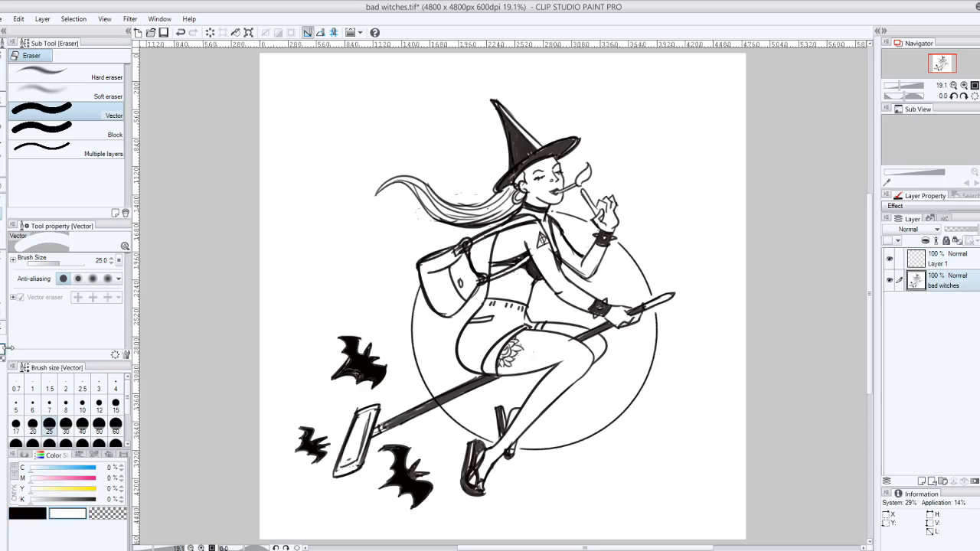
pyautogui.click(4, 65)
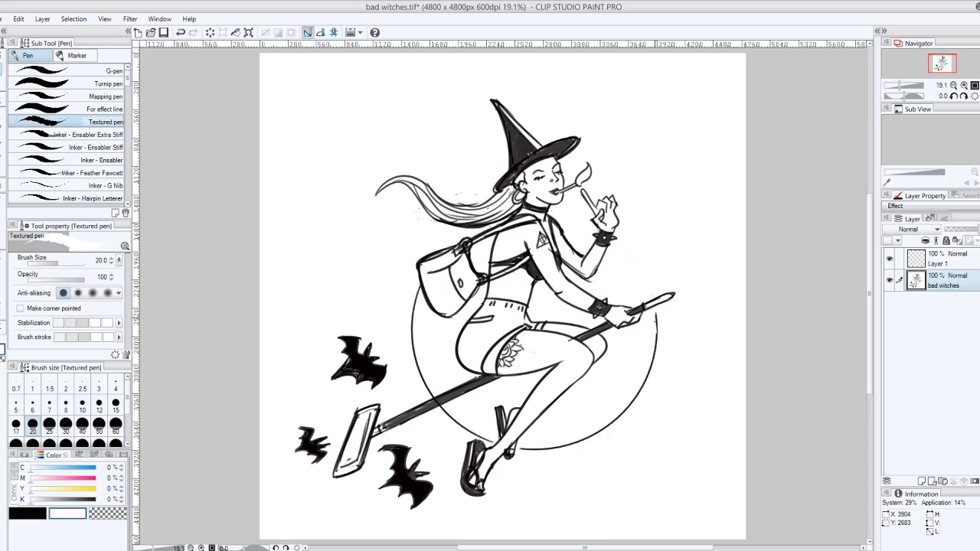
pyautogui.moveTo(655, 317); pyautogui.dragTo(654, 356)
pyautogui.hotkey('ctrl', 'z')
pyautogui.hotkey('ctrl', 'z')
# Create a circular figure ruler about 2468 px in diameter on Layer 1, roughly over the sketched circle behind the witch
pyautogui.click(944, 263)
pyautogui.click(3, 288)
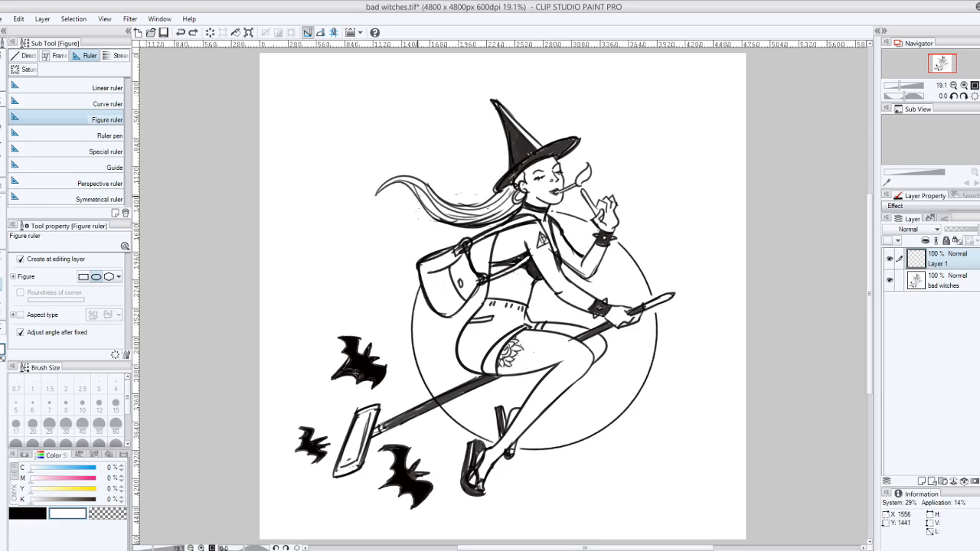
pyautogui.moveTo(417, 198); pyautogui.dragTo(672, 478)
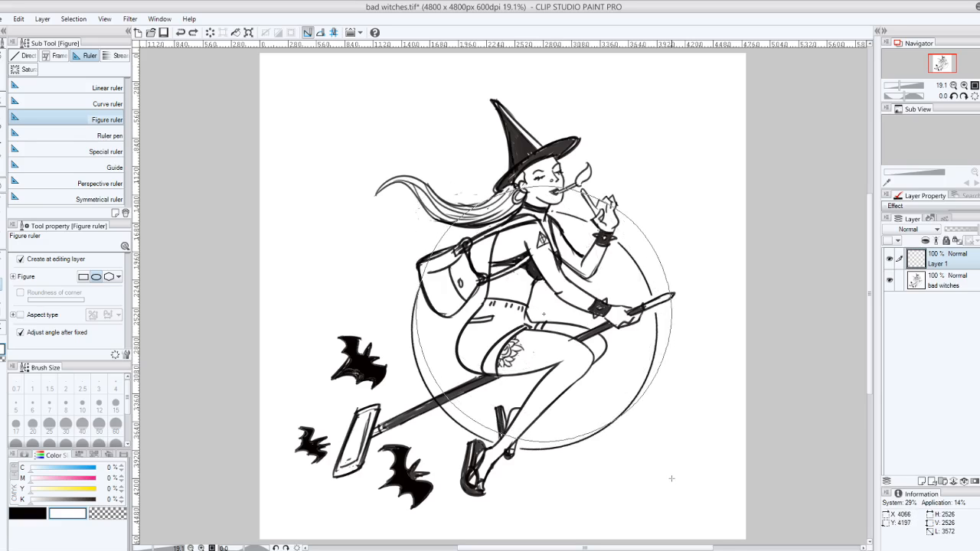
pyautogui.click(732, 377)
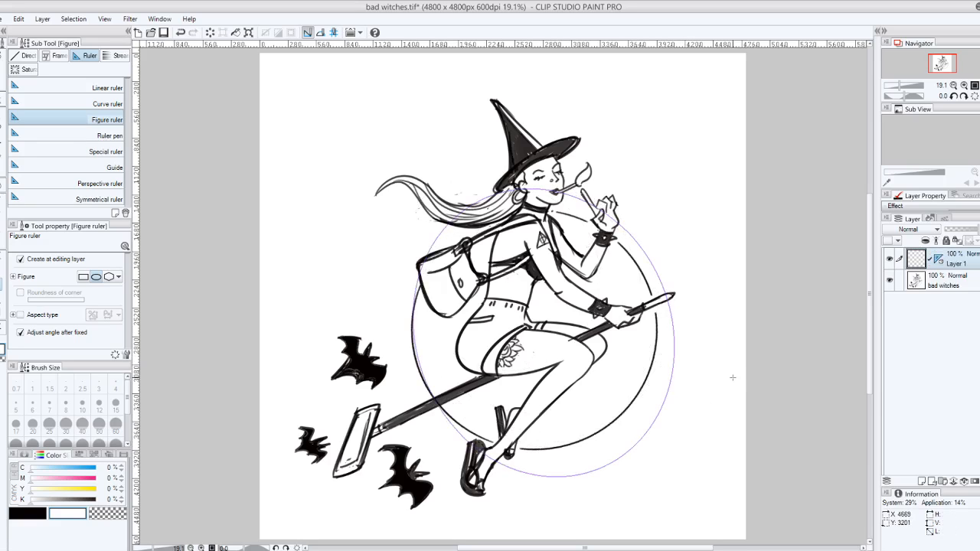
pyautogui.hotkey('ctrl', 'z')
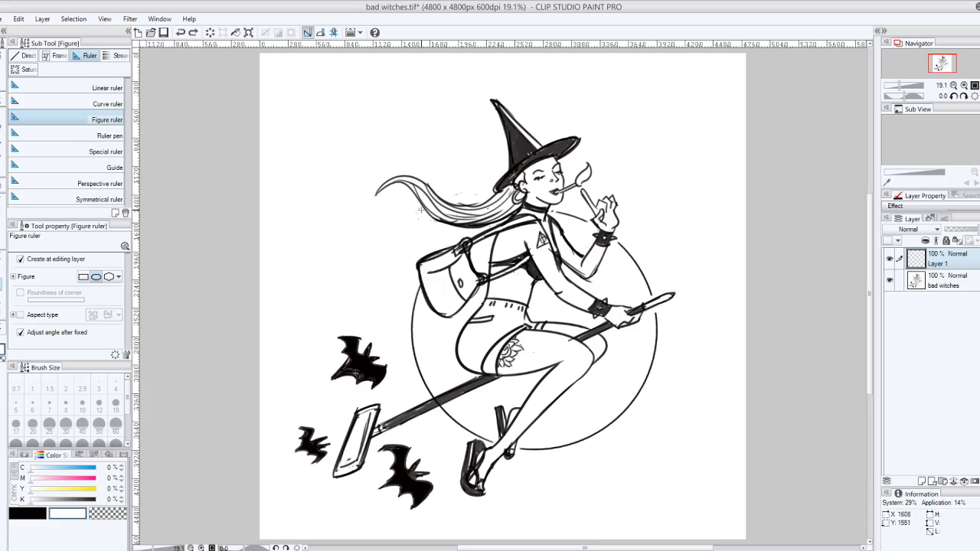
pyautogui.moveTo(413, 210); pyautogui.dragTo(706, 467)
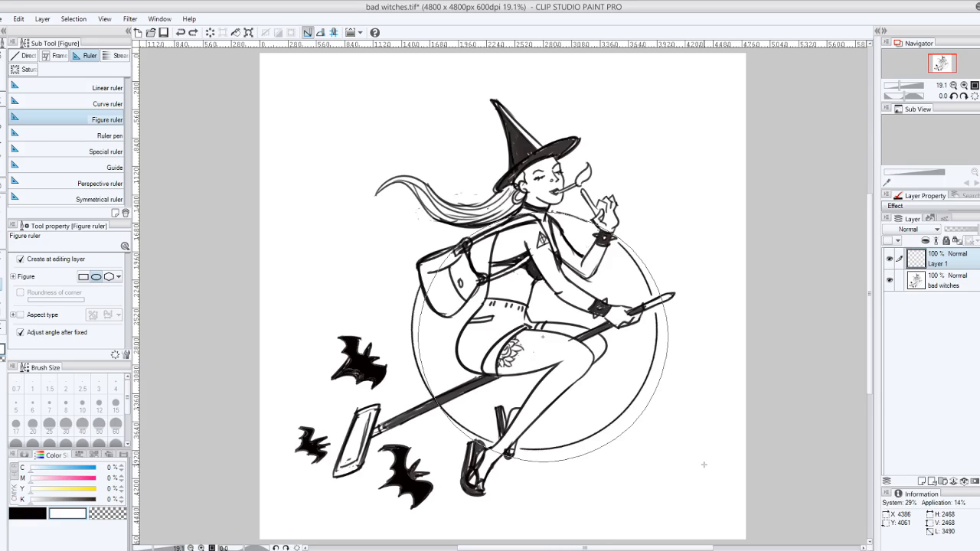
pyautogui.click(666, 389)
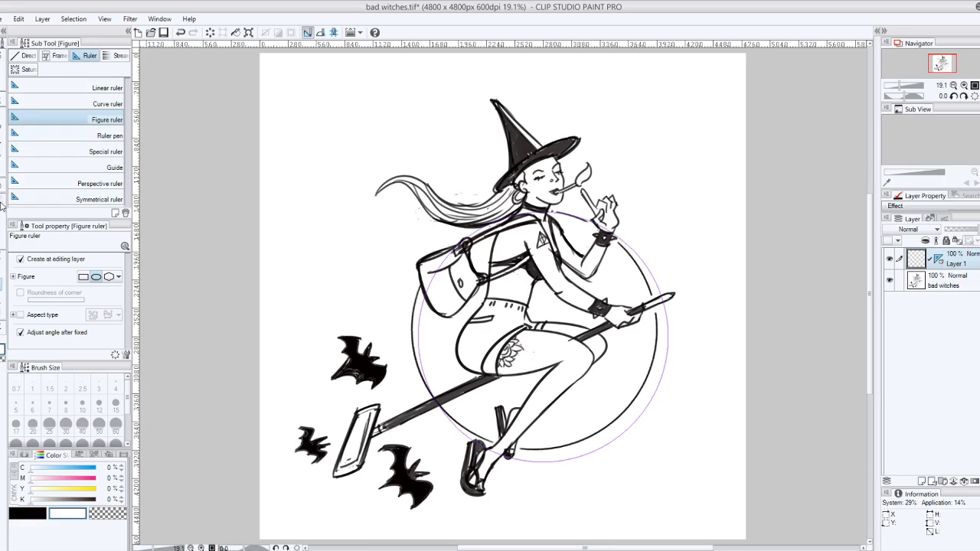
# Trace the circular ruler in black with the Darker pencil at size 40, and move the circle up and left on the canvas
pyautogui.press('p')
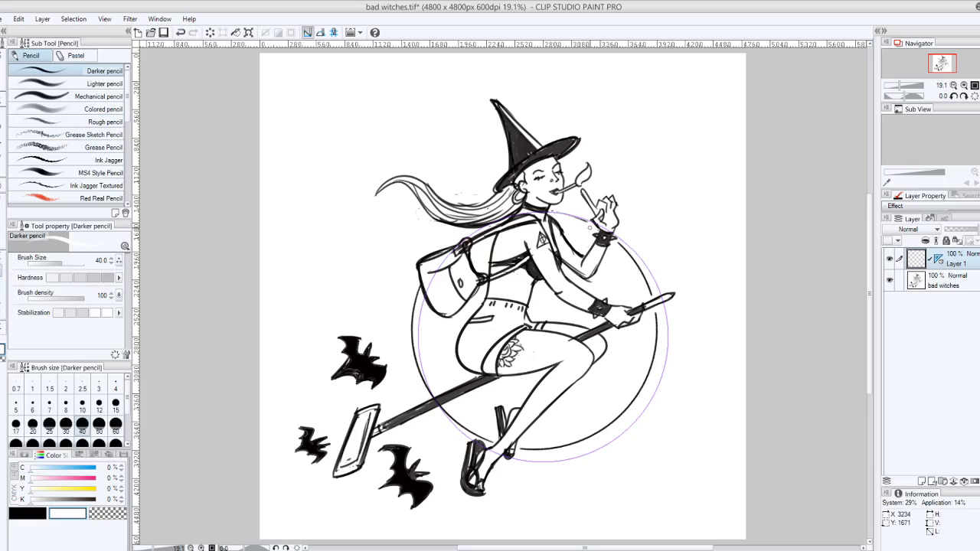
pyautogui.press('x')
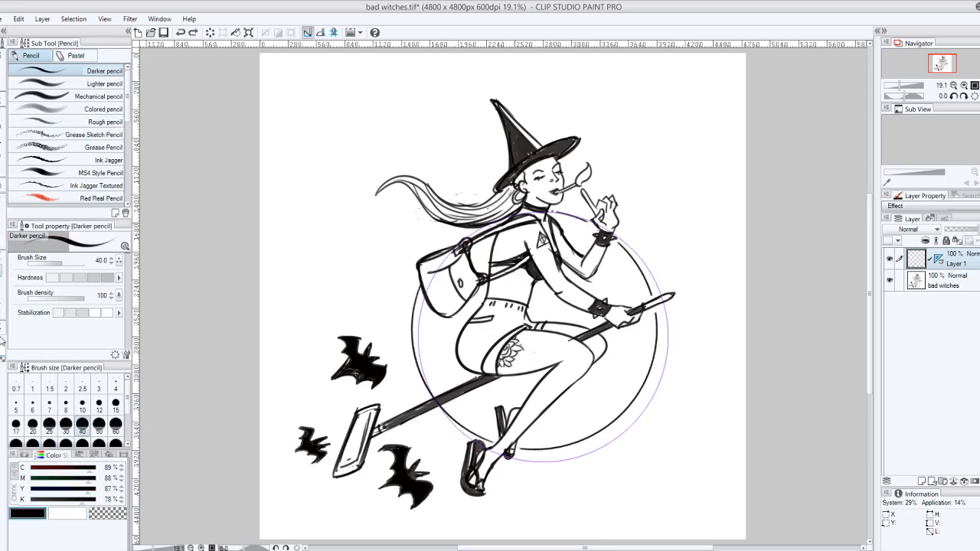
pyautogui.moveTo(549, 208)
pyautogui.mouseDown()
pyautogui.moveTo(627, 239)
pyautogui.moveTo(666, 314)
pyautogui.moveTo(576, 462)
pyautogui.moveTo(523, 466)
pyautogui.moveTo(444, 418)
pyautogui.moveTo(434, 266)
pyautogui.moveTo(480, 226)
pyautogui.moveTo(653, 283)
pyautogui.moveTo(665, 306)
pyautogui.mouseUp()
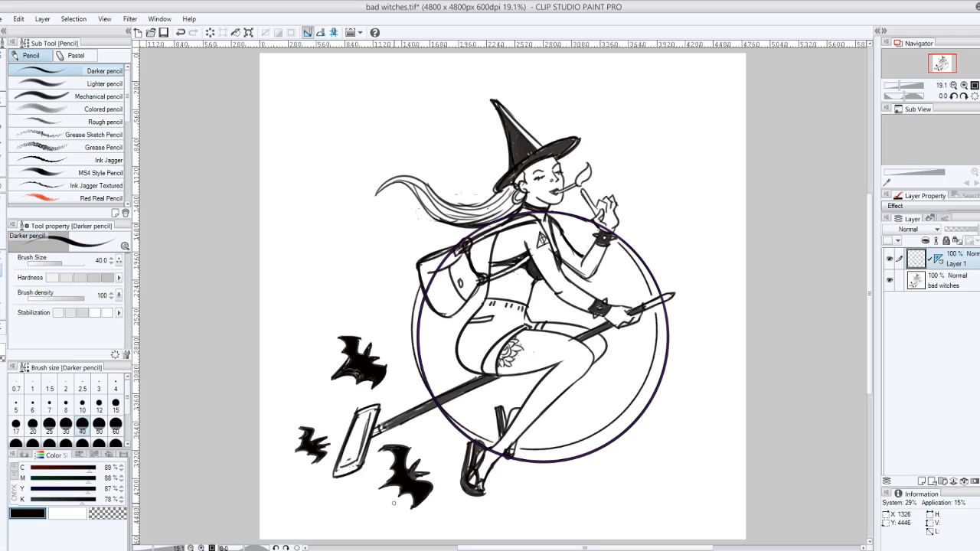
pyautogui.press('k')
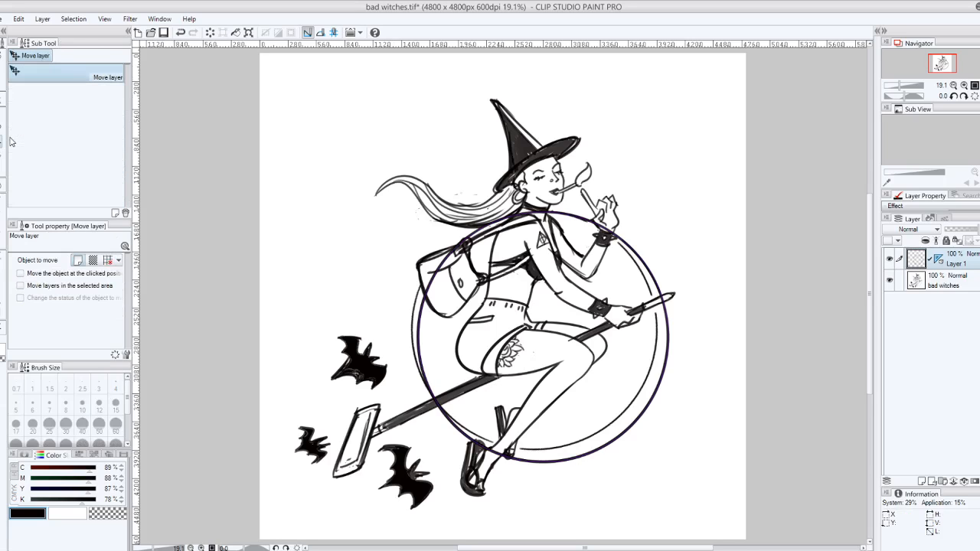
pyautogui.moveTo(663, 385); pyautogui.dragTo(547, 276)
# Hide Layer 1 and paint over the old circle on the bad witches layer in white with the Darker pencil at size 94.3
pyautogui.click(961, 282)
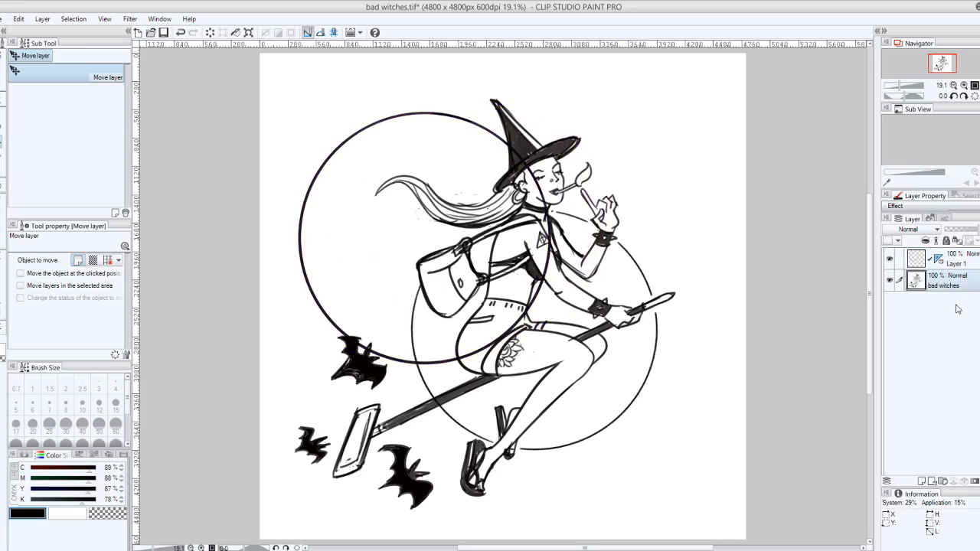
pyautogui.click(891, 259)
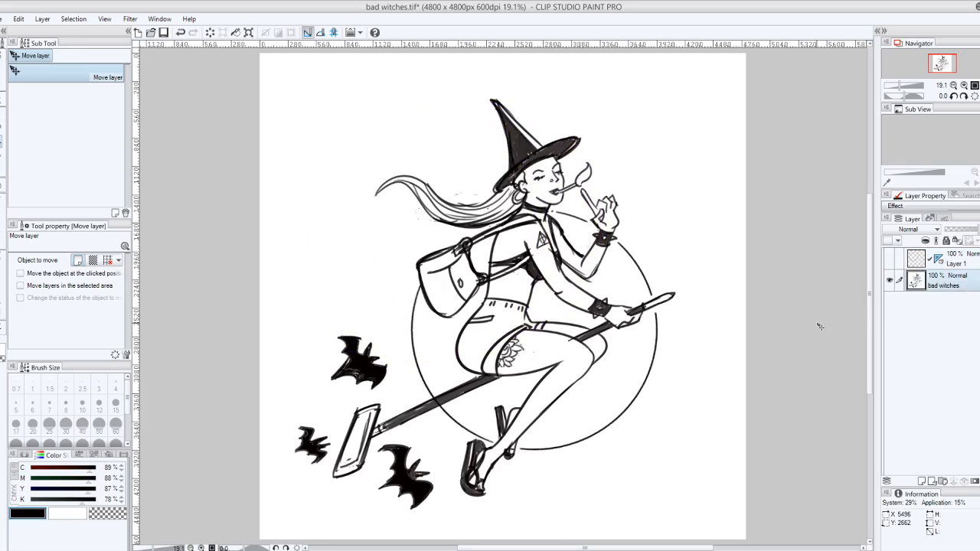
pyautogui.click(5, 211)
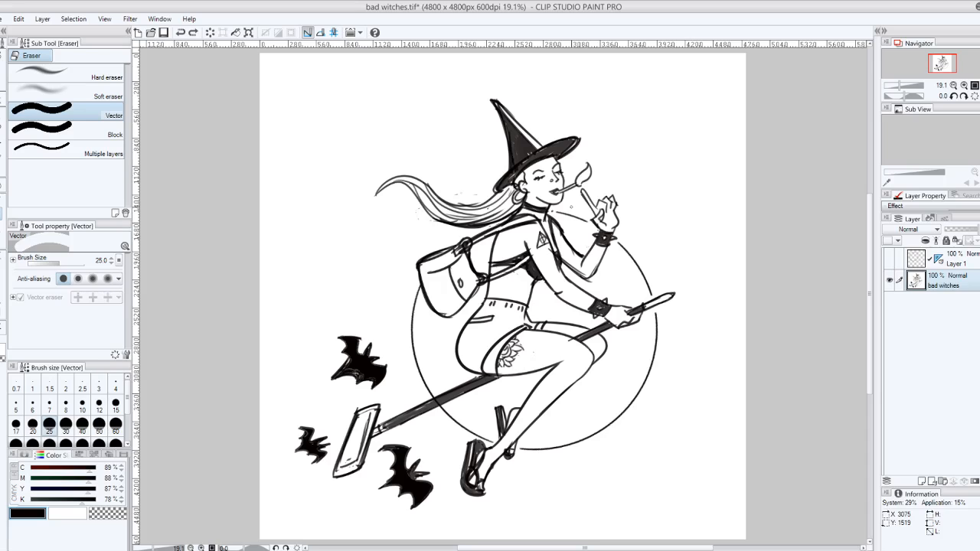
pyautogui.press('x')
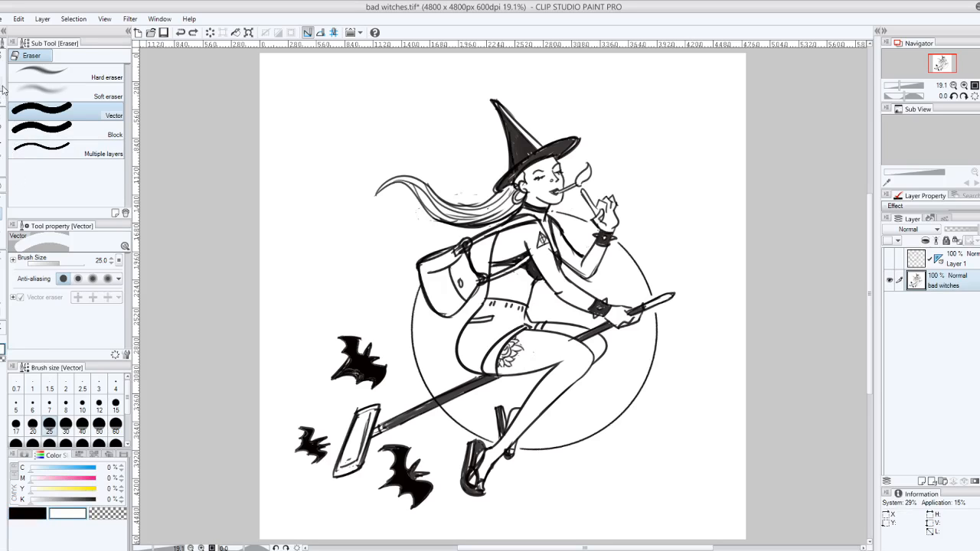
pyautogui.press('p')
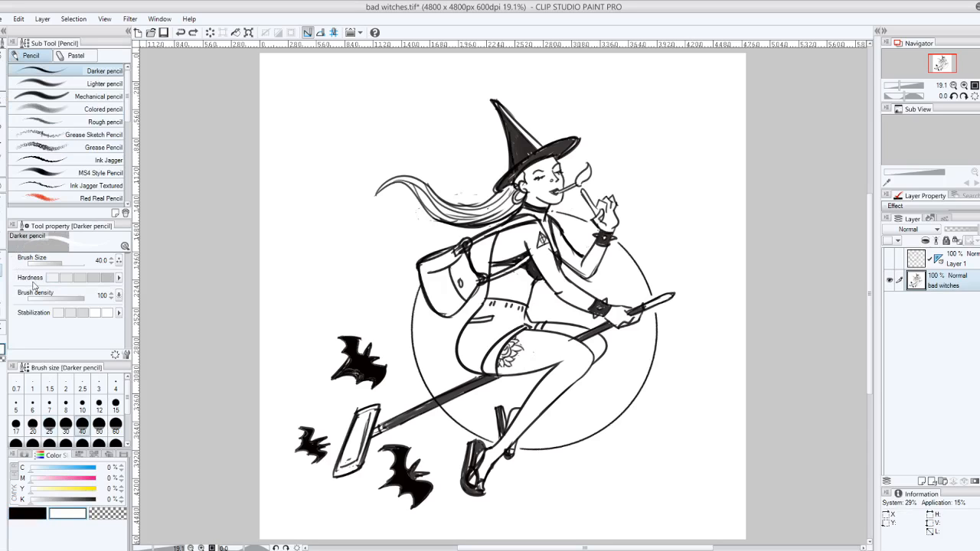
pyautogui.click(65, 261)
pyautogui.moveTo(77, 265); pyautogui.dragTo(73, 264)
pyautogui.click(68, 264)
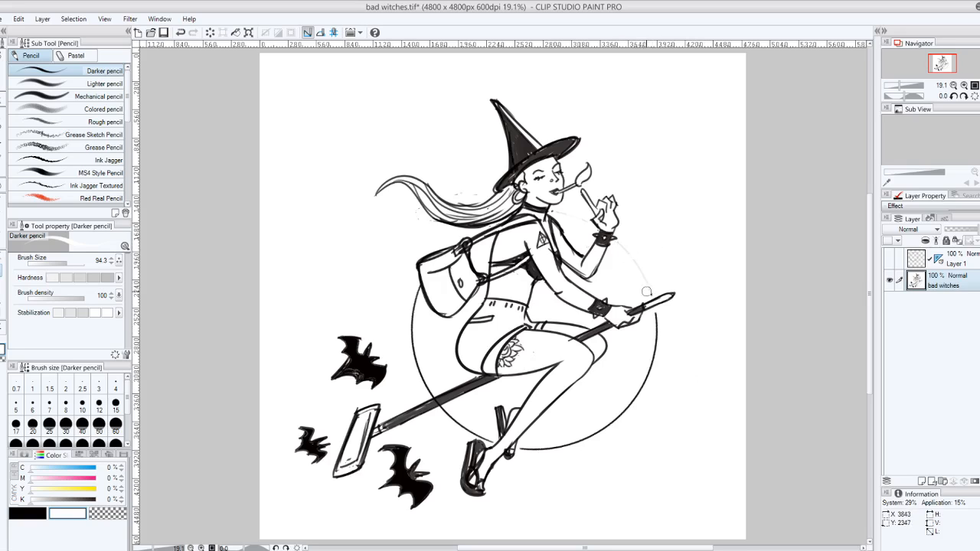
pyautogui.moveTo(656, 313)
pyautogui.mouseDown()
pyautogui.moveTo(625, 418)
pyautogui.moveTo(596, 438)
pyautogui.moveTo(629, 405)
pyautogui.moveTo(525, 449)
pyautogui.mouseUp()
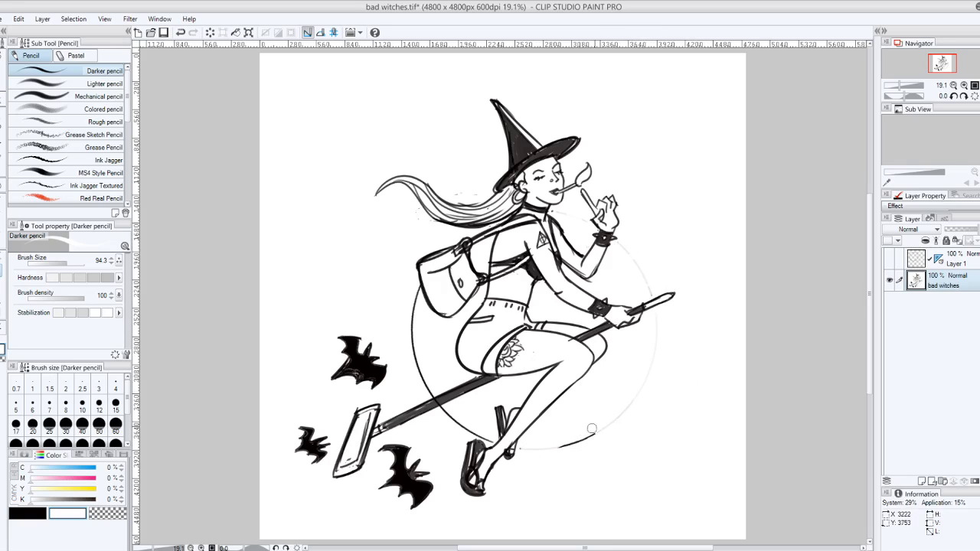
pyautogui.moveTo(593, 429); pyautogui.dragTo(529, 448)
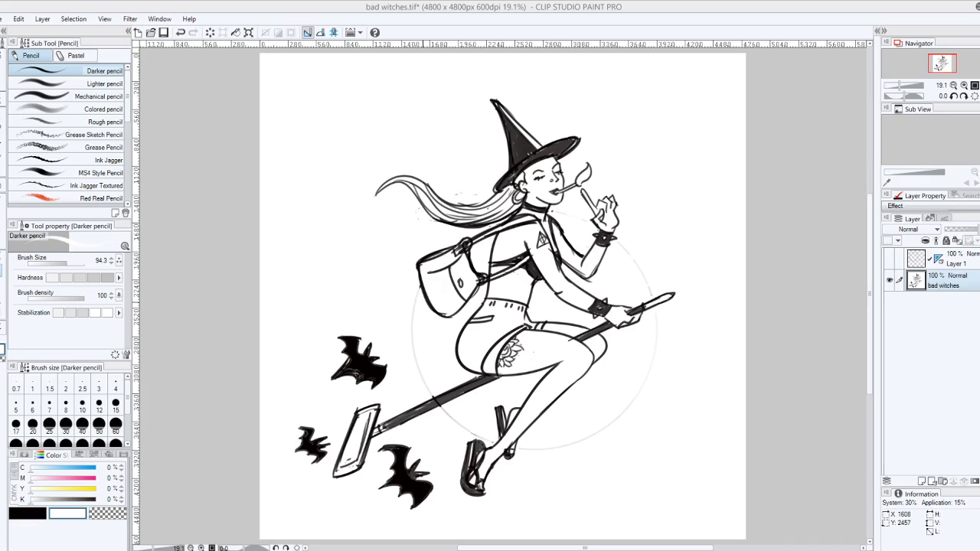
# Show Layer 1 again and scale its circle proportionally to 145%
pyautogui.click(948, 261)
pyautogui.click(888, 259)
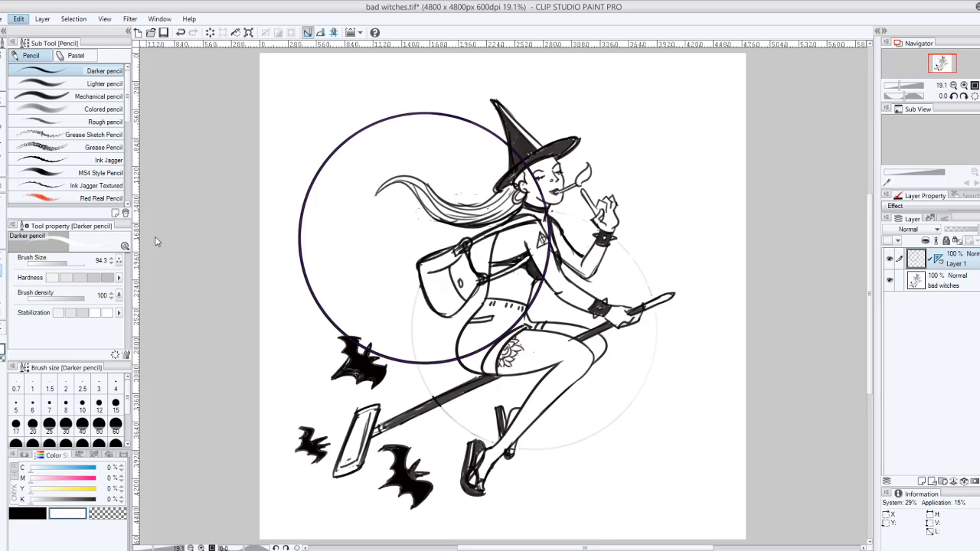
pyautogui.hotkey('ctrl', 't')
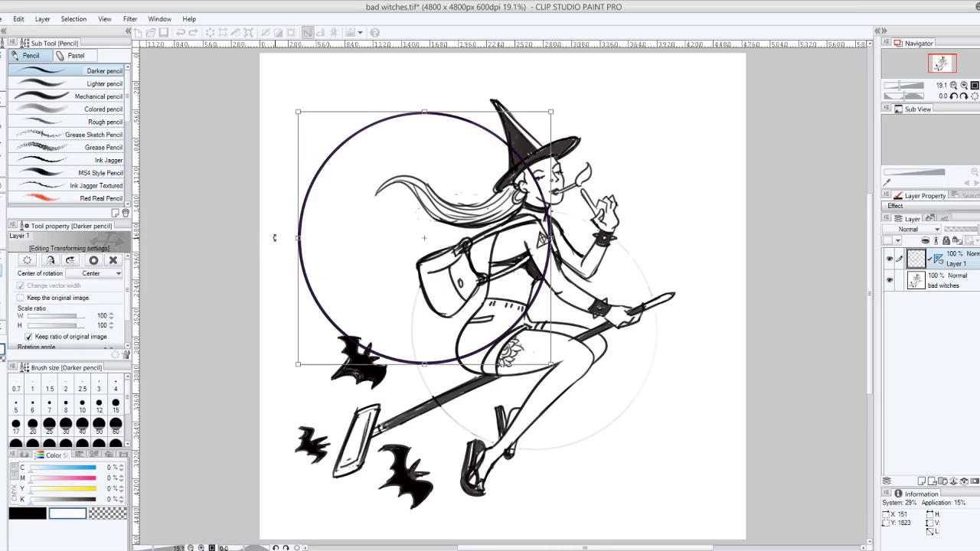
pyautogui.moveTo(552, 365); pyautogui.dragTo(664, 429)
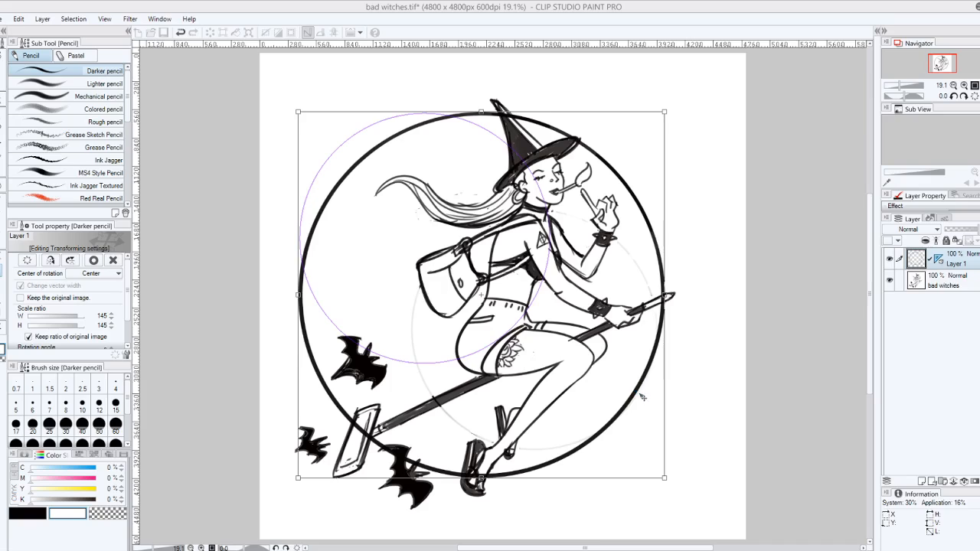
pyautogui.press('Return')
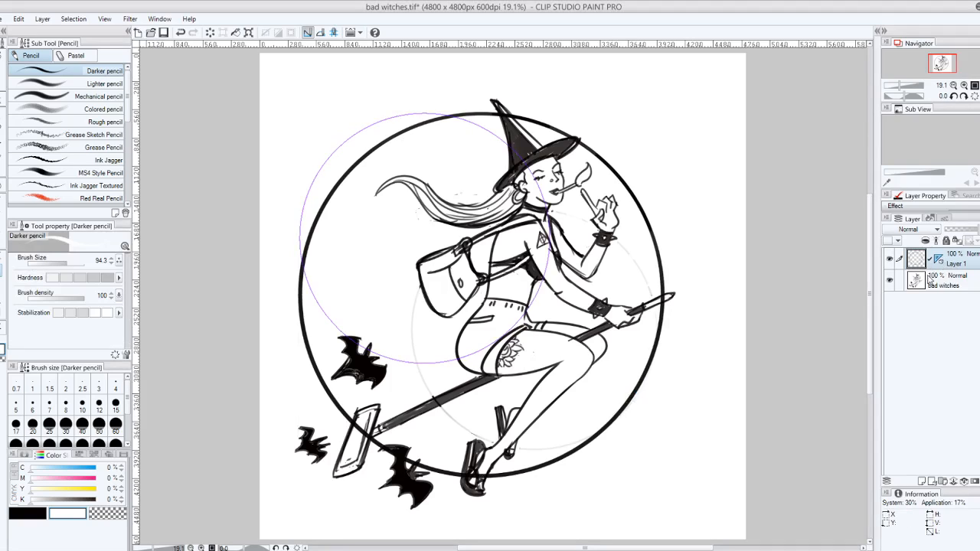
# Delete the ruler from Layer 1 and move the circle up and right so it surrounds the witch's hat
pyautogui.moveTo(937, 260); pyautogui.dragTo(979, 481)
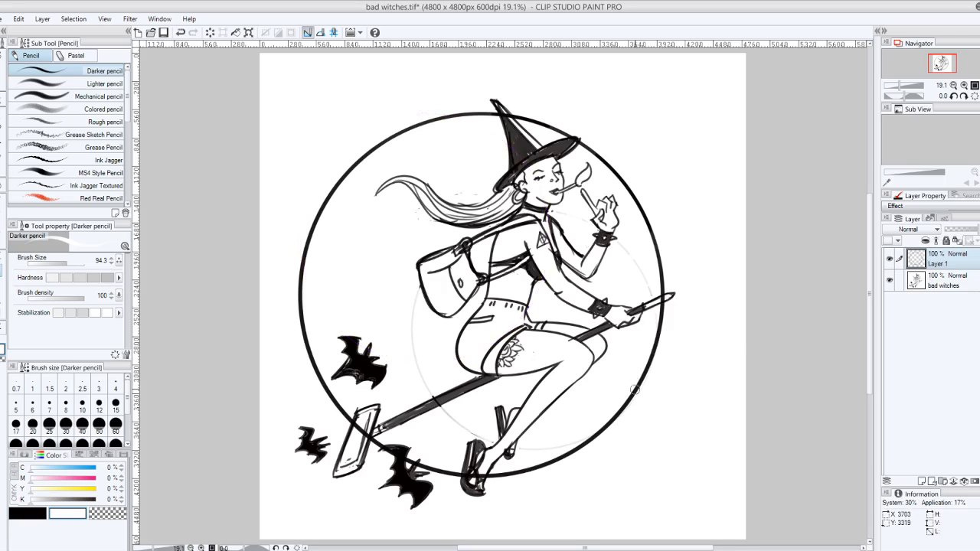
pyautogui.press('k')
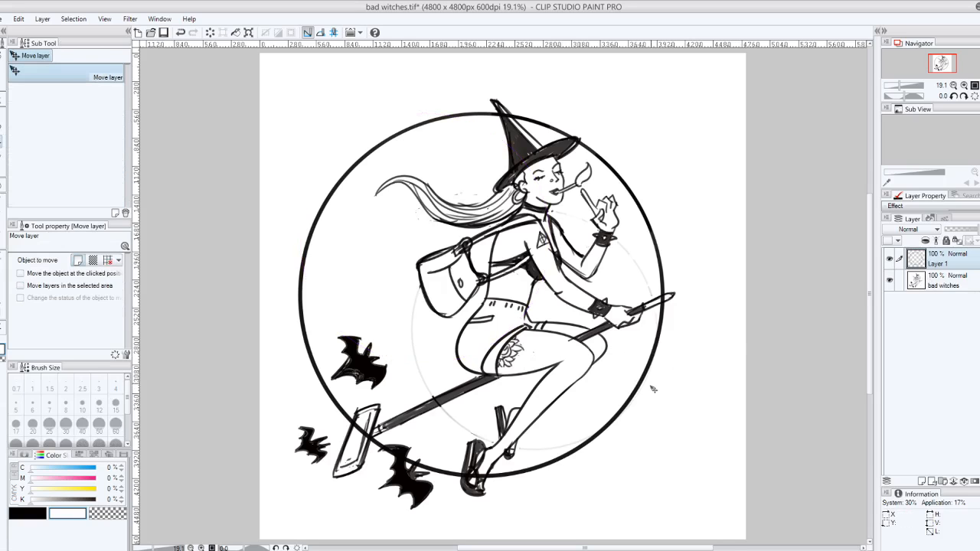
pyautogui.moveTo(651, 388)
pyautogui.mouseDown()
pyautogui.moveTo(647, 365)
pyautogui.moveTo(673, 368)
pyautogui.mouseUp()
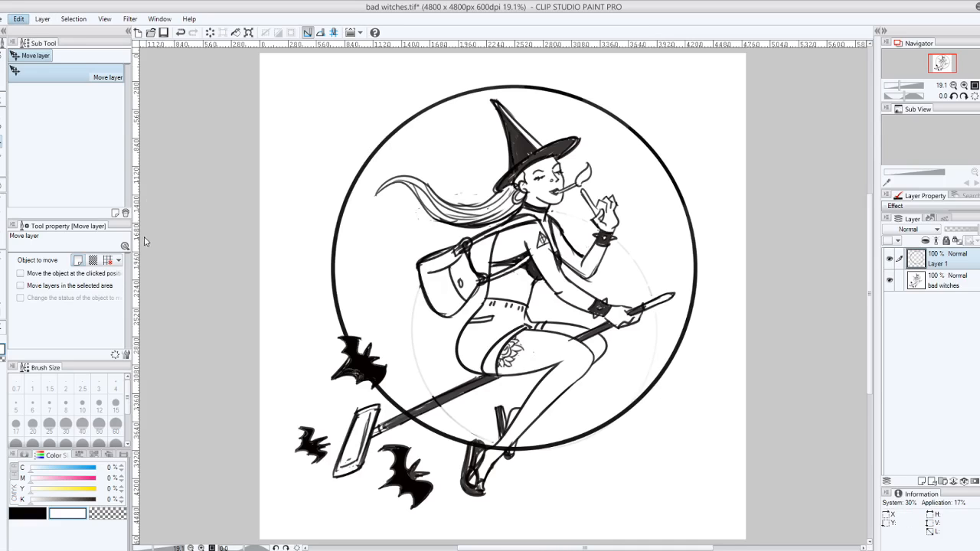
# Enlarge the circle on Layer 1 proportionally to 116%, extending it down and left below the witch's feet
pyautogui.hotkey('ctrl', 't')
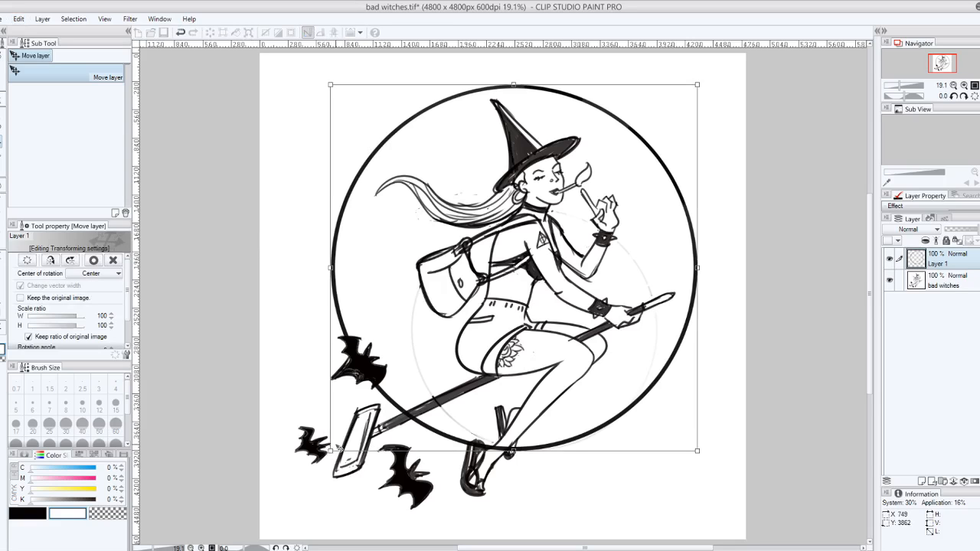
pyautogui.moveTo(332, 450)
pyautogui.mouseDown()
pyautogui.moveTo(243, 538)
pyautogui.moveTo(270, 511)
pyautogui.mouseUp()
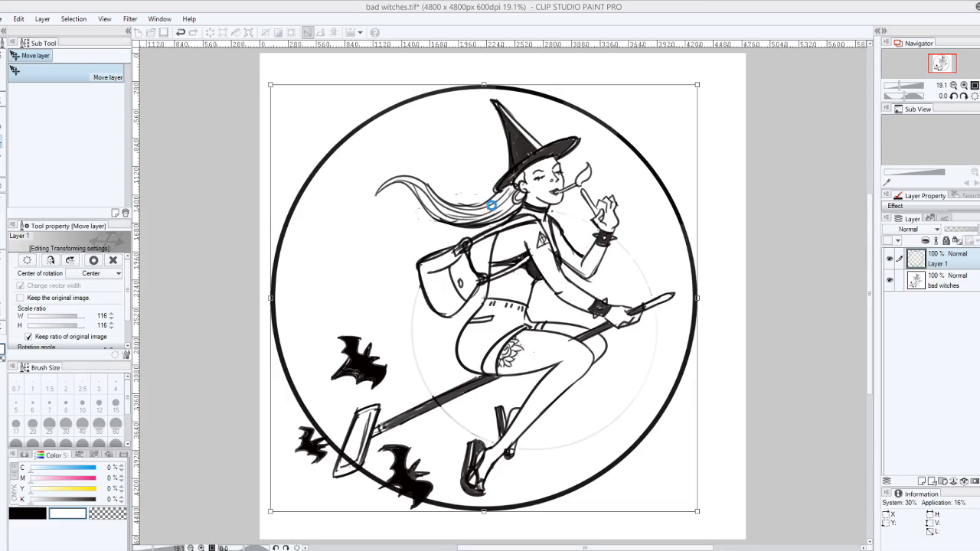
pyautogui.press('Return')
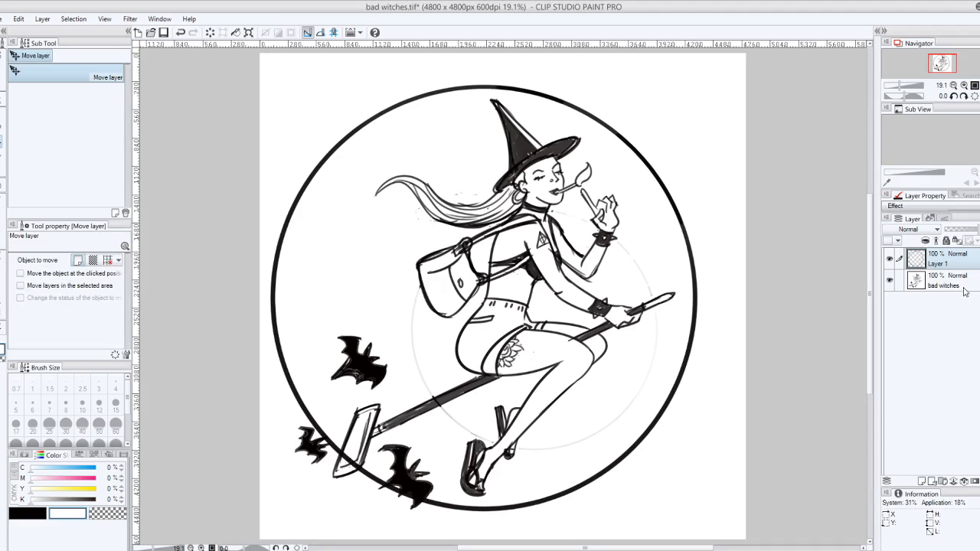
# Shift the bad witches sketch layer slightly downward inside the circle and switch to the Vector eraser
pyautogui.click(960, 295)
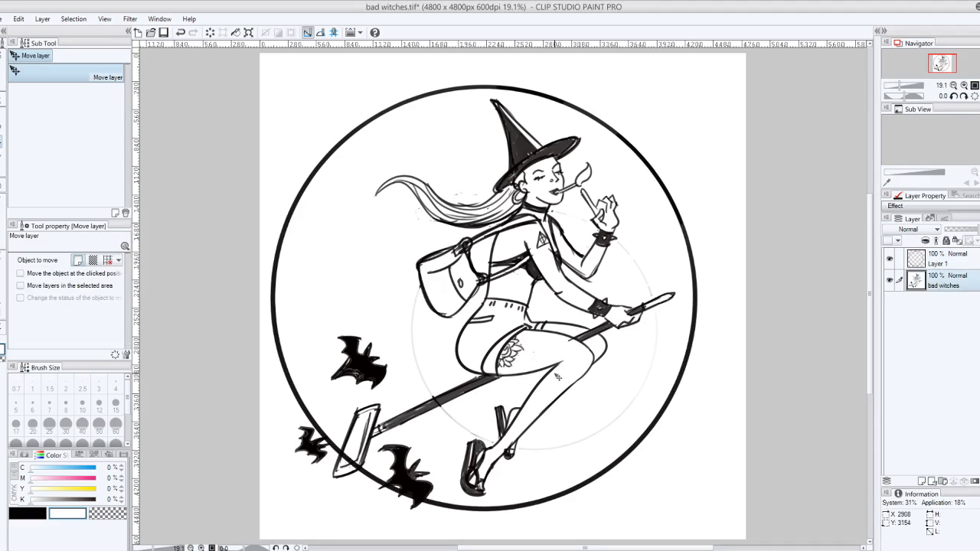
pyautogui.moveTo(558, 376)
pyautogui.mouseDown()
pyautogui.moveTo(598, 354)
pyautogui.moveTo(562, 395)
pyautogui.moveTo(582, 393)
pyautogui.mouseUp()
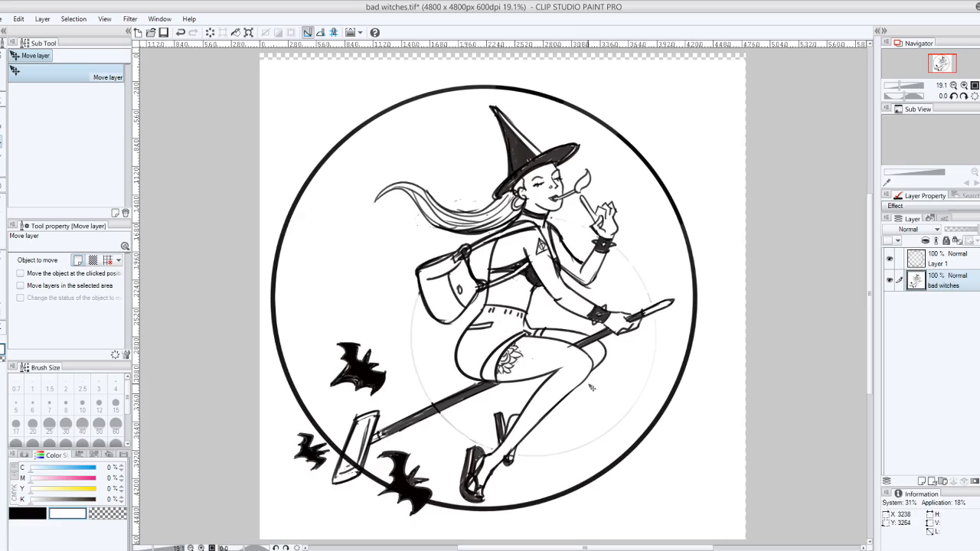
pyautogui.press('e')
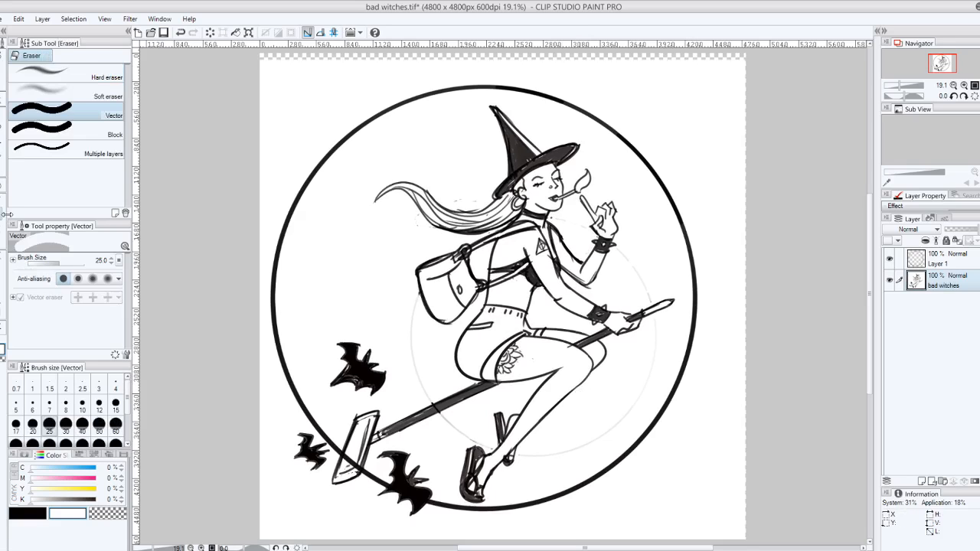
# Scale the circle on Layer 1 proportionally down to 92%, keeping its lower-left extent in place
pyautogui.click(955, 263)
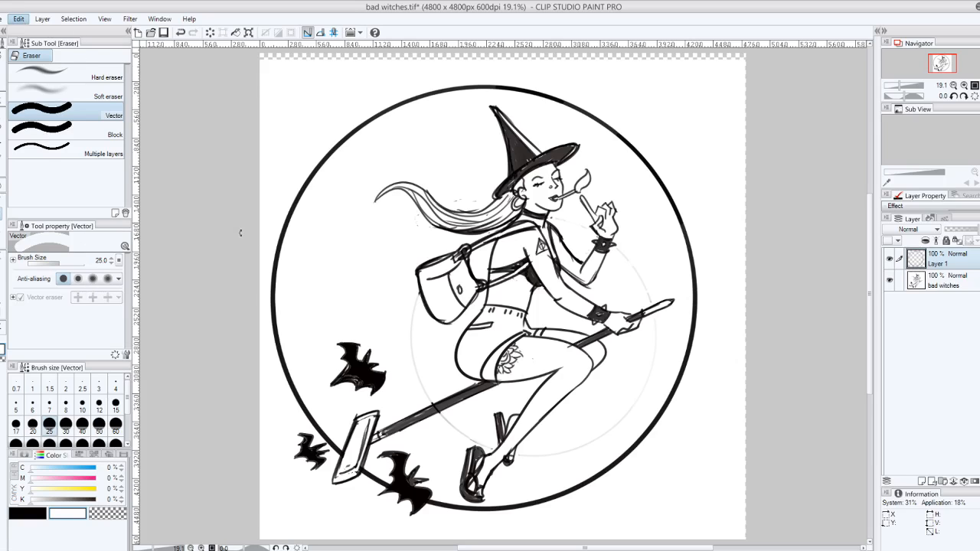
pyautogui.hotkey('ctrl', 't')
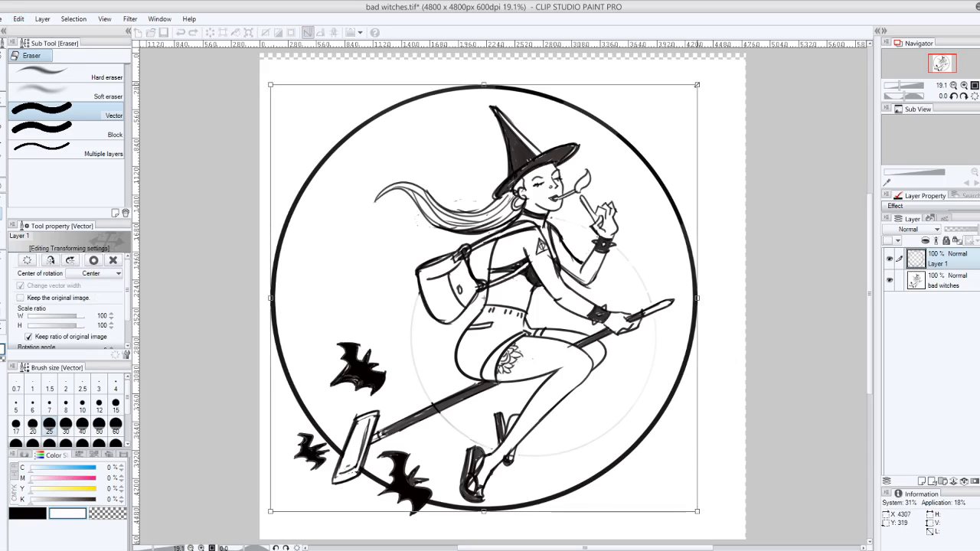
pyautogui.moveTo(697, 84); pyautogui.dragTo(661, 121)
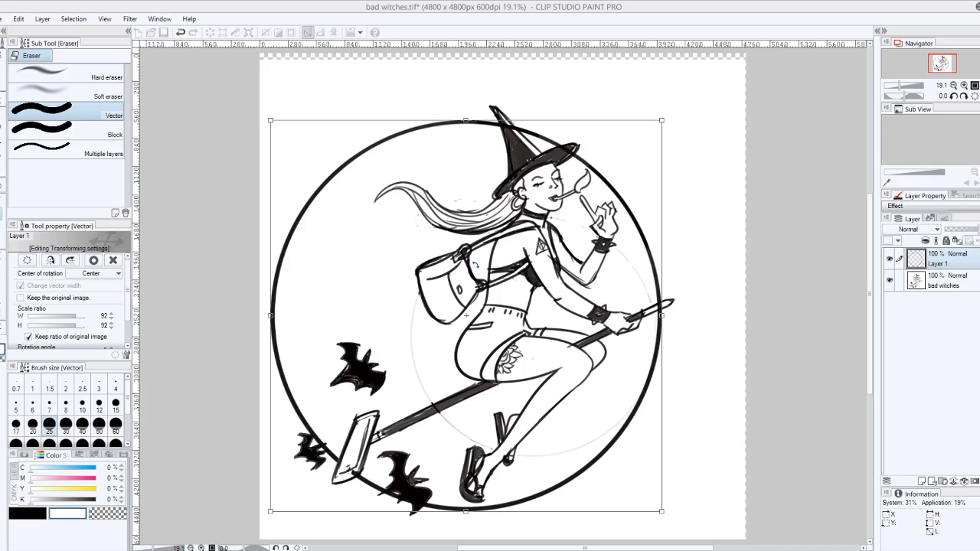
pyautogui.press('Return')
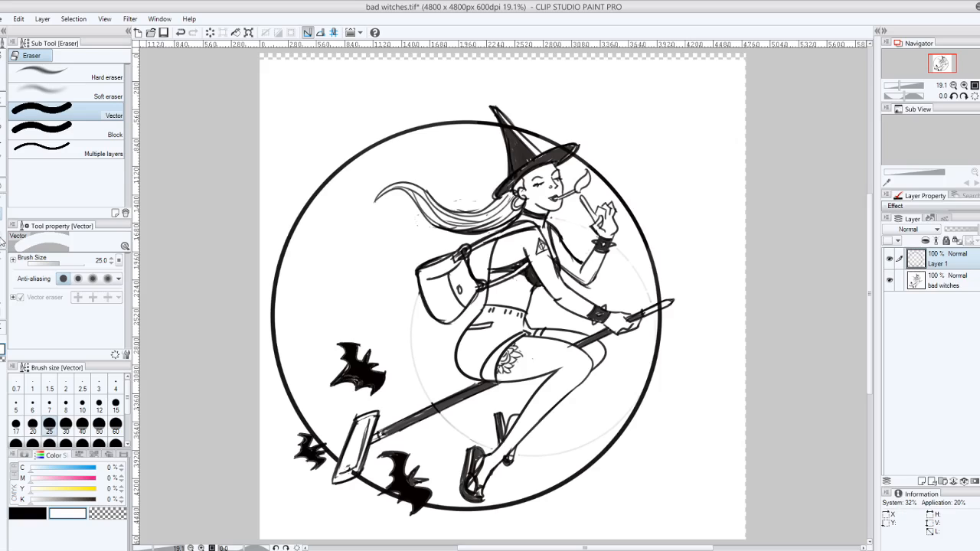
pyautogui.press('p')
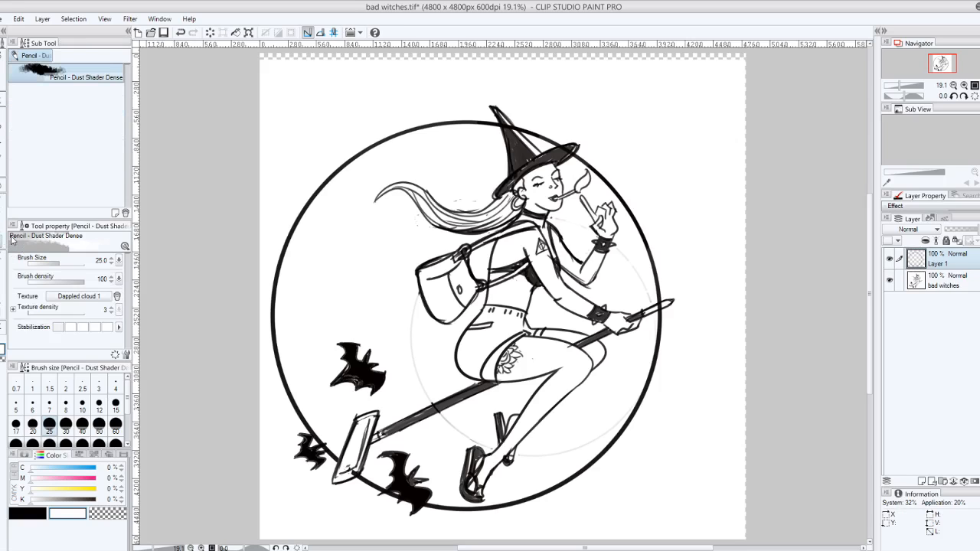
pyautogui.click(967, 284)
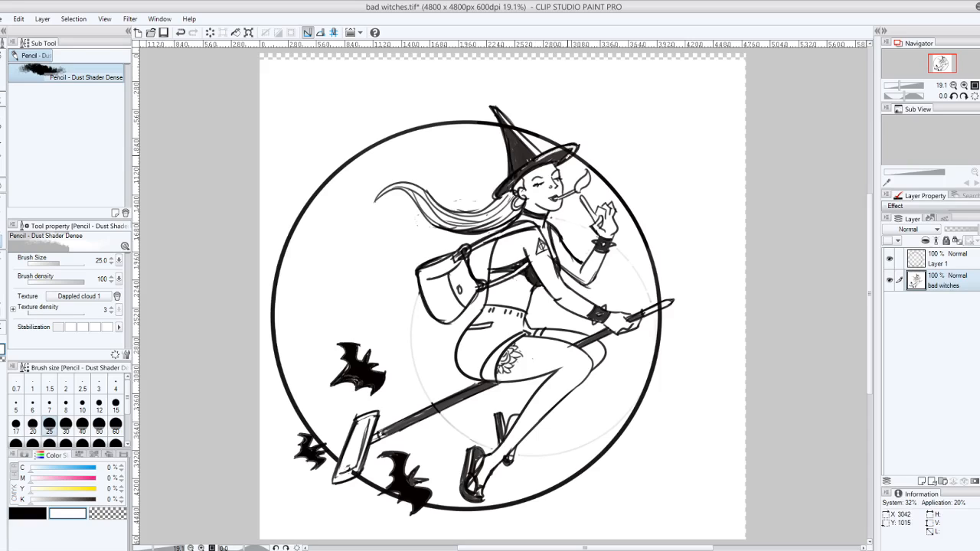
pyautogui.click(936, 256)
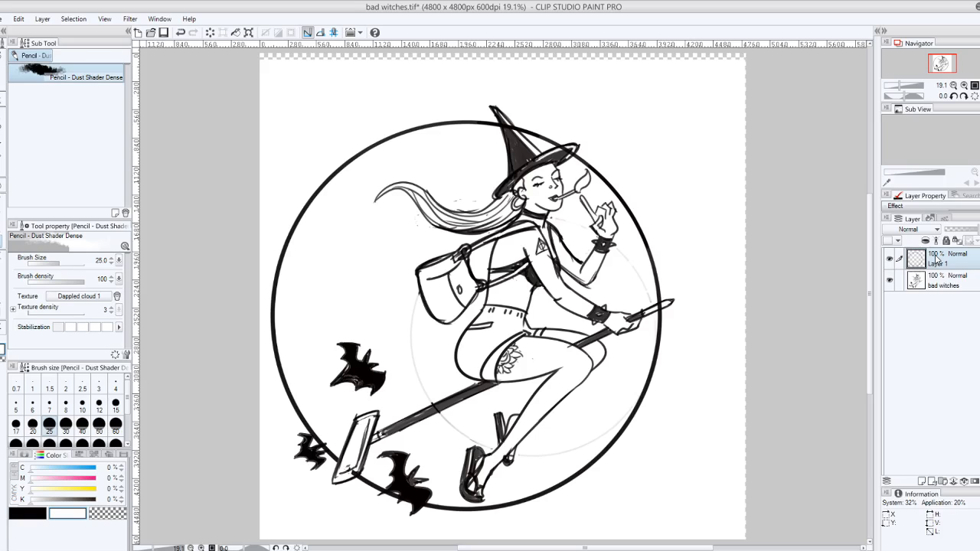
pyautogui.click(1, 216)
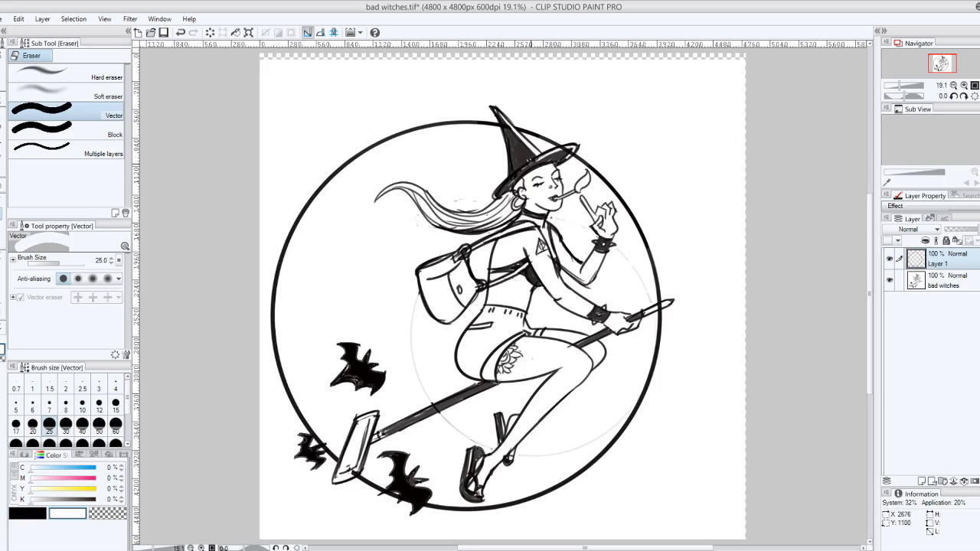
# Touch up the witch's hat brim and tip in white on the bad witches layer with the Darker pencil
pyautogui.click(941, 281)
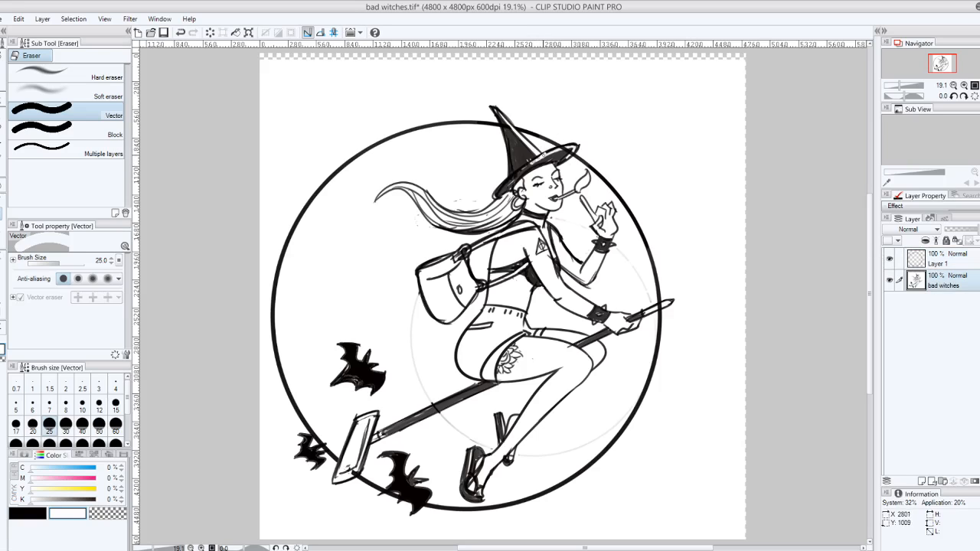
pyautogui.hotkey('ctrl', 'z')
pyautogui.press('p')
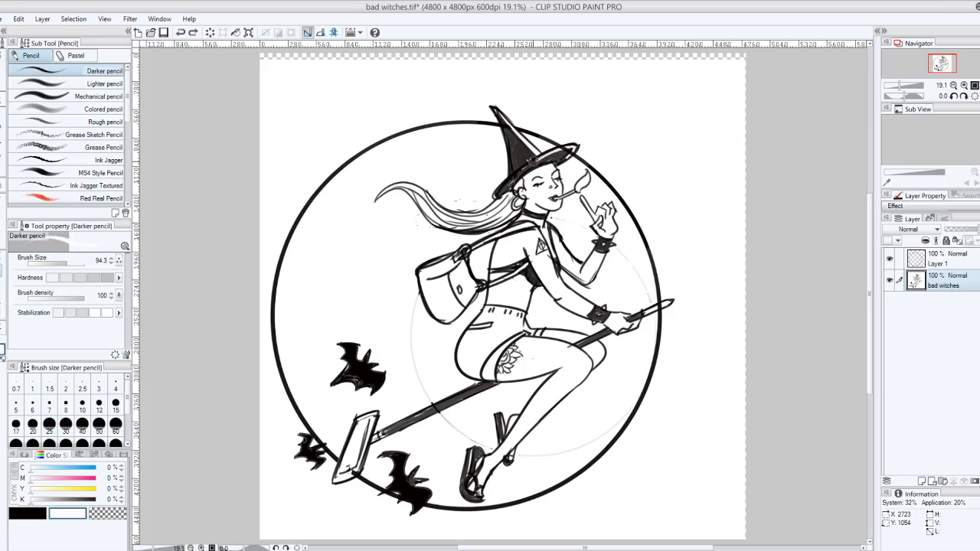
pyautogui.moveTo(533, 162); pyautogui.dragTo(546, 155)
pyautogui.hotkey('ctrl', 'z')
pyautogui.moveTo(499, 111); pyautogui.dragTo(501, 119)
pyautogui.hotkey('ctrl', 'z')
pyautogui.moveTo(494, 107); pyautogui.dragTo(496, 111)
# Lasso the lowest bat, move it up and right inside the circle beside the witch's shoe, and deselect it
pyautogui.press('m')
pyautogui.moveTo(412, 484)
pyautogui.mouseDown()
pyautogui.moveTo(376, 485)
pyautogui.moveTo(379, 455)
pyautogui.moveTo(402, 441)
pyautogui.moveTo(430, 456)
pyautogui.moveTo(440, 485)
pyautogui.moveTo(434, 505)
pyautogui.moveTo(388, 504)
pyautogui.mouseUp()
pyautogui.press('k')
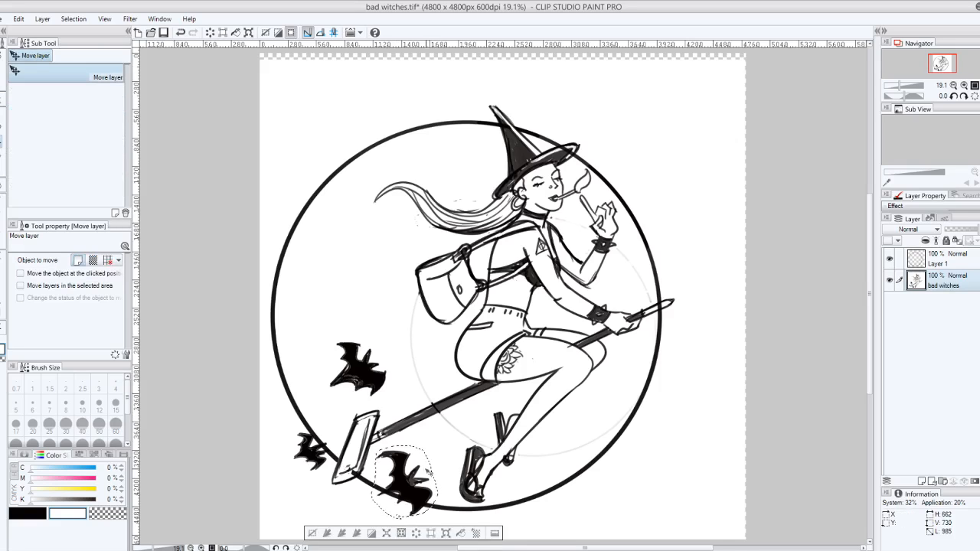
pyautogui.moveTo(423, 477); pyautogui.dragTo(467, 449)
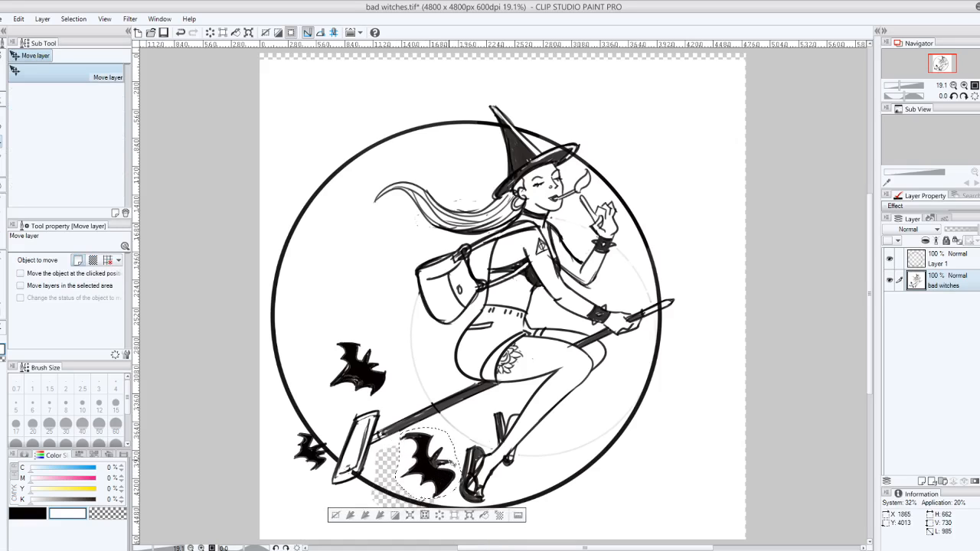
pyautogui.click(79, 19)
pyautogui.click(92, 48)
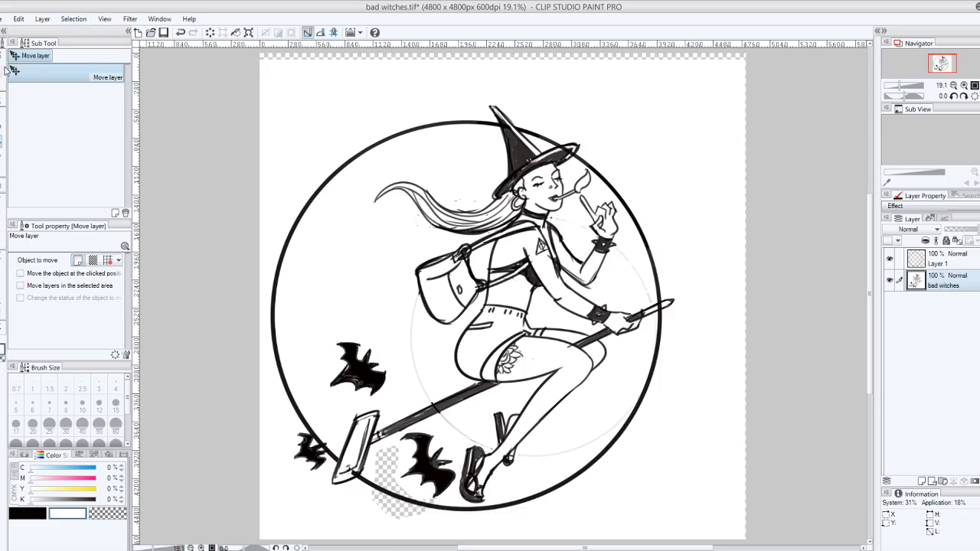
# Lasso the smallest bat outside the circle, move it above the broomstick near the witch's hip, and deselect it
pyautogui.click(2, 138)
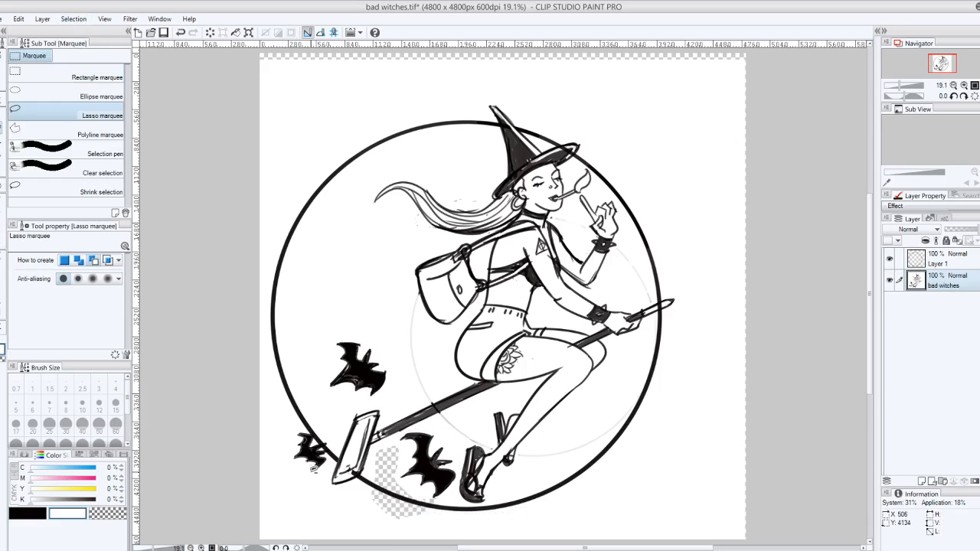
pyautogui.moveTo(314, 470)
pyautogui.mouseDown()
pyautogui.moveTo(291, 428)
pyautogui.moveTo(338, 435)
pyautogui.moveTo(324, 464)
pyautogui.moveTo(295, 468)
pyautogui.moveTo(339, 438)
pyautogui.moveTo(332, 454)
pyautogui.moveTo(311, 408)
pyautogui.mouseUp()
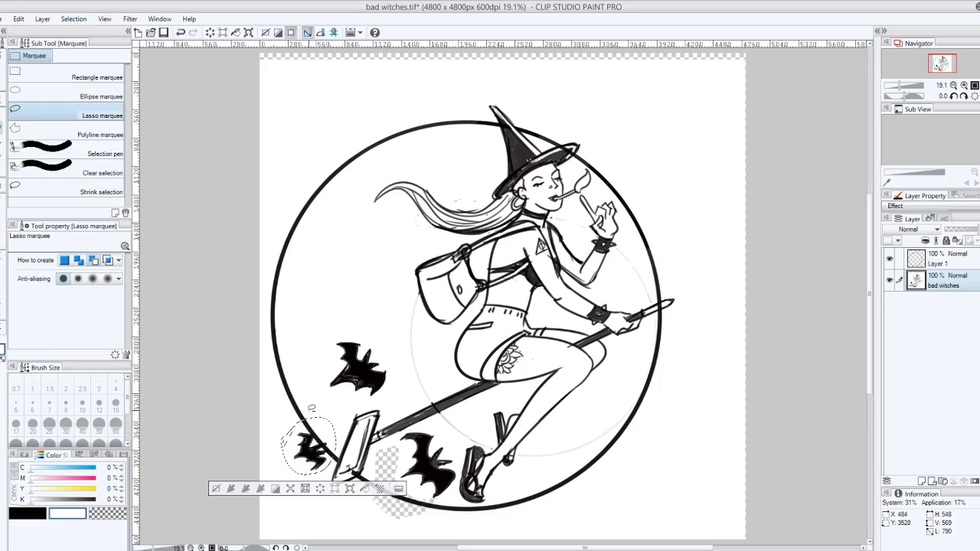
pyautogui.click(3, 141)
pyautogui.moveTo(315, 453)
pyautogui.mouseDown()
pyautogui.moveTo(352, 323)
pyautogui.moveTo(401, 304)
pyautogui.moveTo(427, 364)
pyautogui.mouseUp()
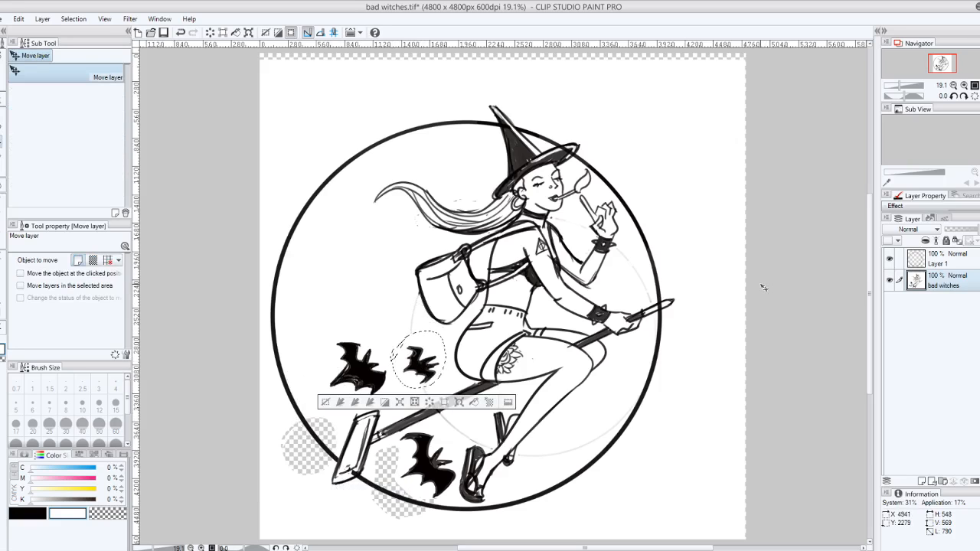
pyautogui.click(71, 21)
pyautogui.click(94, 51)
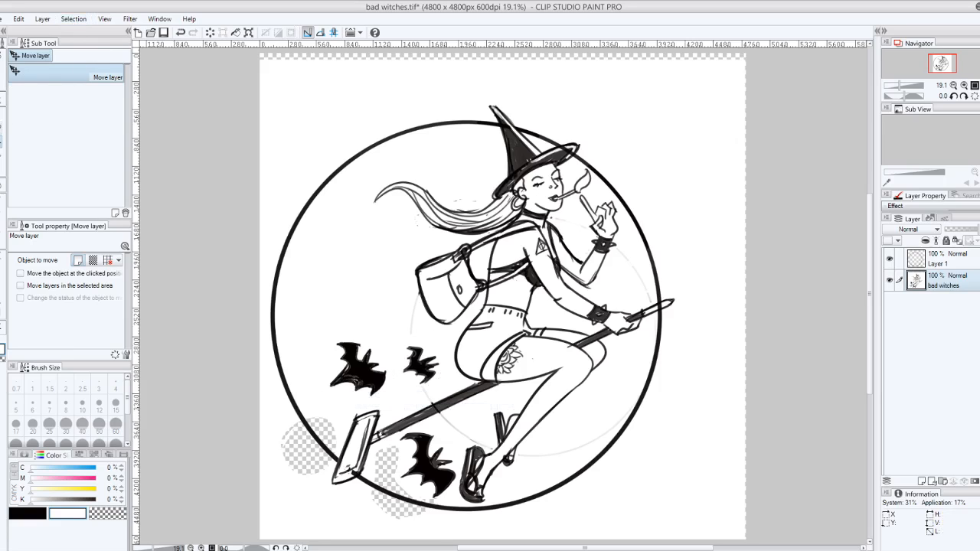
# Lasso the large bat above the broom head, move it left and slightly down, and deselect it
pyautogui.press('m')
pyautogui.moveTo(342, 396)
pyautogui.mouseDown()
pyautogui.moveTo(319, 363)
pyautogui.moveTo(378, 332)
pyautogui.moveTo(395, 359)
pyautogui.moveTo(390, 390)
pyautogui.moveTo(335, 377)
pyautogui.mouseUp()
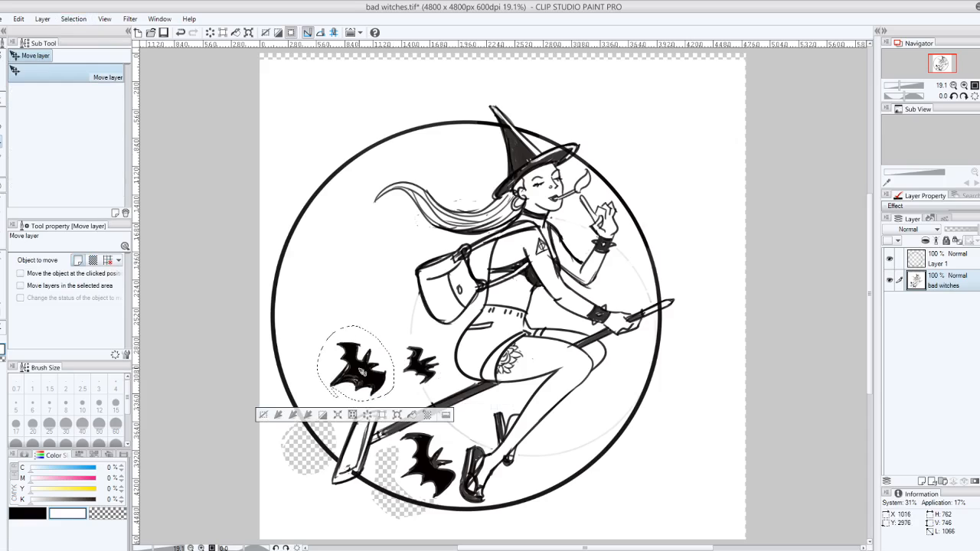
pyautogui.moveTo(359, 375); pyautogui.dragTo(337, 381)
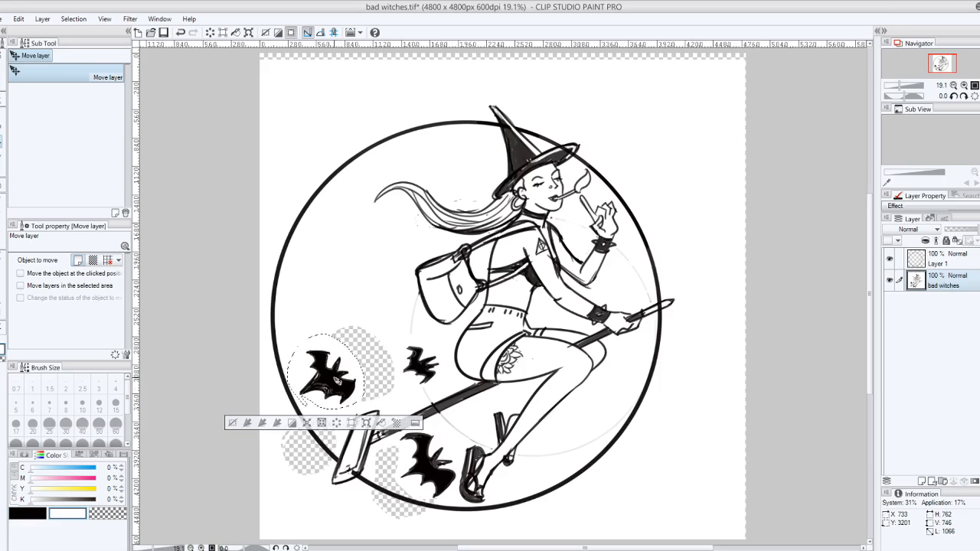
pyautogui.hotkey('ctrl', 'd')
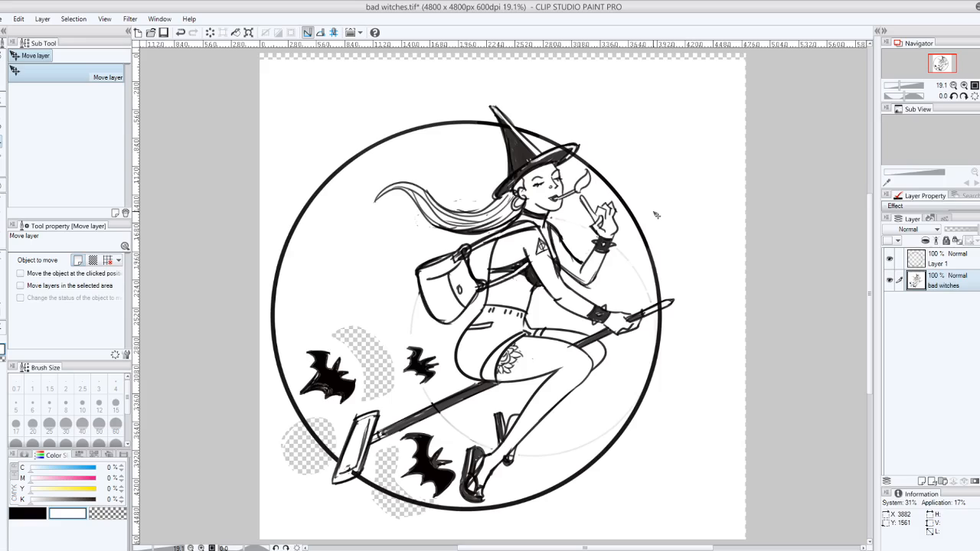
# Erase the circle on Layer 1 where it overlaps the witch and broom, and merge it into the bad witches layer
pyautogui.click(963, 260)
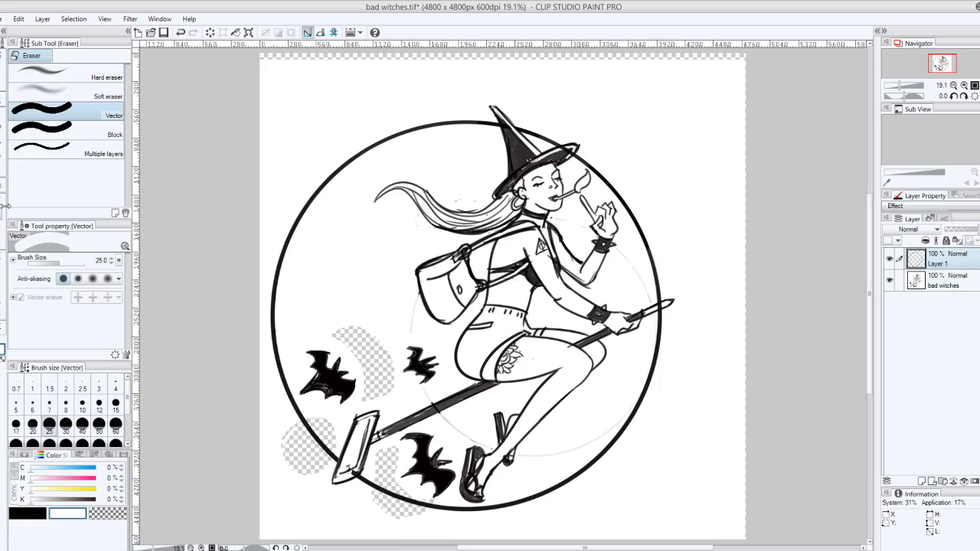
pyautogui.press('e')
pyautogui.click(964, 480)
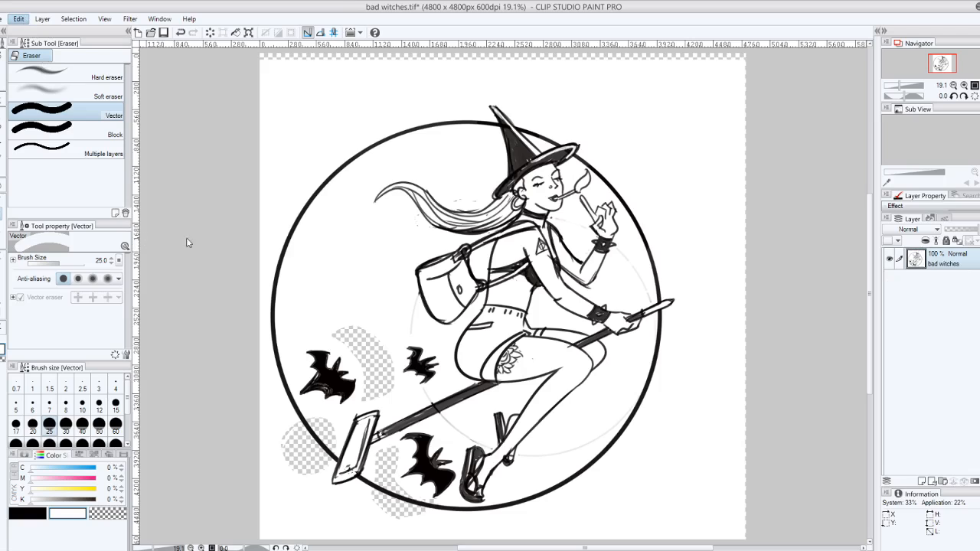
# Enlarge the merged bad witches artwork proportionally to slightly over 106% and shift it slightly right on the canvas
pyautogui.hotkey('ctrl', 't')
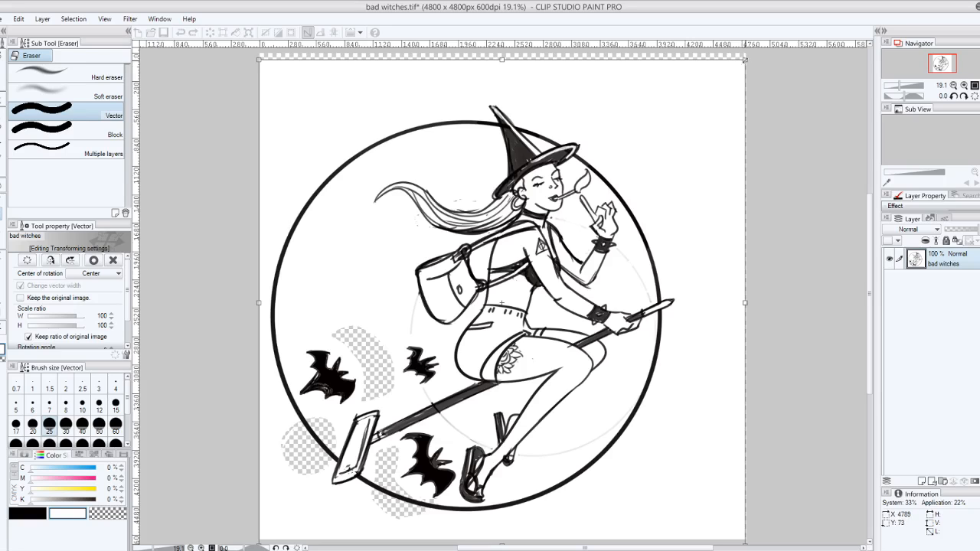
pyautogui.moveTo(745, 58); pyautogui.dragTo(822, 32)
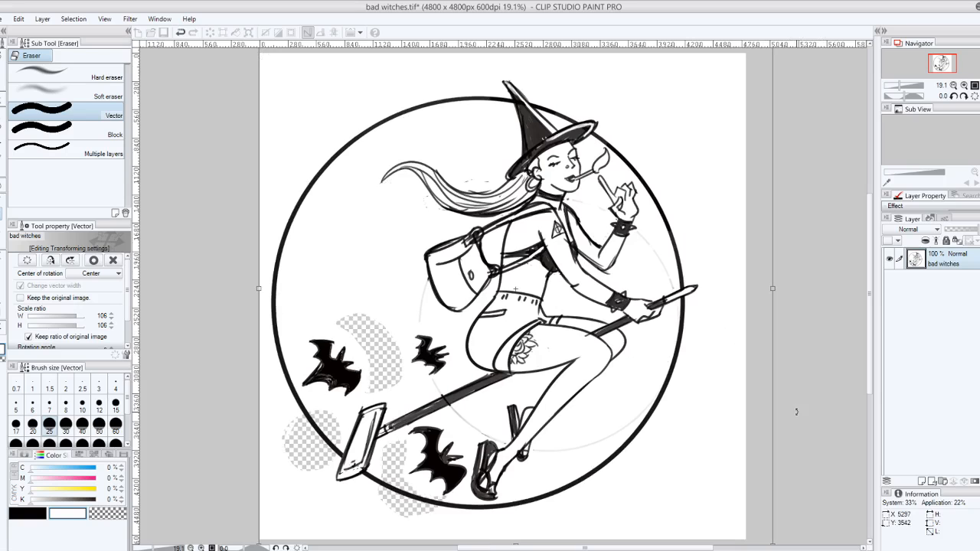
pyautogui.moveTo(871, 310); pyautogui.dragTo(872, 273)
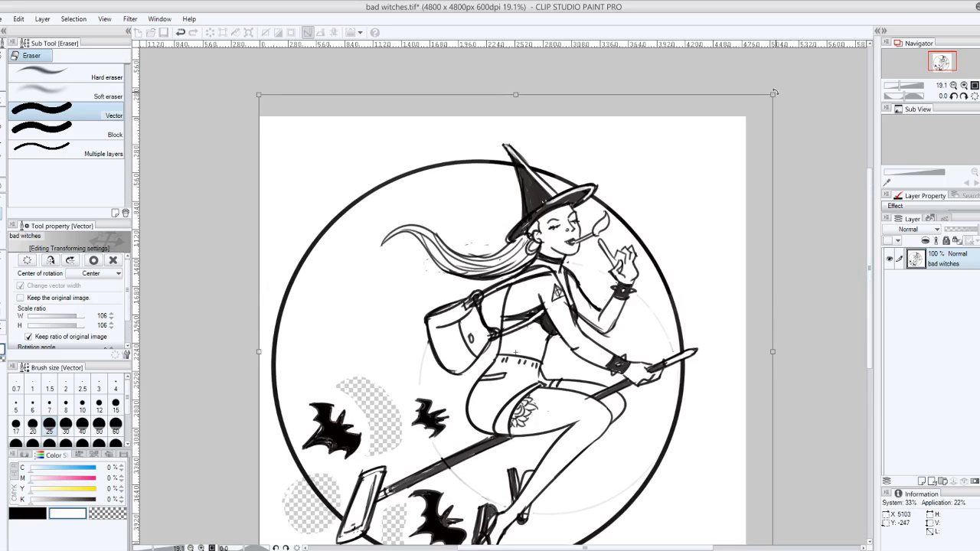
pyautogui.moveTo(775, 95); pyautogui.dragTo(798, 79)
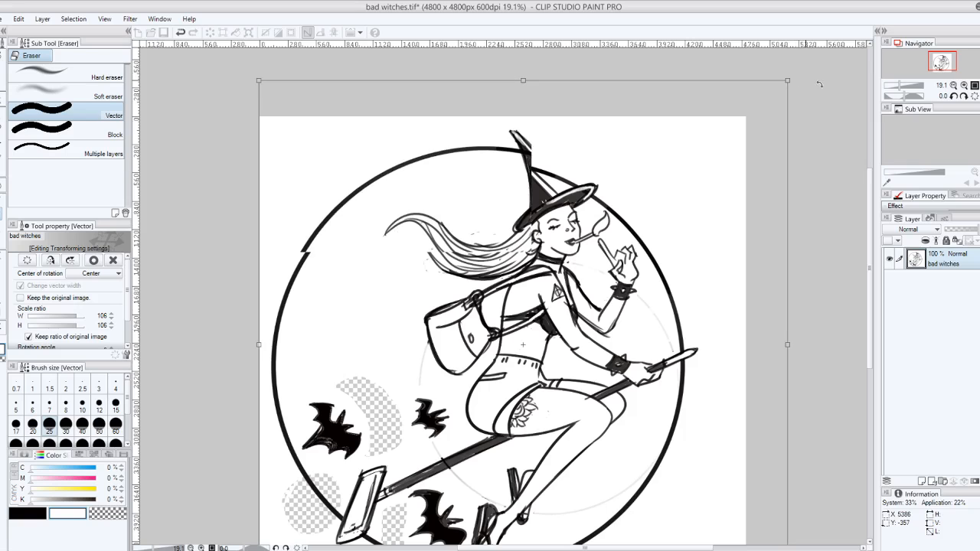
pyautogui.moveTo(656, 378); pyautogui.dragTo(672, 383)
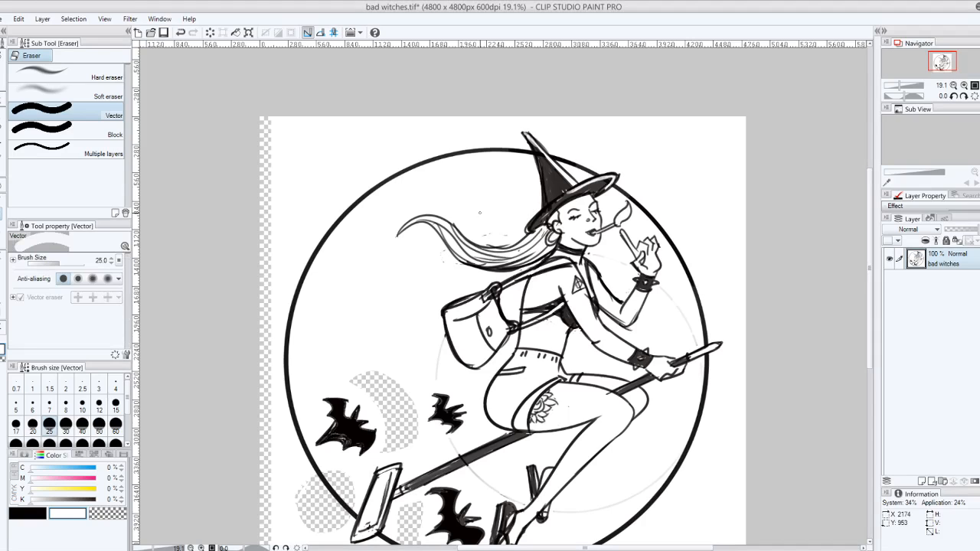
# Choose the Darker pencil and add a new raster layer above the bad witches layer
pyautogui.moveTo(873, 294)
pyautogui.mouseDown()
pyautogui.moveTo(870, 347)
pyautogui.moveTo(878, 309)
pyautogui.mouseUp()
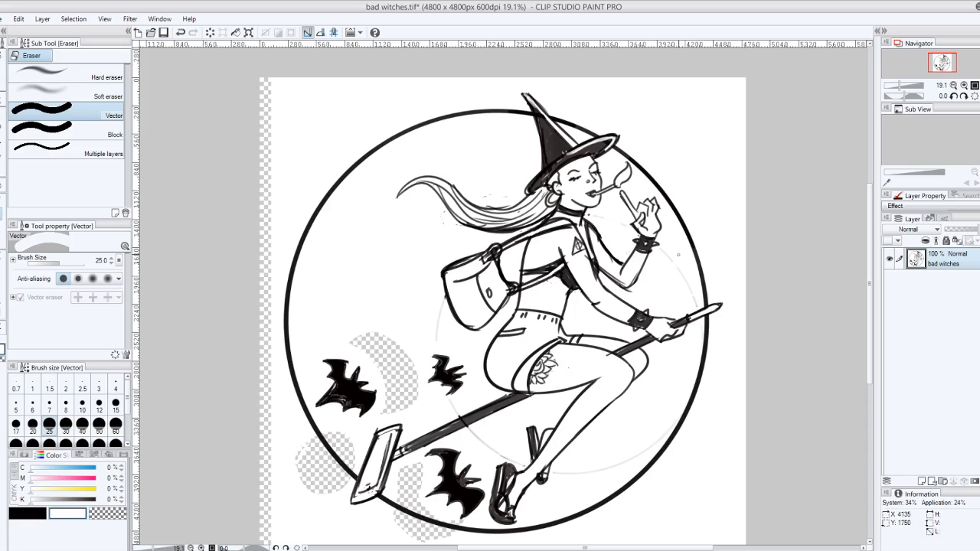
pyautogui.hscroll(3, 678, 254)
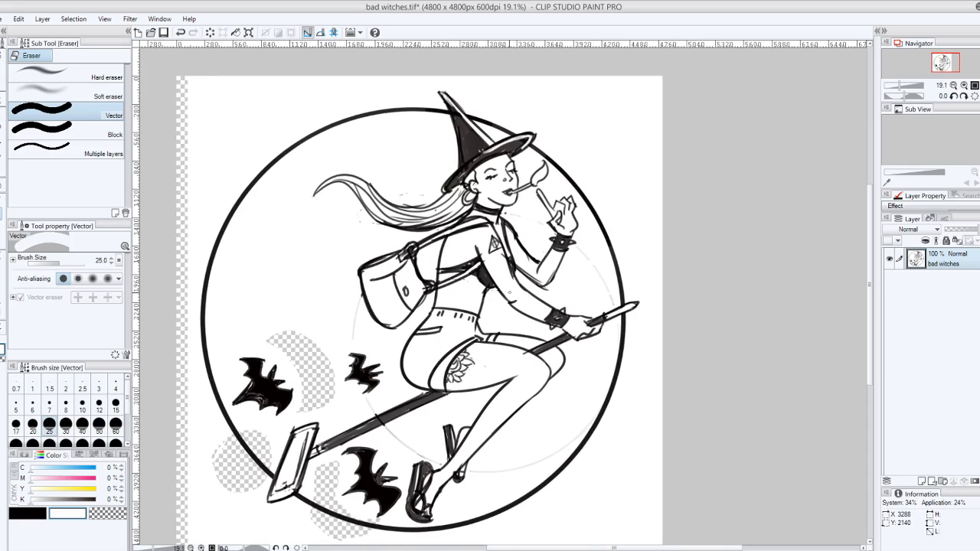
pyautogui.scroll(3, 668, 211)
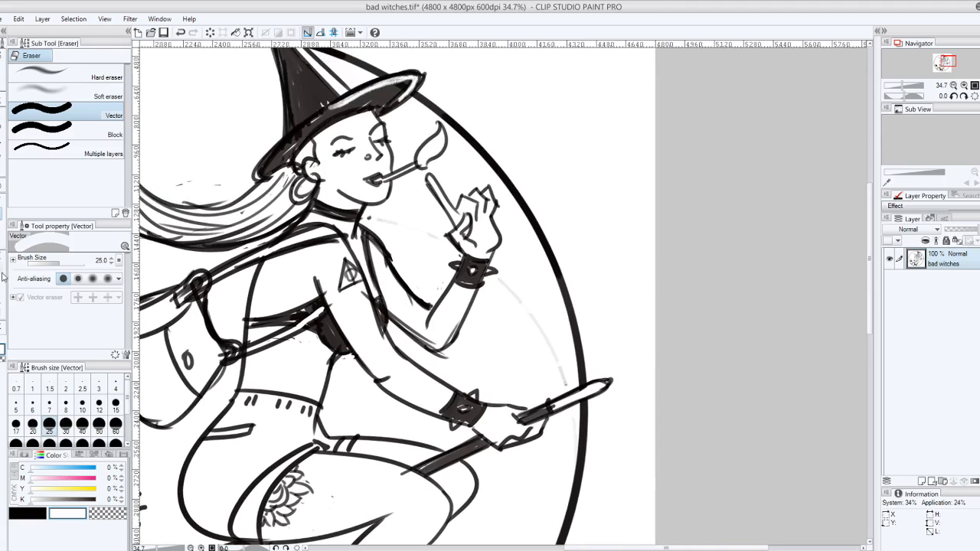
pyautogui.press('p')
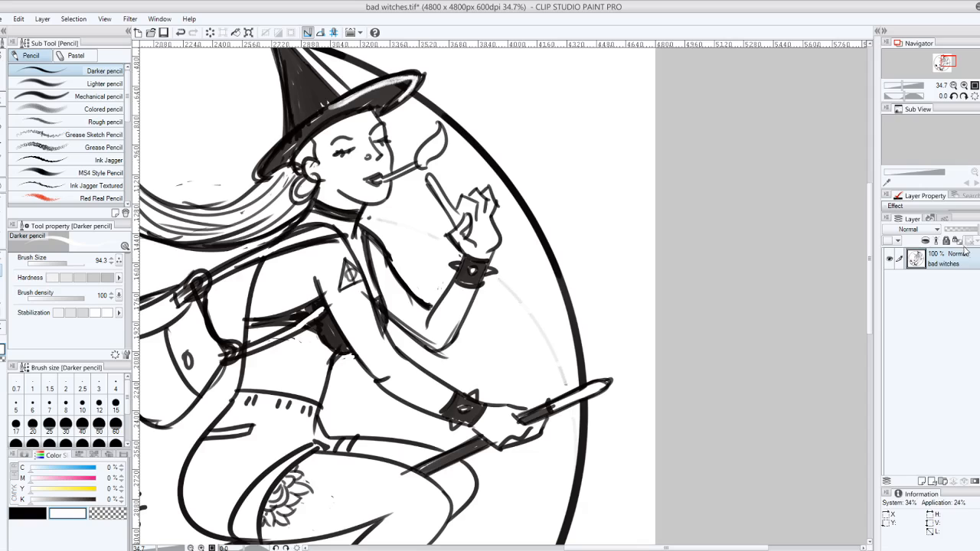
pyautogui.click(922, 481)
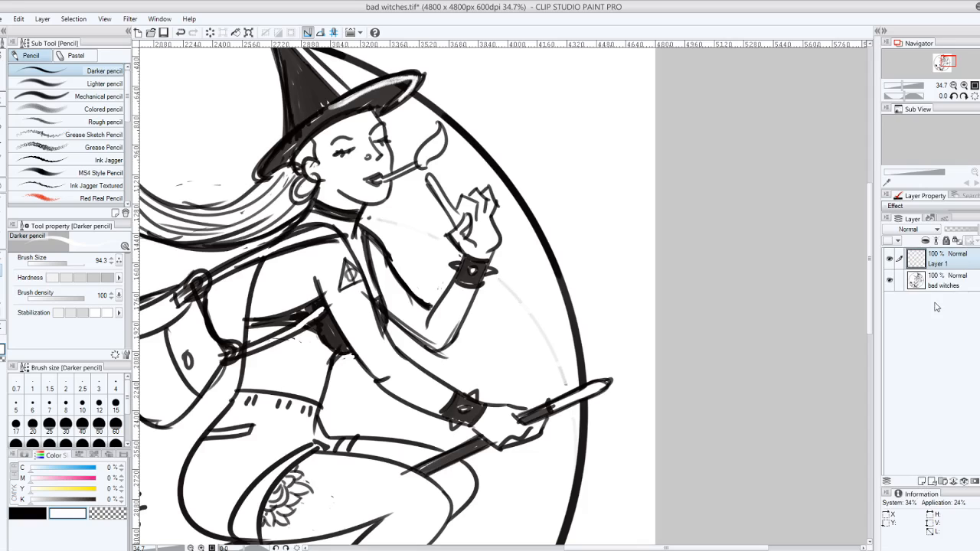
# Paint out the spiked cuffs on both of the witch's wrists in white on the bad witches layer
pyautogui.click(953, 284)
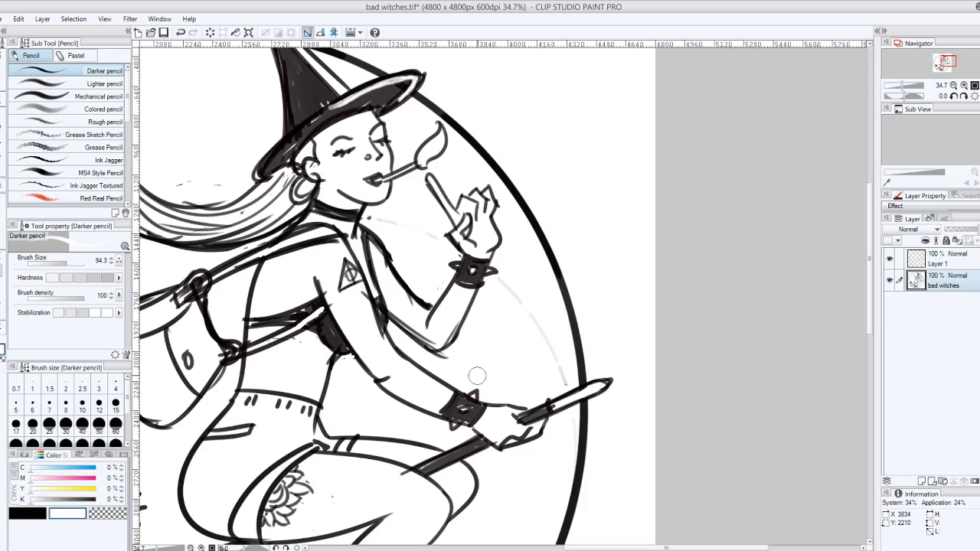
pyautogui.moveTo(453, 405)
pyautogui.mouseDown()
pyautogui.moveTo(444, 413)
pyautogui.moveTo(474, 414)
pyautogui.moveTo(454, 398)
pyautogui.moveTo(469, 411)
pyautogui.moveTo(444, 404)
pyautogui.moveTo(473, 389)
pyautogui.moveTo(448, 427)
pyautogui.moveTo(459, 434)
pyautogui.mouseUp()
pyautogui.moveTo(478, 256); pyautogui.dragTo(462, 281)
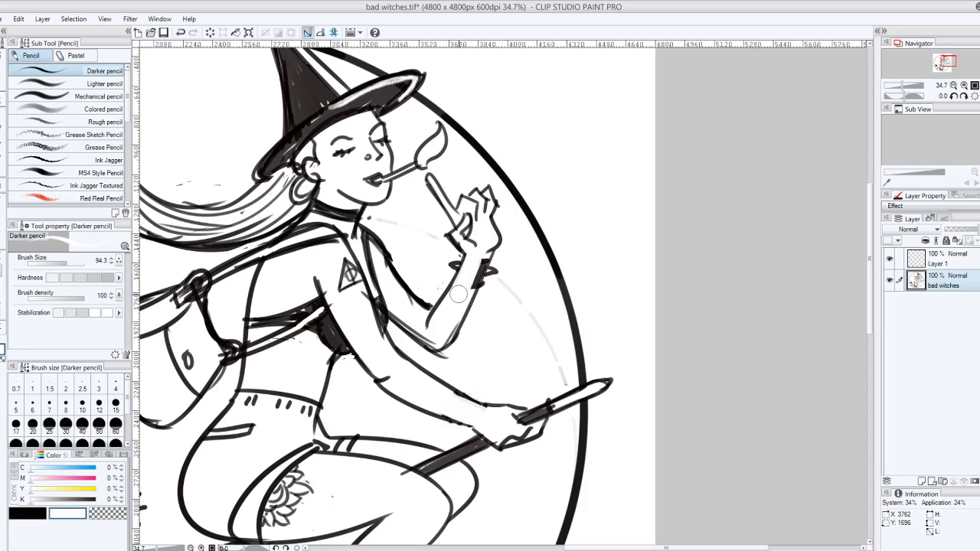
pyautogui.moveTo(471, 272)
pyautogui.mouseDown()
pyautogui.moveTo(481, 259)
pyautogui.moveTo(495, 275)
pyautogui.moveTo(498, 263)
pyautogui.moveTo(491, 282)
pyautogui.moveTo(448, 273)
pyautogui.moveTo(457, 261)
pyautogui.mouseUp()
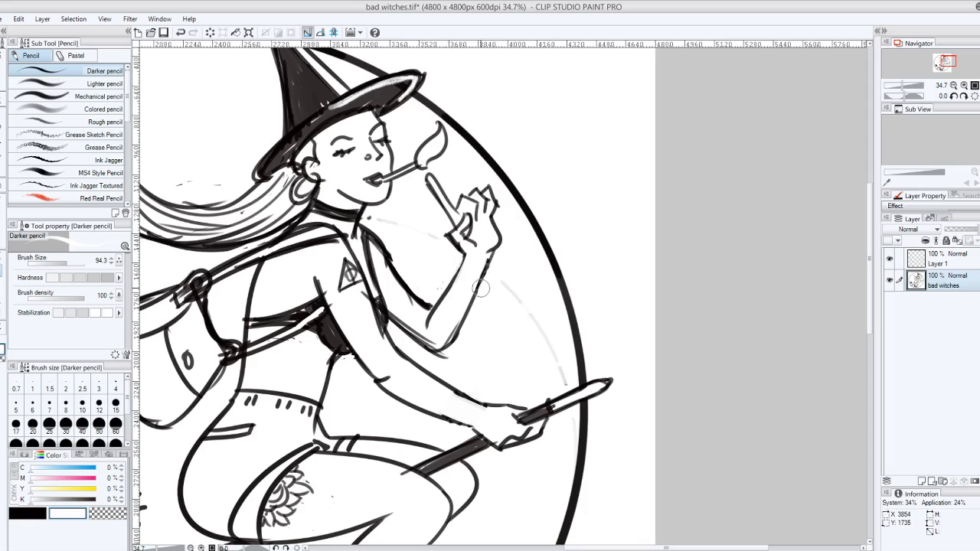
# Select Layer 1 with black as the drawing color and set the Darker pencil's brush size to 40
pyautogui.click(42, 514)
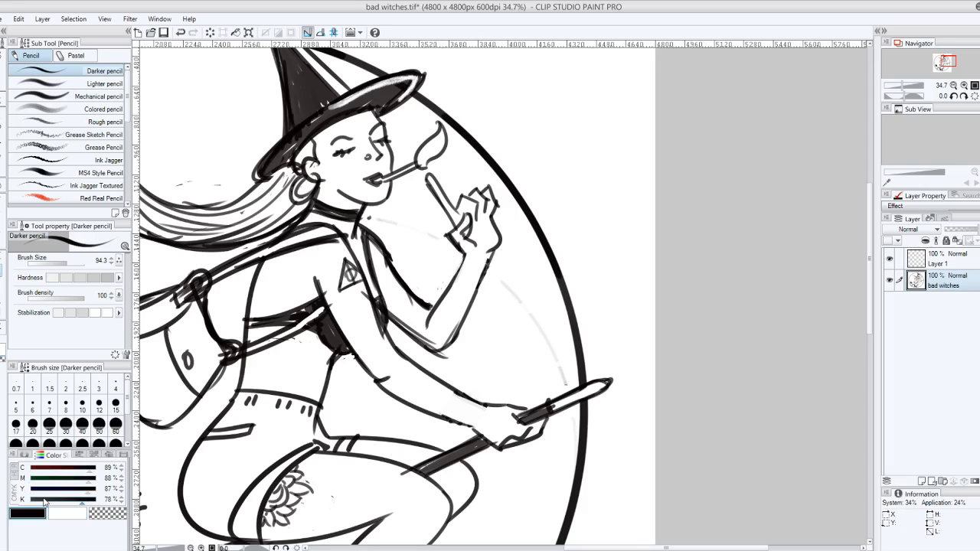
pyautogui.click(948, 260)
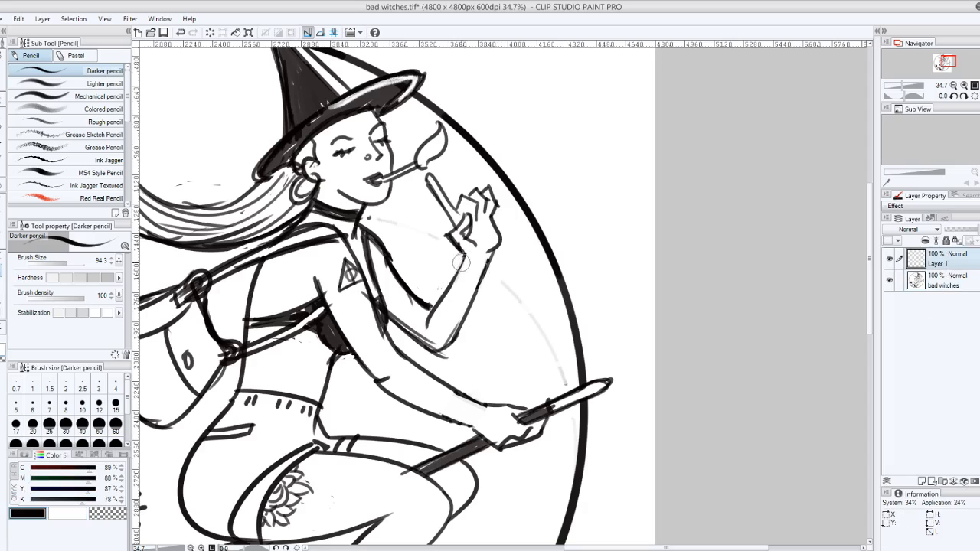
pyautogui.moveTo(461, 262); pyautogui.dragTo(484, 300)
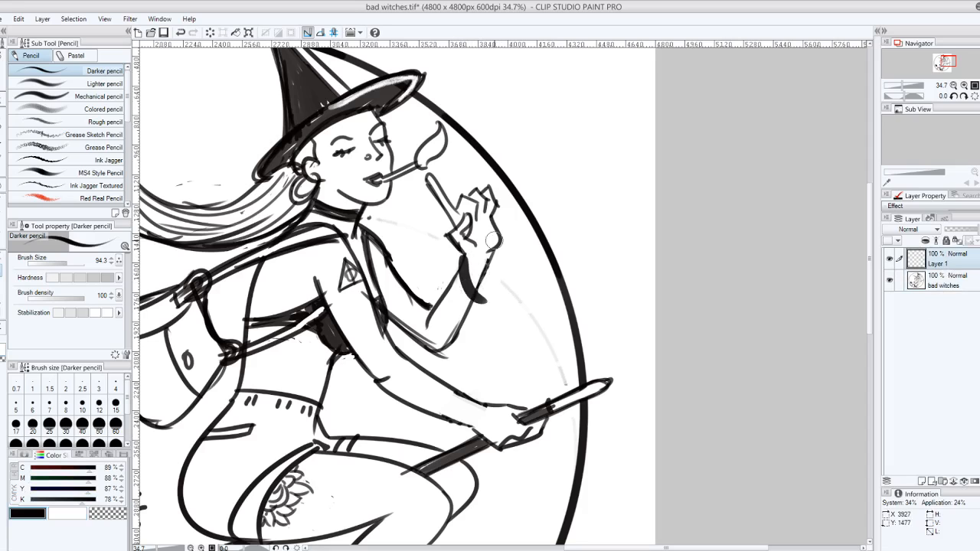
pyautogui.hotkey('ctrl', 'z')
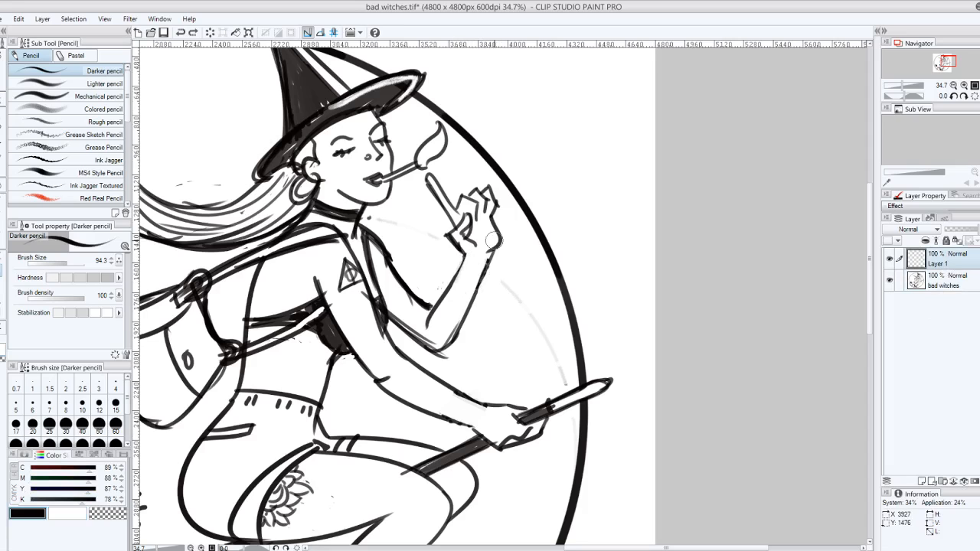
pyautogui.click(84, 427)
# Try sketching thin bangles around the witch's raised wrist on Layer 1
pyautogui.moveTo(462, 261); pyautogui.dragTo(488, 298)
pyautogui.hotkey('ctrl', 'z')
pyautogui.moveTo(461, 260)
pyautogui.mouseDown()
pyautogui.moveTo(489, 281)
pyautogui.moveTo(480, 269)
pyautogui.moveTo(453, 275)
pyautogui.moveTo(453, 302)
pyautogui.moveTo(480, 277)
pyautogui.mouseUp()
pyautogui.hotkey('ctrl', 'z')
pyautogui.hotkey('ctrl', 'z')
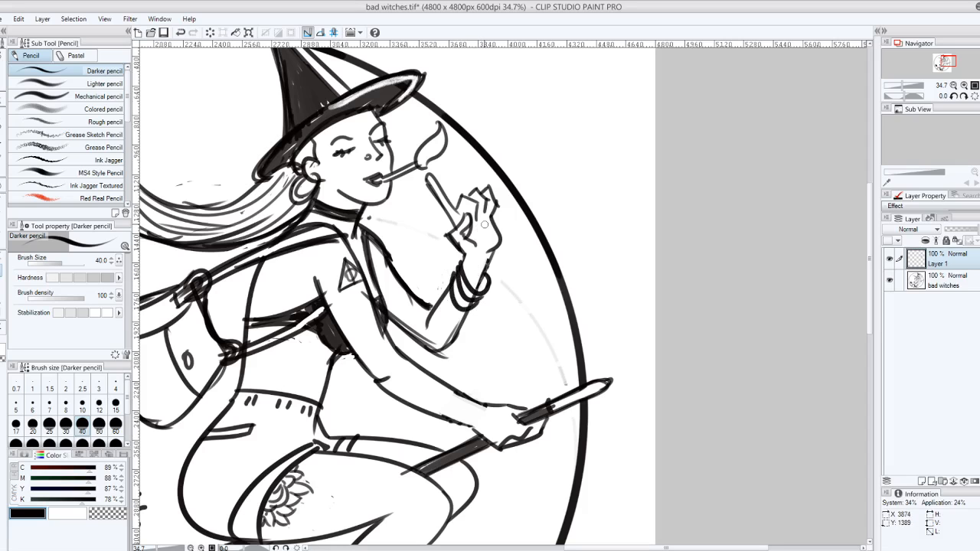
pyautogui.moveTo(485, 225); pyautogui.dragTo(557, 202)
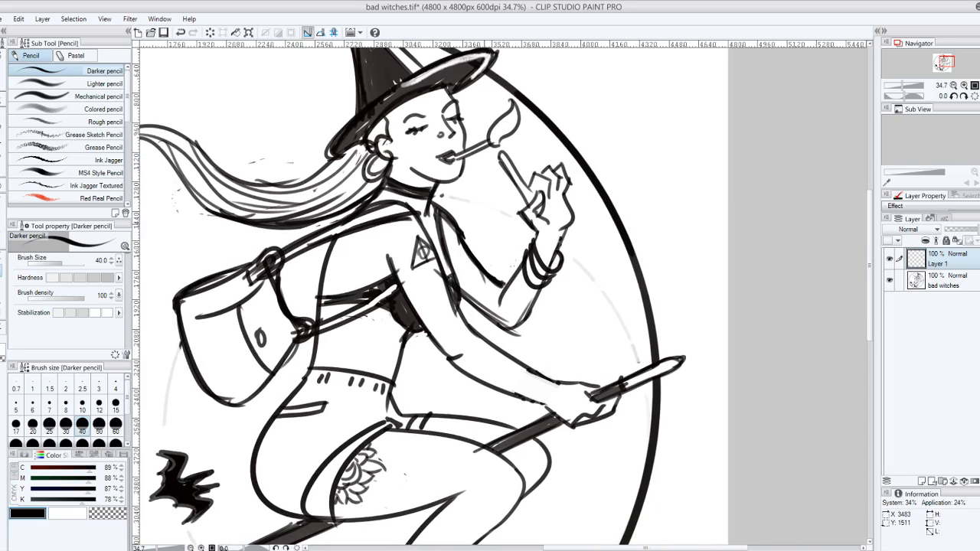
# Undo the bangle strokes and the white paint-over to restore the spiked cuffs on both of the witch's wrists
pyautogui.hotkey('ctrl', 'z')
pyautogui.hotkey('ctrl', 'z')
pyautogui.hotkey('ctrl', 'z')
pyautogui.hotkey('ctrl', 'z')
pyautogui.hotkey('ctrl', 'z')
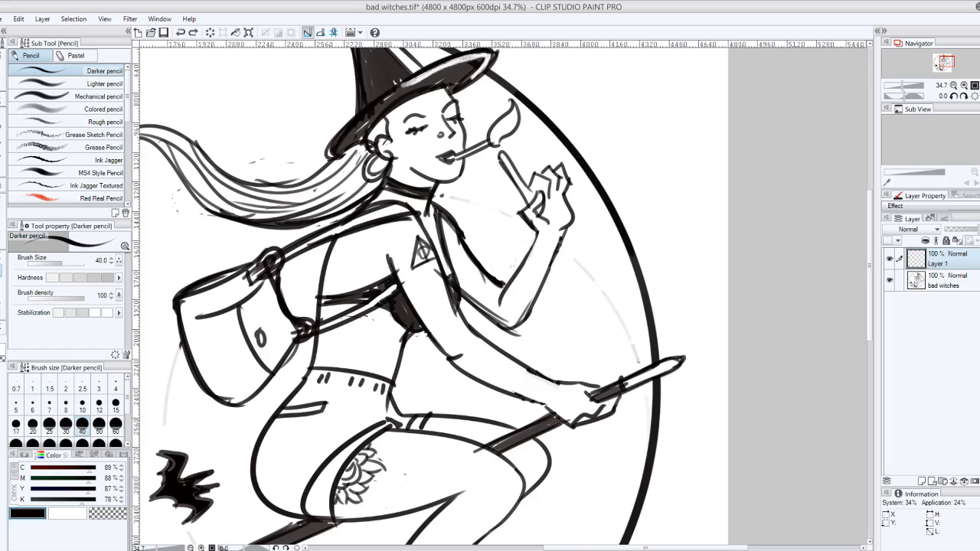
pyautogui.moveTo(524, 234)
pyautogui.mouseDown()
pyautogui.moveTo(534, 252)
pyautogui.moveTo(569, 257)
pyautogui.mouseUp()
pyautogui.moveTo(521, 406)
pyautogui.mouseDown()
pyautogui.moveTo(536, 404)
pyautogui.moveTo(556, 369)
pyautogui.moveTo(554, 399)
pyautogui.moveTo(559, 390)
pyautogui.mouseUp()
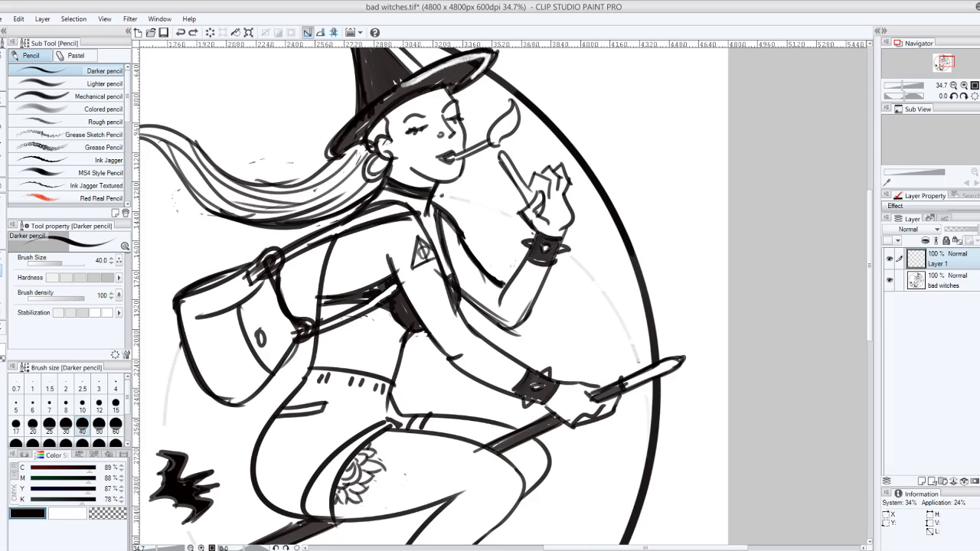
# Clean up the witch's high-heeled shoes and feet with white strokes on the bad witches layer
pyautogui.scroll(-2, 352, 191)
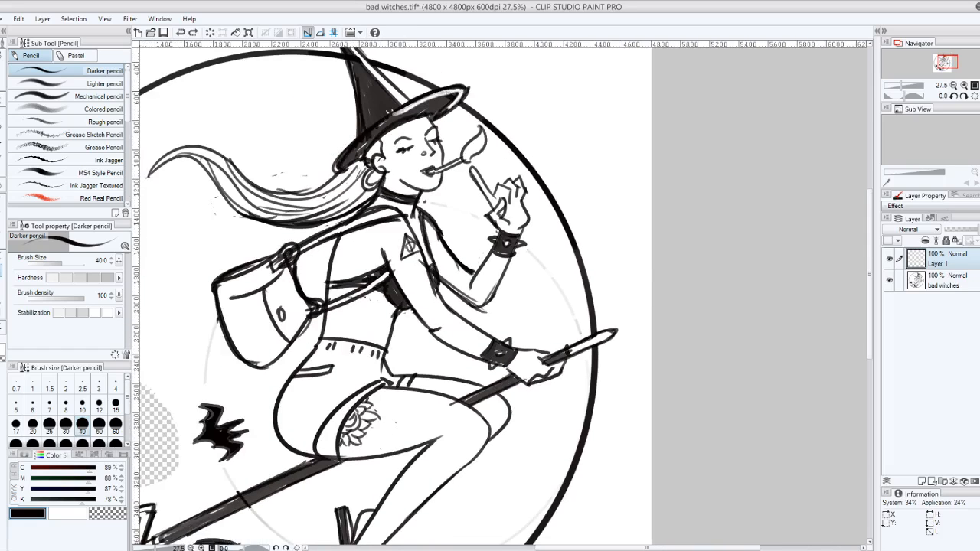
pyautogui.scroll(-1, 613, 268)
pyautogui.moveTo(490, 345); pyautogui.dragTo(534, 241)
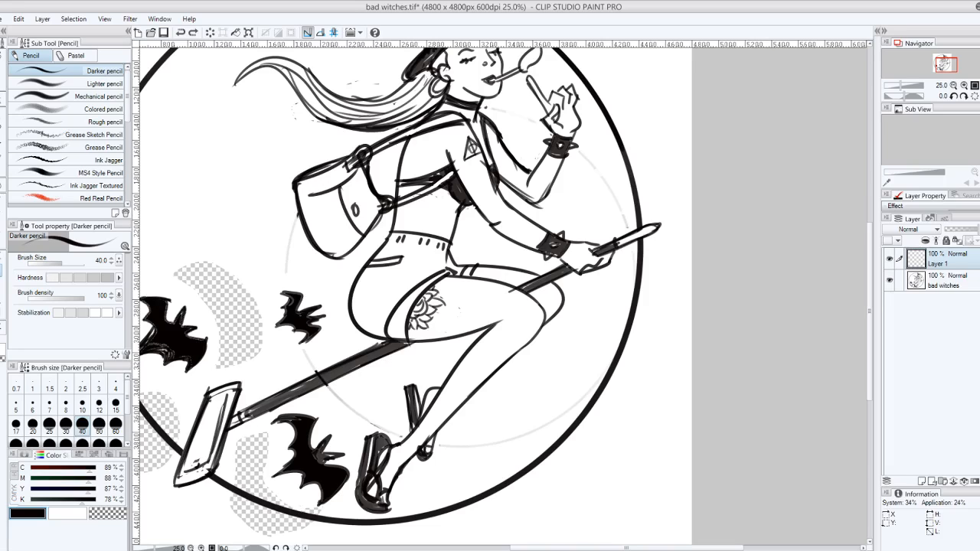
pyautogui.click(927, 285)
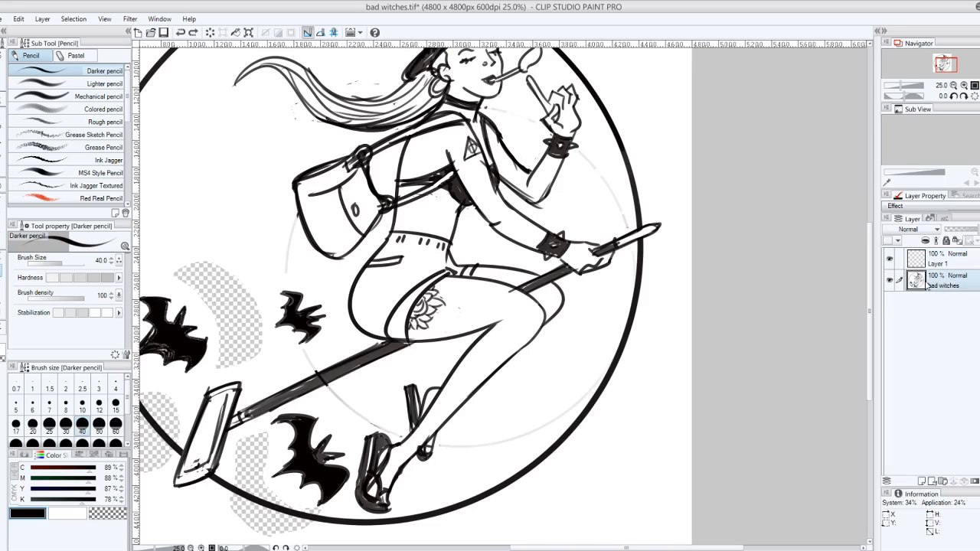
pyautogui.press('x')
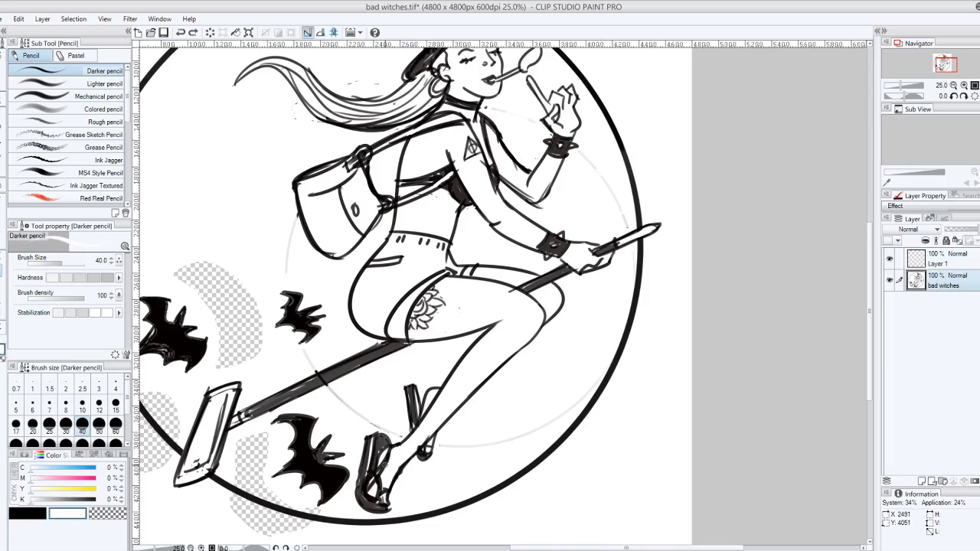
pyautogui.moveTo(385, 469)
pyautogui.mouseDown()
pyautogui.moveTo(384, 458)
pyautogui.moveTo(382, 479)
pyautogui.moveTo(368, 485)
pyautogui.moveTo(377, 469)
pyautogui.moveTo(375, 497)
pyautogui.moveTo(374, 481)
pyautogui.mouseUp()
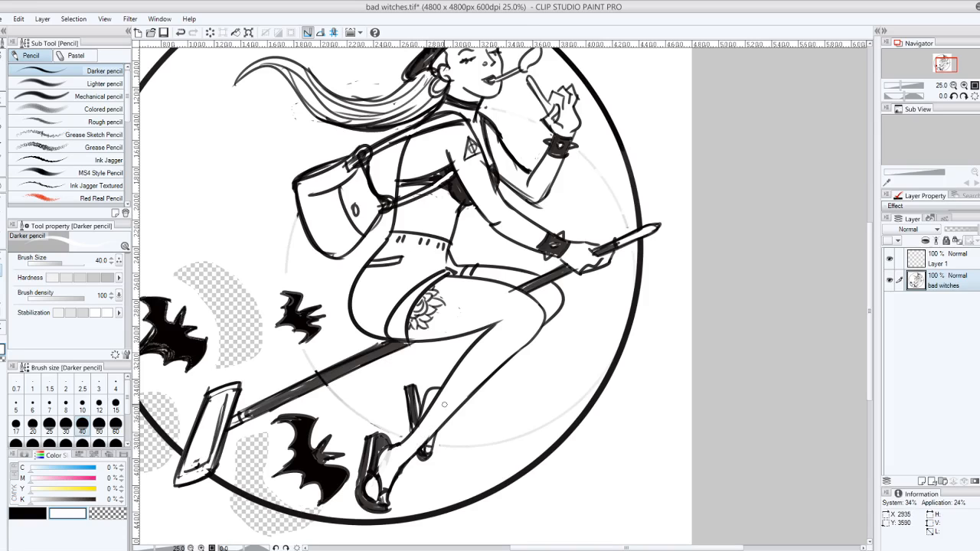
# Redraw the curled fingers of the witch's raised hand in black, undoing the unsatisfactory strokes
pyautogui.moveTo(444, 404); pyautogui.dragTo(495, 466)
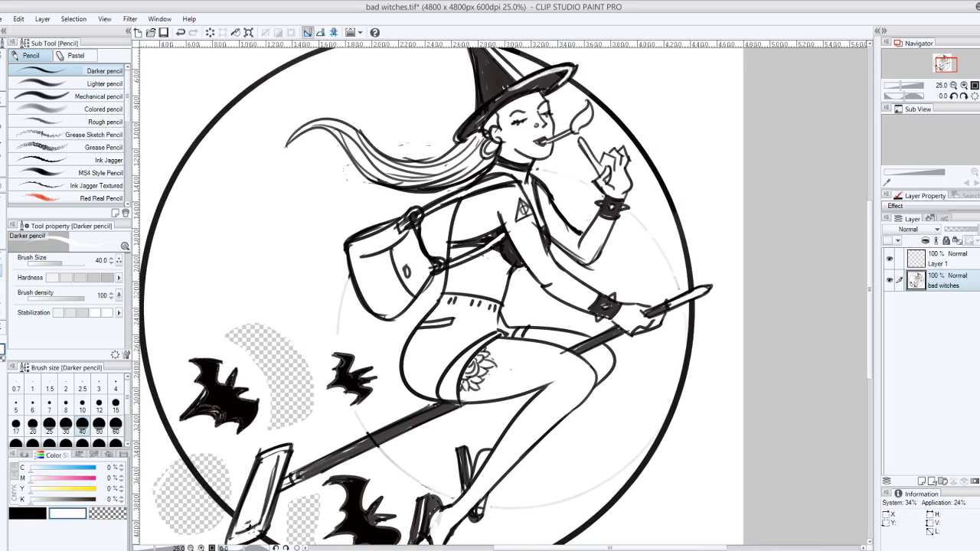
pyautogui.moveTo(528, 291); pyautogui.dragTo(413, 366)
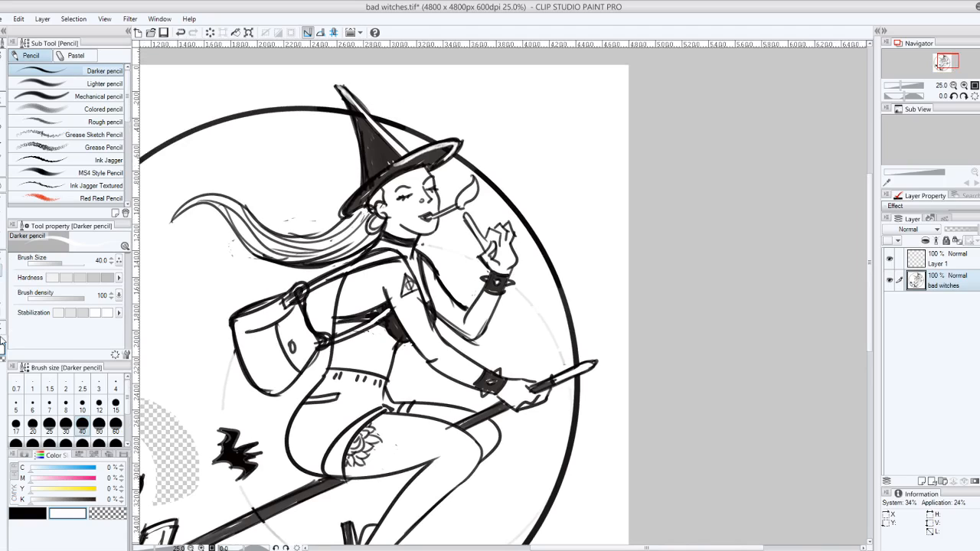
pyautogui.press('x')
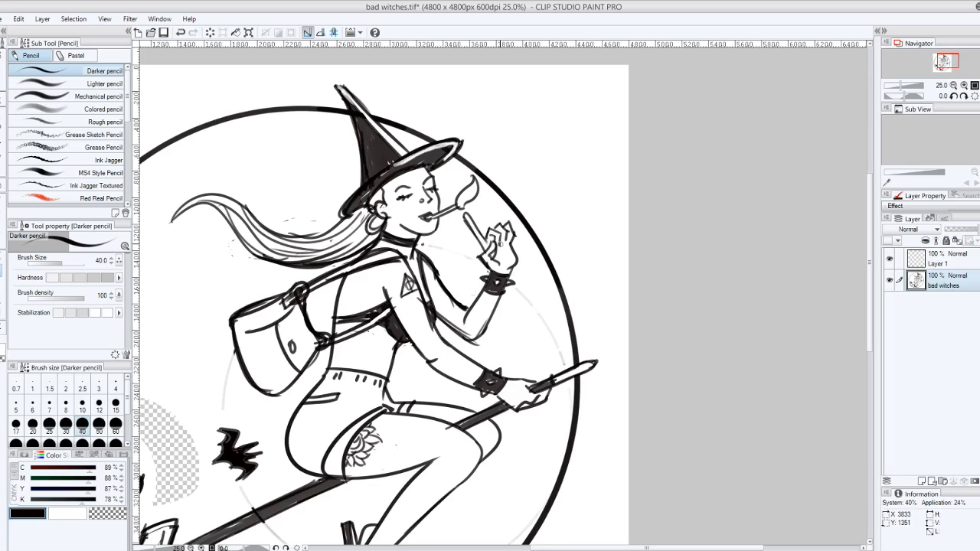
pyautogui.hotkey('ctrl', 'z')
pyautogui.moveTo(491, 237); pyautogui.dragTo(500, 247)
pyautogui.hotkey('ctrl', 'z')
pyautogui.hotkey('ctrl', 'z')
pyautogui.moveTo(501, 242); pyautogui.dragTo(506, 241)
pyautogui.press('x')
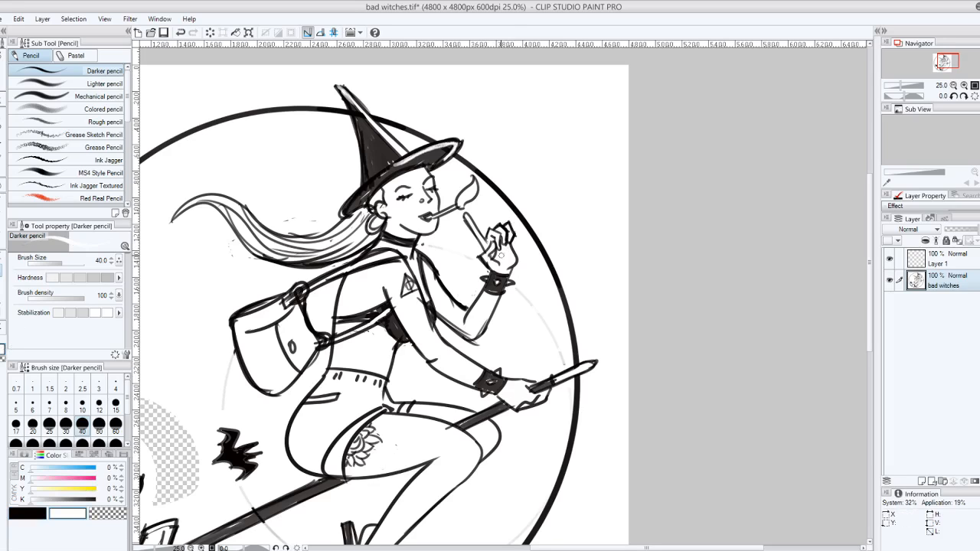
# Refine the raised hand's thumb, palm and fingertips, alternating white cleanup and black line strokes
pyautogui.moveTo(490, 255); pyautogui.dragTo(492, 255)
pyautogui.press('x')
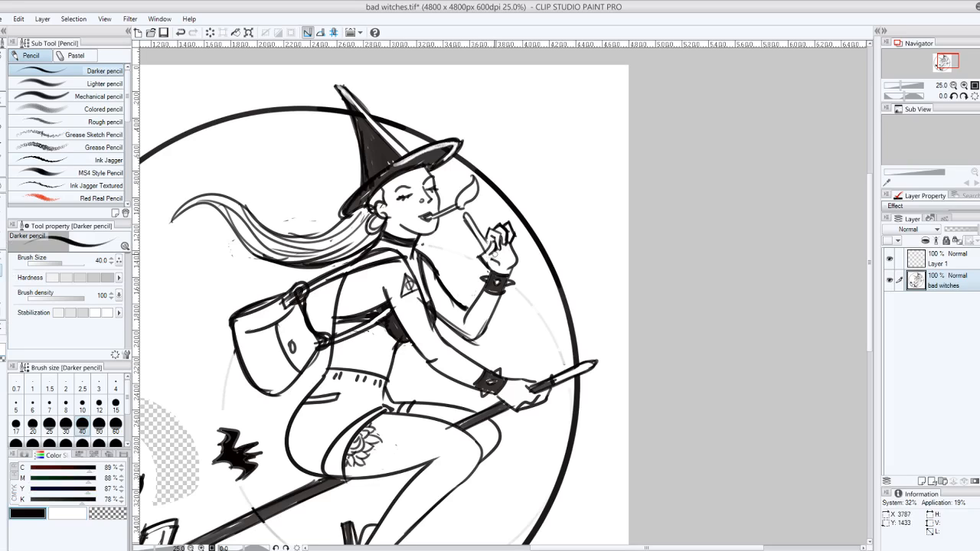
pyautogui.moveTo(493, 252); pyautogui.dragTo(492, 258)
pyautogui.press('x')
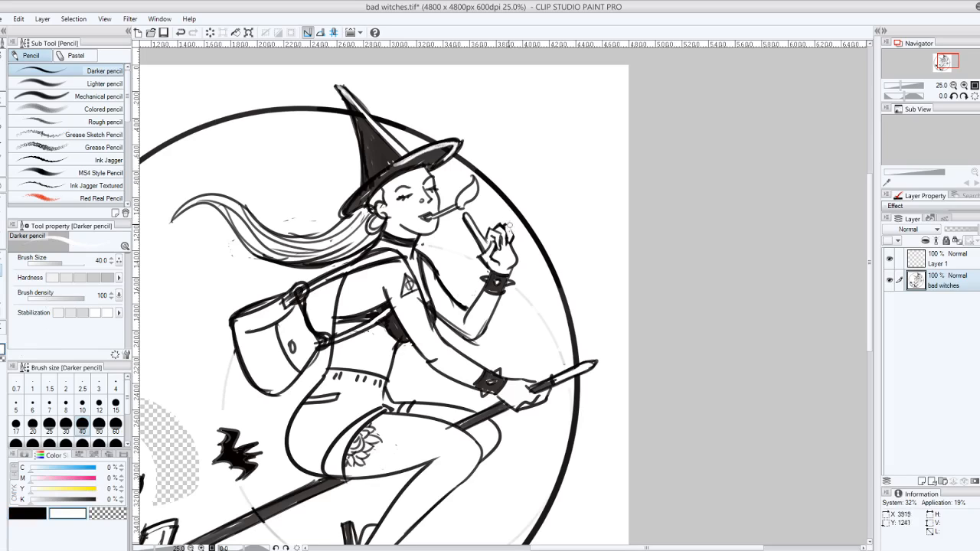
pyautogui.press('x')
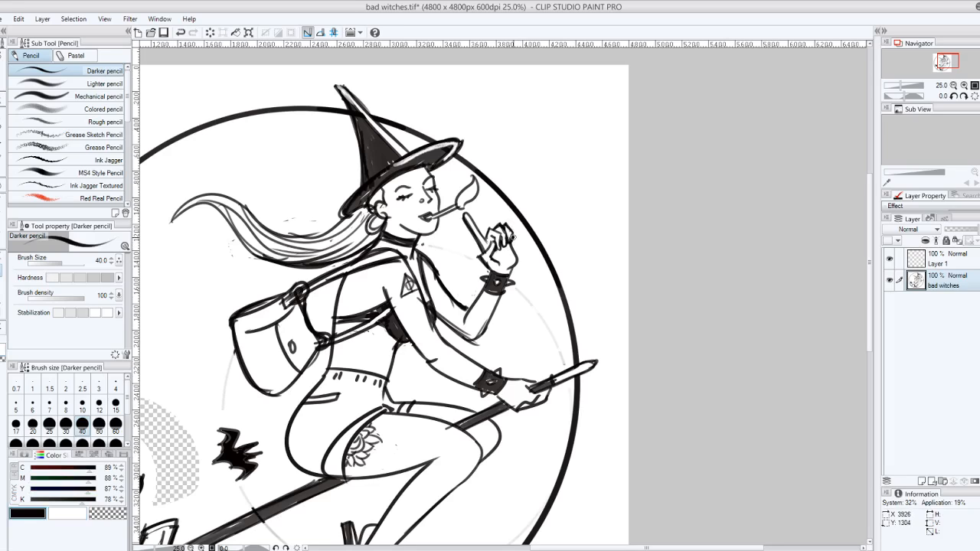
pyautogui.press('x')
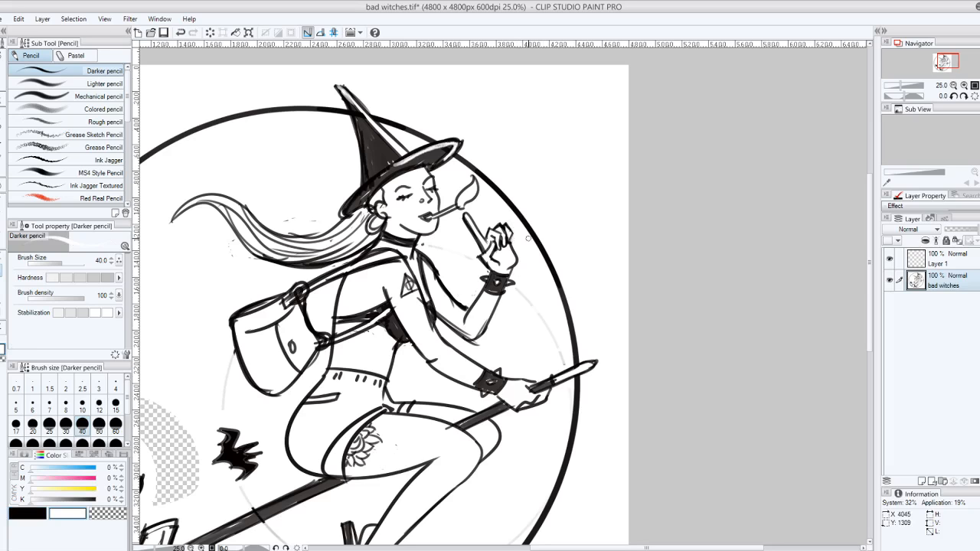
# Examine the full composition and the witch's arms up close with the canvas rotated, and restore the upright view
pyautogui.scroll(-3, 527, 239)
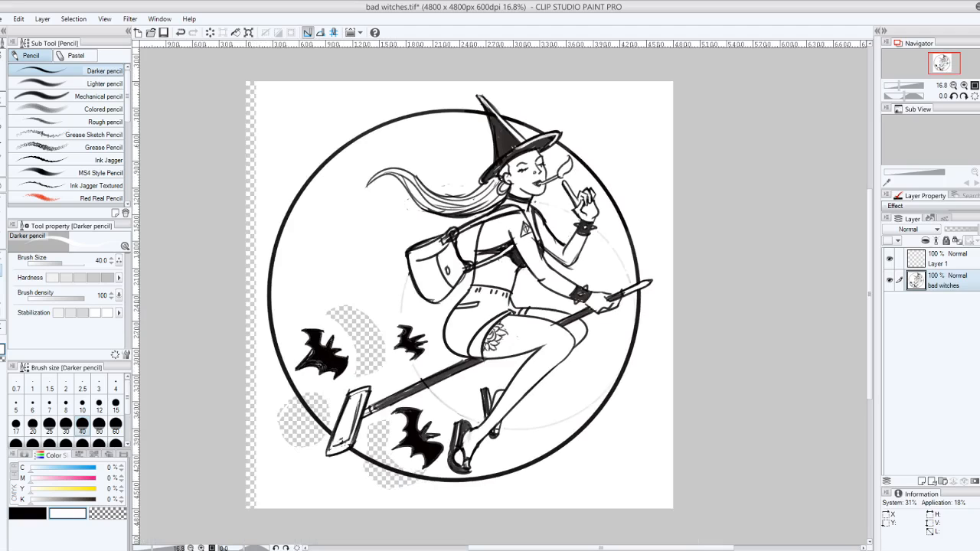
pyautogui.moveTo(460, 295); pyautogui.dragTo(375, 330)
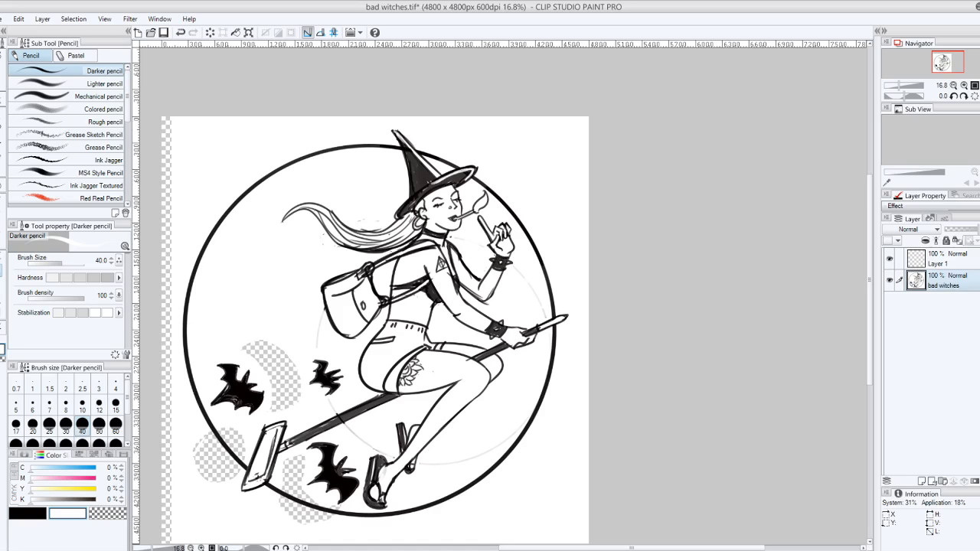
pyautogui.scroll(4, 569, 310)
pyautogui.moveTo(568, 329); pyautogui.dragTo(570, 376)
pyautogui.moveTo(397, 204); pyautogui.dragTo(397, 196)
pyautogui.moveTo(407, 229)
pyautogui.mouseDown()
pyautogui.moveTo(391, 210)
pyautogui.moveTo(396, 229)
pyautogui.moveTo(390, 212)
pyautogui.mouseUp()
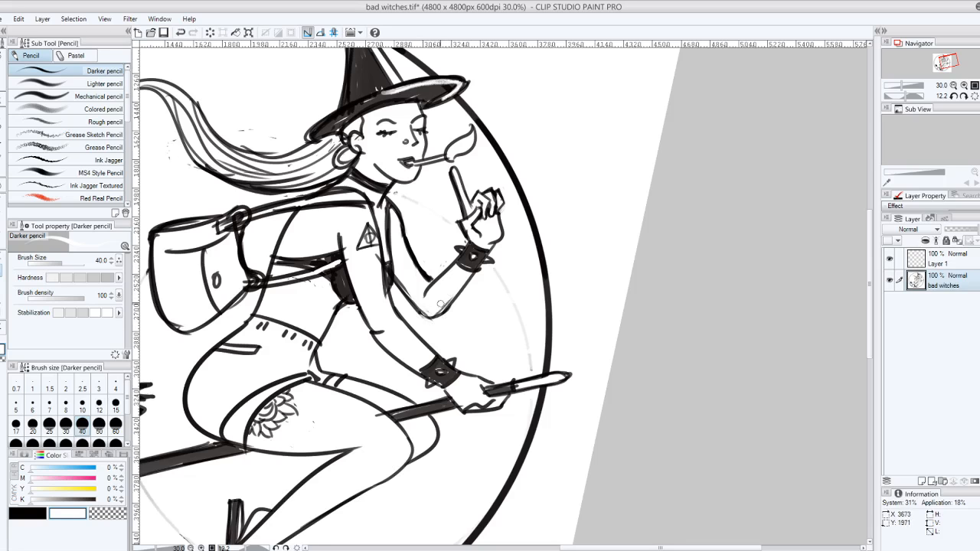
pyautogui.moveTo(455, 287); pyautogui.dragTo(536, 287)
pyautogui.click(975, 97)
pyautogui.moveTo(459, 306); pyautogui.dragTo(549, 259)
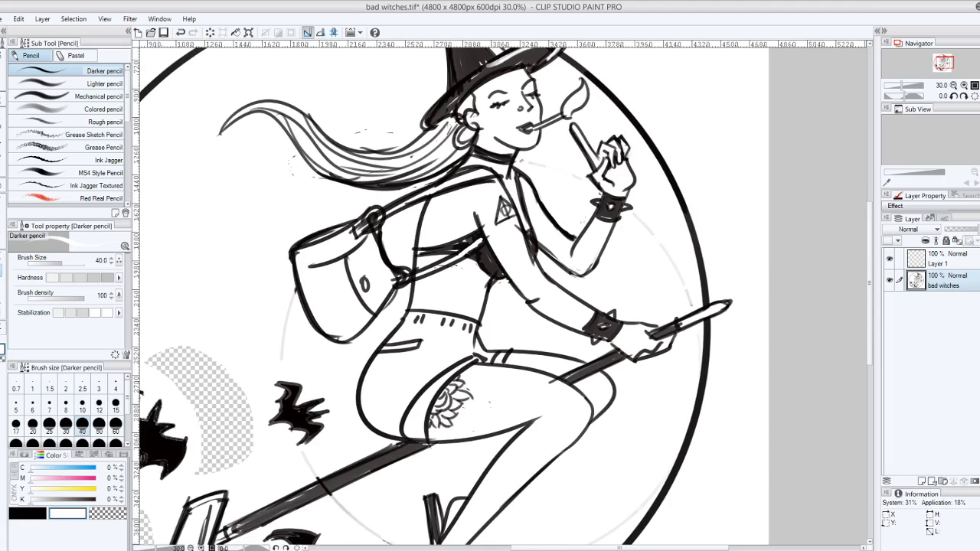
pyautogui.scroll(-7, 664, 279)
pyautogui.moveTo(663, 279); pyautogui.dragTo(605, 268)
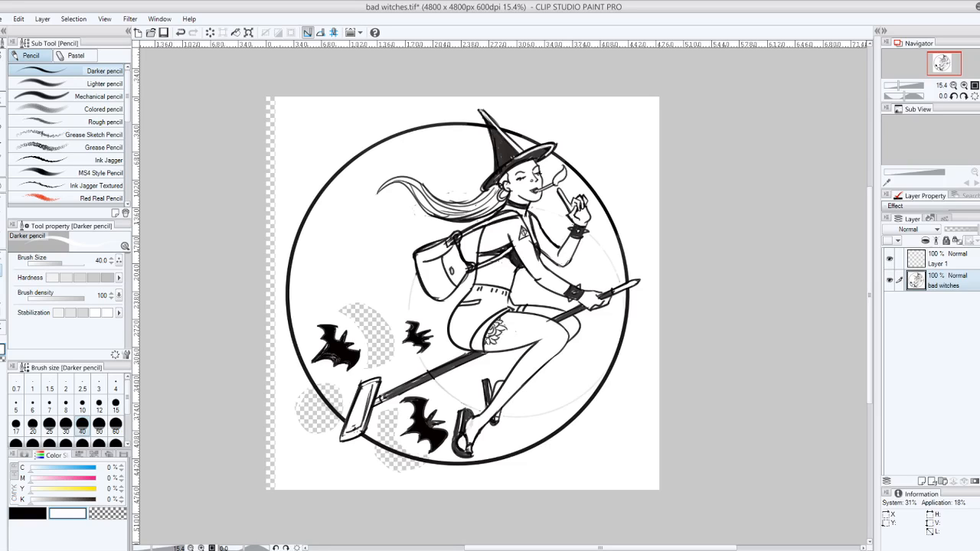
# Try merging Layer 1 into the bad witches layer
pyautogui.click(889, 261)
pyautogui.click(948, 260)
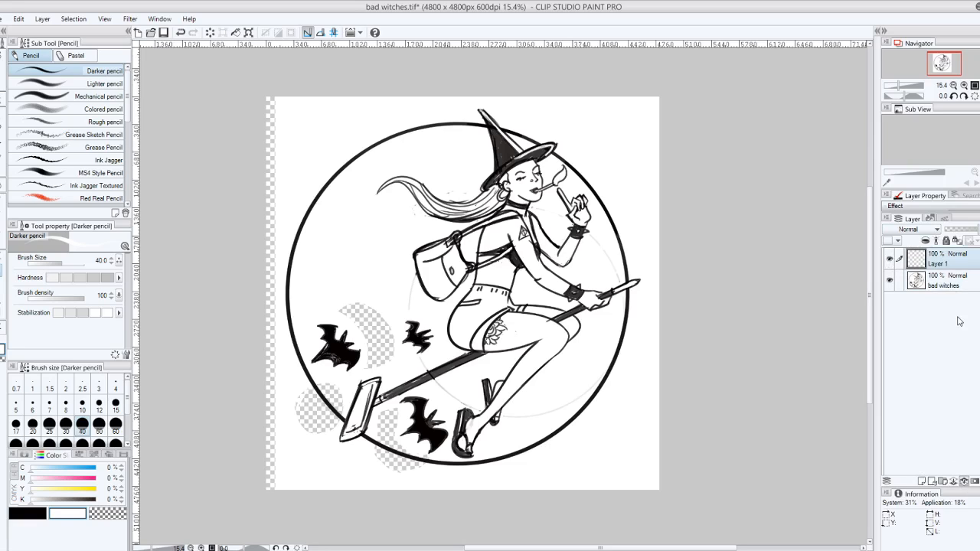
pyautogui.hotkey('ctrl', 'e')
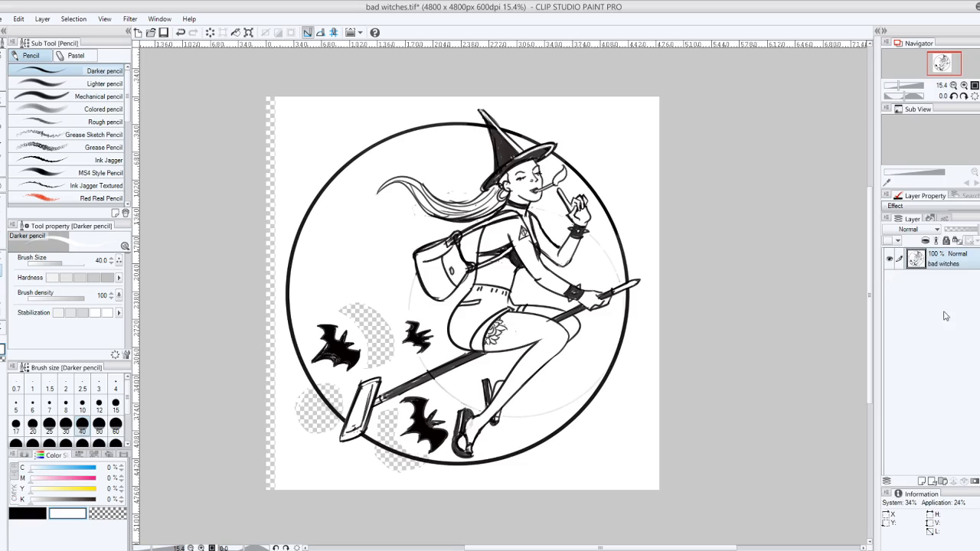
pyautogui.hotkey('ctrl', 'z')
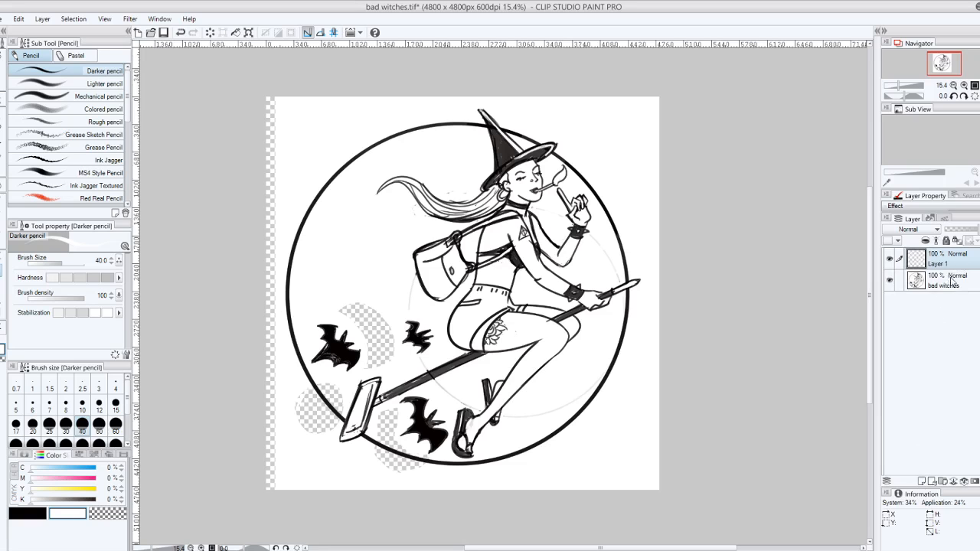
# Lower the bad witches layer's opacity to 61% and make the empty Layer 1 active for inking
pyautogui.click(953, 282)
pyautogui.moveTo(964, 232); pyautogui.dragTo(966, 231)
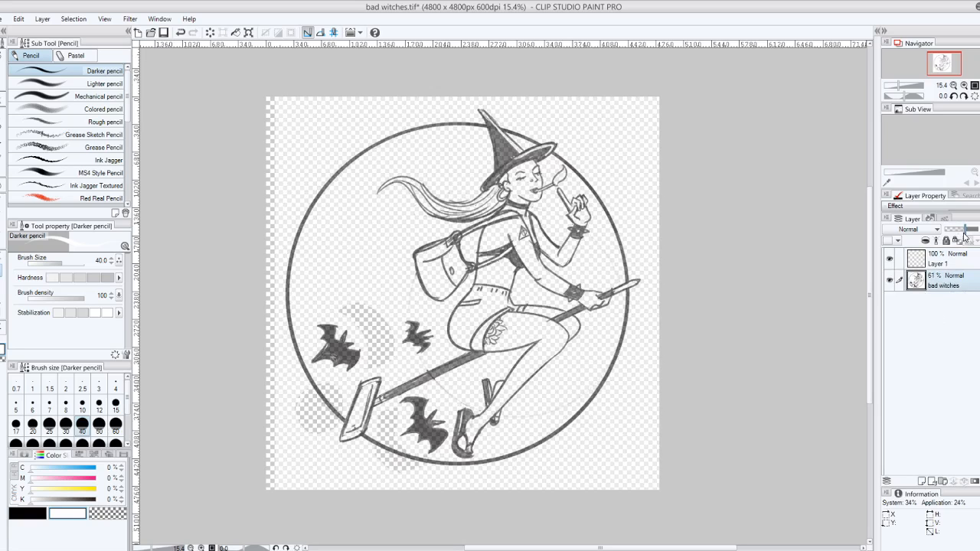
pyautogui.click(977, 261)
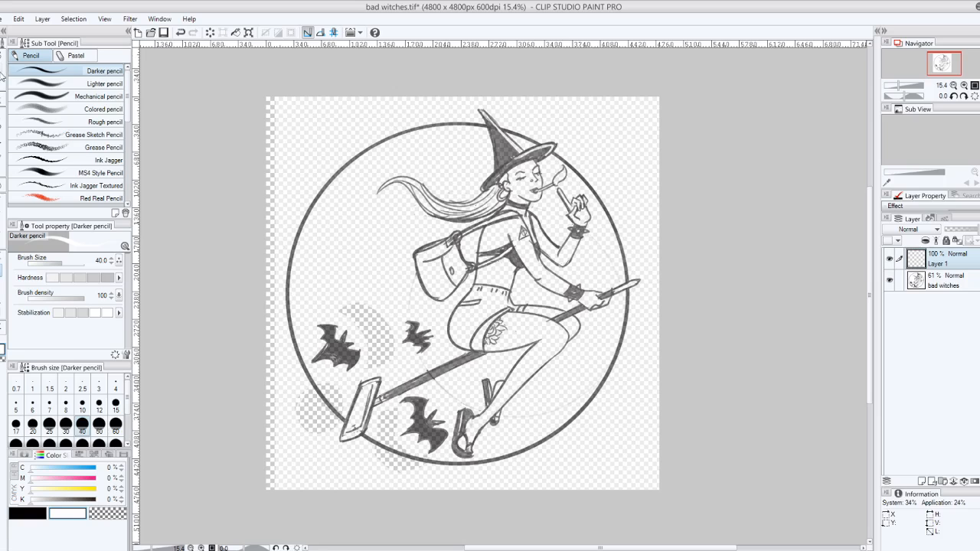
# Choose the Textured pen with black as the drawing color and a brush size of 25
pyautogui.press('p')
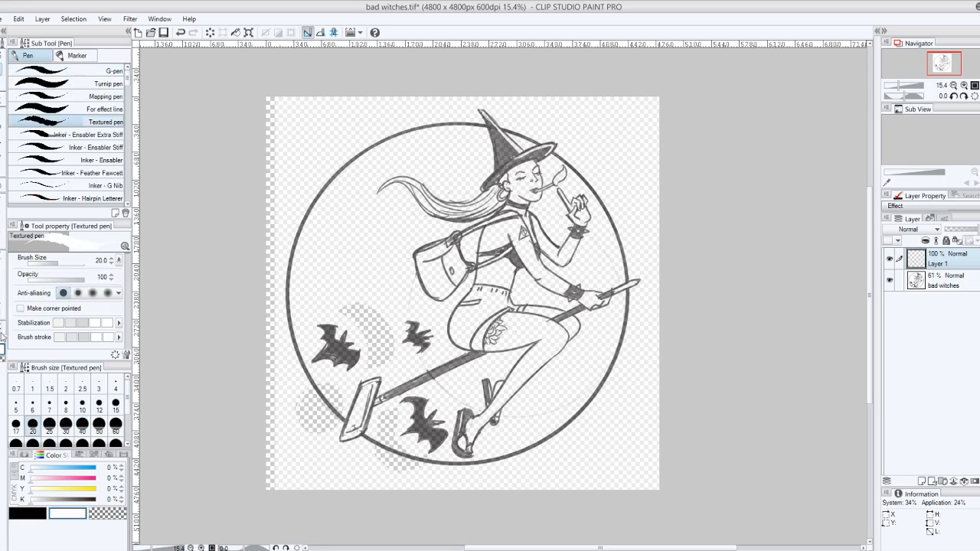
pyautogui.press('x')
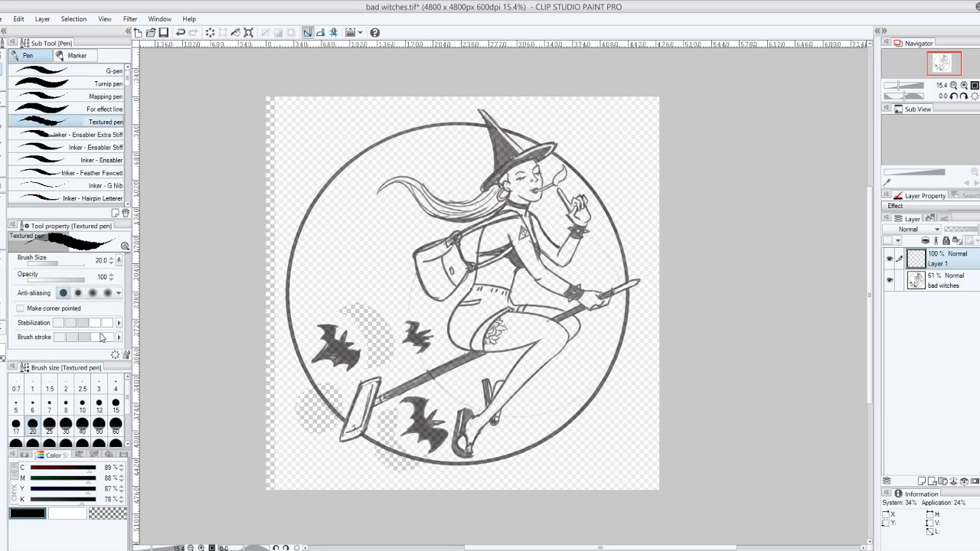
pyautogui.click(49, 424)
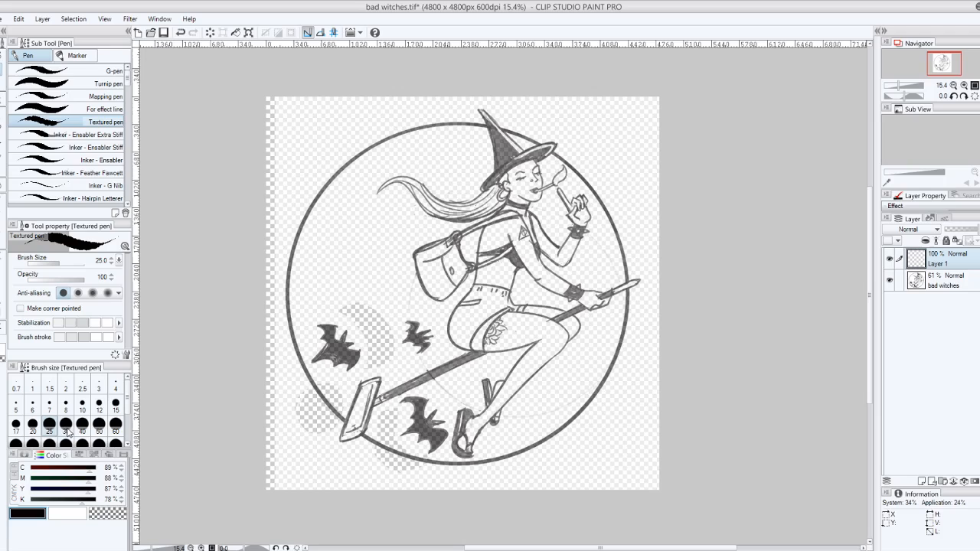
pyautogui.hscroll(-3, 503, 296)
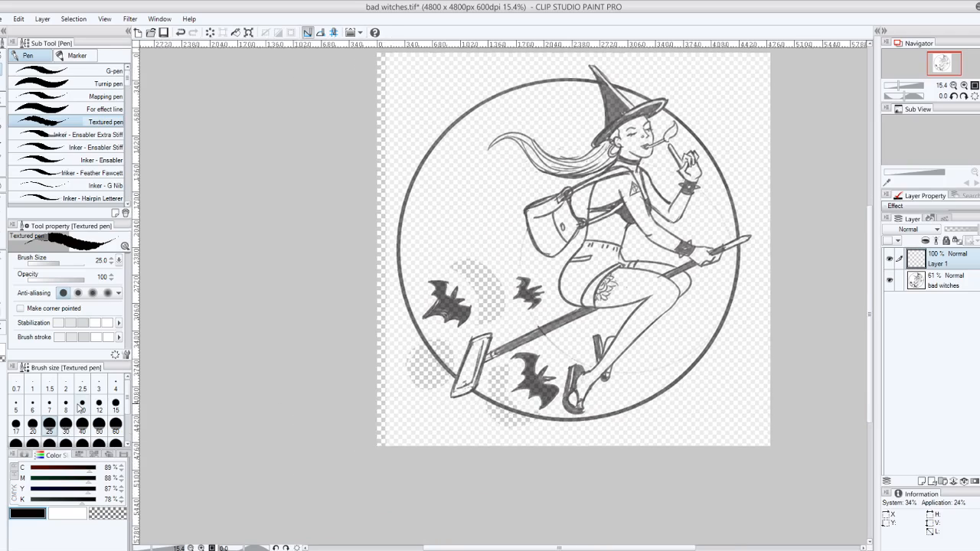
# Lower the bad witches layer's opacity to 36% and make Layer 1 active again for inking
pyautogui.scroll(8, 582, 302)
pyautogui.scroll(5, 502, 295)
pyautogui.hscroll(3, 502, 295)
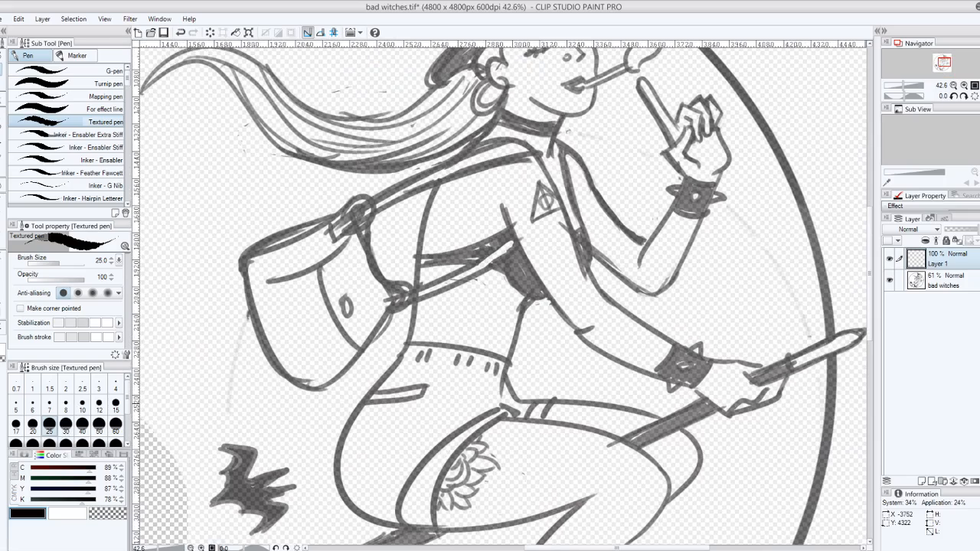
pyautogui.scroll(5, 502, 295)
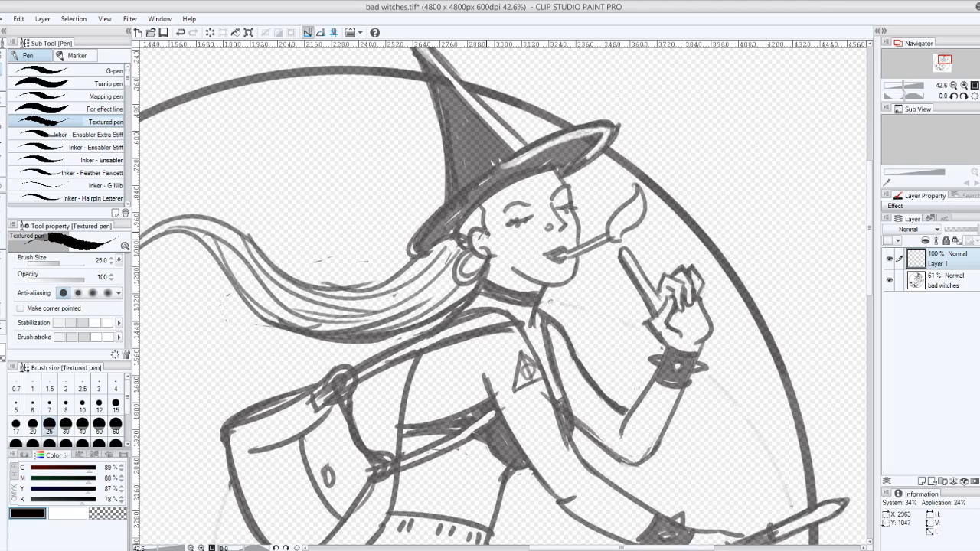
pyautogui.moveTo(483, 228); pyautogui.dragTo(479, 260)
pyautogui.hotkey('ctrl', 'z')
pyautogui.click(948, 280)
pyautogui.moveTo(960, 230); pyautogui.dragTo(956, 229)
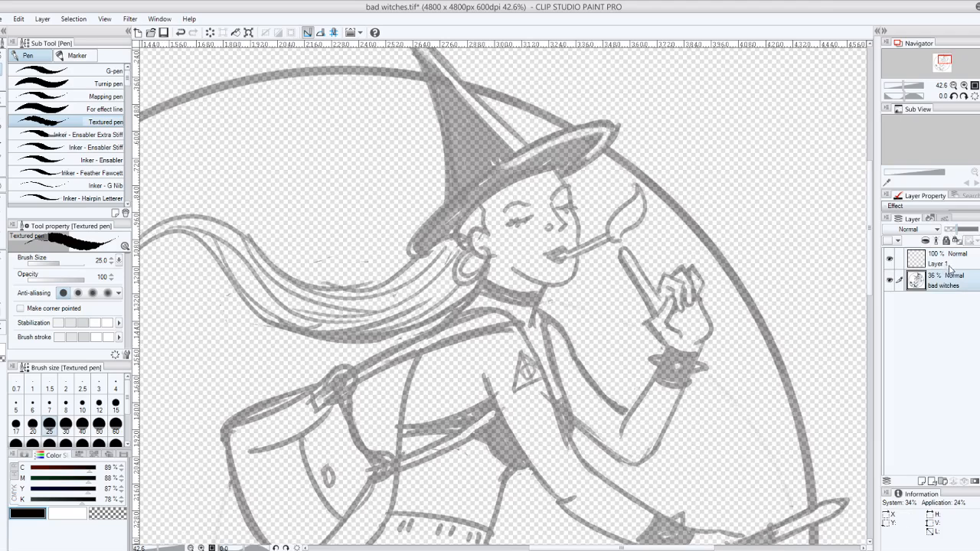
pyautogui.click(941, 258)
# Ink the witch's ear, the hoop earring and the hairline just above the ear
pyautogui.moveTo(484, 228)
pyautogui.mouseDown()
pyautogui.moveTo(484, 270)
pyautogui.moveTo(488, 257)
pyautogui.mouseUp()
pyautogui.hotkey('ctrl', 'z')
pyautogui.hotkey('ctrl', 'z')
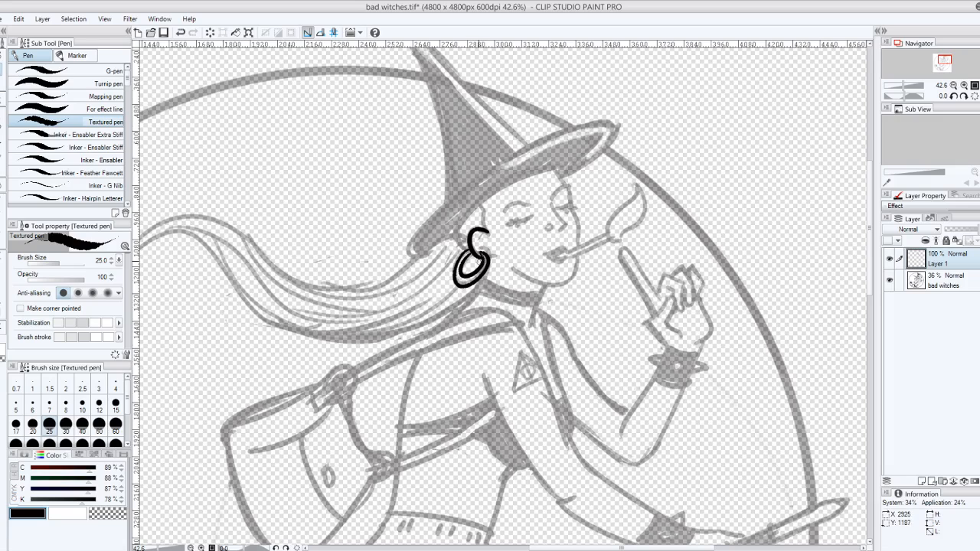
pyautogui.moveTo(486, 230)
pyautogui.mouseDown()
pyautogui.moveTo(491, 200)
pyautogui.moveTo(477, 240)
pyautogui.mouseUp()
pyautogui.moveTo(490, 176); pyautogui.dragTo(459, 187)
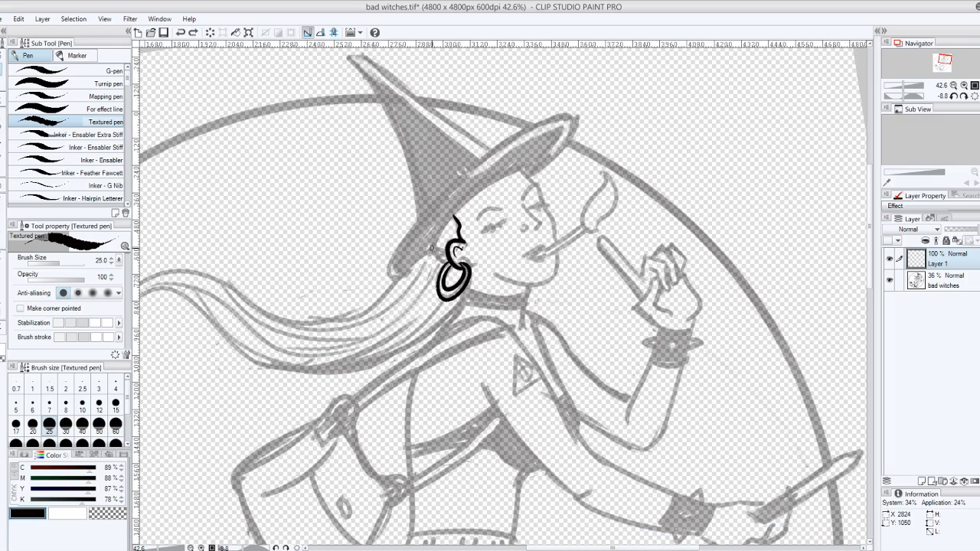
# Ink the hat brim's lower edge above the face and its outer edge at the back
pyautogui.moveTo(432, 247); pyautogui.dragTo(523, 170)
pyautogui.hotkey('ctrl', 'z')
pyautogui.moveTo(432, 246); pyautogui.dragTo(535, 166)
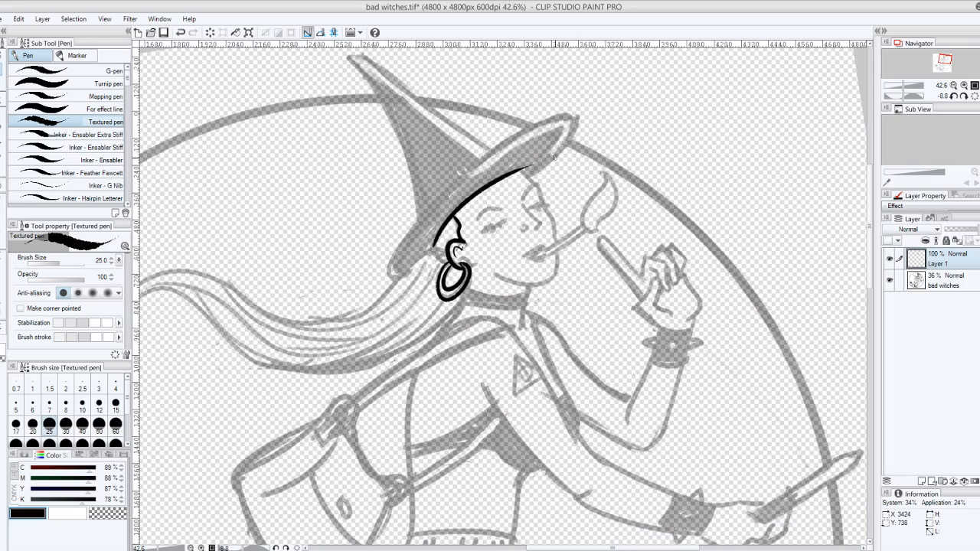
pyautogui.moveTo(390, 282); pyautogui.dragTo(469, 183)
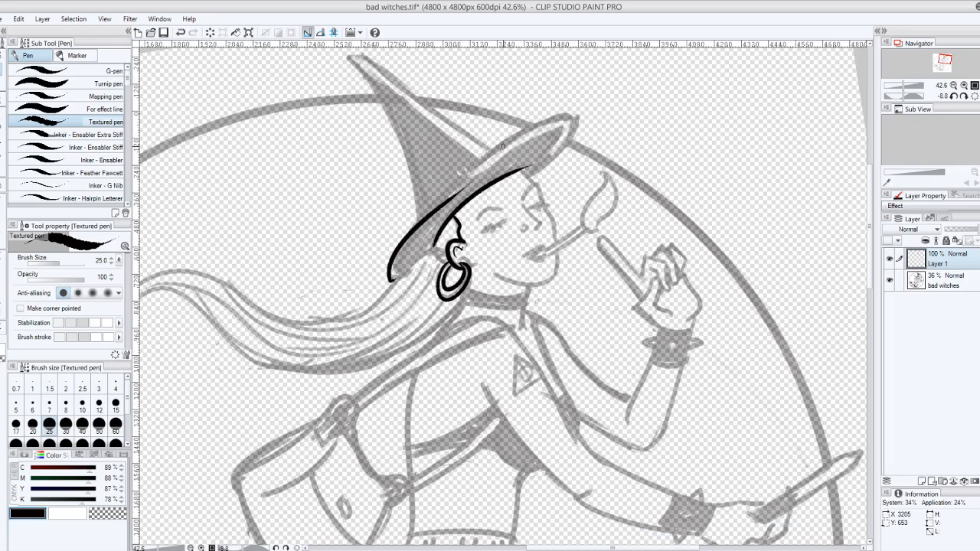
pyautogui.hotkey('ctrl', 'z')
pyautogui.moveTo(392, 279); pyautogui.dragTo(463, 176)
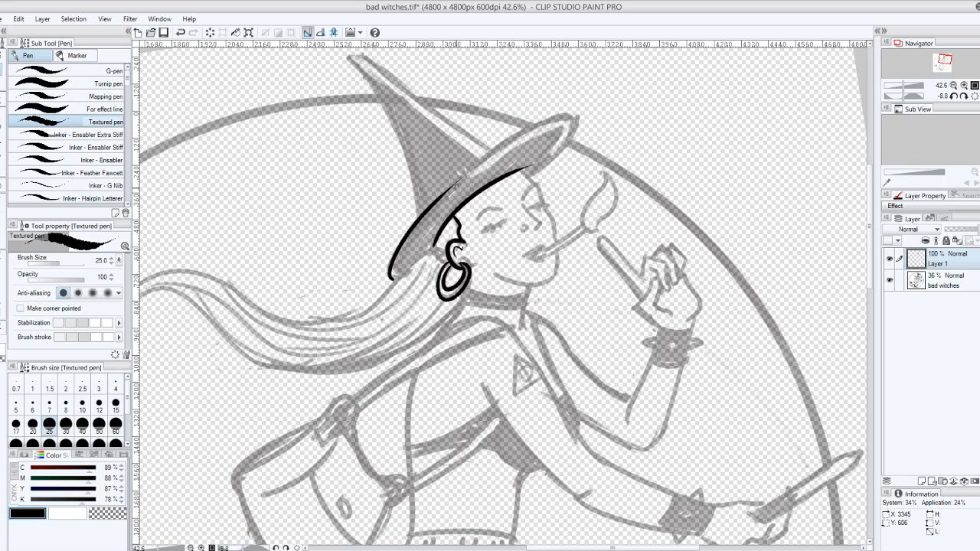
# Extend the brim's upper outline from the back of the hat past the base of the cone
pyautogui.moveTo(420, 218); pyautogui.dragTo(528, 129)
pyautogui.hotkey('ctrl', 'z')
pyautogui.moveTo(431, 207); pyautogui.dragTo(576, 117)
pyautogui.moveTo(514, 138); pyautogui.dragTo(530, 173)
pyautogui.hotkey('ctrl', 'z')
pyautogui.hotkey('ctrl', 'z')
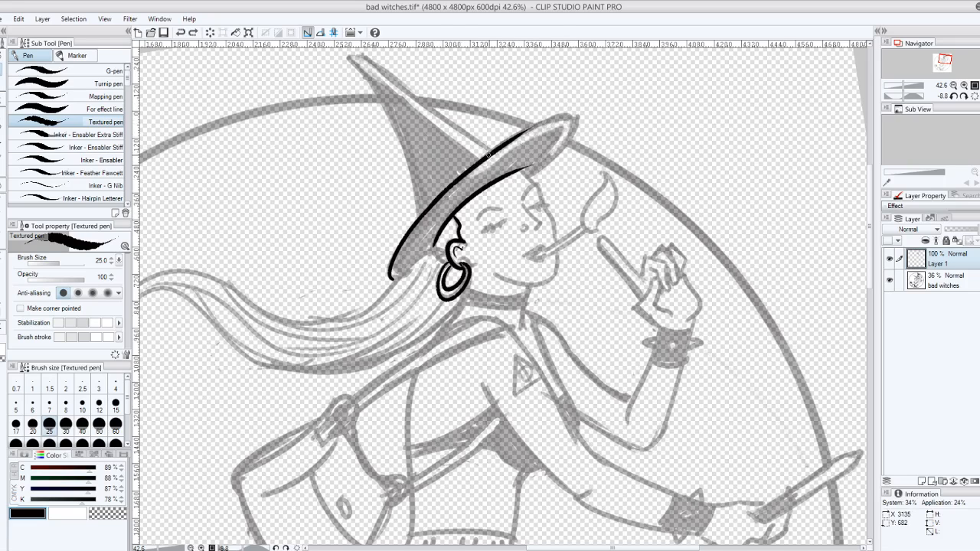
# Ink the front of the brim, curving the outline around its tip and back down toward the forehead
pyautogui.moveTo(507, 140); pyautogui.dragTo(557, 164)
pyautogui.hotkey('ctrl', 'z')
pyautogui.moveTo(506, 142); pyautogui.dragTo(570, 116)
pyautogui.hotkey('ctrl', 'z')
pyautogui.moveTo(494, 147); pyautogui.dragTo(570, 115)
pyautogui.hotkey('ctrl', 'z')
pyautogui.moveTo(496, 150); pyautogui.dragTo(567, 115)
pyautogui.hotkey('ctrl', 'z')
pyautogui.moveTo(518, 138)
pyautogui.mouseDown()
pyautogui.moveTo(554, 115)
pyautogui.moveTo(566, 132)
pyautogui.moveTo(555, 127)
pyautogui.moveTo(574, 129)
pyautogui.moveTo(530, 182)
pyautogui.mouseUp()
pyautogui.hotkey('ctrl', 'z')
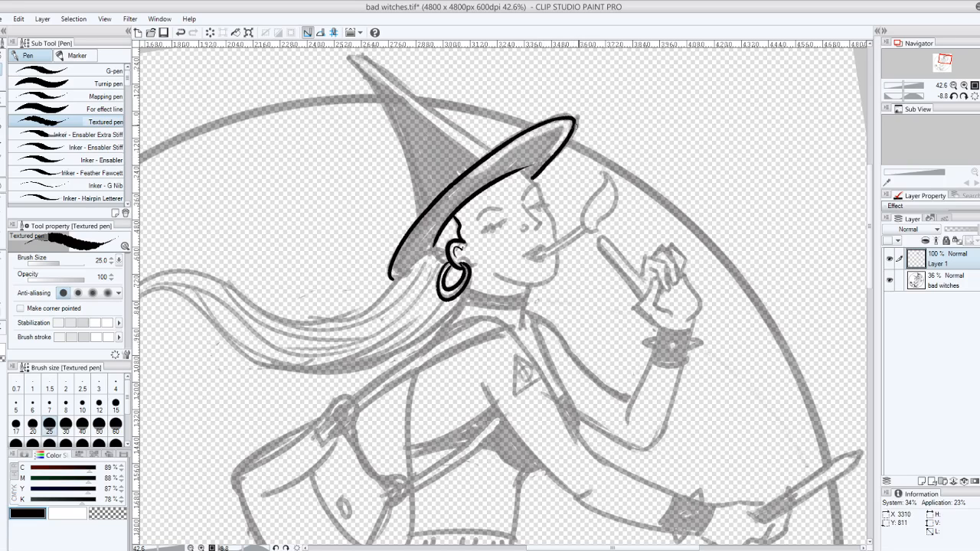
pyautogui.moveTo(574, 125); pyautogui.dragTo(570, 139)
# Ink the inner rim line along the brim and around its front tip
pyautogui.moveTo(452, 186)
pyautogui.mouseDown()
pyautogui.moveTo(571, 121)
pyautogui.moveTo(539, 174)
pyautogui.mouseUp()
pyautogui.hotkey('ctrl', 'z')
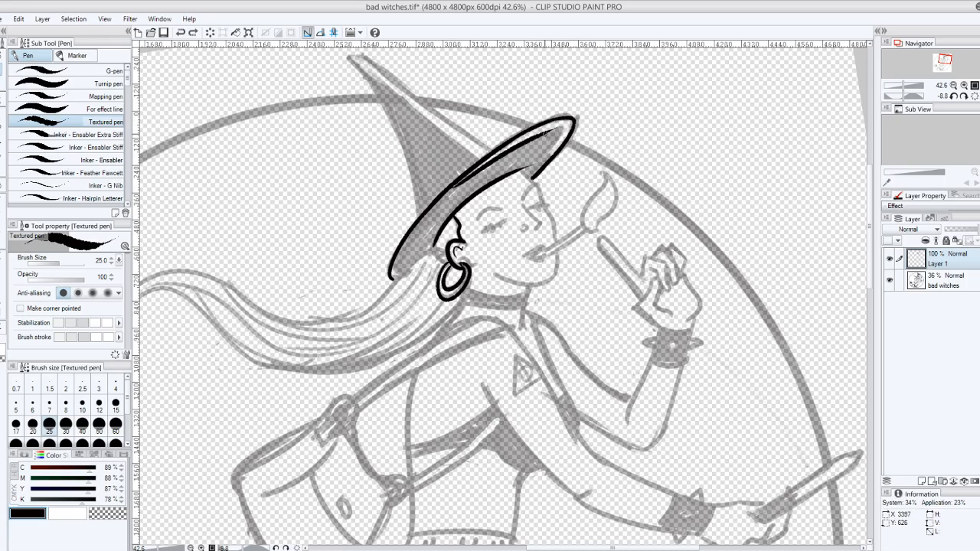
pyautogui.moveTo(563, 128); pyautogui.dragTo(539, 168)
pyautogui.hotkey('ctrl', 'z')
pyautogui.moveTo(566, 126)
pyautogui.mouseDown()
pyautogui.moveTo(544, 160)
pyautogui.moveTo(560, 144)
pyautogui.moveTo(544, 158)
pyautogui.moveTo(553, 147)
pyautogui.mouseUp()
pyautogui.hotkey('ctrl', 'z')
pyautogui.hotkey('ctrl', 'z')
# Ink the back edge of the hat's cone from the tip down toward the brim, with the canvas rotated
pyautogui.scroll(-5, 636, 283)
pyautogui.moveTo(551, 367)
pyautogui.mouseDown()
pyautogui.moveTo(502, 246)
pyautogui.moveTo(505, 363)
pyautogui.mouseUp()
pyautogui.moveTo(612, 182); pyautogui.dragTo(646, 229)
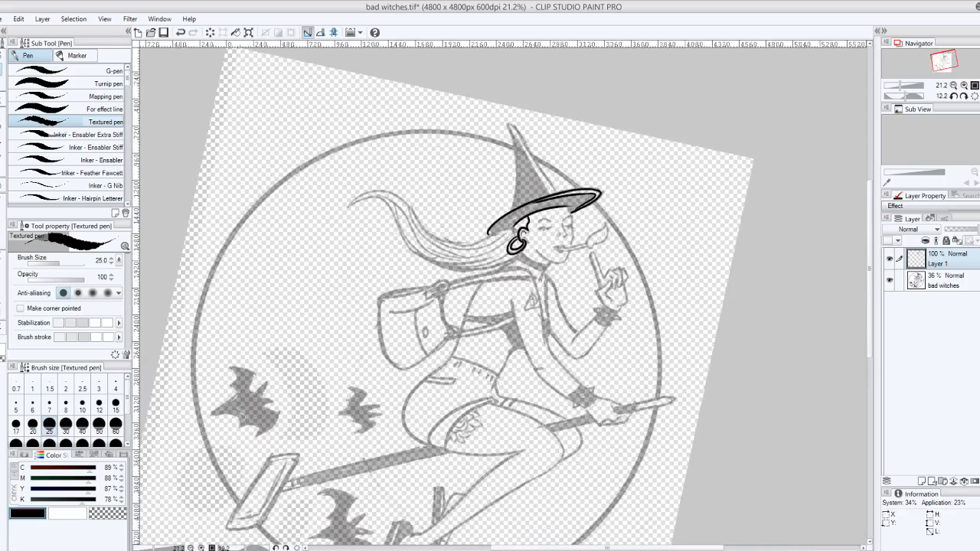
pyautogui.scroll(5, 504, 114)
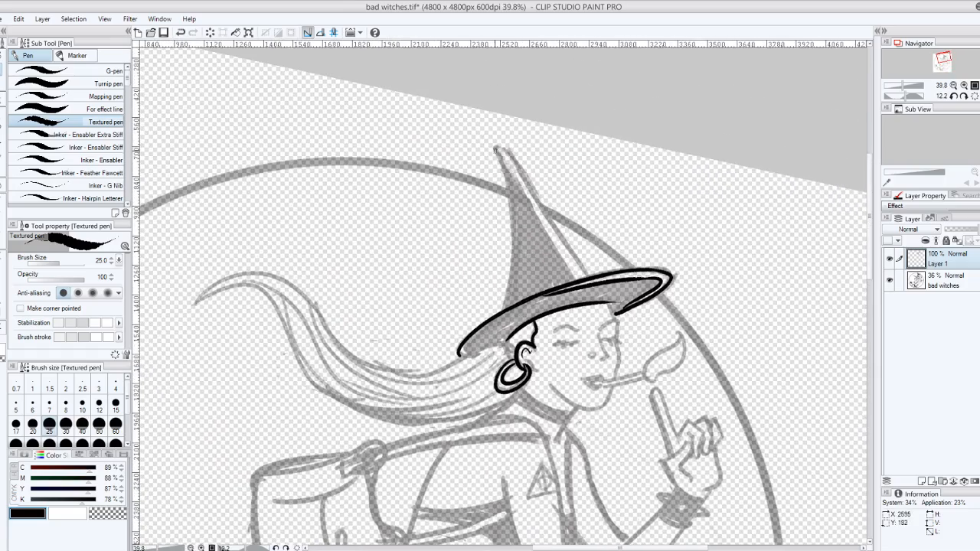
pyautogui.moveTo(496, 150); pyautogui.dragTo(505, 283)
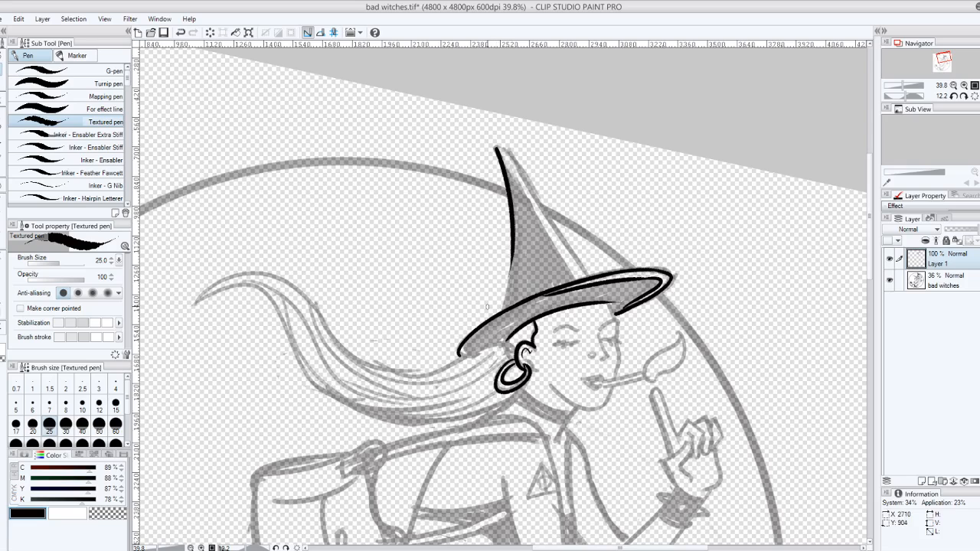
pyautogui.moveTo(507, 231)
pyautogui.mouseDown()
pyautogui.moveTo(502, 312)
pyautogui.moveTo(513, 250)
pyautogui.mouseUp()
pyautogui.hotkey('ctrl', 'z')
# Ink the blunt tip of the hat and the cone's front edge down to the brim
pyautogui.moveTo(496, 146)
pyautogui.mouseDown()
pyautogui.moveTo(521, 172)
pyautogui.moveTo(498, 149)
pyautogui.moveTo(562, 259)
pyautogui.mouseUp()
pyautogui.hotkey('ctrl', 'z')
pyautogui.hotkey('ctrl', 'z')
pyautogui.moveTo(511, 154)
pyautogui.mouseDown()
pyautogui.moveTo(567, 250)
pyautogui.moveTo(539, 193)
pyautogui.mouseUp()
pyautogui.hotkey('ctrl', 'z')
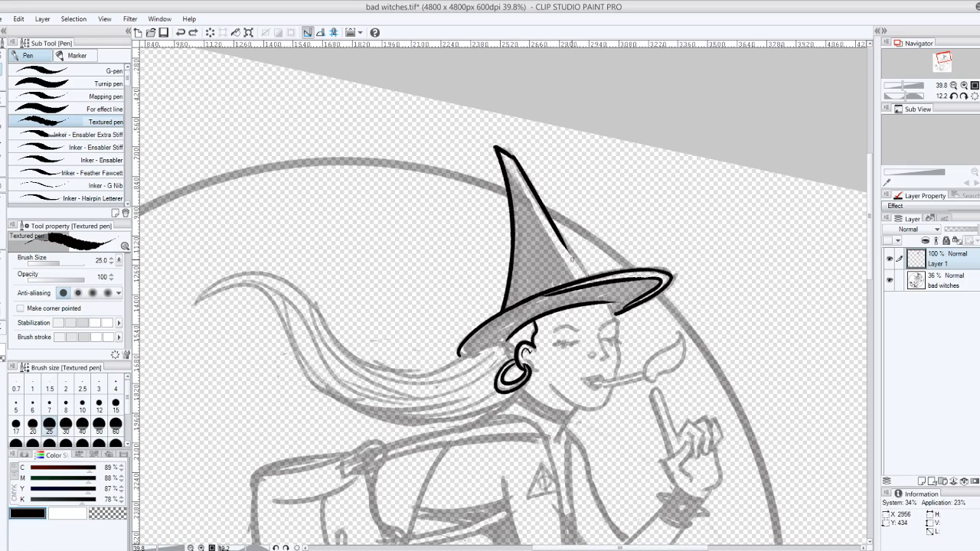
pyautogui.moveTo(585, 276); pyautogui.dragTo(542, 204)
pyautogui.hotkey('ctrl', 'z')
pyautogui.moveTo(585, 275); pyautogui.dragTo(540, 205)
# Ink the inner line of the highlight strip along the cone's front and thicken it near the tip
pyautogui.moveTo(507, 163); pyautogui.dragTo(524, 207)
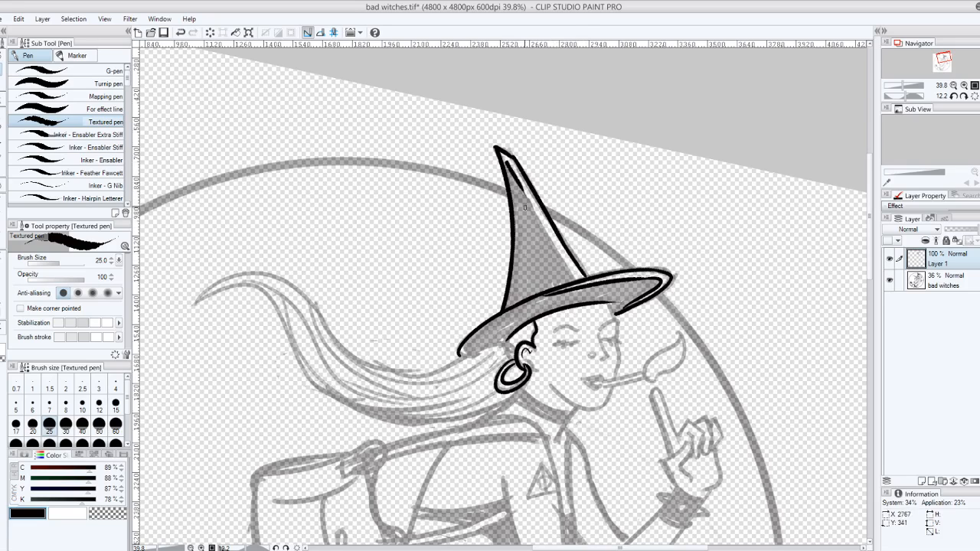
pyautogui.hotkey('ctrl', 'z')
pyautogui.moveTo(503, 157); pyautogui.dragTo(541, 225)
pyautogui.hotkey('ctrl', 'z')
pyautogui.moveTo(521, 179); pyautogui.dragTo(574, 279)
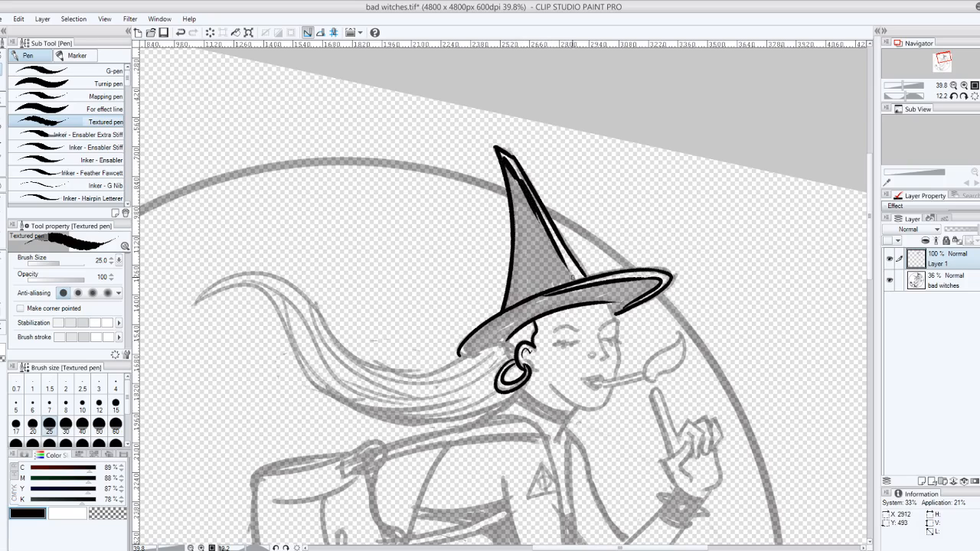
pyautogui.hotkey('ctrl', 'z')
pyautogui.moveTo(518, 178)
pyautogui.mouseDown()
pyautogui.moveTo(568, 273)
pyautogui.moveTo(548, 239)
pyautogui.mouseUp()
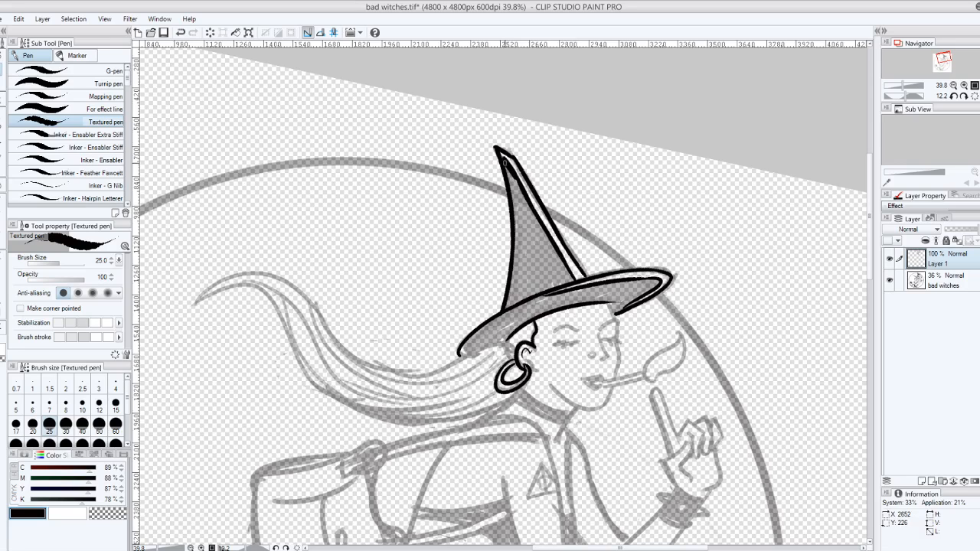
pyautogui.moveTo(524, 202); pyautogui.dragTo(508, 174)
pyautogui.scroll(-2, 502, 295)
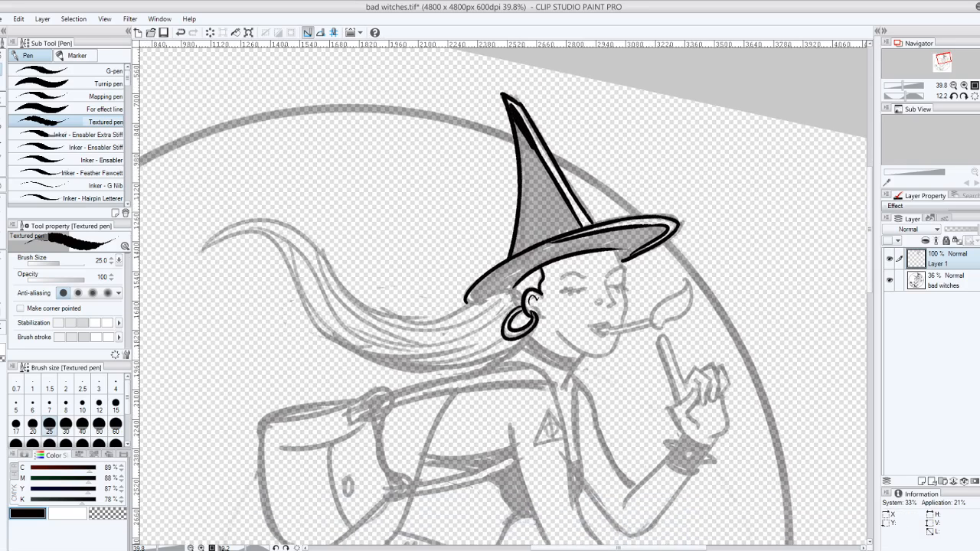
pyautogui.moveTo(678, 223); pyautogui.dragTo(449, 243)
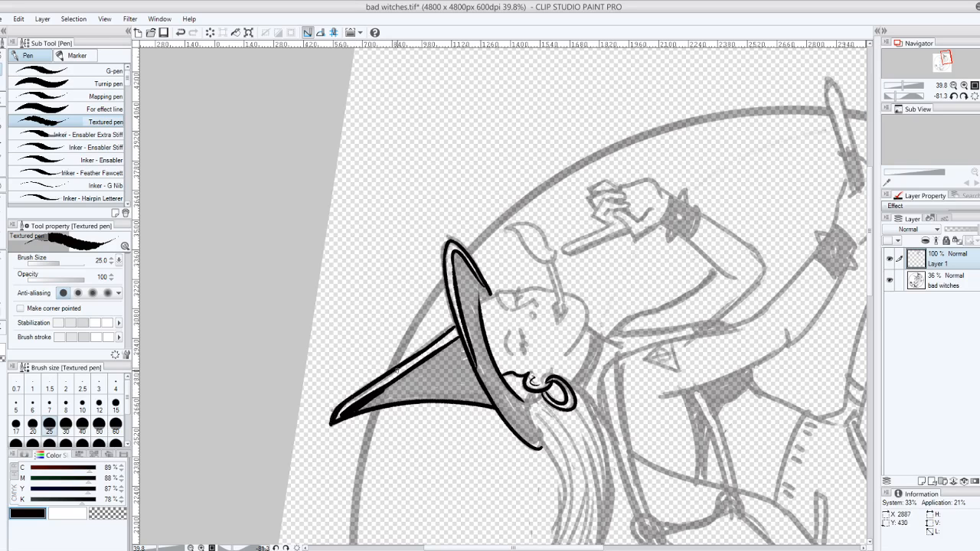
pyautogui.moveTo(398, 370)
pyautogui.mouseDown()
pyautogui.moveTo(416, 239)
pyautogui.moveTo(441, 231)
pyautogui.moveTo(519, 123)
pyautogui.moveTo(568, 114)
pyautogui.mouseUp()
pyautogui.moveTo(523, 50); pyautogui.dragTo(482, 170)
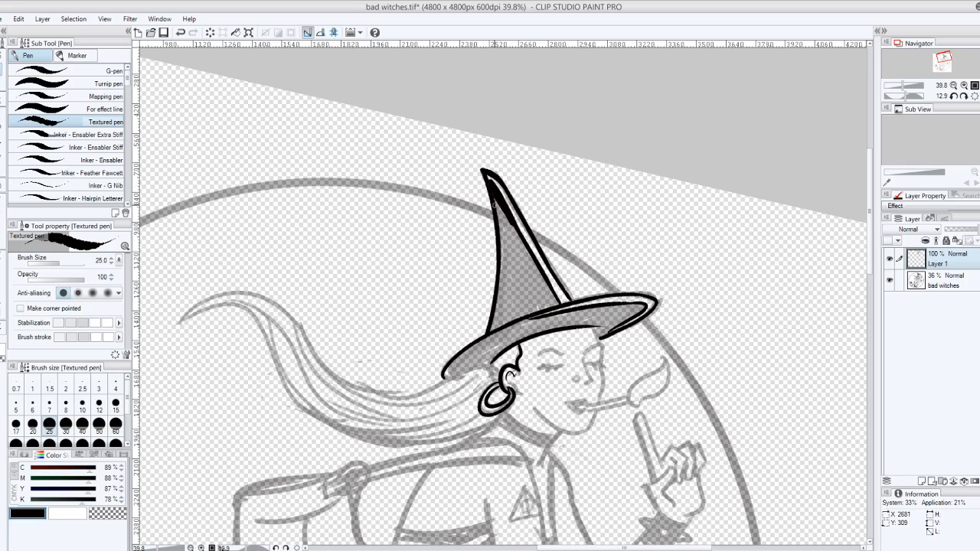
# Ink the front contour of the face from beneath the brim past the cheek to the chin
pyautogui.moveTo(495, 205); pyautogui.dragTo(494, 130)
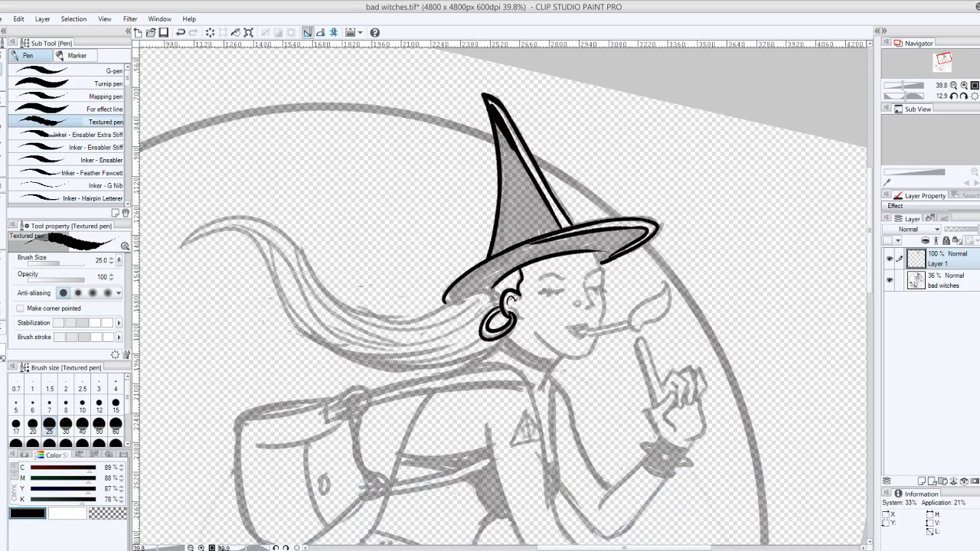
pyautogui.moveTo(498, 324)
pyautogui.mouseDown()
pyautogui.moveTo(475, 317)
pyautogui.moveTo(455, 278)
pyautogui.moveTo(473, 218)
pyautogui.mouseUp()
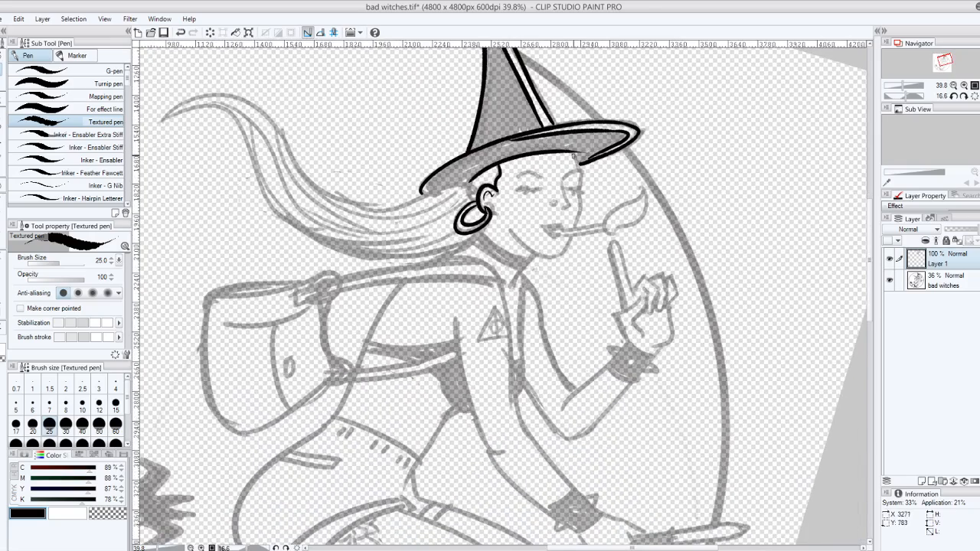
pyautogui.moveTo(573, 153); pyautogui.dragTo(580, 196)
pyautogui.hotkey('ctrl', 'z')
pyautogui.moveTo(578, 162); pyautogui.dragTo(580, 207)
pyautogui.hotkey('ctrl', 'z')
pyautogui.moveTo(577, 166); pyautogui.dragTo(574, 226)
pyautogui.hotkey('ctrl', 'z')
pyautogui.moveTo(579, 188); pyautogui.dragTo(562, 256)
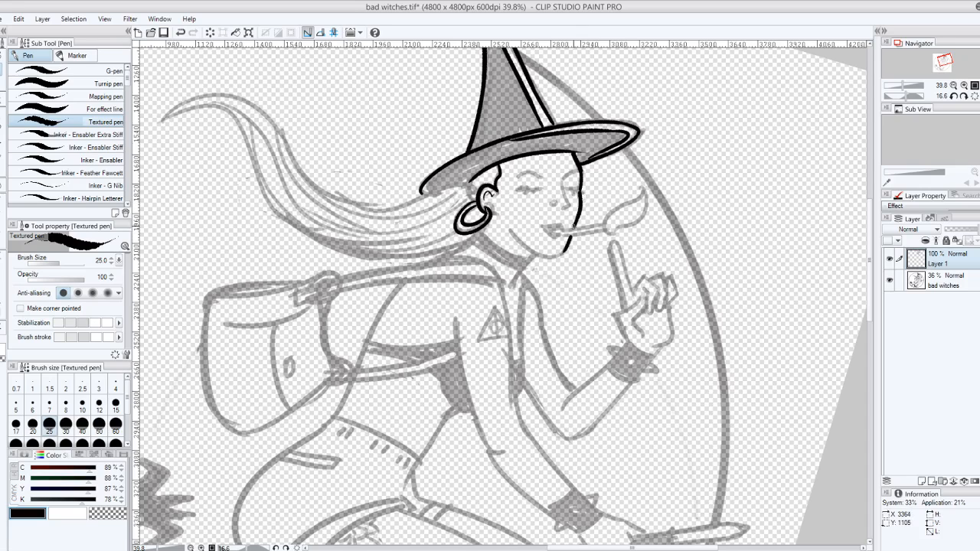
# Ink the chin and jawline with the canvas rotated, and restore the upright view
pyautogui.moveTo(596, 203); pyautogui.dragTo(633, 274)
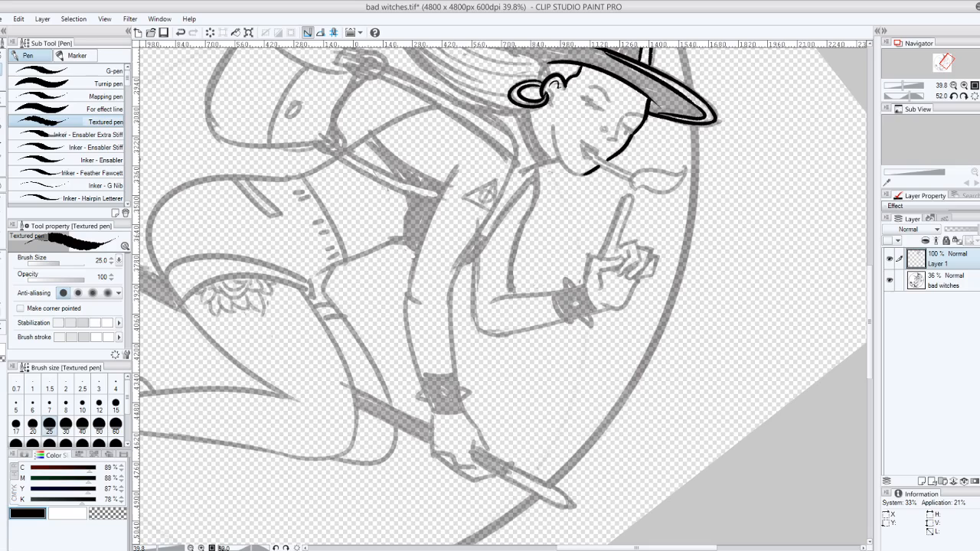
pyautogui.moveTo(553, 126); pyautogui.dragTo(585, 182)
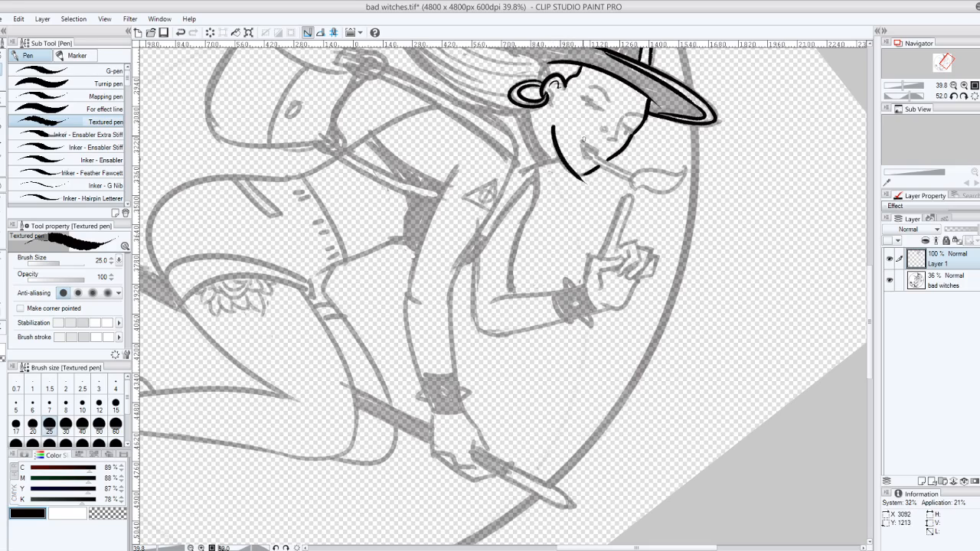
pyautogui.hotkey('ctrl', 'z')
pyautogui.moveTo(551, 122); pyautogui.dragTo(578, 177)
pyautogui.hotkey('ctrl', 'z')
pyautogui.moveTo(551, 123); pyautogui.dragTo(588, 173)
pyautogui.hotkey('ctrl', 'z')
pyautogui.moveTo(569, 139)
pyautogui.mouseDown()
pyautogui.moveTo(639, 290)
pyautogui.moveTo(576, 424)
pyautogui.moveTo(623, 355)
pyautogui.moveTo(584, 371)
pyautogui.mouseUp()
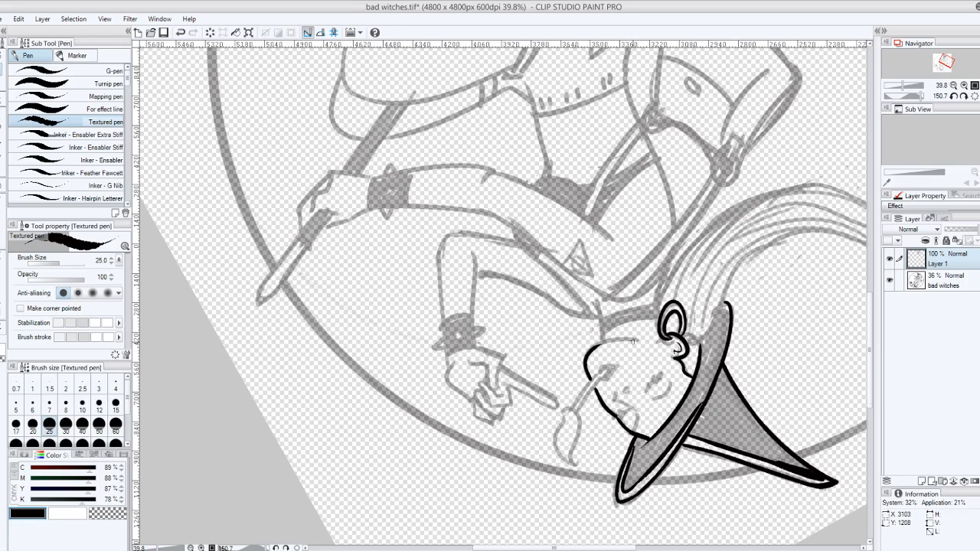
pyautogui.moveTo(633, 342); pyautogui.dragTo(534, 352)
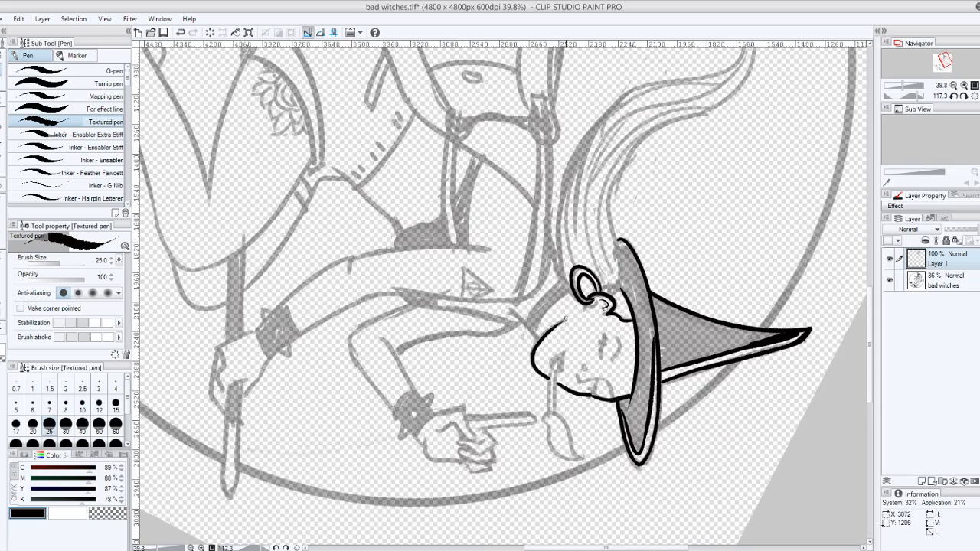
pyautogui.moveTo(581, 302); pyautogui.dragTo(642, 214)
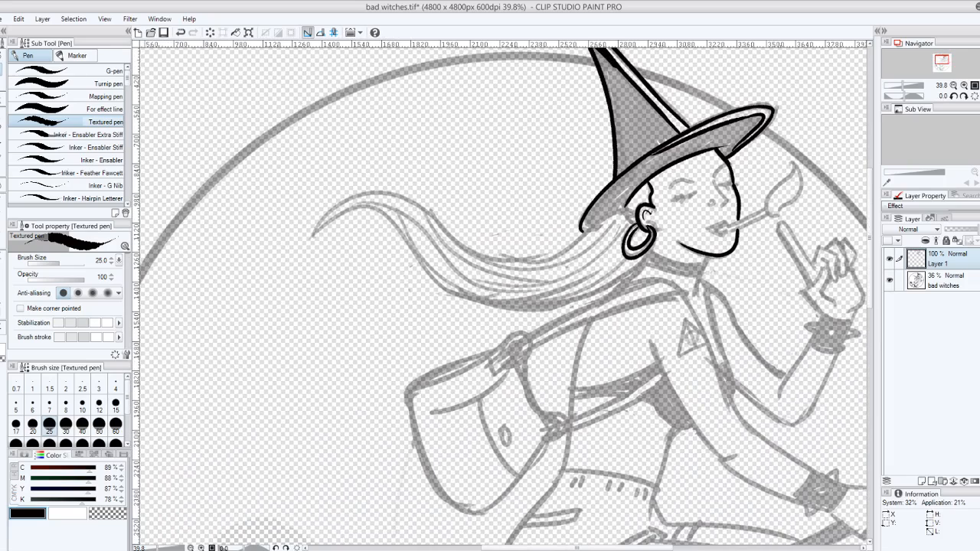
pyautogui.moveTo(644, 261); pyautogui.dragTo(568, 306)
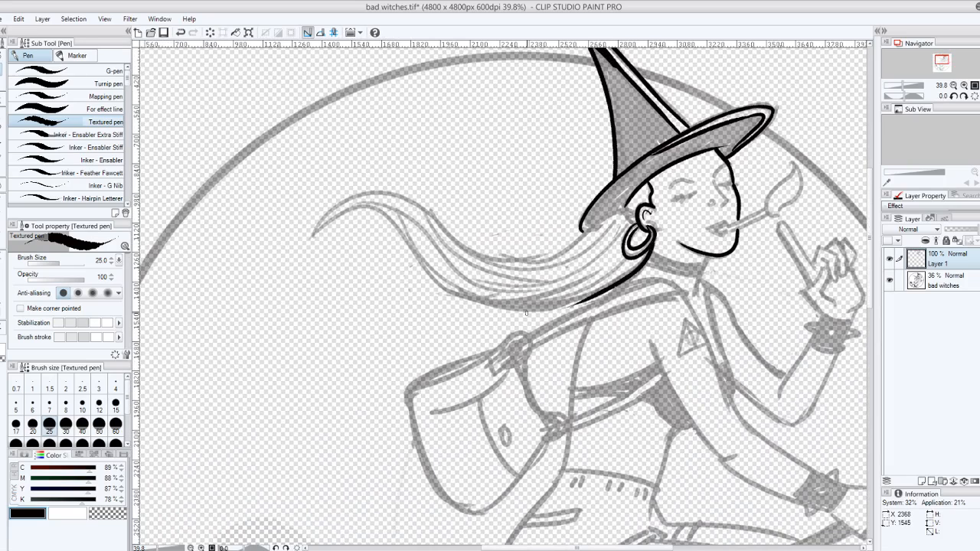
pyautogui.hotkey('ctrl', 'z')
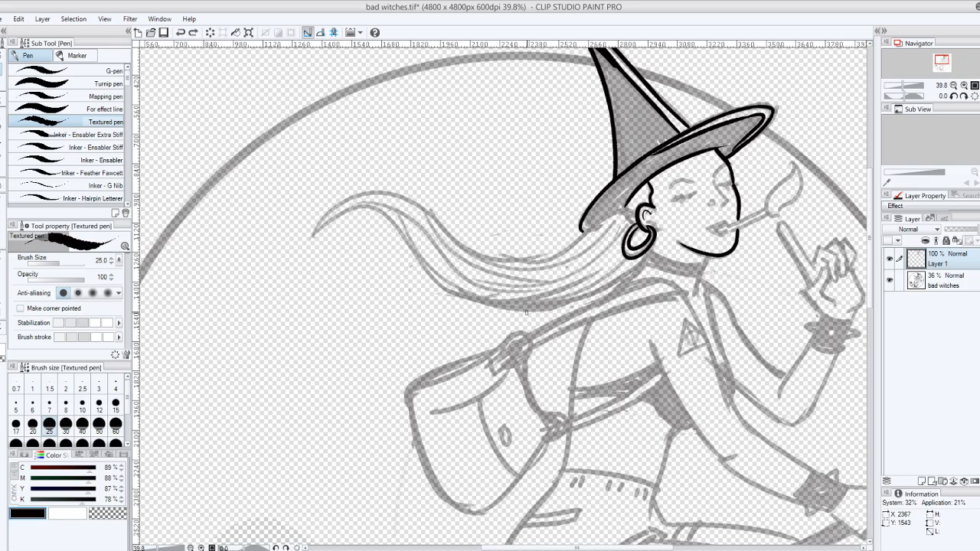
pyautogui.moveTo(654, 243); pyautogui.dragTo(525, 316)
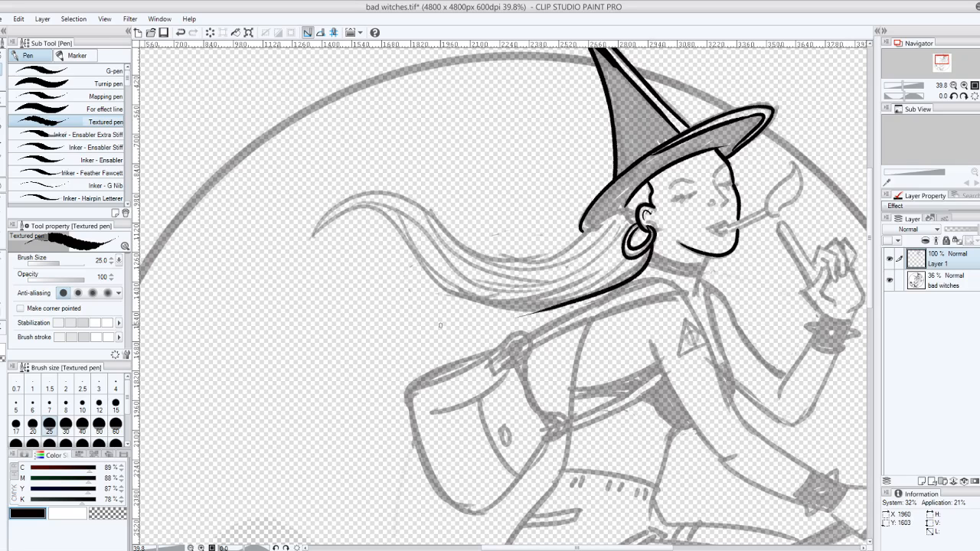
pyautogui.hotkey('ctrl', 'z')
# Ink the lower edge of the flowing hair from the hoop earring to about its middle, with the canvas rotated
pyautogui.moveTo(440, 325); pyautogui.dragTo(403, 424)
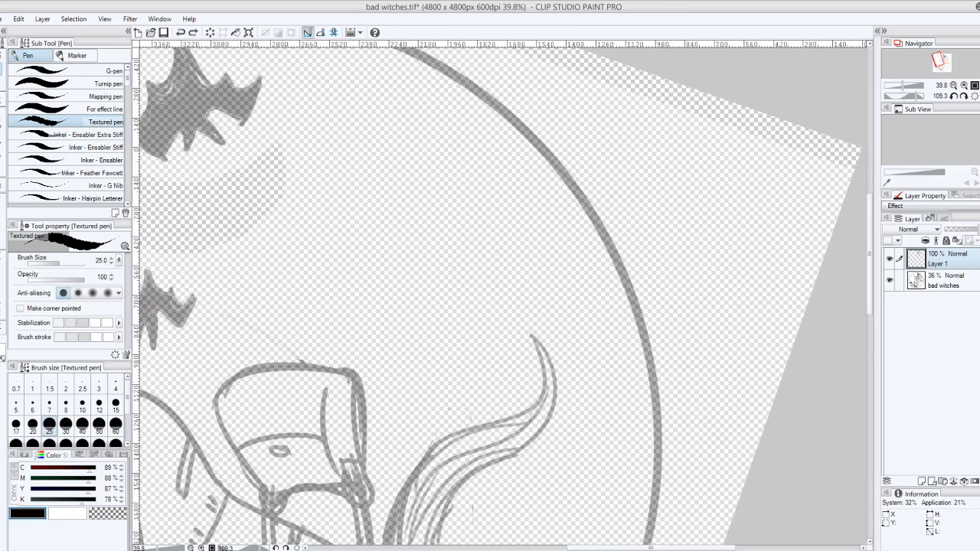
pyautogui.moveTo(464, 515); pyautogui.dragTo(555, 190)
pyautogui.moveTo(445, 326); pyautogui.dragTo(449, 457)
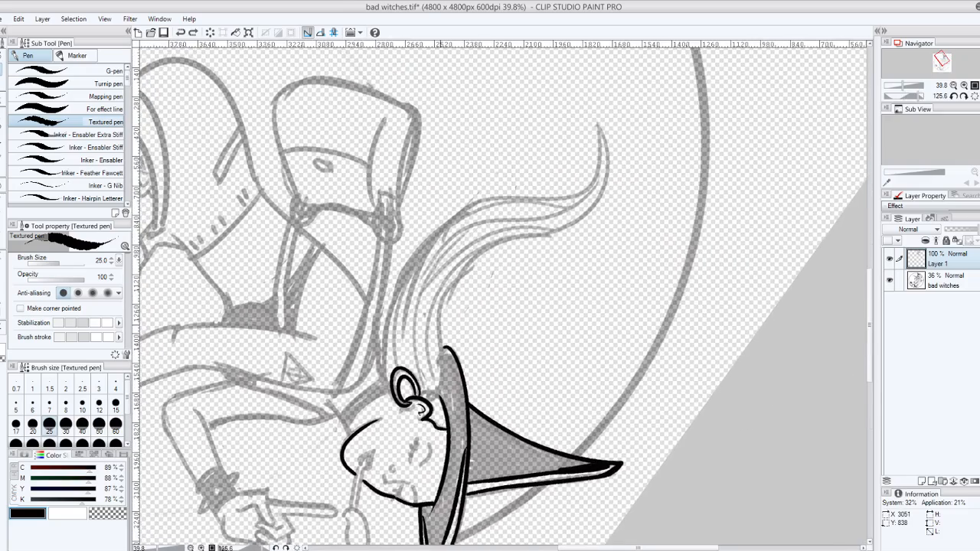
pyautogui.moveTo(389, 375)
pyautogui.mouseDown()
pyautogui.moveTo(387, 317)
pyautogui.moveTo(453, 234)
pyautogui.mouseUp()
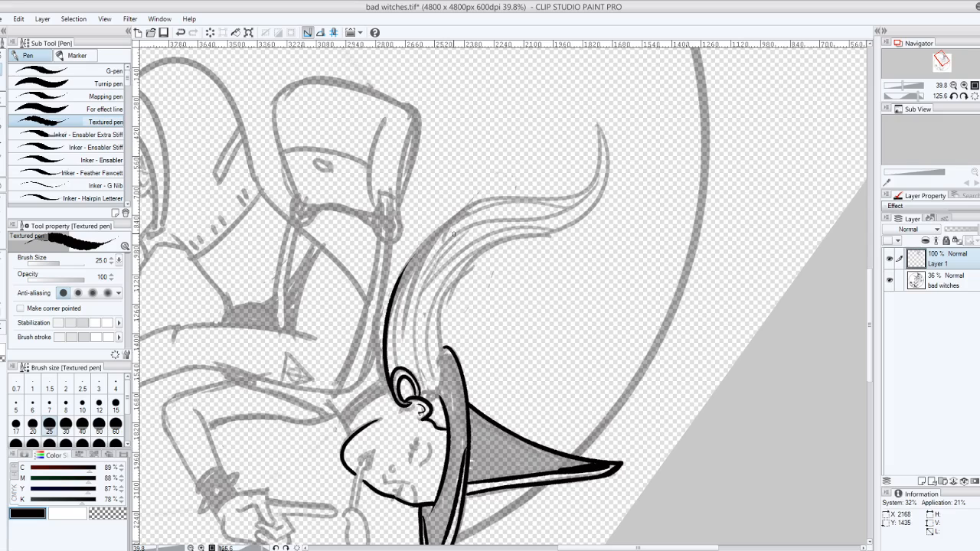
pyautogui.moveTo(392, 292)
pyautogui.mouseDown()
pyautogui.moveTo(484, 196)
pyautogui.moveTo(429, 245)
pyautogui.mouseUp()
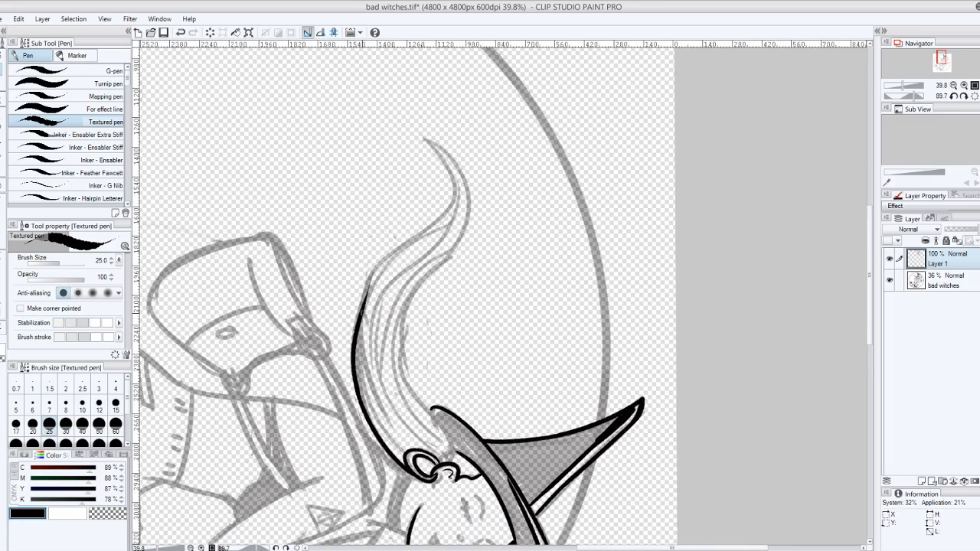
pyautogui.moveTo(360, 329); pyautogui.dragTo(407, 251)
pyautogui.hotkey('ctrl', 'z')
pyautogui.moveTo(360, 309); pyautogui.dragTo(430, 234)
pyautogui.hotkey('ctrl', 'z')
pyautogui.moveTo(355, 321)
pyautogui.mouseDown()
pyautogui.moveTo(419, 220)
pyautogui.moveTo(354, 333)
pyautogui.mouseUp()
pyautogui.hotkey('ctrl', 'z')
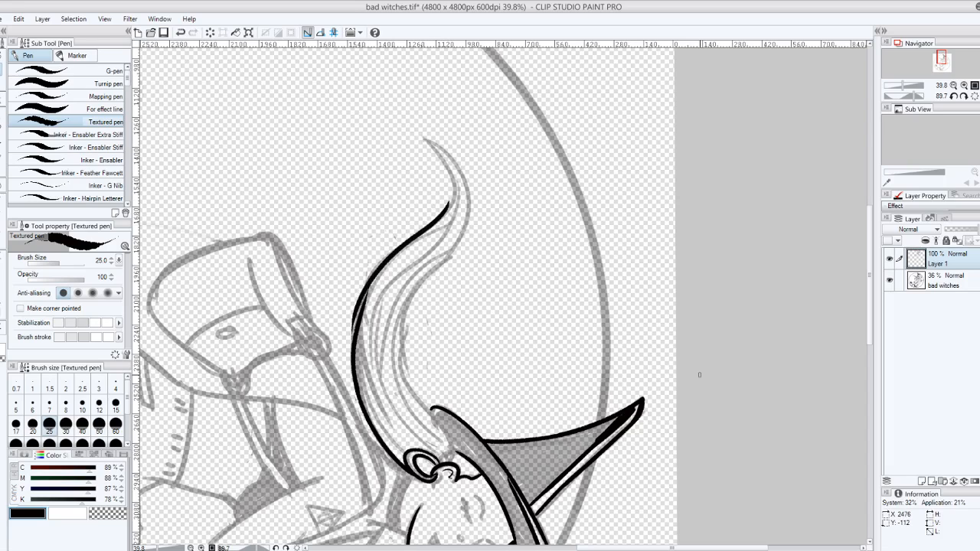
pyautogui.hotkey('ctrl', 'z')
pyautogui.moveTo(356, 386)
pyautogui.mouseDown()
pyautogui.moveTo(349, 339)
pyautogui.moveTo(378, 260)
pyautogui.mouseUp()
pyautogui.press('-')
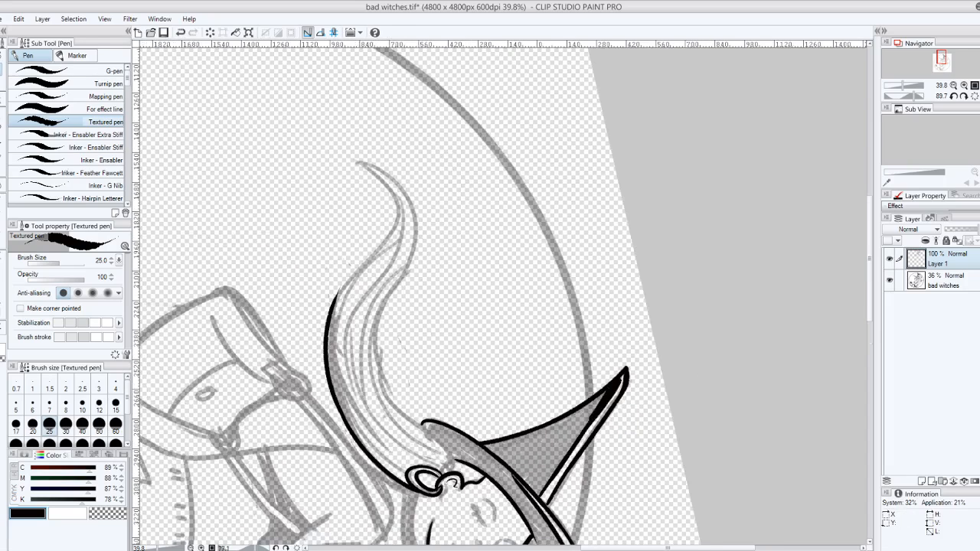
pyautogui.moveTo(328, 326)
pyautogui.mouseDown()
pyautogui.moveTo(321, 300)
pyautogui.moveTo(357, 240)
pyautogui.mouseUp()
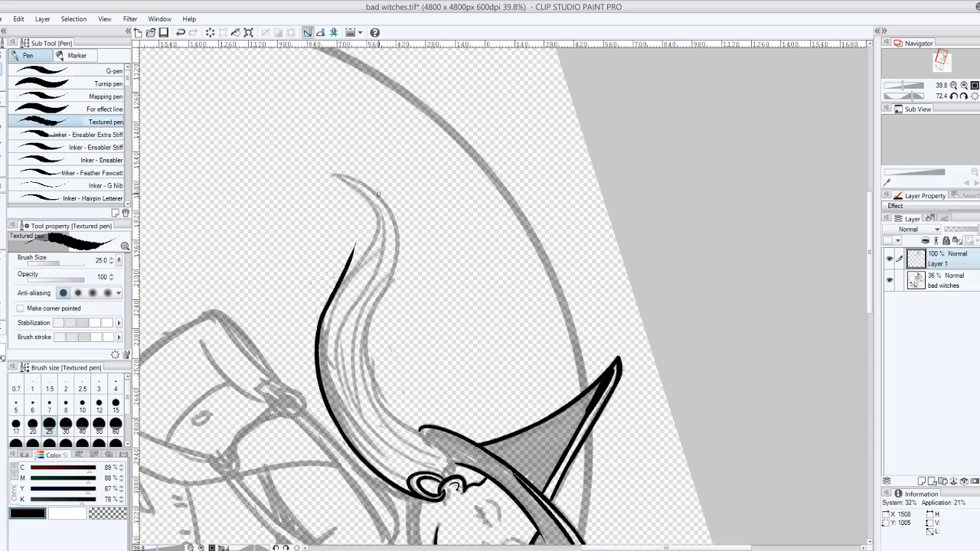
pyautogui.hotkey('ctrl', 'z')
# Rotate the canvas and ink the lower edge of the hair's curled tip, starting from its pointed end
pyautogui.press('-')
pyautogui.press('-')
pyautogui.press('-')
pyautogui.press('-')
pyautogui.press('-')
pyautogui.press('-')
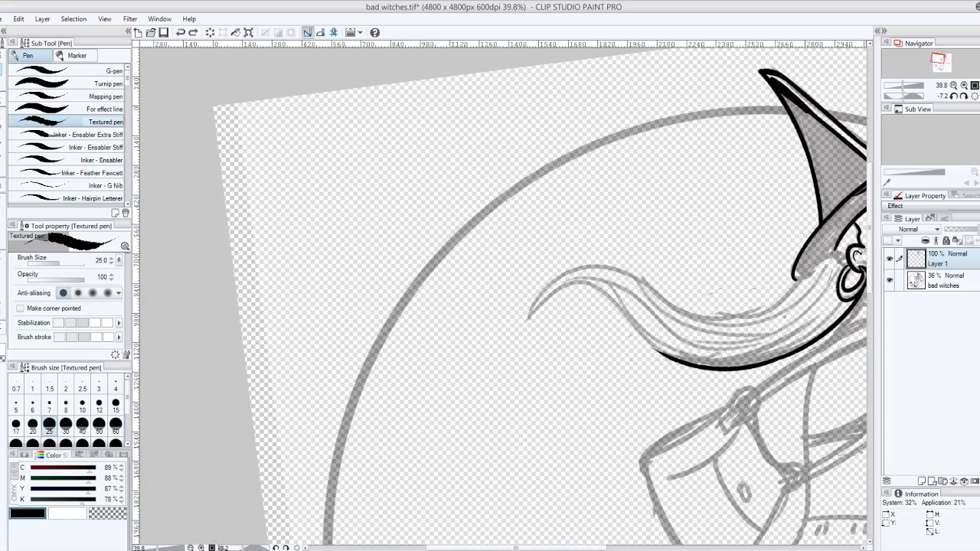
pyautogui.press('-')
pyautogui.press('-')
pyautogui.press('-')
pyautogui.press('-')
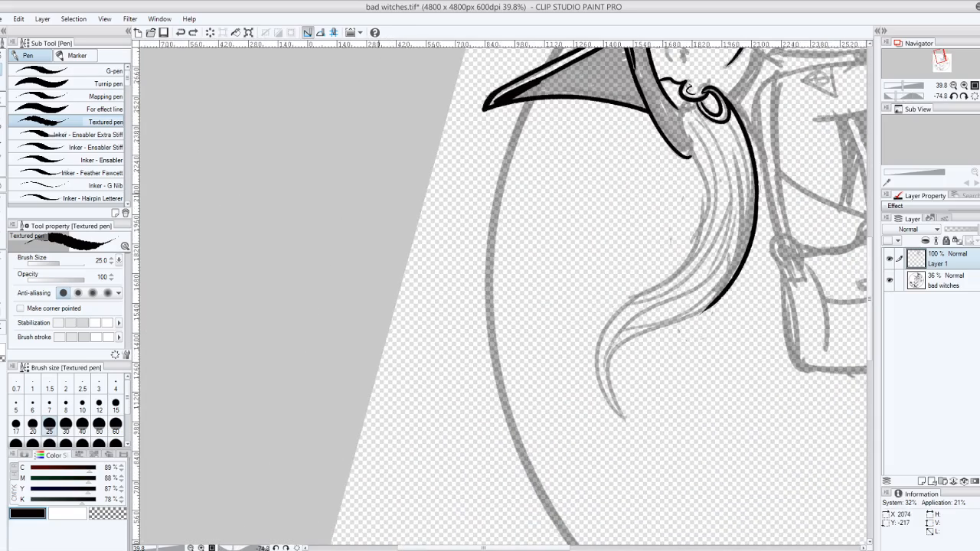
pyautogui.moveTo(623, 415)
pyautogui.mouseDown()
pyautogui.moveTo(609, 378)
pyautogui.moveTo(665, 312)
pyautogui.mouseUp()
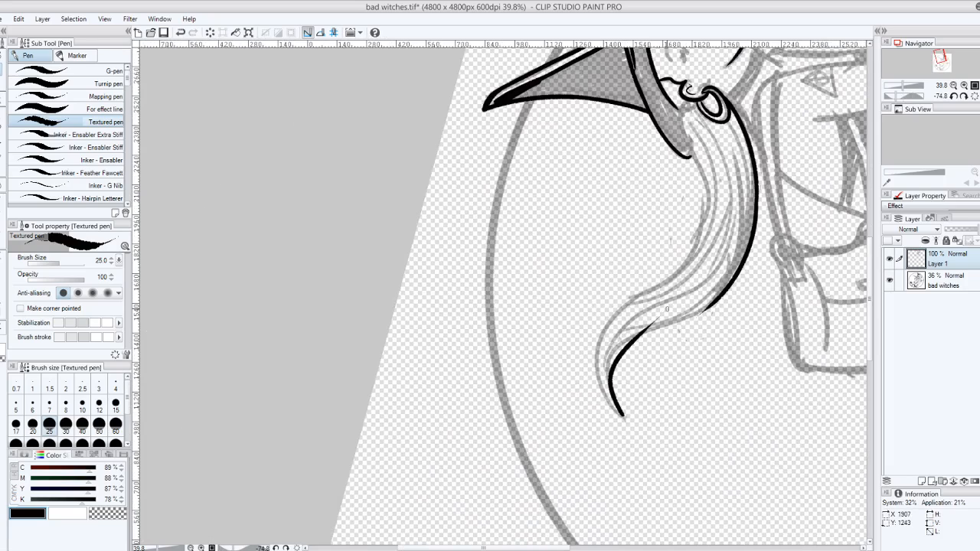
pyautogui.hotkey('ctrl', 'z')
pyautogui.moveTo(622, 415)
pyautogui.mouseDown()
pyautogui.moveTo(630, 335)
pyautogui.moveTo(717, 307)
pyautogui.mouseUp()
pyautogui.hotkey('ctrl', 'z')
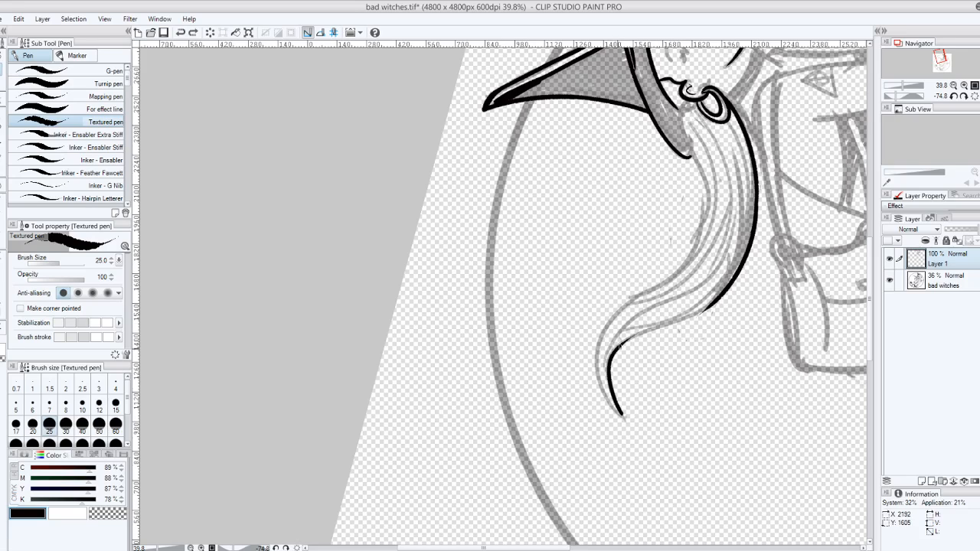
pyautogui.moveTo(614, 352)
pyautogui.mouseDown()
pyautogui.moveTo(710, 317)
pyautogui.moveTo(721, 290)
pyautogui.mouseUp()
pyautogui.hotkey('ctrl', 'z')
pyautogui.moveTo(651, 331); pyautogui.dragTo(715, 298)
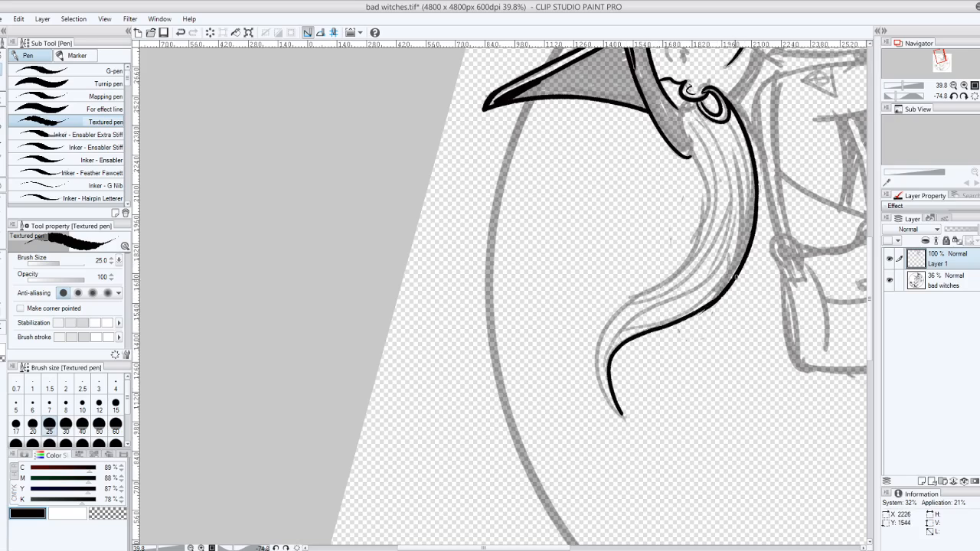
pyautogui.hotkey('ctrl', 'z')
pyautogui.moveTo(656, 330); pyautogui.dragTo(727, 291)
pyautogui.hotkey('ctrl', 'z')
pyautogui.moveTo(650, 331); pyautogui.dragTo(727, 283)
pyautogui.hotkey('ctrl', 'z')
pyautogui.moveTo(657, 330)
pyautogui.mouseDown()
pyautogui.moveTo(707, 307)
pyautogui.moveTo(623, 338)
pyautogui.mouseUp()
pyautogui.hotkey('ctrl', 'z')
pyautogui.hotkey('ctrl', 'z')
pyautogui.moveTo(708, 306); pyautogui.dragTo(658, 329)
pyautogui.hotkey('ctrl', 'z')
pyautogui.moveTo(717, 302); pyautogui.dragTo(606, 357)
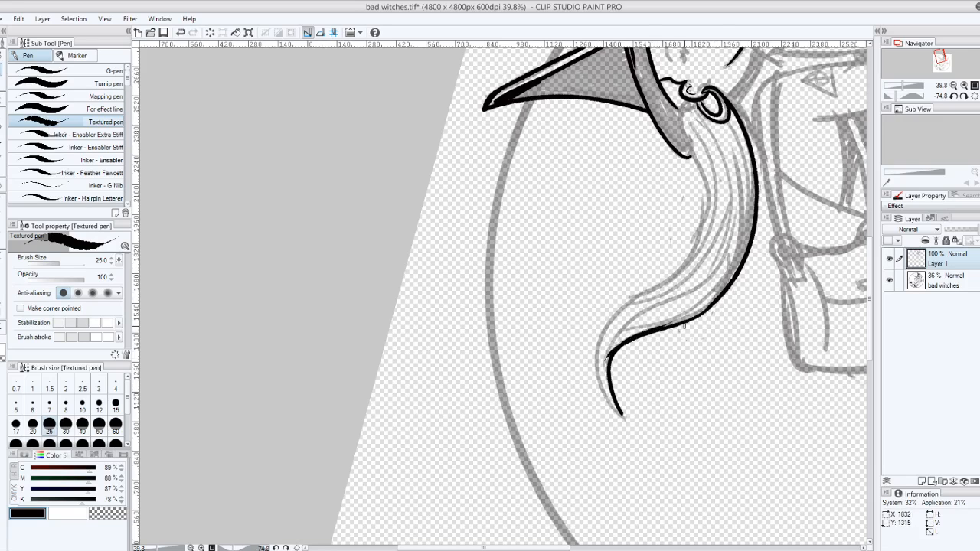
pyautogui.hotkey('ctrl', 'z')
pyautogui.moveTo(649, 329)
pyautogui.mouseDown()
pyautogui.moveTo(723, 293)
pyautogui.moveTo(743, 242)
pyautogui.moveTo(536, 474)
pyautogui.moveTo(661, 304)
pyautogui.mouseUp()
pyautogui.hotkey('ctrl', 'z')
# Join the two inked parts of the hair's lower edge into one continuous curve, with the canvas rotated
pyautogui.moveTo(747, 247); pyautogui.dragTo(720, 419)
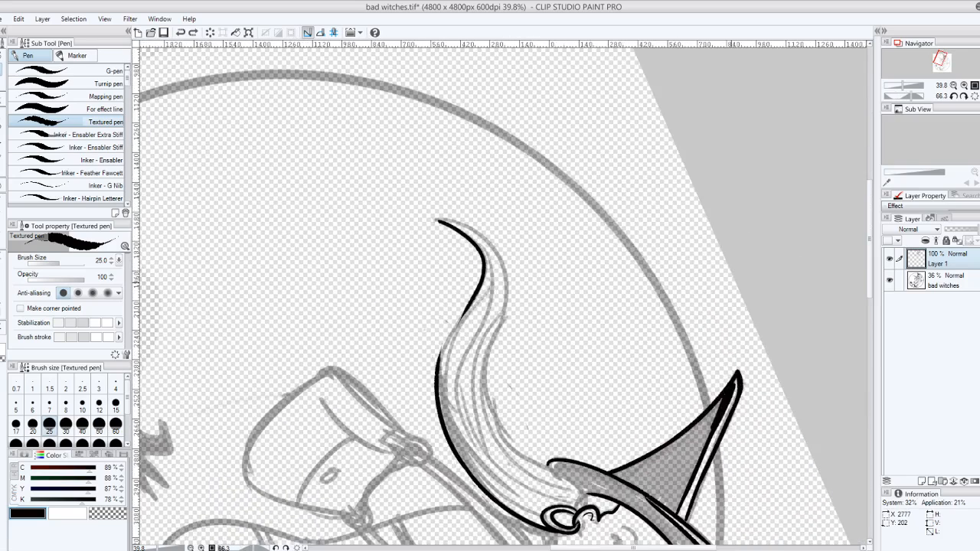
pyautogui.moveTo(439, 364); pyautogui.dragTo(475, 303)
pyautogui.hotkey('ctrl', 'z')
pyautogui.moveTo(442, 346)
pyautogui.mouseDown()
pyautogui.moveTo(437, 371)
pyautogui.moveTo(482, 278)
pyautogui.mouseUp()
pyautogui.scroll(-1, 461, 320)
pyautogui.moveTo(457, 269); pyautogui.dragTo(441, 169)
pyautogui.scroll(5, 431, 269)
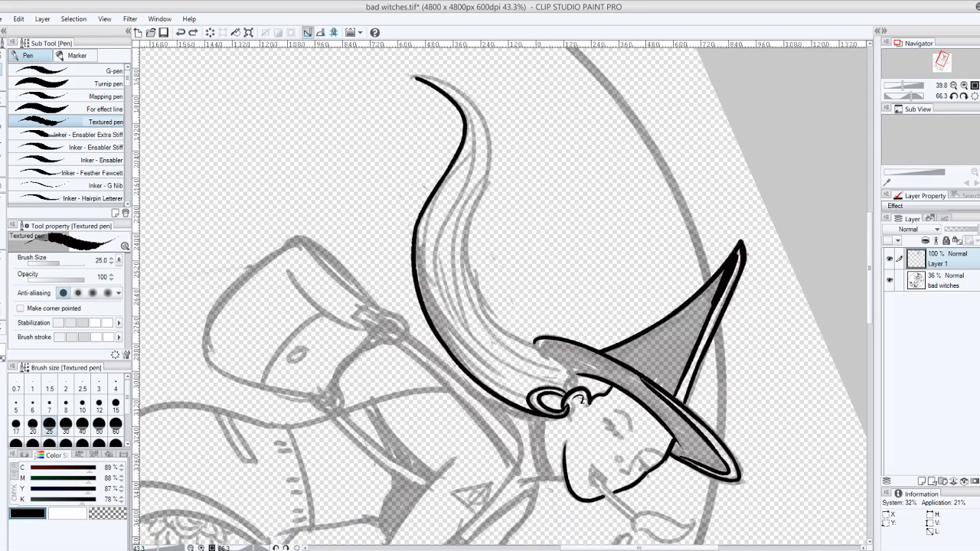
pyautogui.moveTo(597, 252); pyautogui.dragTo(605, 284)
pyautogui.moveTo(535, 133); pyautogui.dragTo(465, 301)
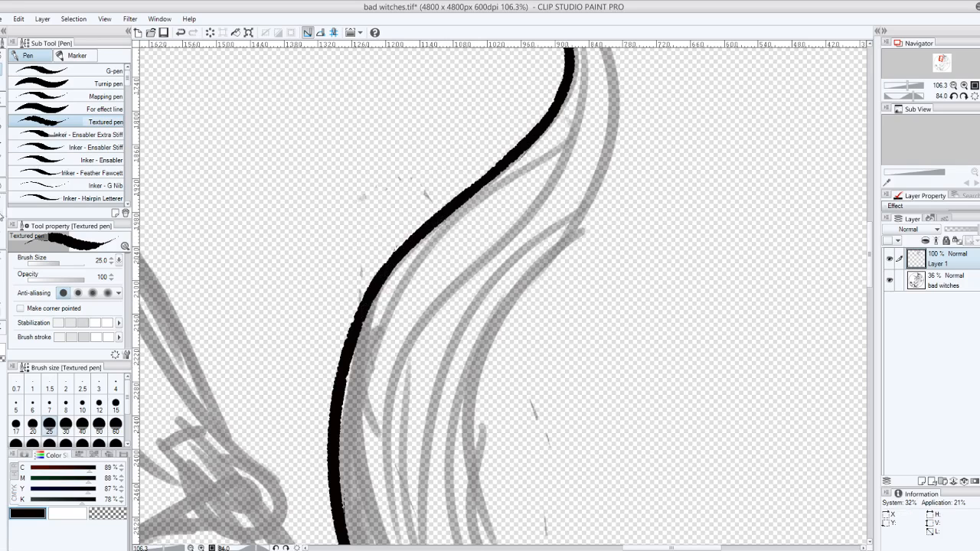
pyautogui.press('e')
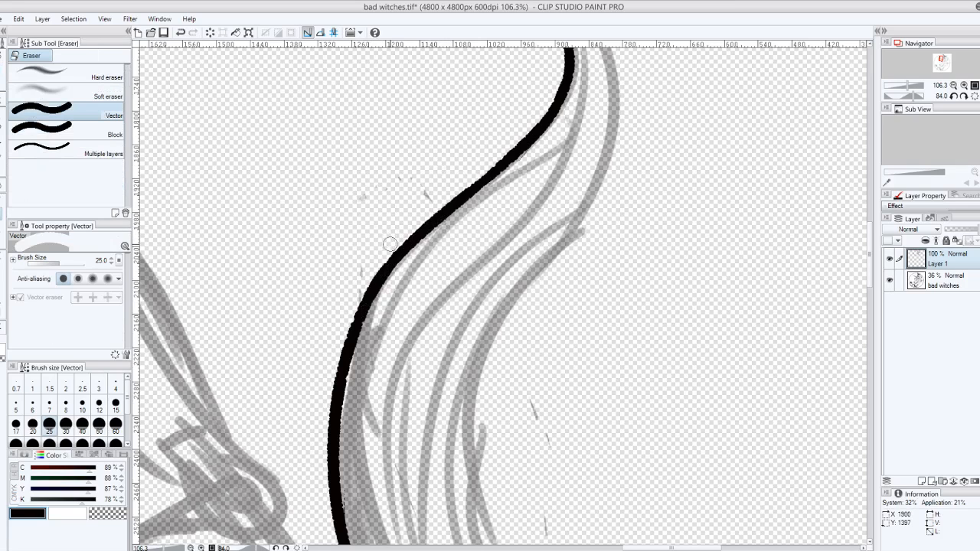
pyautogui.moveTo(413, 197); pyautogui.dragTo(428, 379)
pyautogui.press('g')
pyautogui.press('p')
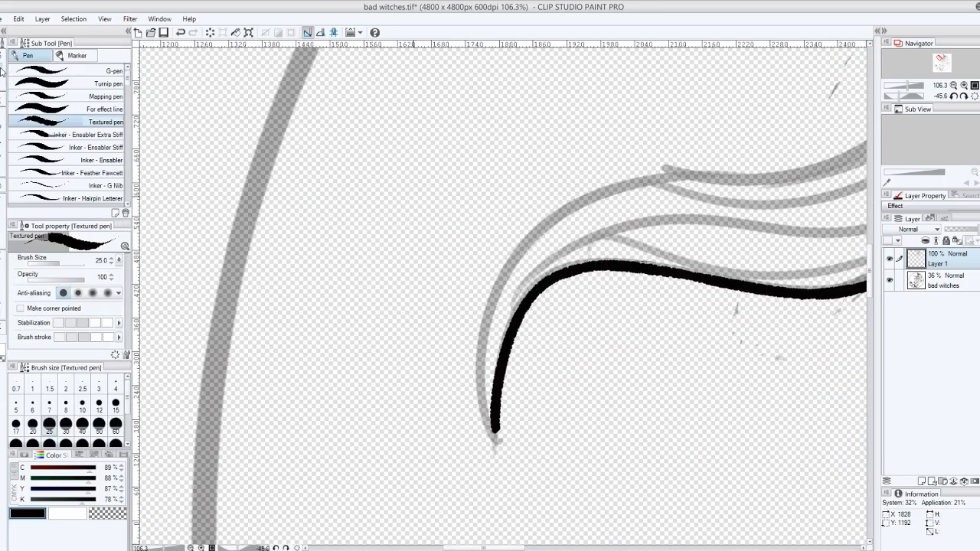
pyautogui.moveTo(495, 429); pyautogui.dragTo(534, 237)
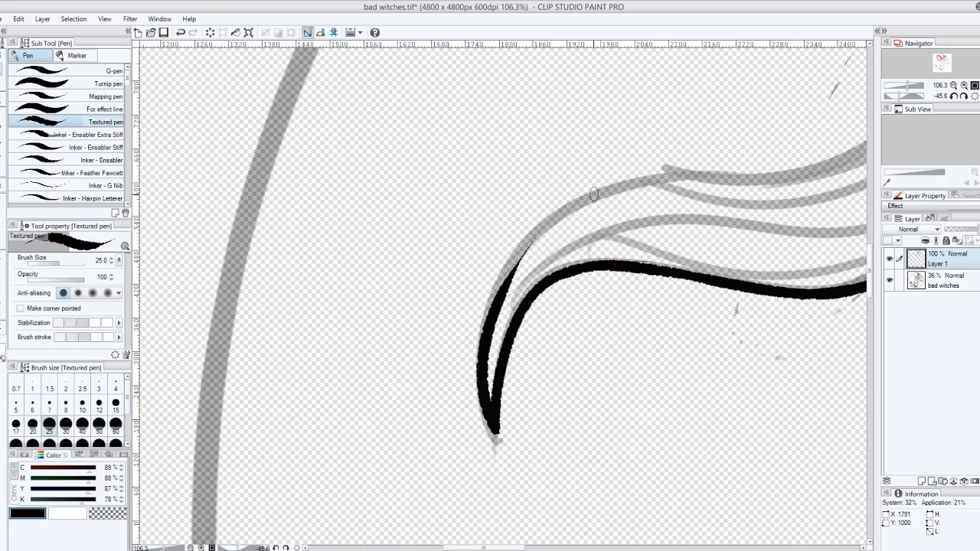
pyautogui.hotkey('ctrl', 'z')
pyautogui.moveTo(495, 430); pyautogui.dragTo(579, 200)
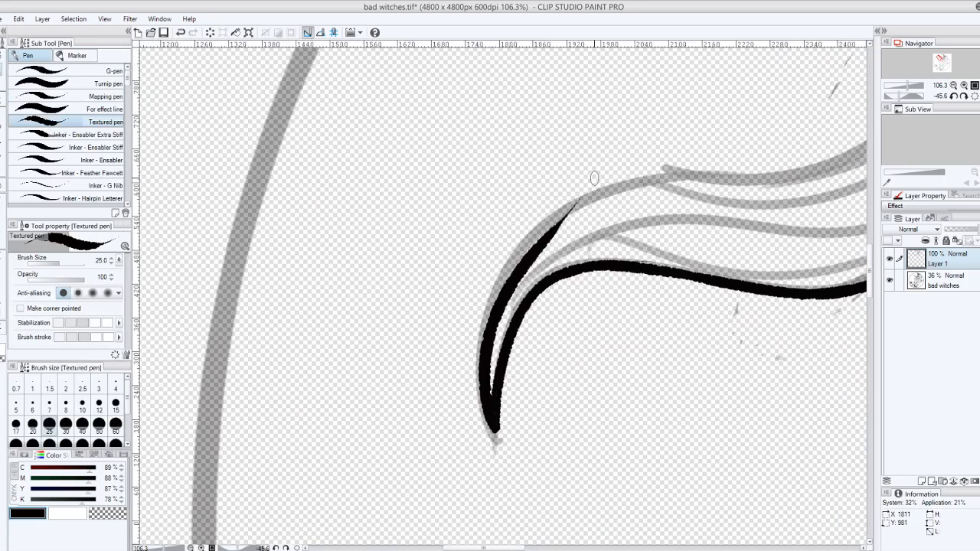
pyautogui.hotkey('ctrl', 'z')
pyautogui.moveTo(495, 429); pyautogui.dragTo(626, 183)
pyautogui.hotkey('ctrl', 'z')
pyautogui.scroll(-5, 644, 170)
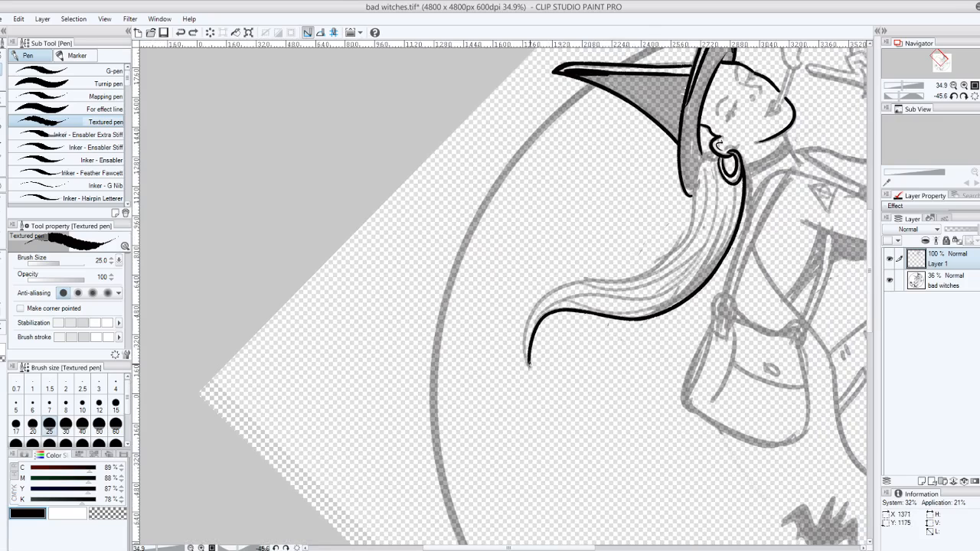
pyautogui.hotkey('ctrl', 'z')
pyautogui.moveTo(528, 364)
pyautogui.mouseDown()
pyautogui.moveTo(560, 272)
pyautogui.moveTo(525, 364)
pyautogui.mouseUp()
pyautogui.hotkey('ctrl', 'z')
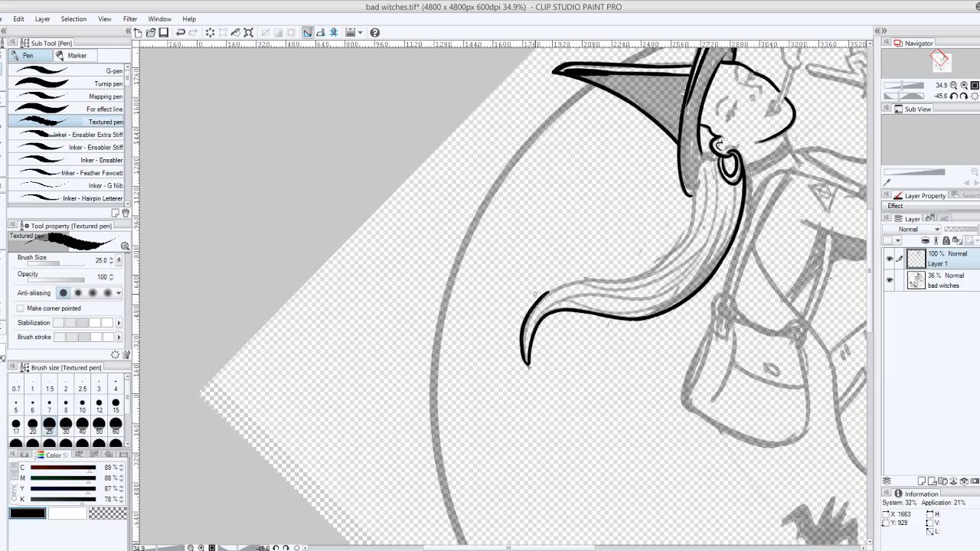
pyautogui.moveTo(535, 294); pyautogui.dragTo(591, 364)
pyautogui.scroll(6, 459, 395)
pyautogui.moveTo(459, 395); pyautogui.dragTo(407, 325)
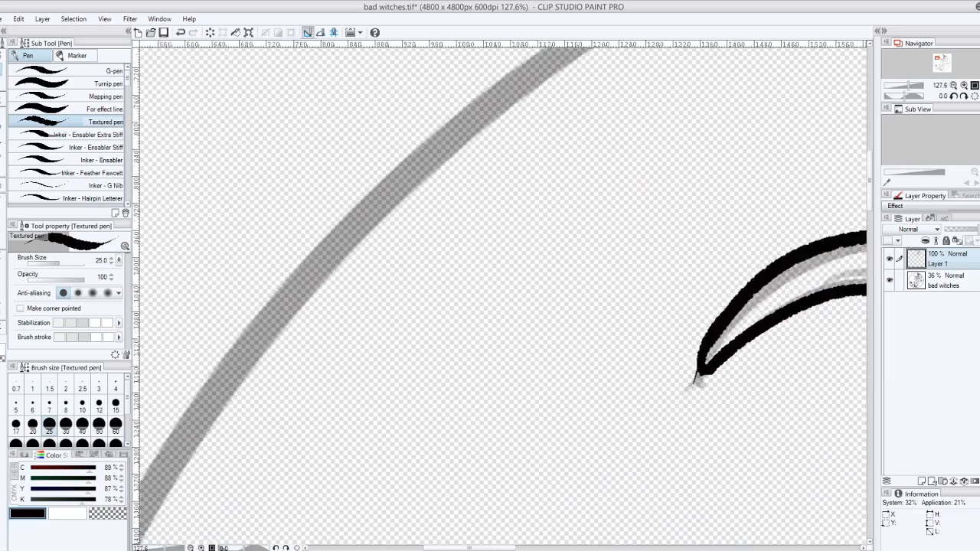
pyautogui.moveTo(693, 379)
pyautogui.mouseDown()
pyautogui.moveTo(520, 347)
pyautogui.moveTo(624, 254)
pyautogui.mouseUp()
pyautogui.hotkey('ctrl', 'z')
pyautogui.hotkey('ctrl', 'z')
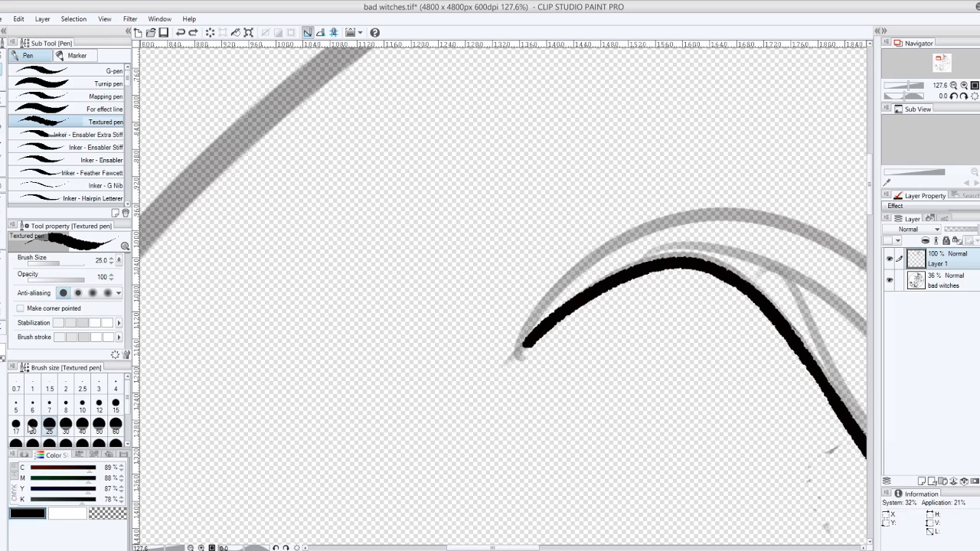
# Set the pen's brush size to 20 and ink the upper edge of the hair's curled tip from its point
pyautogui.click(33, 426)
pyautogui.moveTo(522, 345); pyautogui.dragTo(725, 209)
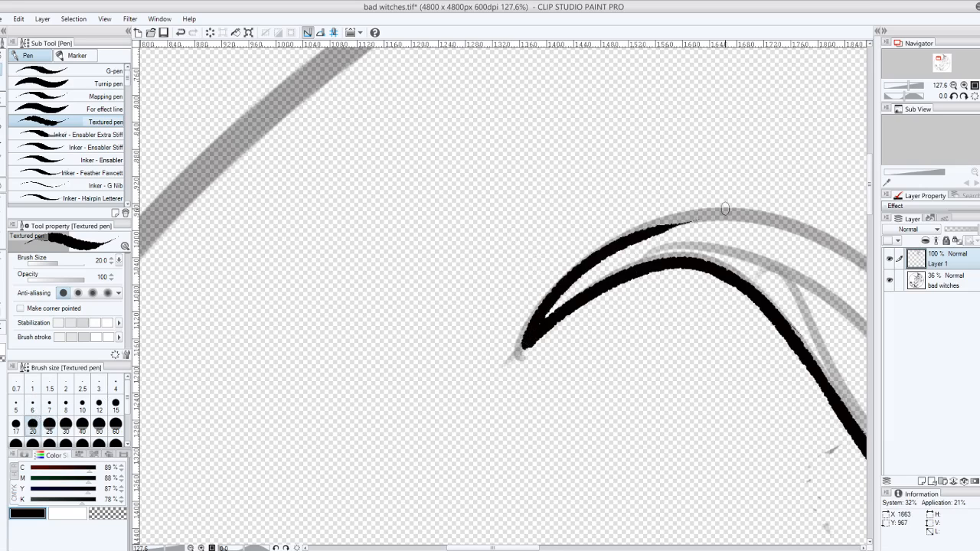
pyautogui.hotkey('ctrl', 'z')
pyautogui.moveTo(523, 344); pyautogui.dragTo(693, 214)
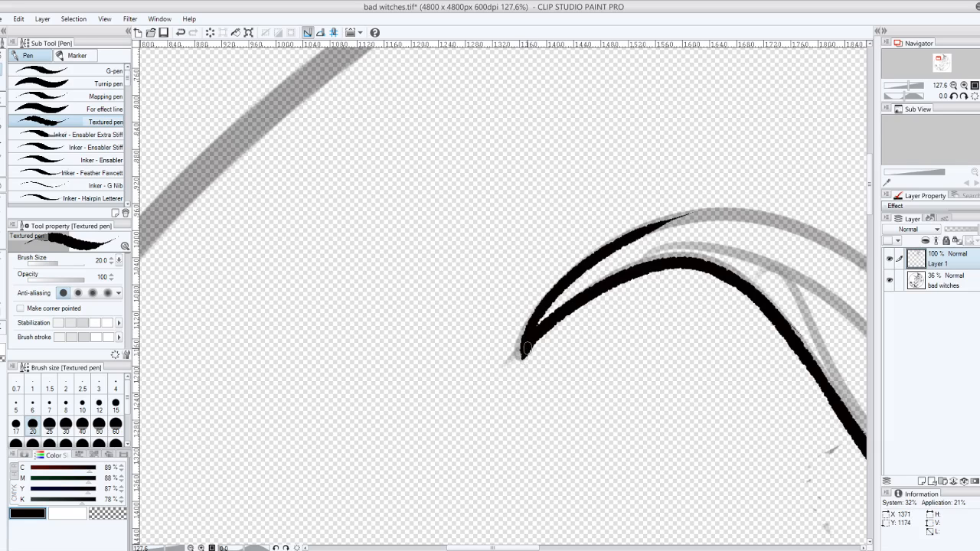
pyautogui.moveTo(526, 348)
pyautogui.mouseDown()
pyautogui.moveTo(530, 458)
pyautogui.moveTo(486, 530)
pyautogui.mouseUp()
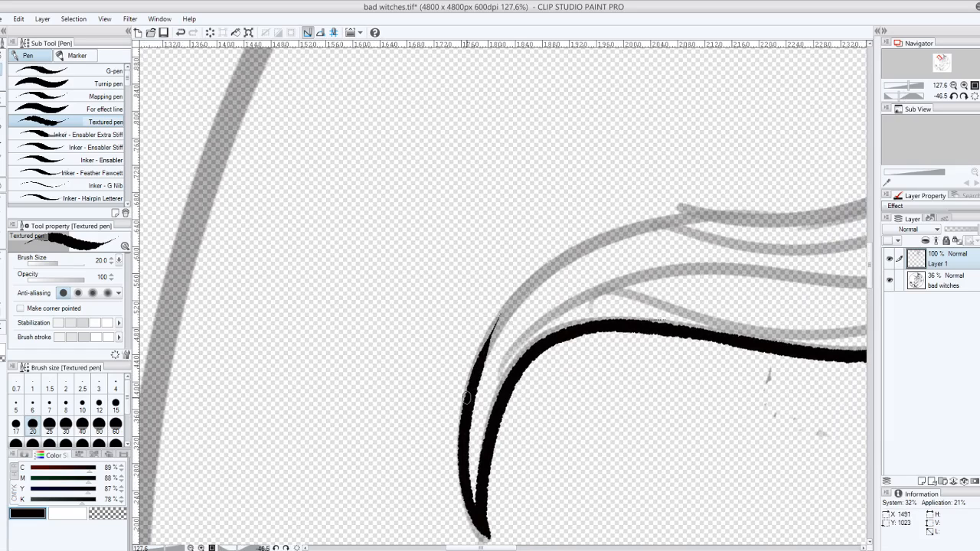
pyautogui.moveTo(467, 398)
pyautogui.mouseDown()
pyautogui.moveTo(690, 223)
pyautogui.moveTo(677, 314)
pyautogui.moveTo(628, 390)
pyautogui.moveTo(551, 440)
pyautogui.mouseUp()
pyautogui.scroll(-5, 605, 306)
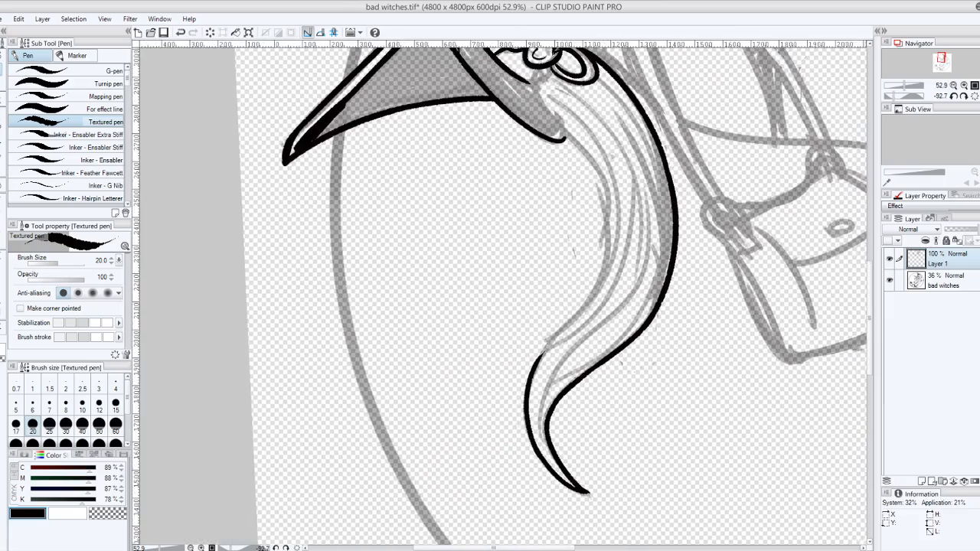
# Continue the hair's upper edge from the curled tip along the inner curve to the back of the hat brim
pyautogui.moveTo(577, 335)
pyautogui.mouseDown()
pyautogui.moveTo(531, 380)
pyautogui.moveTo(461, 396)
pyautogui.mouseUp()
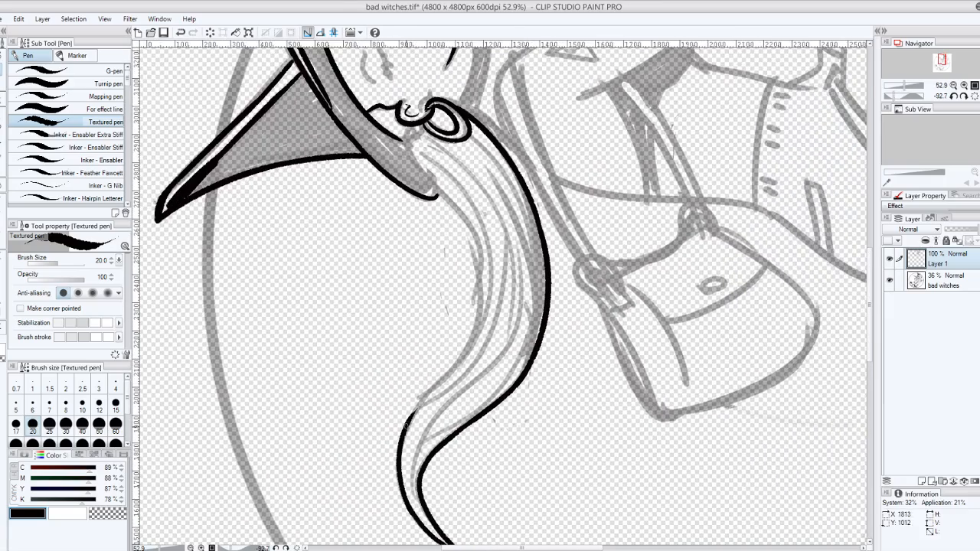
pyautogui.moveTo(407, 421)
pyautogui.mouseDown()
pyautogui.moveTo(456, 363)
pyautogui.moveTo(490, 369)
pyautogui.moveTo(445, 344)
pyautogui.moveTo(435, 265)
pyautogui.moveTo(481, 317)
pyautogui.moveTo(507, 377)
pyautogui.moveTo(478, 404)
pyautogui.moveTo(474, 437)
pyautogui.mouseUp()
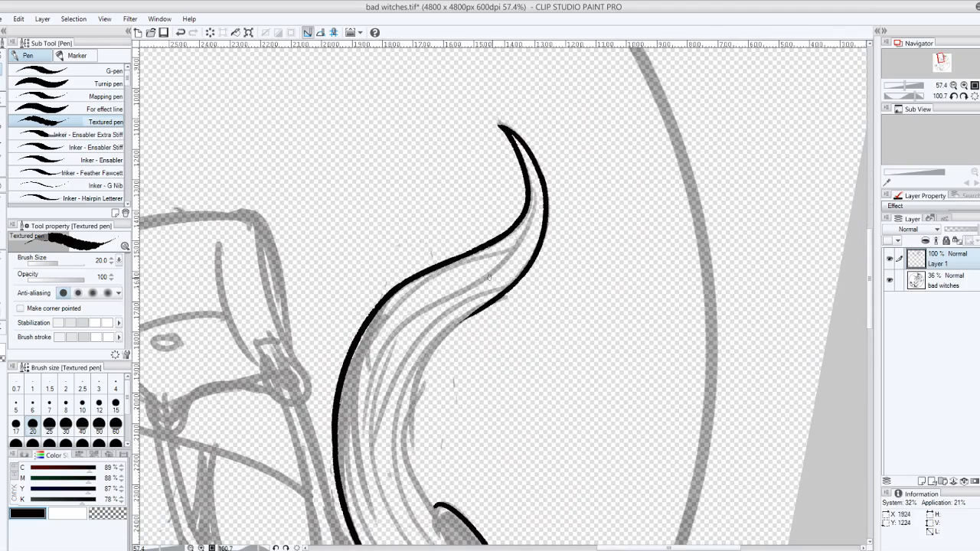
pyautogui.moveTo(482, 306); pyautogui.dragTo(407, 447)
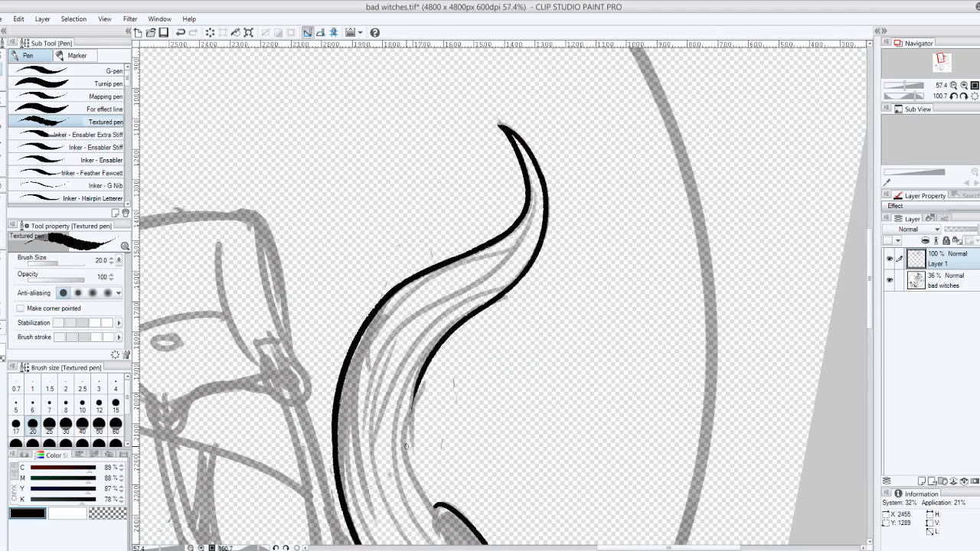
pyautogui.moveTo(454, 383)
pyautogui.mouseDown()
pyautogui.moveTo(454, 264)
pyautogui.moveTo(504, 222)
pyautogui.moveTo(419, 303)
pyautogui.mouseUp()
pyautogui.hotkey('ctrl', 'z')
pyautogui.hotkey('ctrl', 'y')
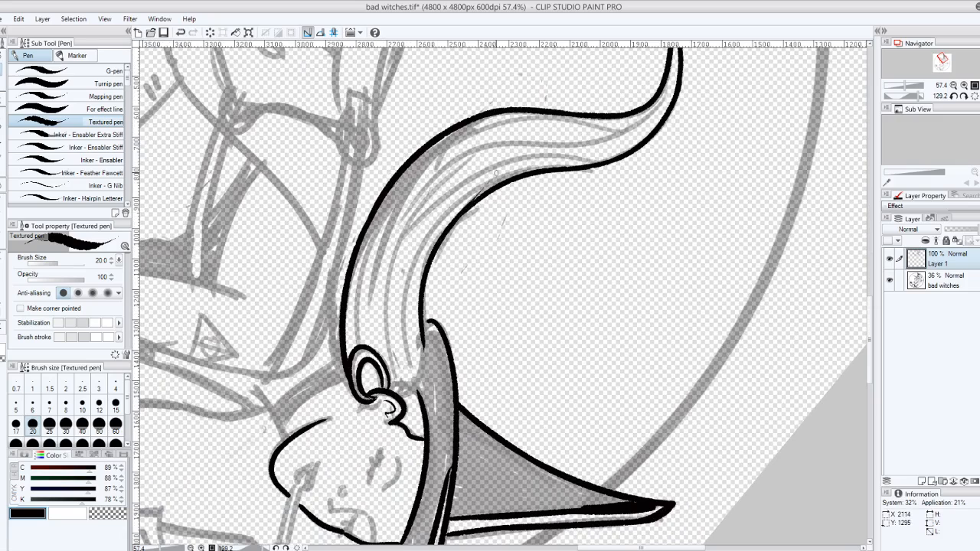
# Redo the inner curve of the hair's upper edge so it runs smoothly down to the back of the hat brim
pyautogui.hotkey('ctrl', 'z')
pyautogui.moveTo(422, 342); pyautogui.dragTo(539, 173)
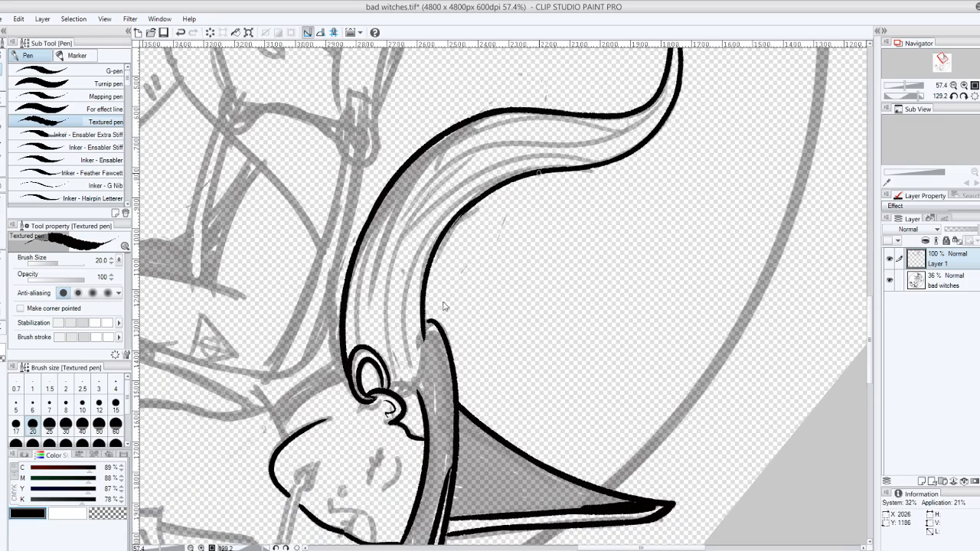
pyautogui.hotkey('ctrl', 'z')
pyautogui.hotkey('ctrl', 'y')
pyautogui.hotkey('ctrl', 'z')
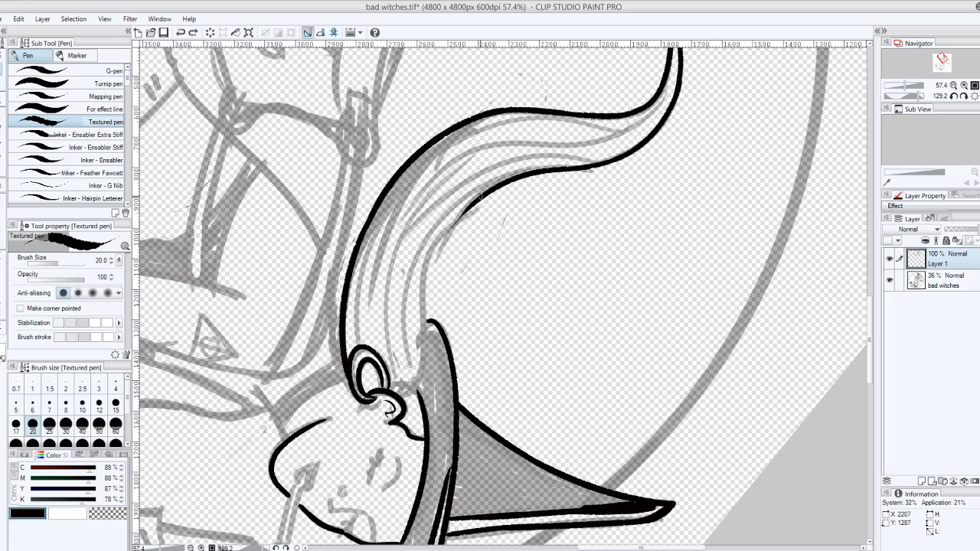
pyautogui.moveTo(481, 195)
pyautogui.mouseDown()
pyautogui.moveTo(421, 310)
pyautogui.moveTo(425, 350)
pyautogui.mouseUp()
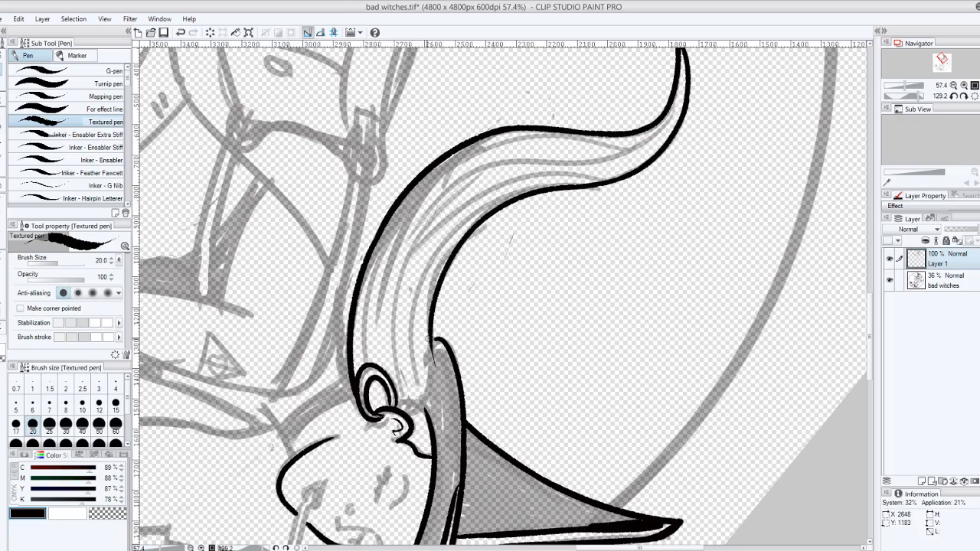
# Ink the top of the hair along the underside of the hat brim, from the brim's back tip to the ear
pyautogui.moveTo(428, 338); pyautogui.dragTo(375, 199)
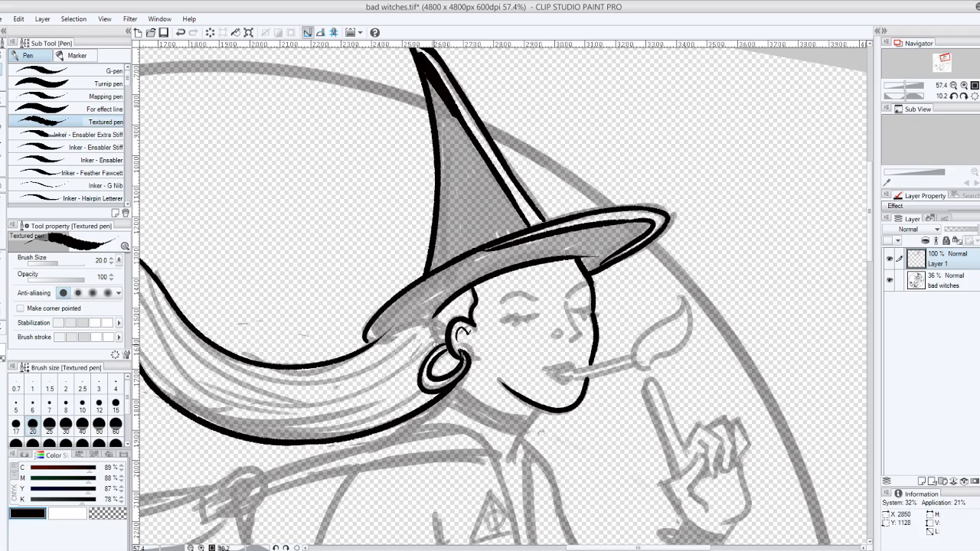
pyautogui.moveTo(437, 346); pyautogui.dragTo(434, 311)
pyautogui.moveTo(492, 197); pyautogui.dragTo(417, 230)
pyautogui.moveTo(558, 364); pyautogui.dragTo(586, 303)
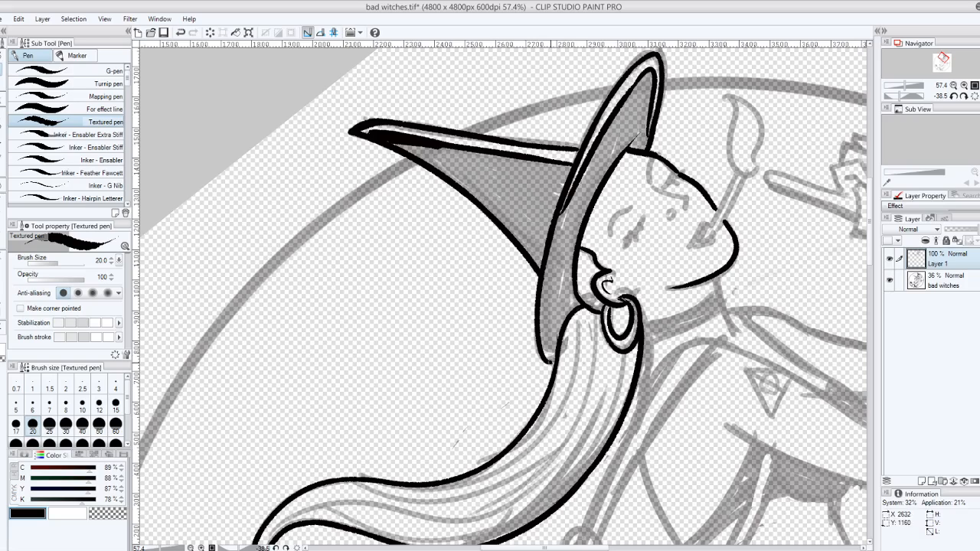
pyautogui.moveTo(565, 337); pyautogui.dragTo(488, 283)
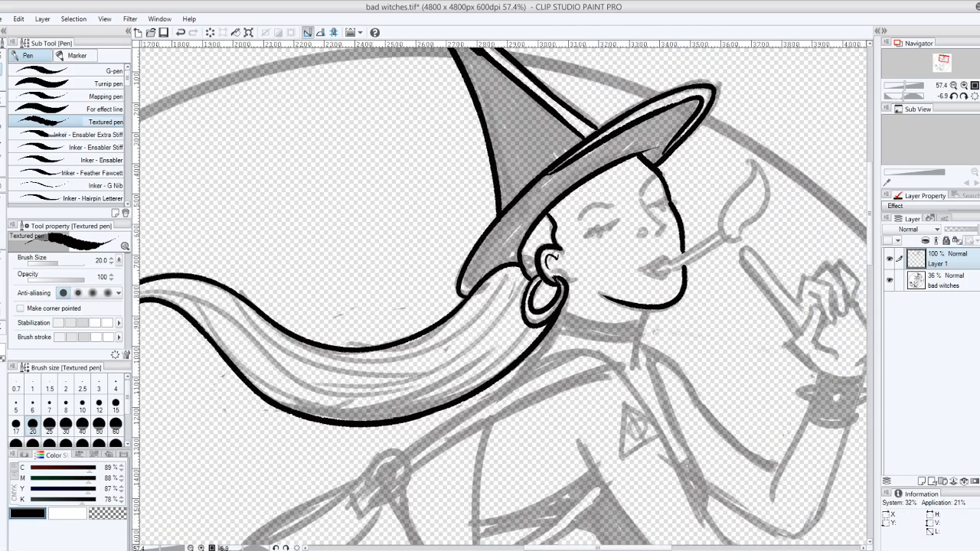
# Ink the front line of the neck, from under the jaw down to the collarbone
pyautogui.moveTo(528, 229); pyautogui.dragTo(536, 186)
pyautogui.moveTo(595, 292); pyautogui.dragTo(569, 335)
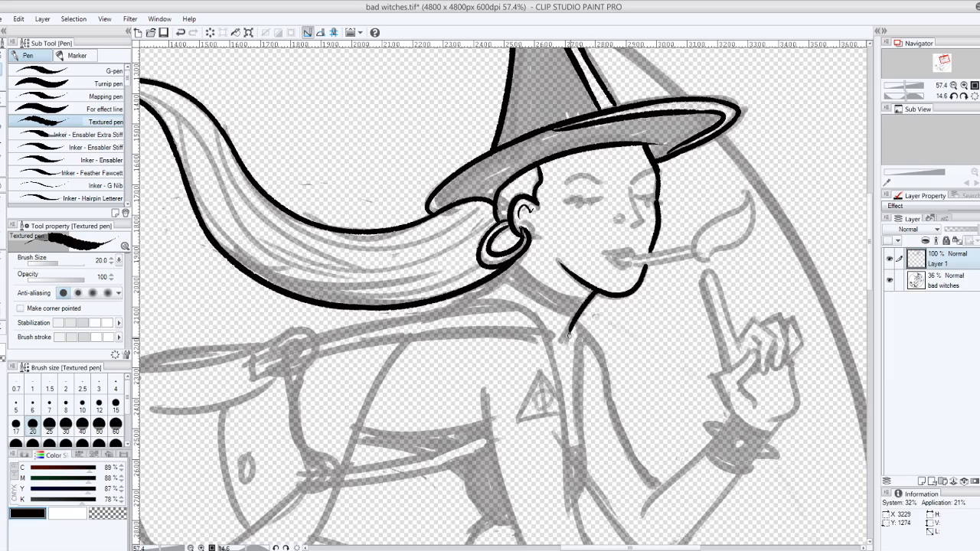
pyautogui.hotkey('ctrl', 'z')
pyautogui.moveTo(596, 289); pyautogui.dragTo(565, 342)
# Ink a short tapering strand along the hair's lower edge just behind the hoop earring
pyautogui.moveTo(446, 306); pyautogui.dragTo(513, 261)
pyautogui.hotkey('ctrl', 'z')
pyautogui.moveTo(445, 307); pyautogui.dragTo(501, 274)
pyautogui.hotkey('ctrl', 'z')
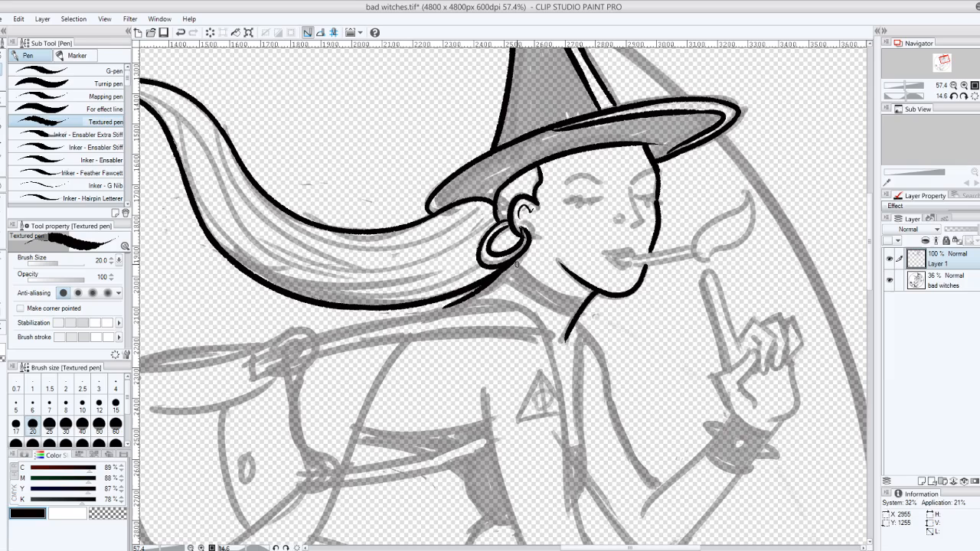
# Ink the upper and lower edges of the choker, from below the earring to the front of the neck
pyautogui.moveTo(517, 264)
pyautogui.mouseDown()
pyautogui.moveTo(576, 176)
pyautogui.moveTo(611, 251)
pyautogui.mouseUp()
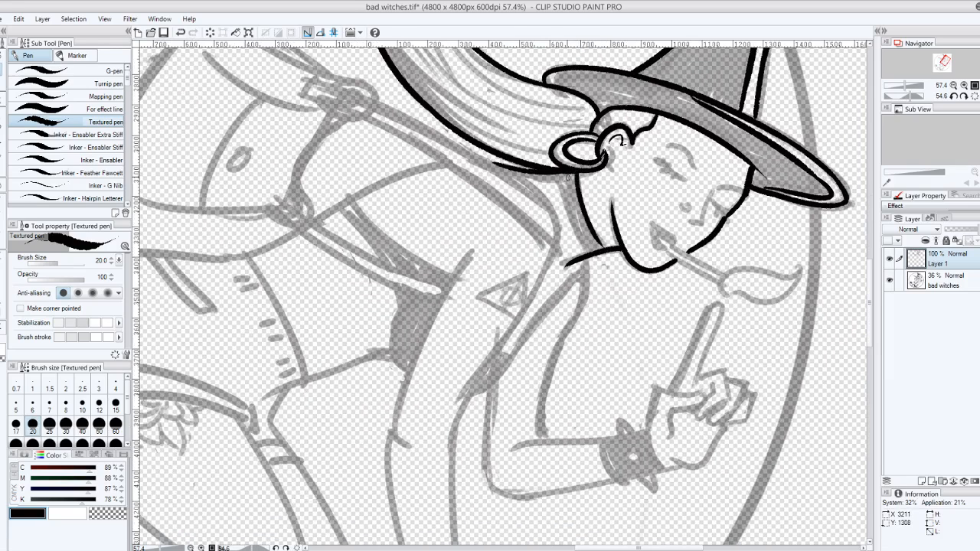
pyautogui.moveTo(556, 183)
pyautogui.mouseDown()
pyautogui.moveTo(589, 250)
pyautogui.moveTo(607, 249)
pyautogui.mouseUp()
pyautogui.hotkey('ctrl', 'z')
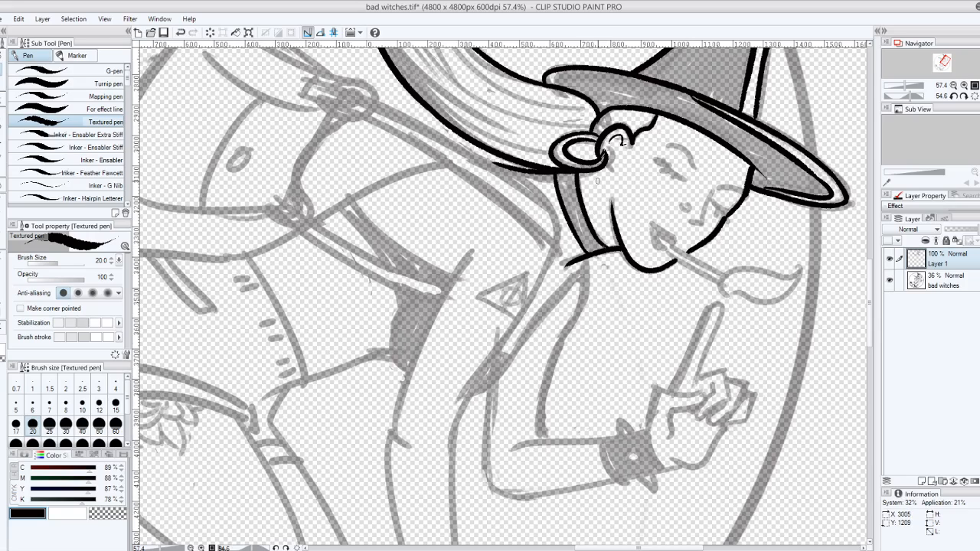
# Ink the front contour of the raised arm, from the base of the neck over the shoulder to the elbow crease
pyautogui.press('-')
pyautogui.scroll(-4, 503, 295)
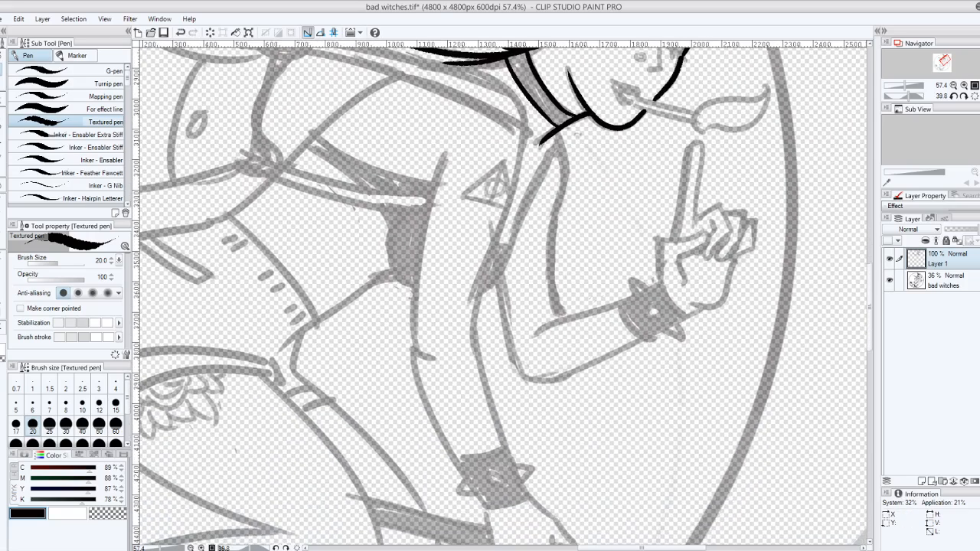
pyautogui.press('-')
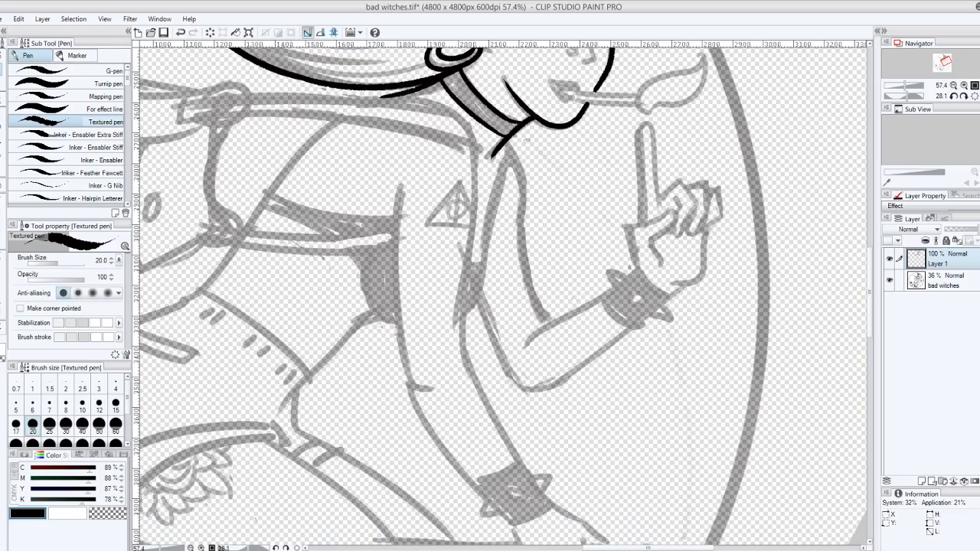
pyautogui.press('-')
pyautogui.press('-')
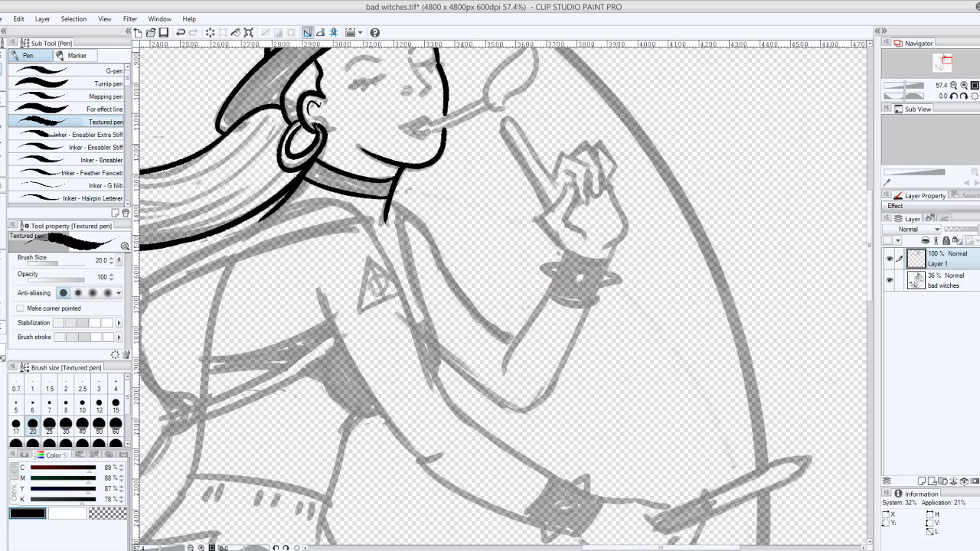
pyautogui.press('^')
pyautogui.press('^')
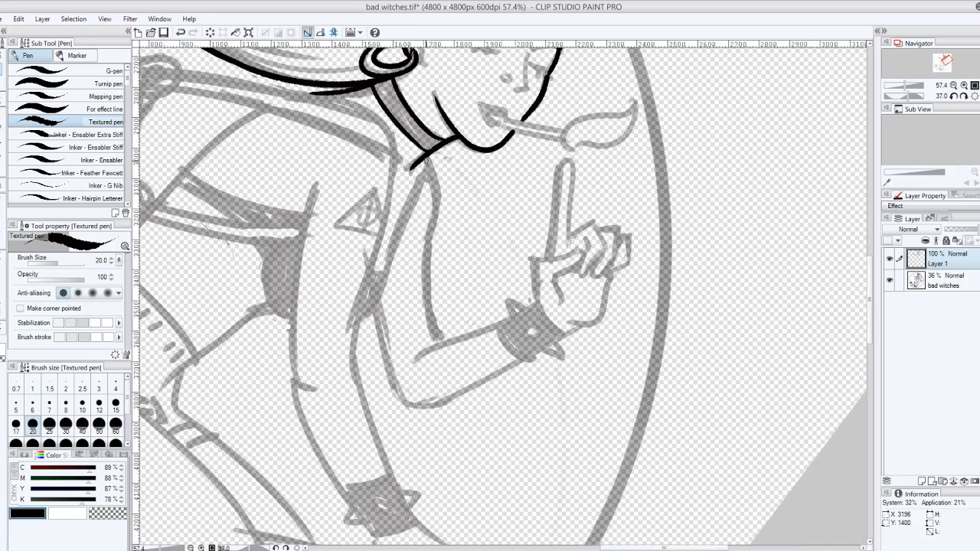
pyautogui.moveTo(430, 159); pyautogui.dragTo(423, 259)
pyautogui.hotkey('ctrl', 'z')
pyautogui.moveTo(425, 156)
pyautogui.mouseDown()
pyautogui.moveTo(447, 301)
pyautogui.moveTo(434, 323)
pyautogui.mouseUp()
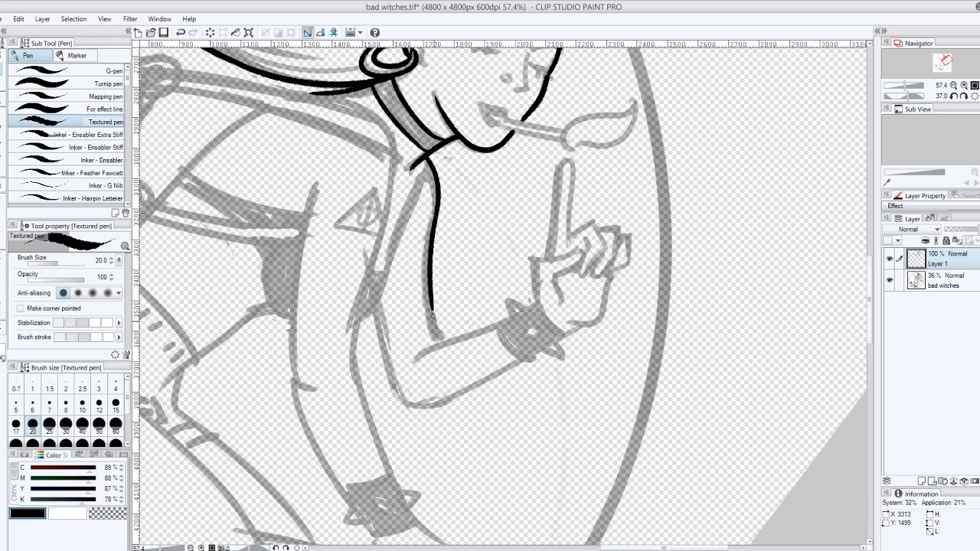
pyautogui.hotkey('ctrl', 'z')
pyautogui.moveTo(438, 205)
pyautogui.mouseDown()
pyautogui.moveTo(441, 335)
pyautogui.moveTo(424, 260)
pyautogui.mouseUp()
pyautogui.hotkey('ctrl', 'z')
pyautogui.moveTo(444, 335); pyautogui.dragTo(432, 303)
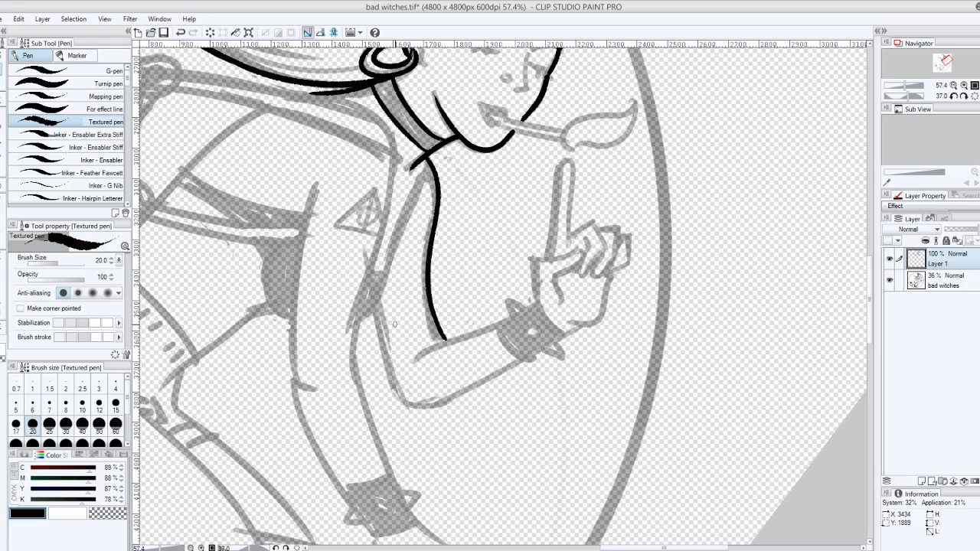
# Try to ink the underside of the raised upper arm down to the elbow
pyautogui.moveTo(372, 306); pyautogui.dragTo(400, 403)
pyautogui.hotkey('ctrl', 'z')
pyautogui.moveTo(373, 306); pyautogui.dragTo(401, 402)
pyautogui.moveTo(411, 362)
pyautogui.mouseDown()
pyautogui.moveTo(375, 398)
pyautogui.moveTo(444, 350)
pyautogui.mouseUp()
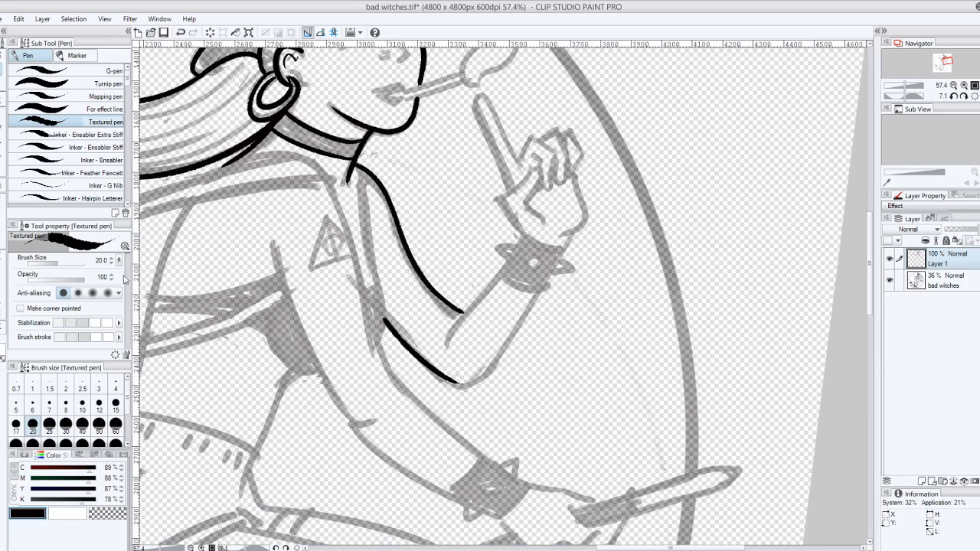
# Set the pen's brush size to 25 and try the raised forearm's inner edge from the wristband to the elbow crease
pyautogui.click(50, 421)
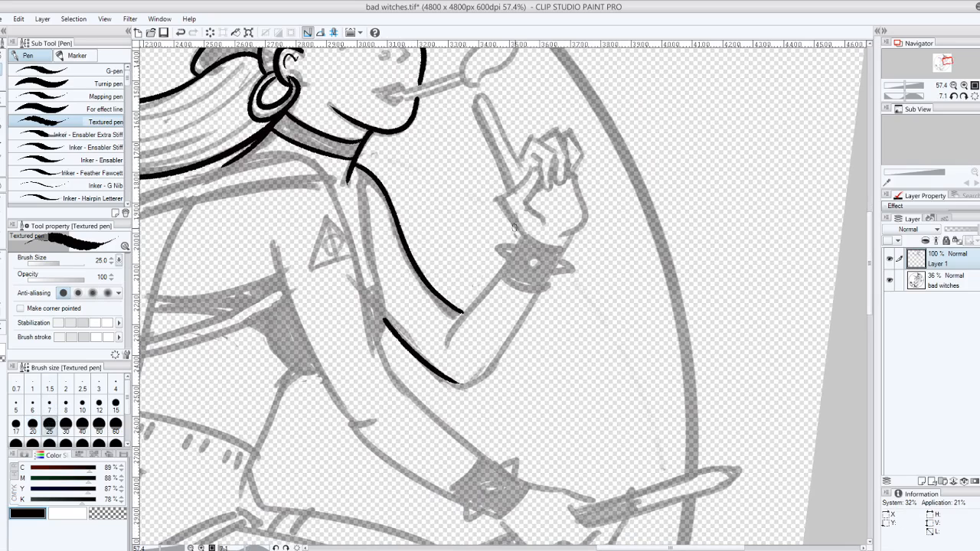
pyautogui.moveTo(506, 265); pyautogui.dragTo(442, 354)
pyautogui.hotkey('ctrl', 'z')
pyautogui.moveTo(508, 261); pyautogui.dragTo(448, 349)
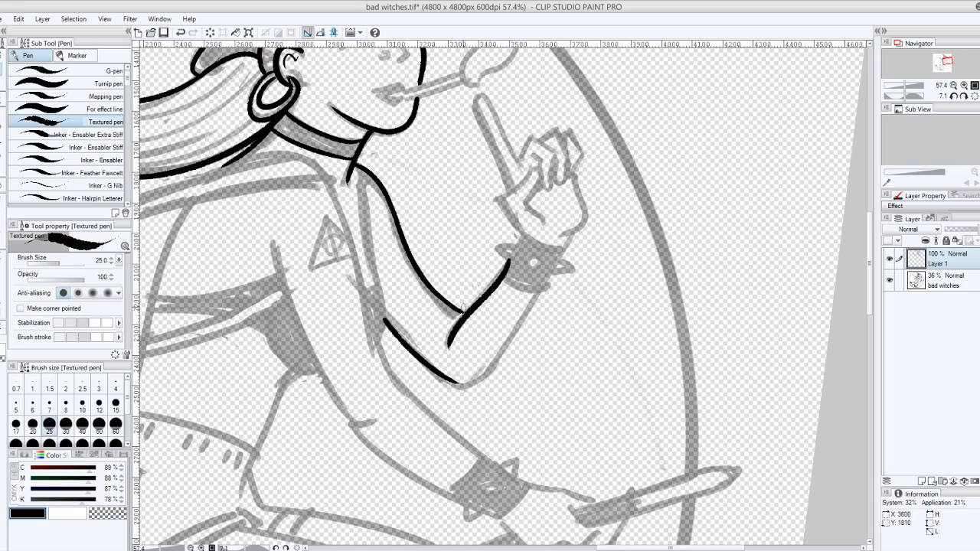
# Undo the forearm, underarm and lower front-arm strokes, and re-ink the upper arm's front contour to the elbow crease at size 25
pyautogui.hotkey('ctrl', 'z')
pyautogui.hotkey('ctrl', 'z')
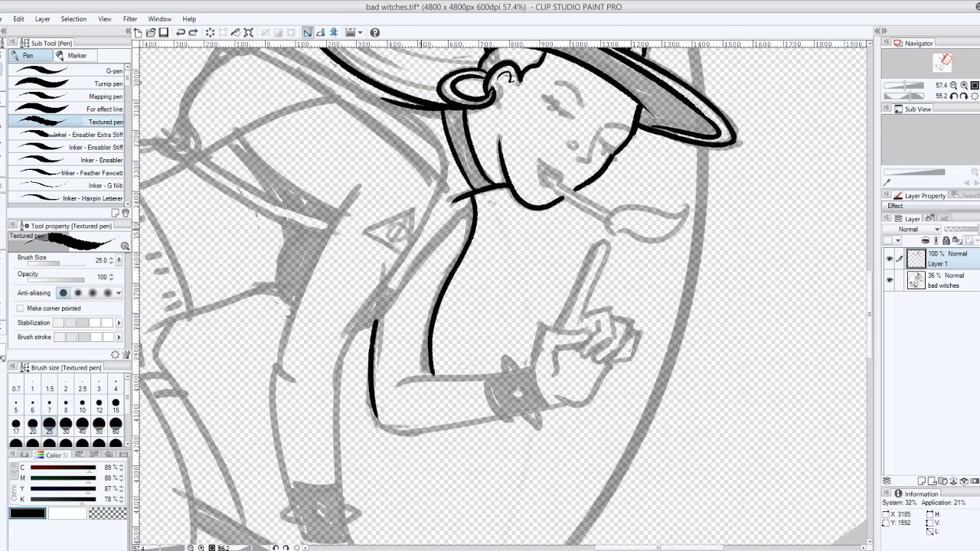
pyautogui.hotkey('ctrl', 'z')
pyautogui.hotkey('ctrl', 'z')
pyautogui.hotkey('ctrl', 'z')
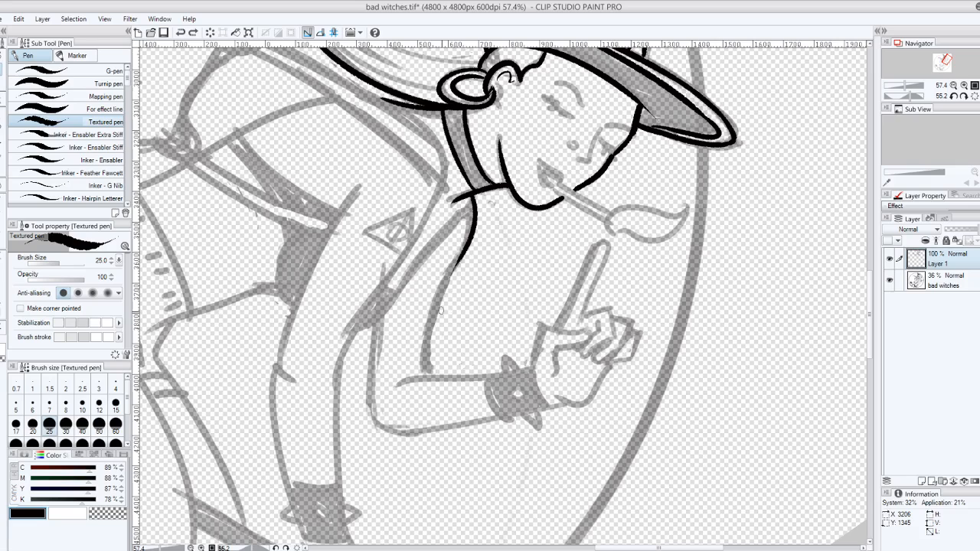
pyautogui.moveTo(421, 374); pyautogui.dragTo(466, 243)
pyautogui.hotkey('ctrl', 'z')
pyautogui.moveTo(421, 374)
pyautogui.mouseDown()
pyautogui.moveTo(426, 331)
pyautogui.moveTo(465, 246)
pyautogui.mouseUp()
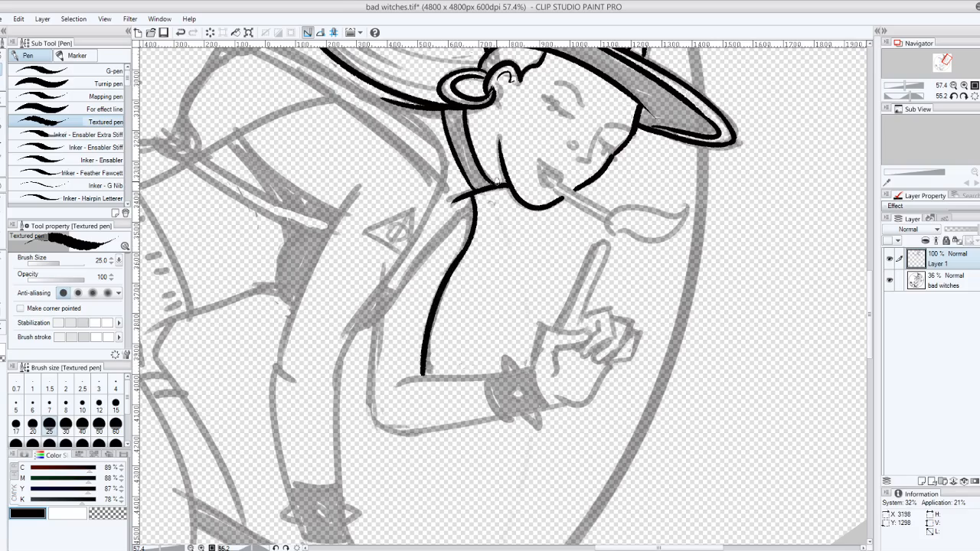
# Ink the raised forearm's inner edge from elbow crease to wristband, and the underside of the upper arm down to the elbow
pyautogui.moveTo(498, 182)
pyautogui.mouseDown()
pyautogui.moveTo(335, 256)
pyautogui.moveTo(412, 195)
pyautogui.mouseUp()
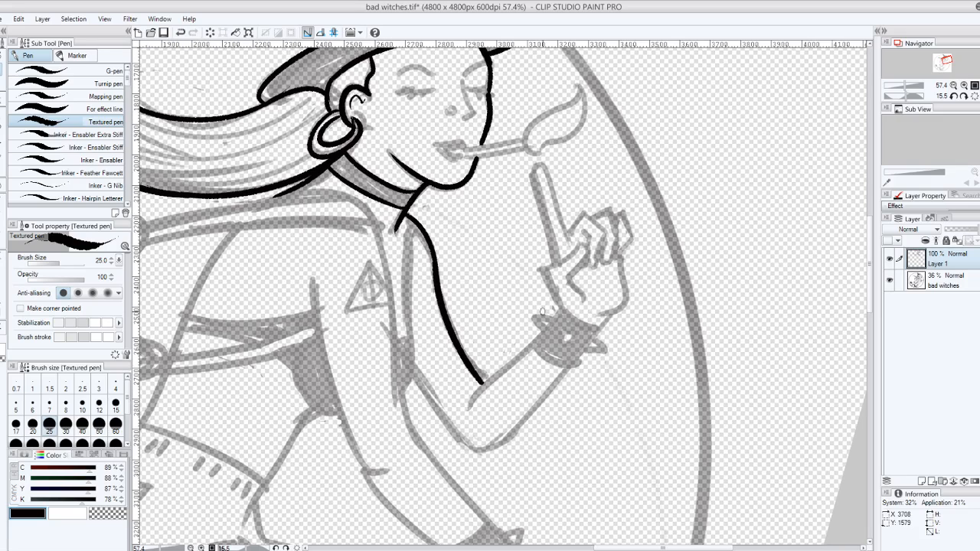
pyautogui.moveTo(469, 407); pyautogui.dragTo(540, 341)
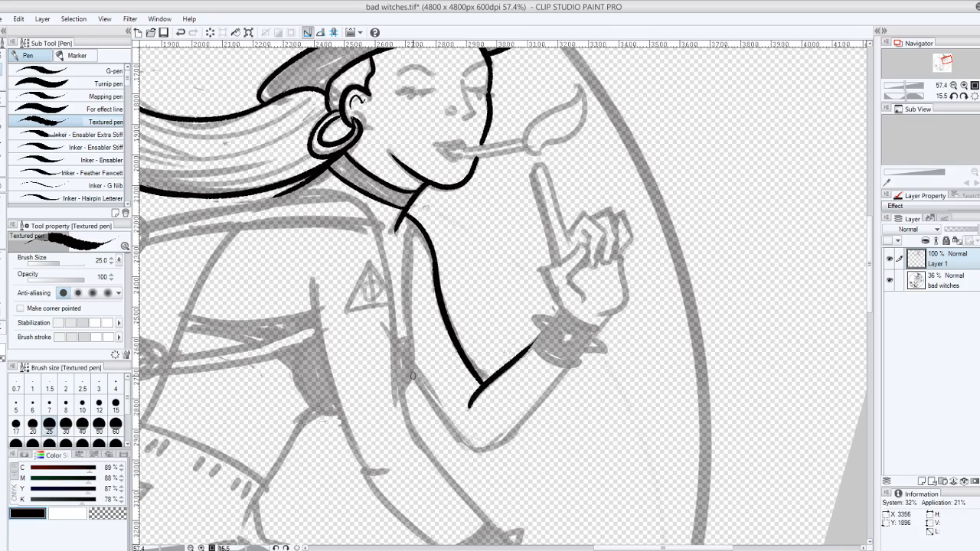
pyautogui.moveTo(414, 373); pyautogui.dragTo(469, 441)
pyautogui.hotkey('ctrl', 'z')
pyautogui.moveTo(415, 374); pyautogui.dragTo(467, 440)
pyautogui.hotkey('ctrl', 'z')
pyautogui.moveTo(413, 371); pyautogui.dragTo(469, 444)
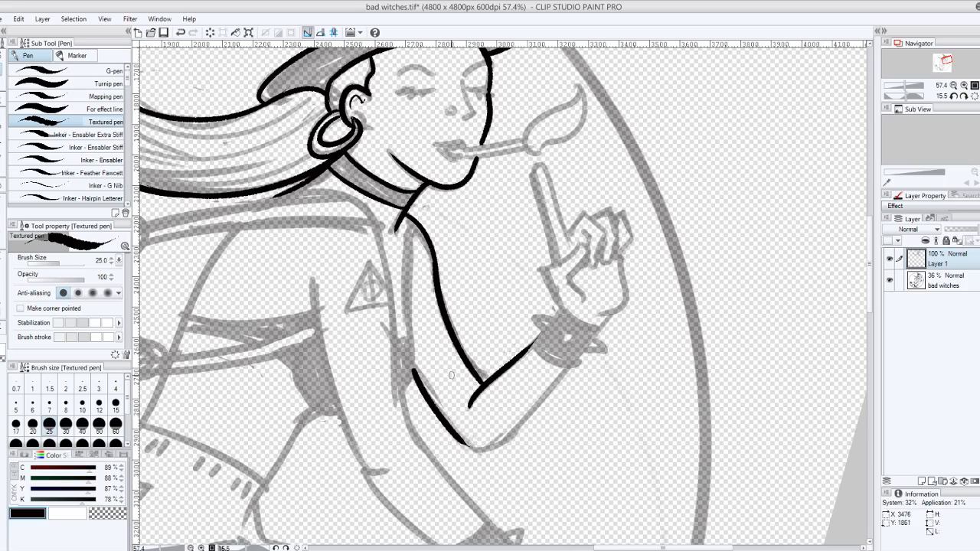
# Rotate the canvas and ink the raised forearm's outer edge from the wristband toward the elbow
pyautogui.moveTo(451, 376)
pyautogui.mouseDown()
pyautogui.moveTo(509, 398)
pyautogui.moveTo(528, 328)
pyautogui.moveTo(524, 282)
pyautogui.mouseUp()
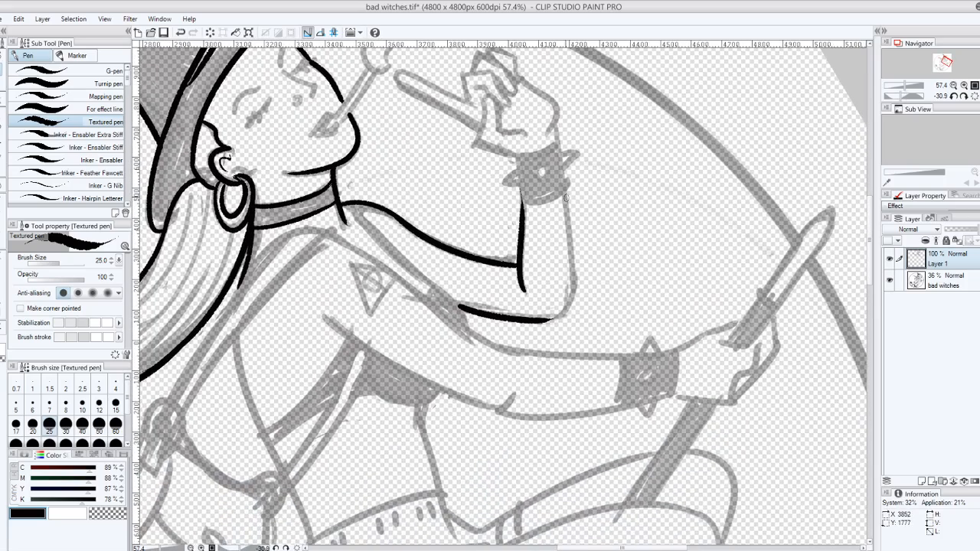
pyautogui.moveTo(567, 197); pyautogui.dragTo(572, 288)
pyautogui.hotkey('ctrl', 'z')
pyautogui.moveTo(564, 195); pyautogui.dragTo(566, 288)
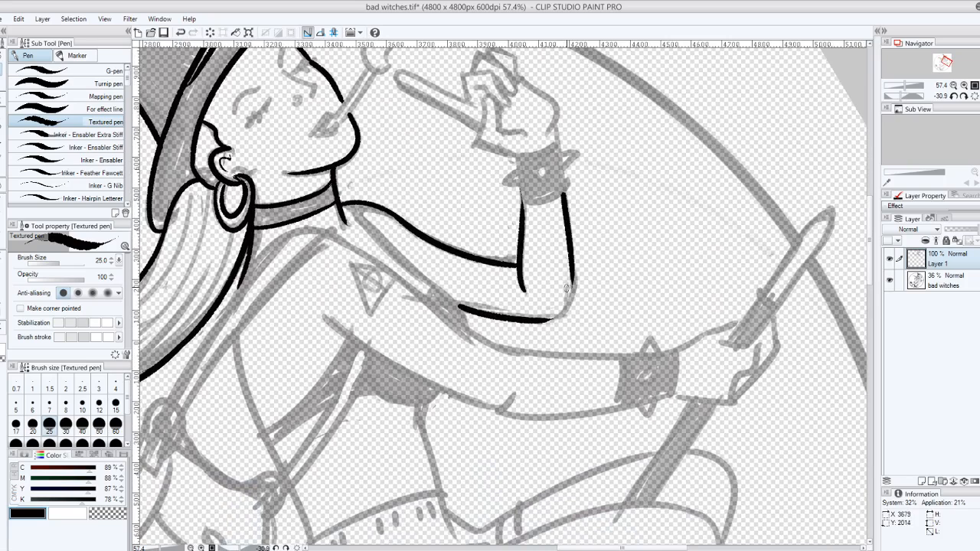
# Ink the rounded elbow curve connecting the upper arm's underside to the forearm's outer edge
pyautogui.moveTo(550, 320); pyautogui.dragTo(569, 247)
pyautogui.hotkey('ctrl', 'z')
pyautogui.moveTo(551, 321)
pyautogui.mouseDown()
pyautogui.moveTo(573, 293)
pyautogui.moveTo(571, 272)
pyautogui.mouseUp()
pyautogui.hotkey('ctrl', 'z')
pyautogui.moveTo(546, 320); pyautogui.dragTo(572, 252)
pyautogui.hotkey('ctrl', 'z')
pyautogui.moveTo(545, 320); pyautogui.dragTo(573, 277)
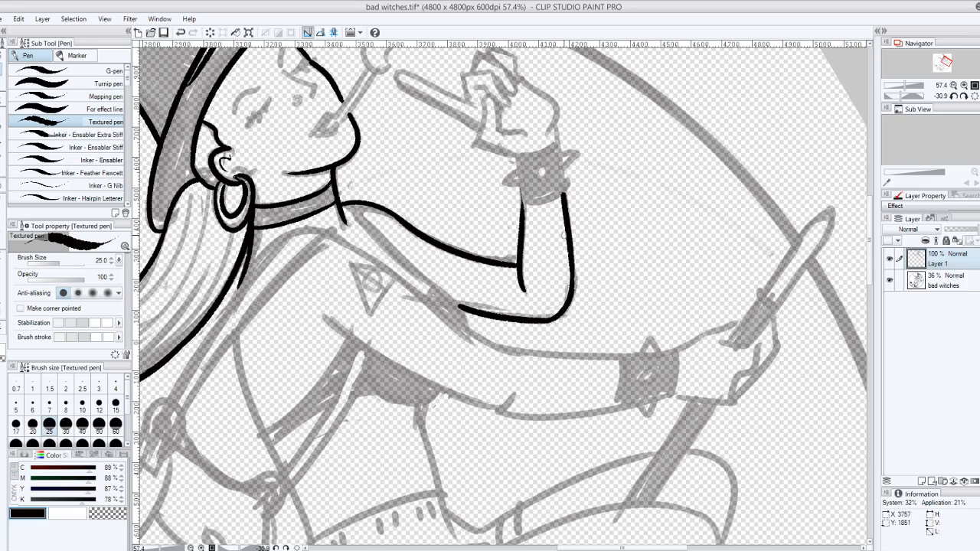
# Ink the outline of the raised wrist's band, extending the forearm lines up to its lower edge
pyautogui.moveTo(588, 215); pyautogui.dragTo(555, 288)
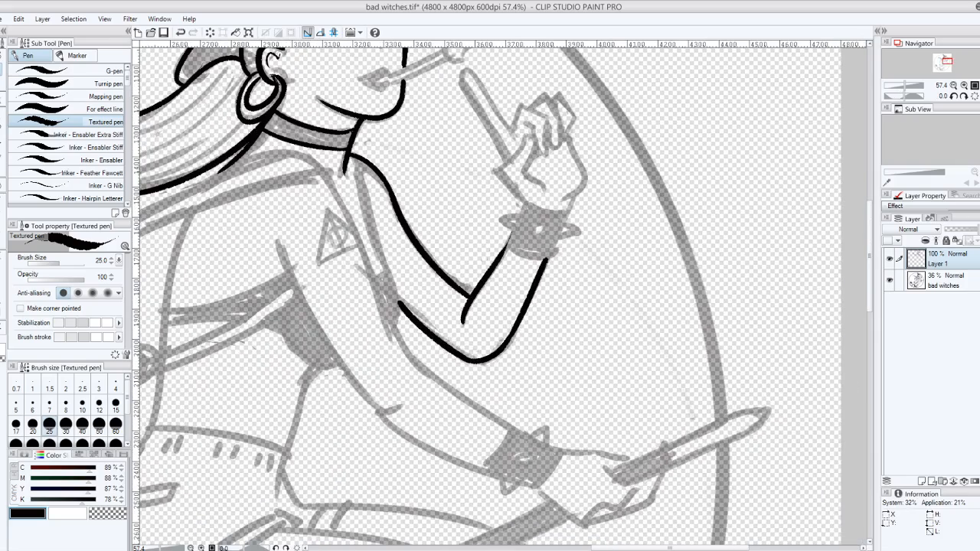
pyautogui.scroll(3, 502, 296)
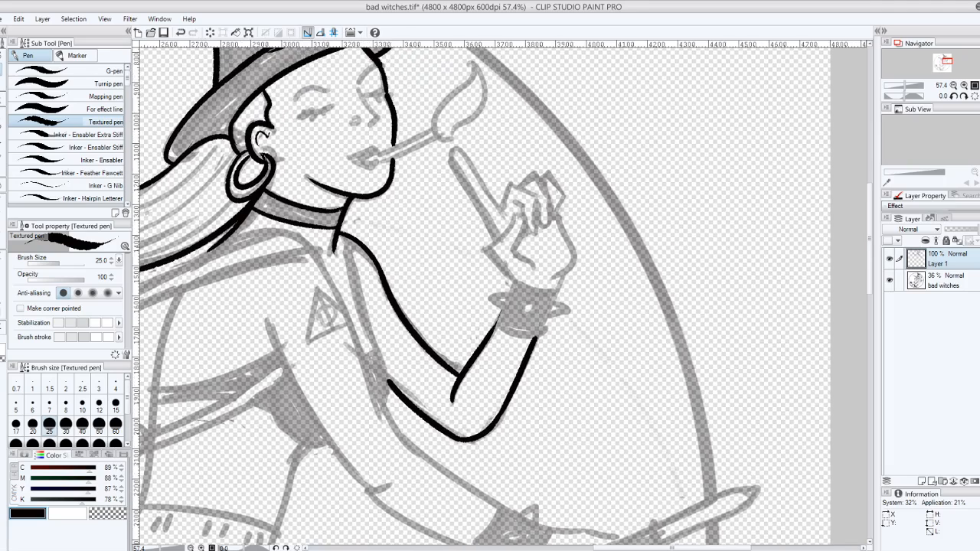
pyautogui.moveTo(503, 295); pyautogui.dragTo(540, 223)
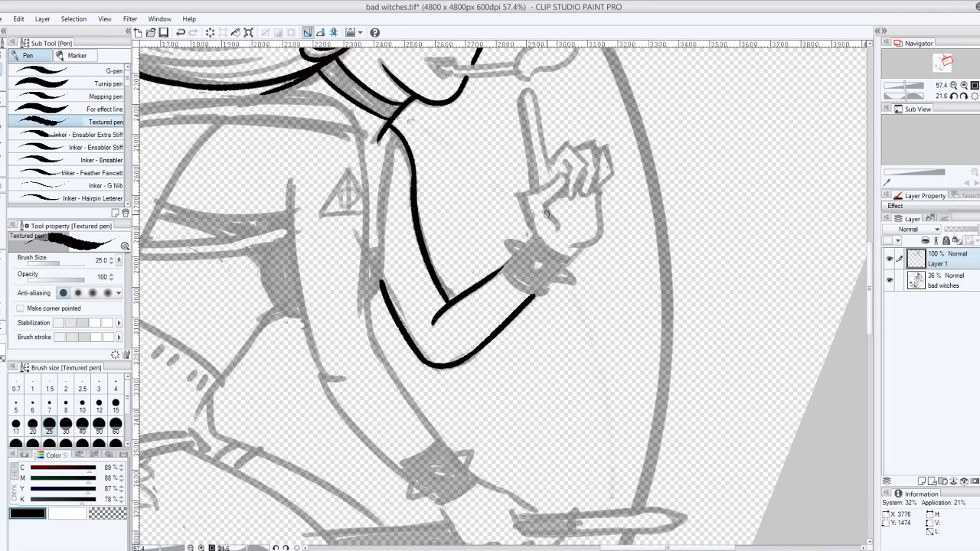
pyautogui.moveTo(536, 237); pyautogui.dragTo(573, 258)
pyautogui.hotkey('ctrl', 'z')
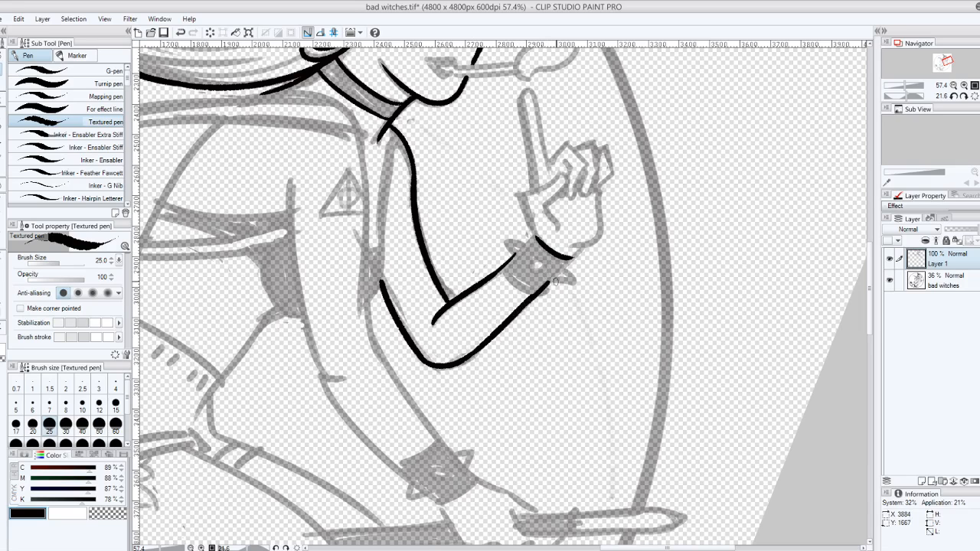
pyautogui.moveTo(511, 257)
pyautogui.mouseDown()
pyautogui.moveTo(573, 269)
pyautogui.moveTo(570, 257)
pyautogui.moveTo(548, 286)
pyautogui.mouseUp()
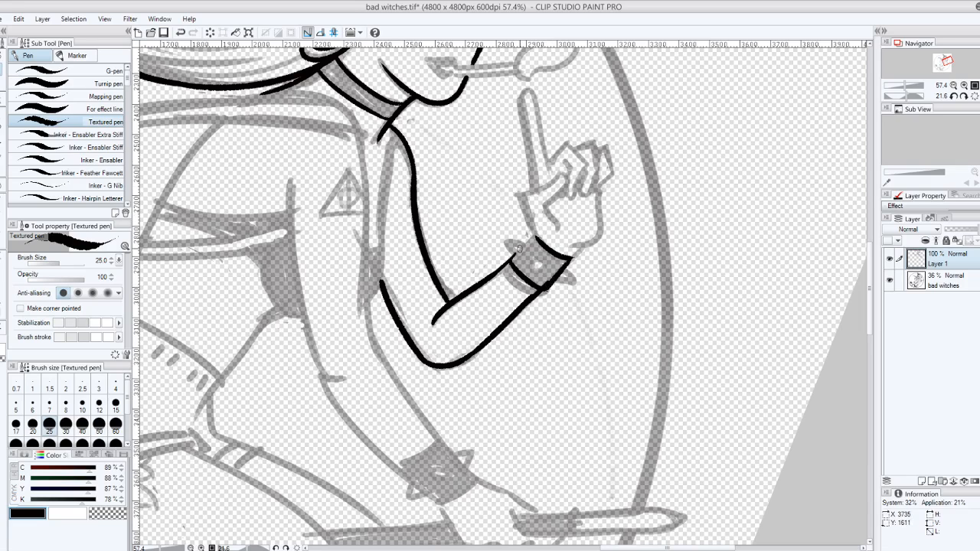
# Ink the two side spikes and the round central stud on the raised wrist's band
pyautogui.moveTo(511, 258)
pyautogui.mouseDown()
pyautogui.moveTo(536, 234)
pyautogui.moveTo(509, 262)
pyautogui.moveTo(512, 251)
pyautogui.moveTo(574, 285)
pyautogui.moveTo(564, 265)
pyautogui.mouseUp()
pyautogui.hotkey('ctrl', 'z')
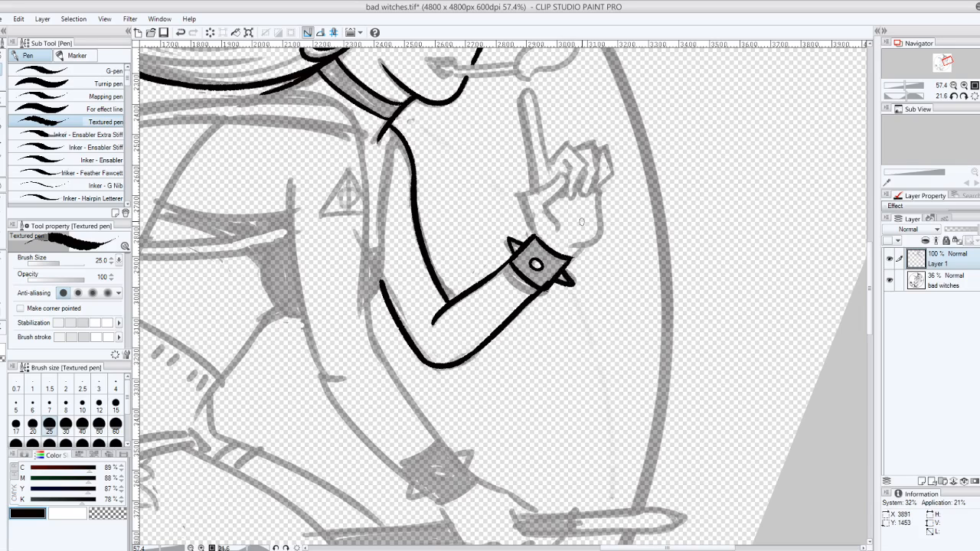
pyautogui.moveTo(581, 222); pyautogui.dragTo(573, 316)
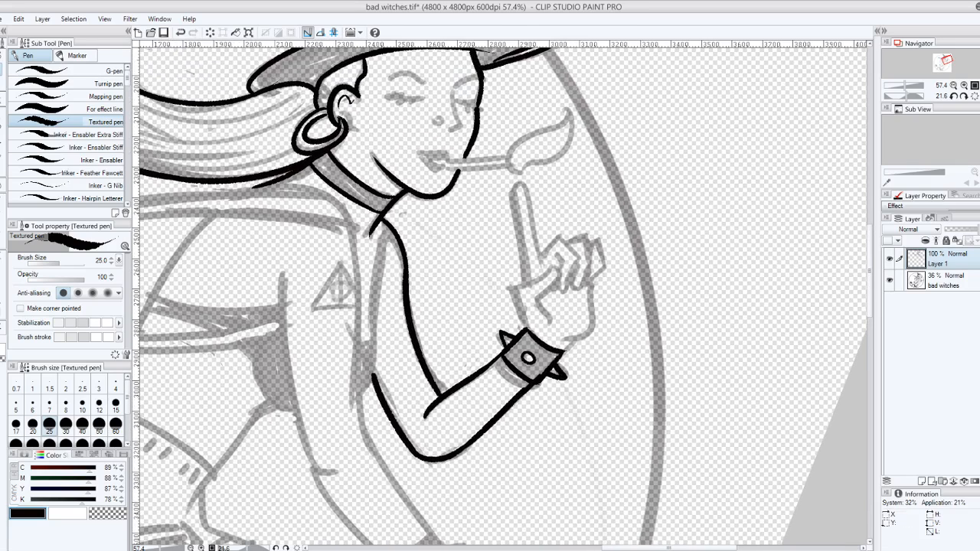
# Ink the raised hand's thumb, its base line down to the wristband, and the crease in the palm
pyautogui.moveTo(509, 289); pyautogui.dragTo(528, 329)
pyautogui.hotkey('ctrl', 'z')
pyautogui.hotkey('ctrl', 'y')
pyautogui.hotkey('ctrl', 'z')
pyautogui.moveTo(514, 292)
pyautogui.mouseDown()
pyautogui.moveTo(528, 304)
pyautogui.moveTo(553, 262)
pyautogui.moveTo(536, 308)
pyautogui.mouseUp()
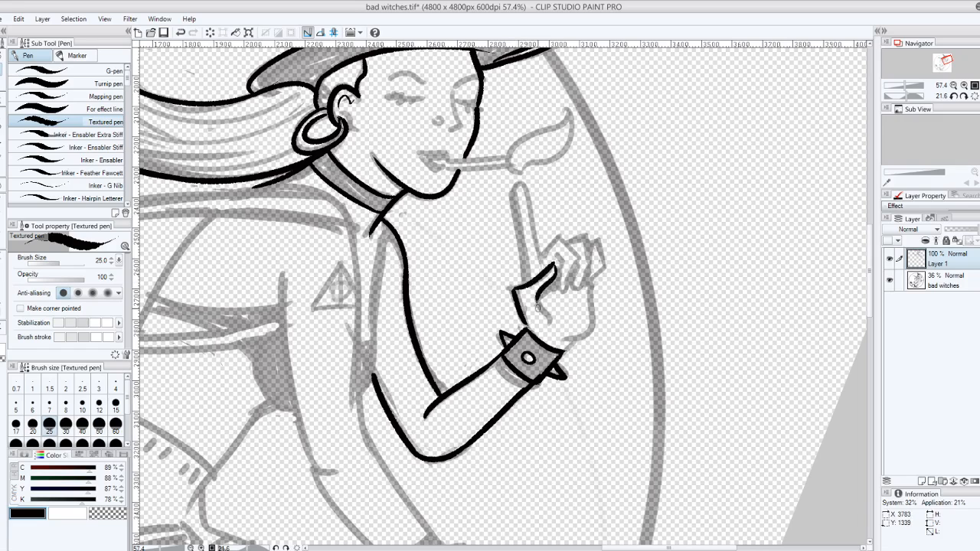
pyautogui.hotkey('ctrl', 'z')
pyautogui.moveTo(552, 262)
pyautogui.mouseDown()
pyautogui.moveTo(539, 296)
pyautogui.moveTo(547, 322)
pyautogui.mouseUp()
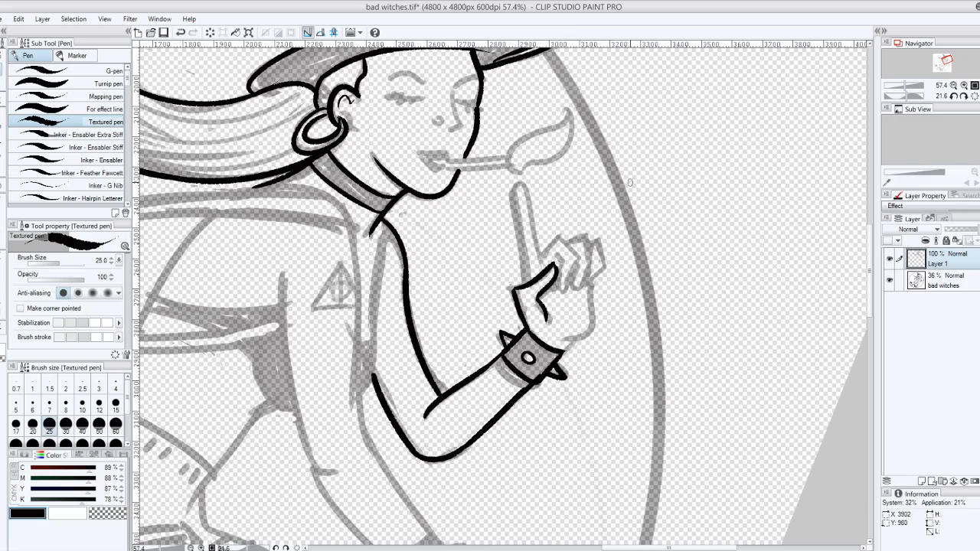
# Ink both sides and the rounded tip of the raised hand's pointing index finger, rotating the canvas to suit the strokes
pyautogui.moveTo(555, 262)
pyautogui.mouseDown()
pyautogui.moveTo(481, 367)
pyautogui.moveTo(475, 203)
pyautogui.moveTo(473, 266)
pyautogui.mouseUp()
pyautogui.hotkey('ctrl', 'z')
pyautogui.moveTo(472, 207); pyautogui.dragTo(469, 275)
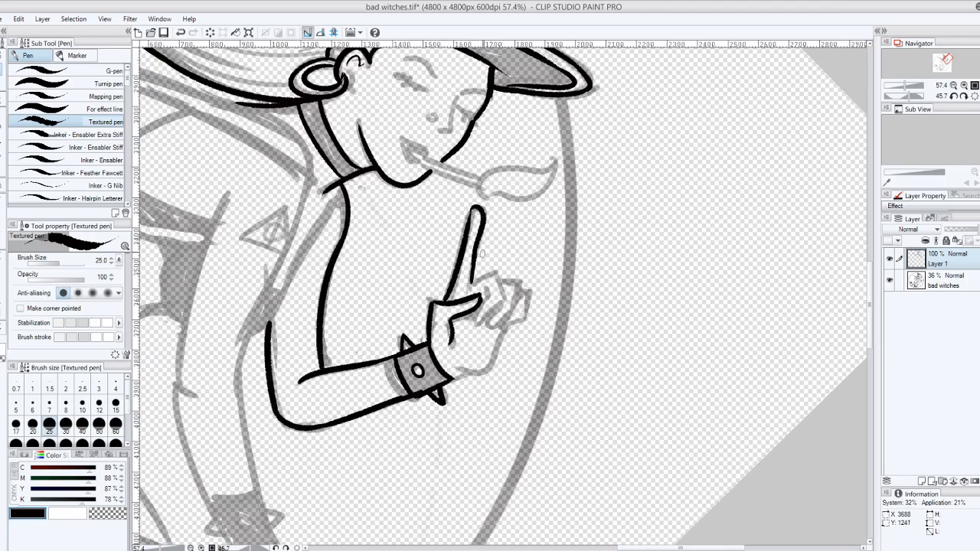
pyautogui.moveTo(518, 186)
pyautogui.mouseDown()
pyautogui.moveTo(427, 210)
pyautogui.moveTo(486, 169)
pyautogui.mouseUp()
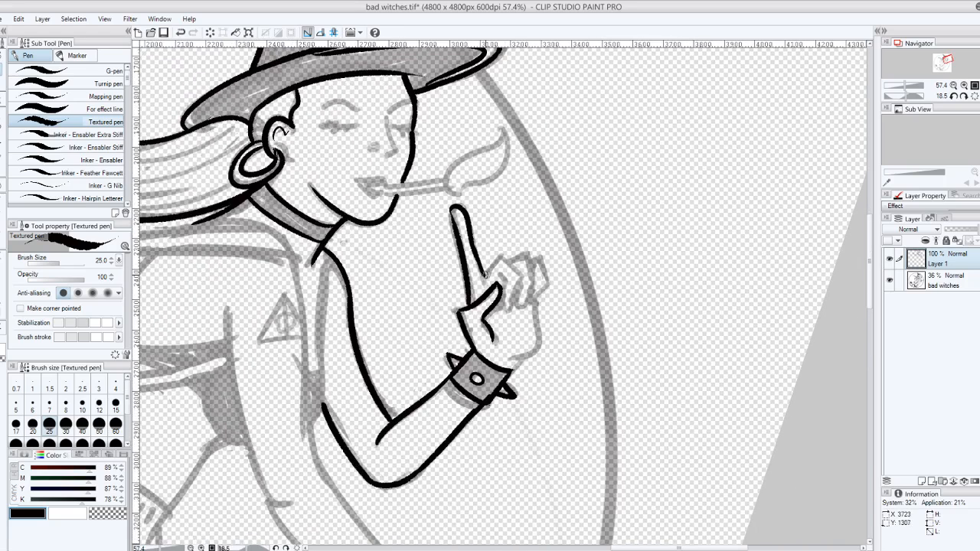
# Ink the raised hand's curled middle and ring fingers beside the thumb tip
pyautogui.moveTo(482, 277)
pyautogui.mouseDown()
pyautogui.moveTo(502, 257)
pyautogui.moveTo(519, 272)
pyautogui.moveTo(509, 303)
pyautogui.mouseUp()
pyautogui.hotkey('ctrl', 'z')
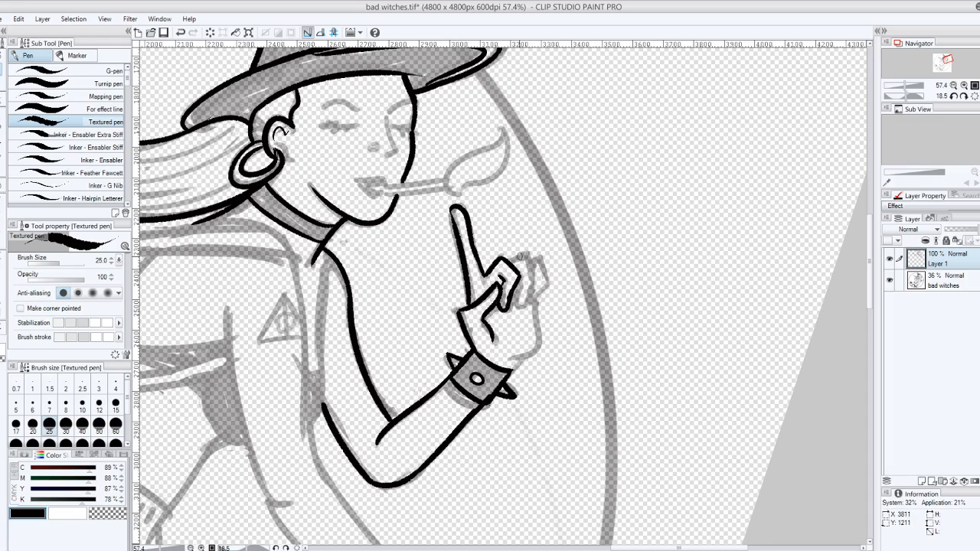
pyautogui.moveTo(509, 262)
pyautogui.mouseDown()
pyautogui.moveTo(527, 254)
pyautogui.moveTo(531, 278)
pyautogui.moveTo(520, 310)
pyautogui.moveTo(514, 302)
pyautogui.moveTo(527, 300)
pyautogui.mouseUp()
pyautogui.hotkey('ctrl', 'z')
pyautogui.hotkey('ctrl', 'z')
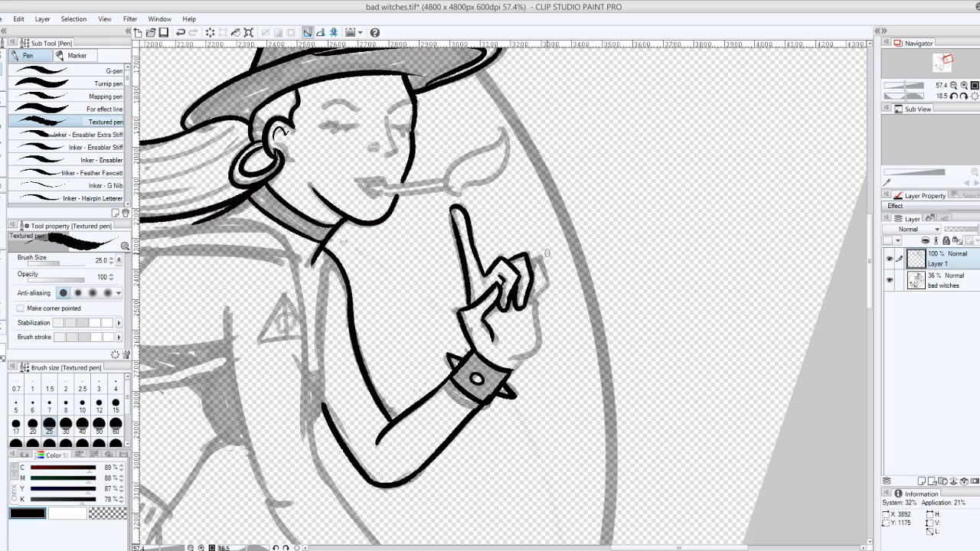
# Ink the curled little finger at the outer side of the raised hand
pyautogui.moveTo(533, 254)
pyautogui.mouseDown()
pyautogui.moveTo(546, 286)
pyautogui.moveTo(529, 299)
pyautogui.moveTo(544, 284)
pyautogui.mouseUp()
pyautogui.hotkey('ctrl', 'z')
pyautogui.hotkey('ctrl', 'z')
pyautogui.hotkey('ctrl', 'z')
pyautogui.moveTo(530, 257)
pyautogui.mouseDown()
pyautogui.moveTo(546, 286)
pyautogui.moveTo(536, 298)
pyautogui.mouseUp()
# Try to ink the raised hand's outer palm edge from the wrist up to the little finger
pyautogui.moveTo(517, 357); pyautogui.dragTo(536, 300)
pyautogui.hotkey('ctrl', 'z')
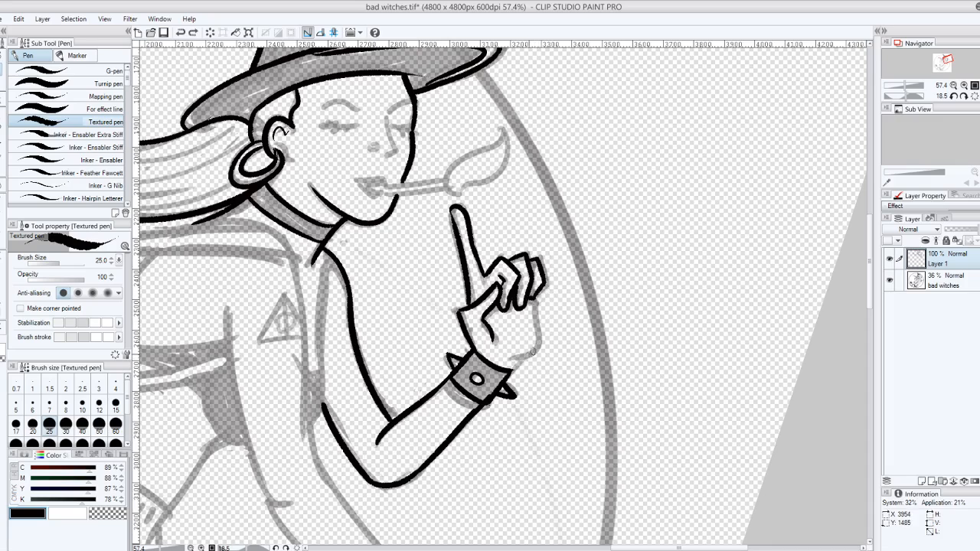
pyautogui.moveTo(515, 358); pyautogui.dragTo(536, 303)
pyautogui.hotkey('ctrl', 'z')
pyautogui.moveTo(515, 359); pyautogui.dragTo(539, 308)
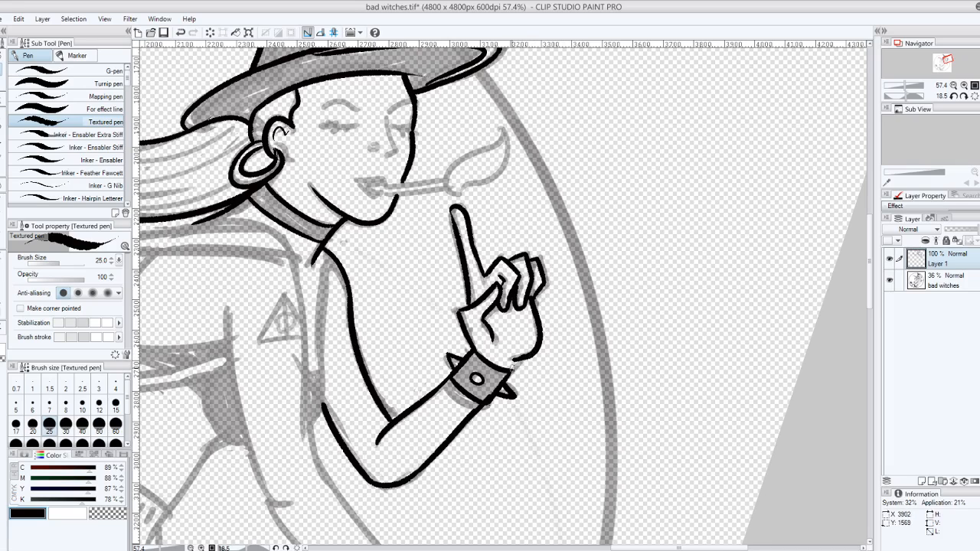
# Compare the outer palm edge with and without its stroke, and redraw it as a cleaner curve up to the little finger
pyautogui.moveTo(509, 373)
pyautogui.mouseDown()
pyautogui.moveTo(524, 330)
pyautogui.moveTo(607, 211)
pyautogui.mouseUp()
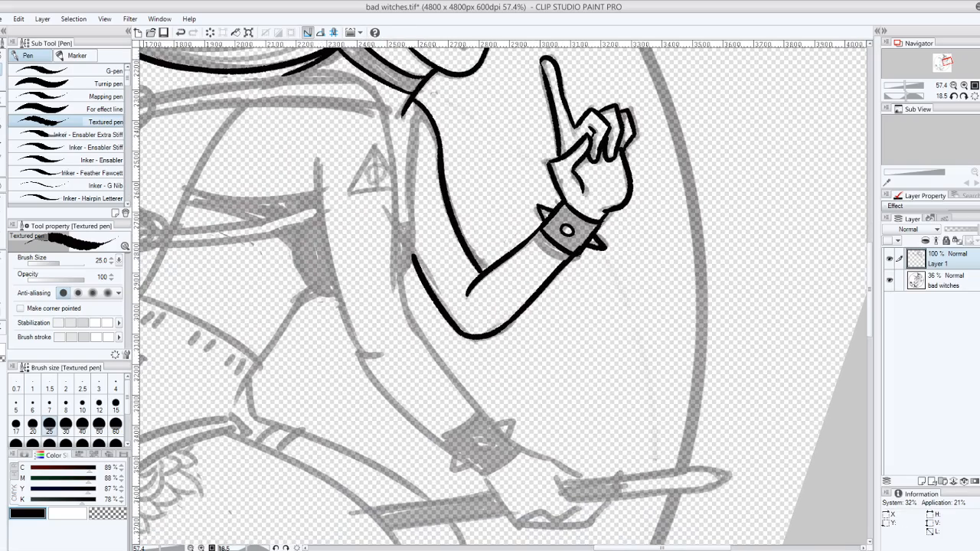
pyautogui.moveTo(665, 114); pyautogui.dragTo(570, 171)
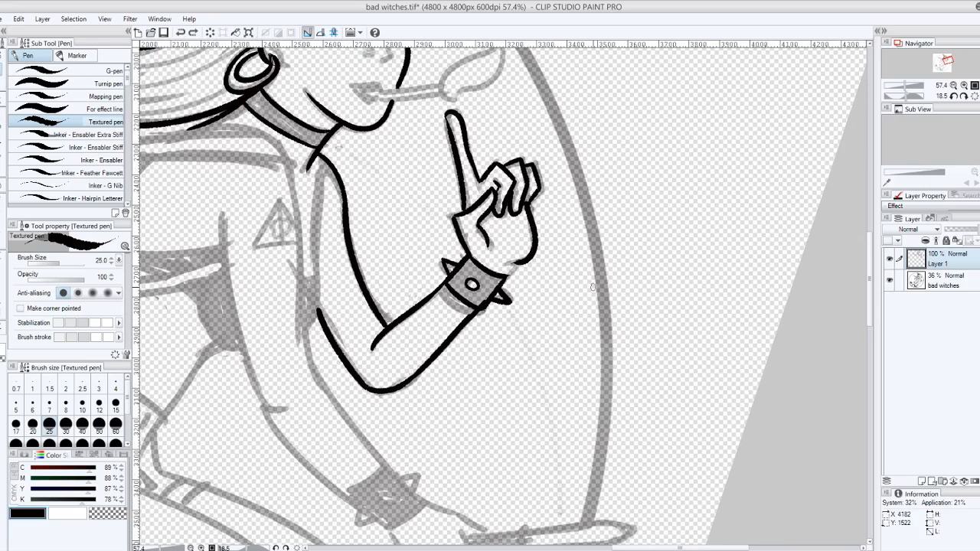
pyautogui.hotkey('ctrl', 'z')
pyautogui.hotkey('ctrl', 'y')
pyautogui.hotkey('ctrl', 'z')
pyautogui.hotkey('ctrl', 'y')
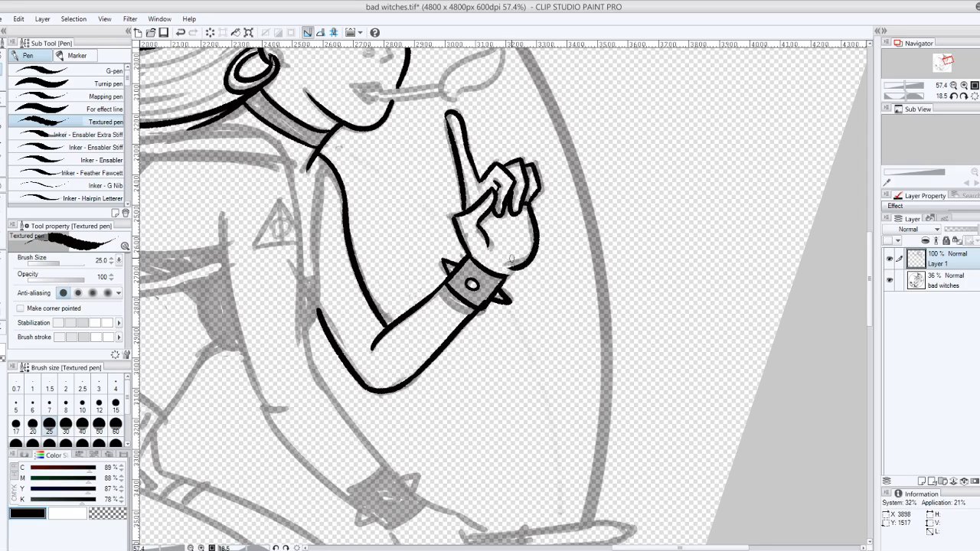
pyautogui.hotkey('ctrl', 'z')
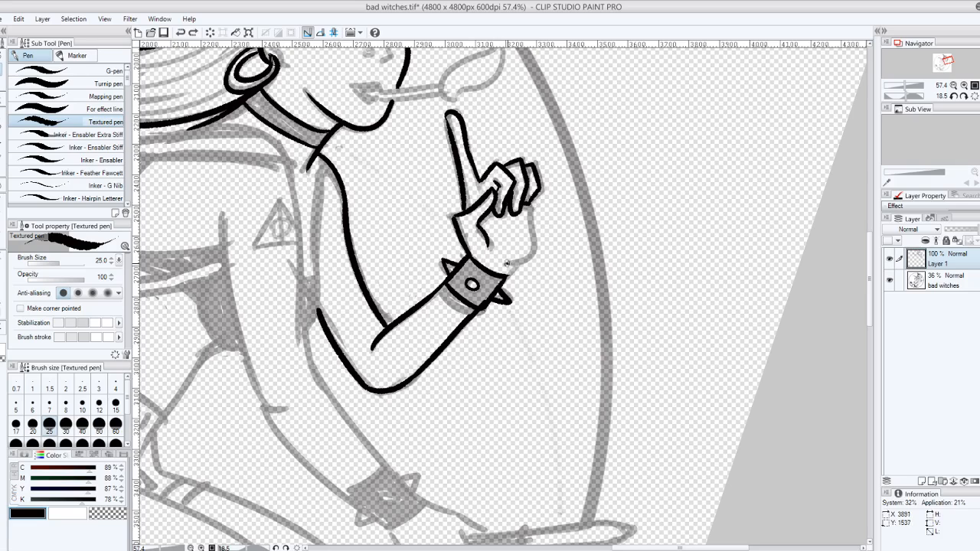
pyautogui.hotkey('ctrl', 'y')
pyautogui.hotkey('ctrl', 'z')
pyautogui.moveTo(506, 265)
pyautogui.mouseDown()
pyautogui.moveTo(535, 242)
pyautogui.moveTo(529, 215)
pyautogui.mouseUp()
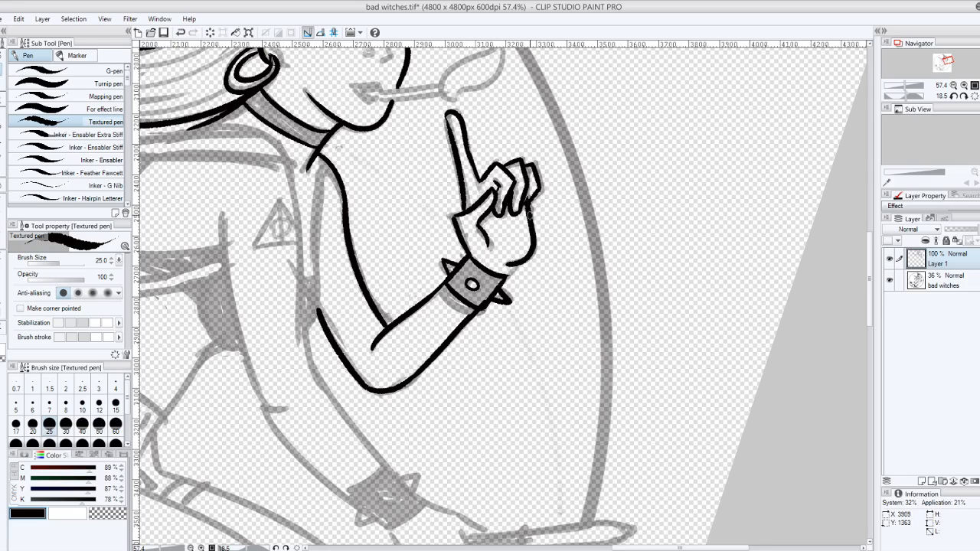
pyautogui.hotkey('ctrl', 'z')
pyautogui.moveTo(507, 264)
pyautogui.mouseDown()
pyautogui.moveTo(527, 256)
pyautogui.moveTo(529, 206)
pyautogui.moveTo(532, 219)
pyautogui.mouseUp()
pyautogui.hotkey('ctrl', 'z')
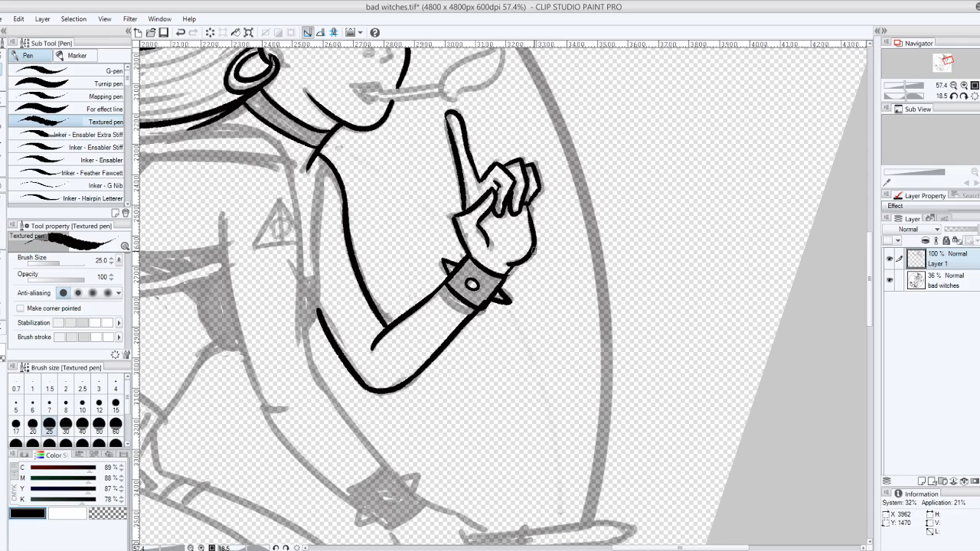
# Set the Textured pen's brush size to 17 and ink the face's eyebrows and nose
pyautogui.moveTo(534, 251); pyautogui.dragTo(667, 135)
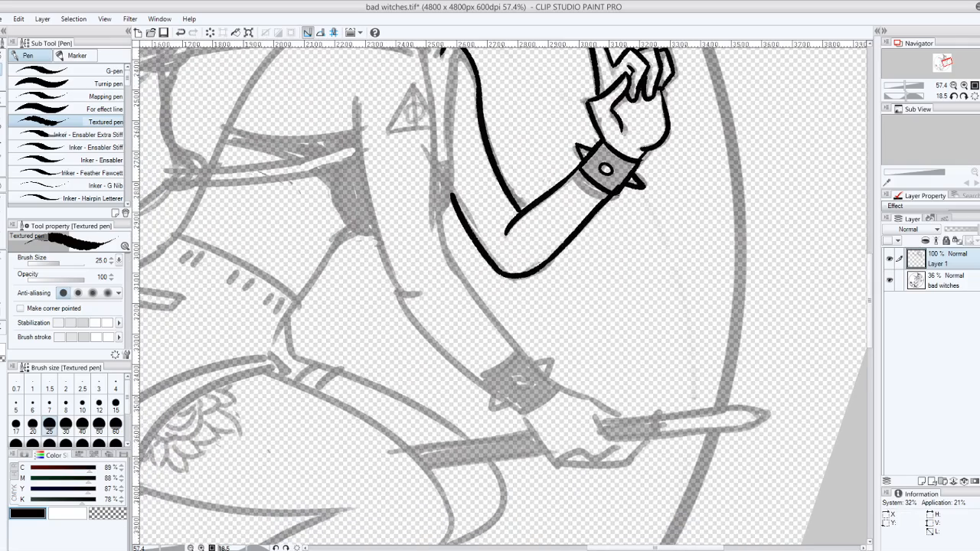
pyautogui.moveTo(534, 229); pyautogui.dragTo(490, 266)
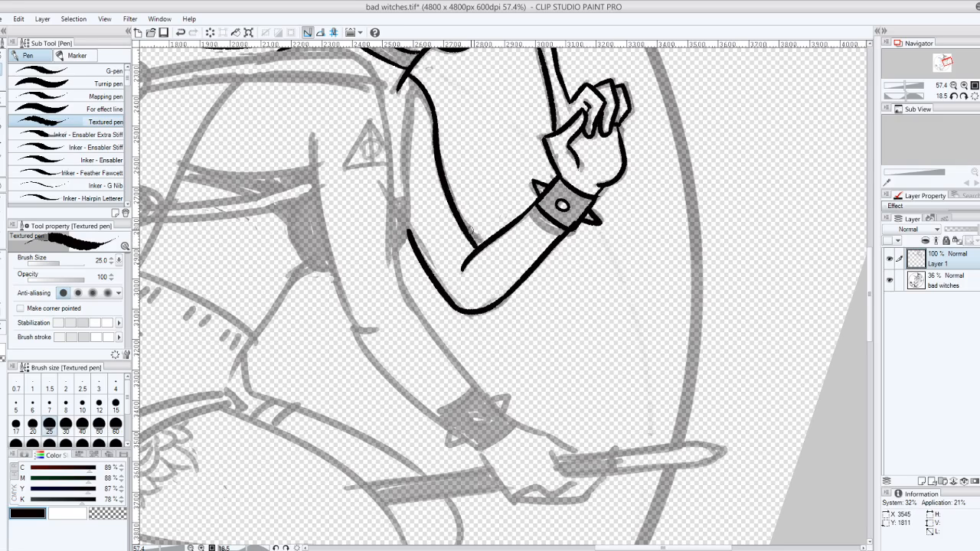
pyautogui.moveTo(471, 230)
pyautogui.mouseDown()
pyautogui.moveTo(547, 192)
pyautogui.moveTo(712, 235)
pyautogui.moveTo(700, 346)
pyautogui.moveTo(704, 336)
pyautogui.moveTo(597, 450)
pyautogui.moveTo(538, 438)
pyautogui.moveTo(575, 289)
pyautogui.moveTo(430, 146)
pyautogui.moveTo(390, 65)
pyautogui.moveTo(406, 67)
pyautogui.moveTo(520, 309)
pyautogui.moveTo(603, 353)
pyautogui.moveTo(549, 457)
pyautogui.moveTo(756, 441)
pyautogui.moveTo(619, 518)
pyautogui.mouseUp()
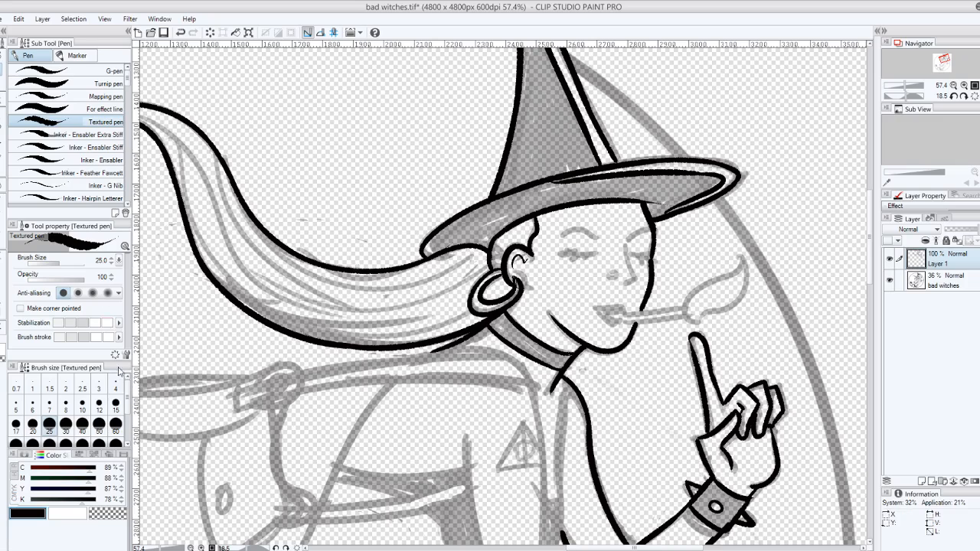
pyautogui.click(99, 403)
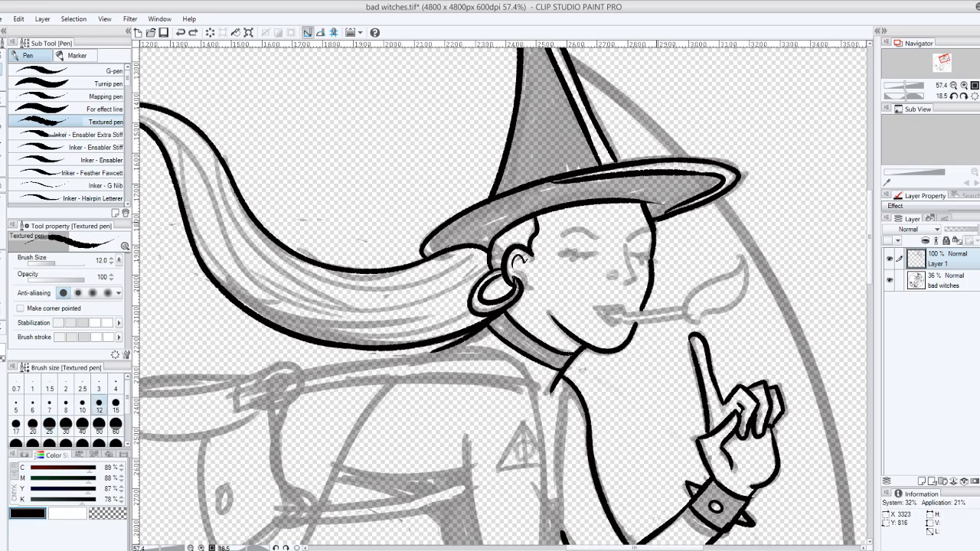
pyautogui.click(115, 403)
pyautogui.click(16, 423)
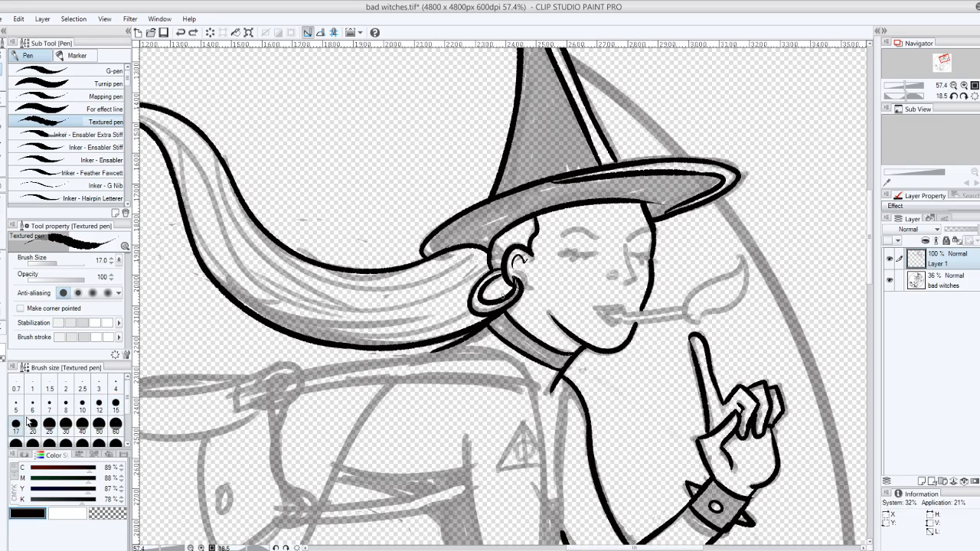
pyautogui.moveTo(628, 238); pyautogui.dragTo(655, 226)
pyautogui.moveTo(563, 234)
pyautogui.mouseDown()
pyautogui.moveTo(602, 239)
pyautogui.moveTo(633, 276)
pyautogui.moveTo(623, 286)
pyautogui.moveTo(617, 274)
pyautogui.mouseUp()
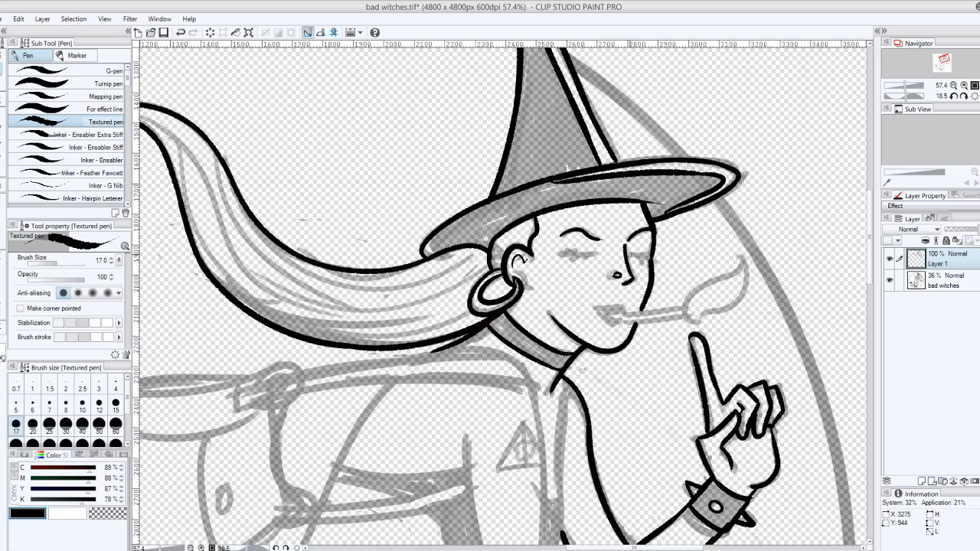
# Ink the two closed eyelids with their lashes, rotating the canvas to suit the strokes
pyautogui.moveTo(629, 260)
pyautogui.mouseDown()
pyautogui.moveTo(659, 254)
pyautogui.moveTo(539, 269)
pyautogui.mouseUp()
pyautogui.hotkey('ctrl', 'z')
pyautogui.moveTo(501, 300)
pyautogui.mouseDown()
pyautogui.moveTo(529, 287)
pyautogui.moveTo(499, 308)
pyautogui.mouseUp()
pyautogui.hotkey('ctrl', 'z')
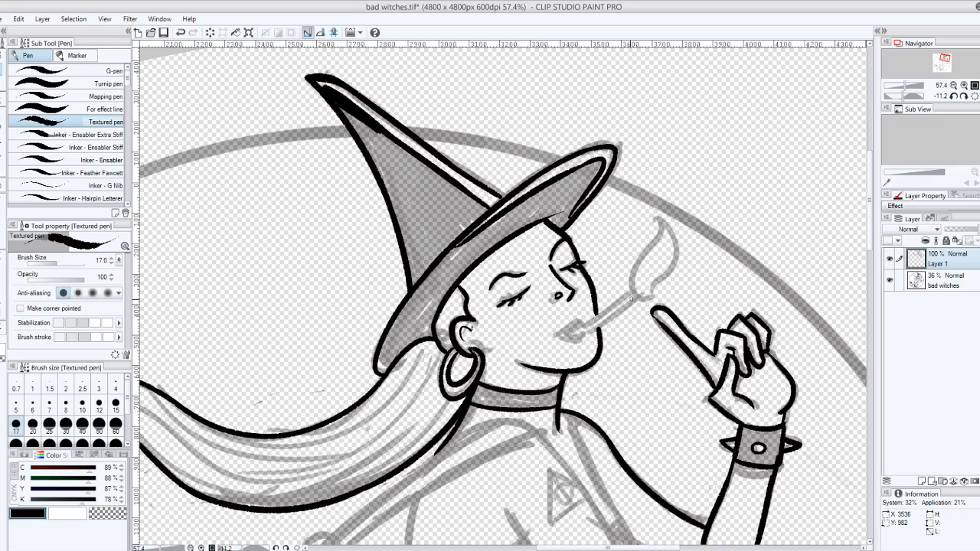
# Try to ink the two long edges of the cigarette from the mouth to the smoke
pyautogui.moveTo(632, 284)
pyautogui.mouseDown()
pyautogui.moveTo(577, 330)
pyautogui.moveTo(635, 298)
pyautogui.mouseUp()
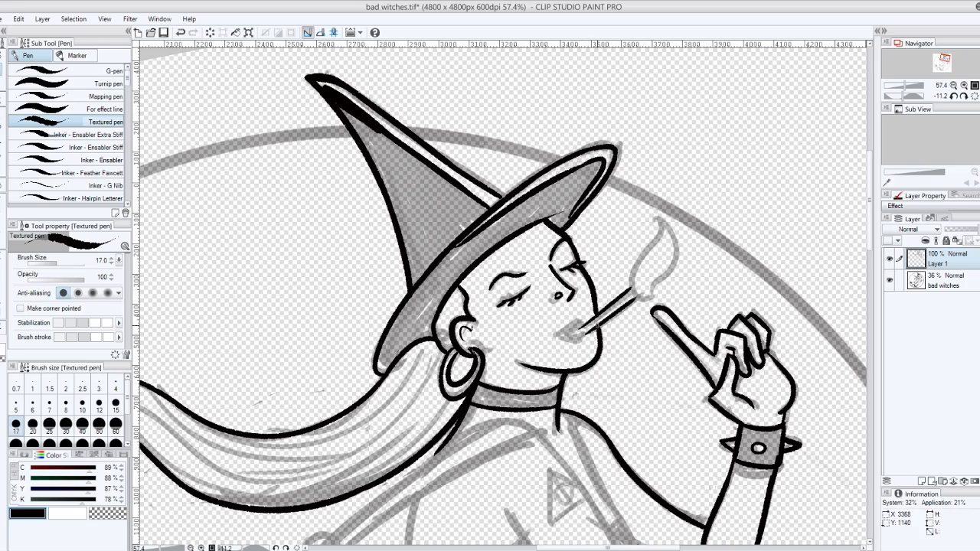
pyautogui.moveTo(579, 326); pyautogui.dragTo(593, 331)
pyautogui.hotkey('ctrl', 'z')
pyautogui.hotkey('ctrl', 'z')
pyautogui.hotkey('ctrl', 'z')
# Try to ink the lips' outline around the cigarette and the band across the cigarette
pyautogui.moveTo(580, 322); pyautogui.dragTo(555, 337)
pyautogui.moveTo(581, 333)
pyautogui.mouseDown()
pyautogui.moveTo(556, 338)
pyautogui.moveTo(583, 339)
pyautogui.moveTo(601, 320)
pyautogui.mouseUp()
pyautogui.hotkey('ctrl', 'z')
pyautogui.hotkey('ctrl', 'z')
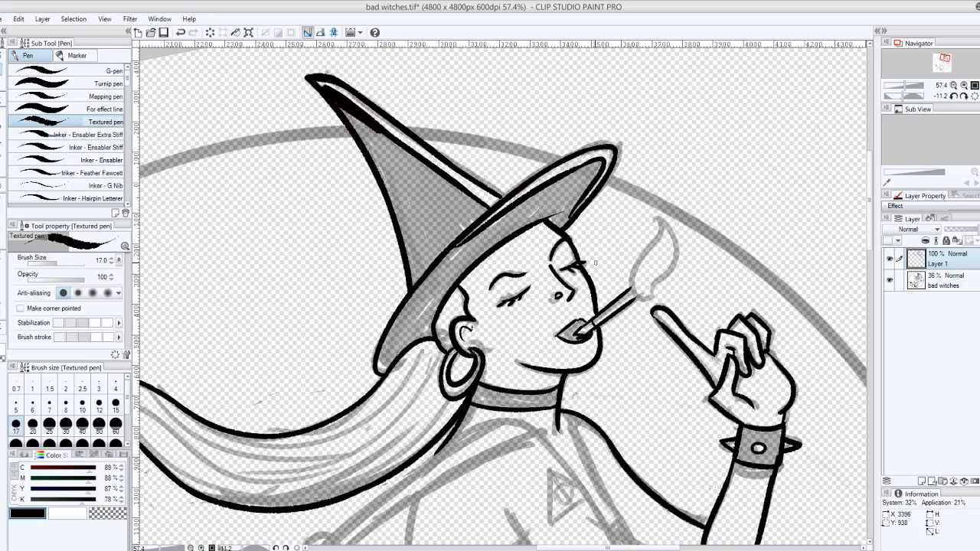
pyautogui.hotkey('ctrl', 'z')
pyautogui.hotkey('ctrl', 'z')
pyautogui.moveTo(603, 311); pyautogui.dragTo(627, 305)
# Try to fill the lips with black, switching to the Fill tool and back to the Textured pen
pyautogui.press('g')
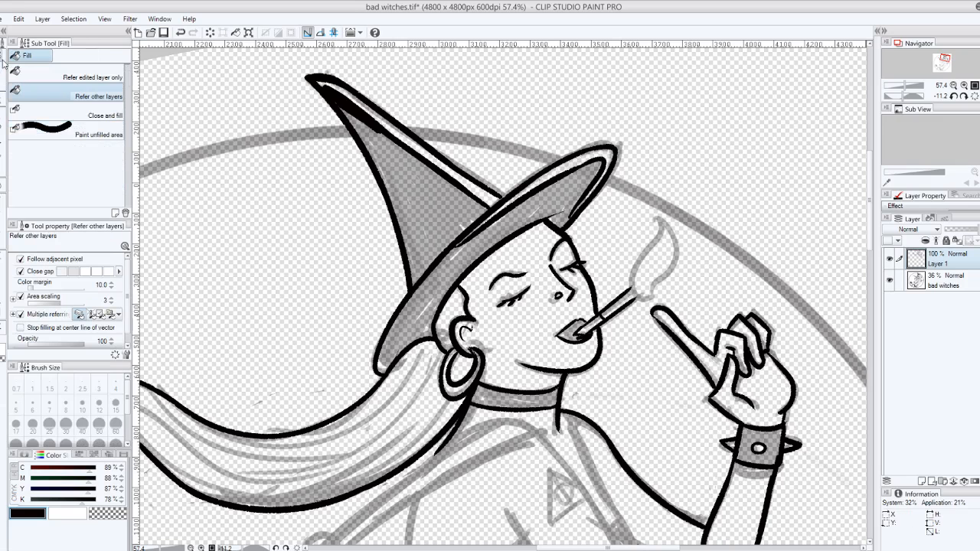
pyautogui.hotkey('ctrl', 'z')
pyautogui.press('p')
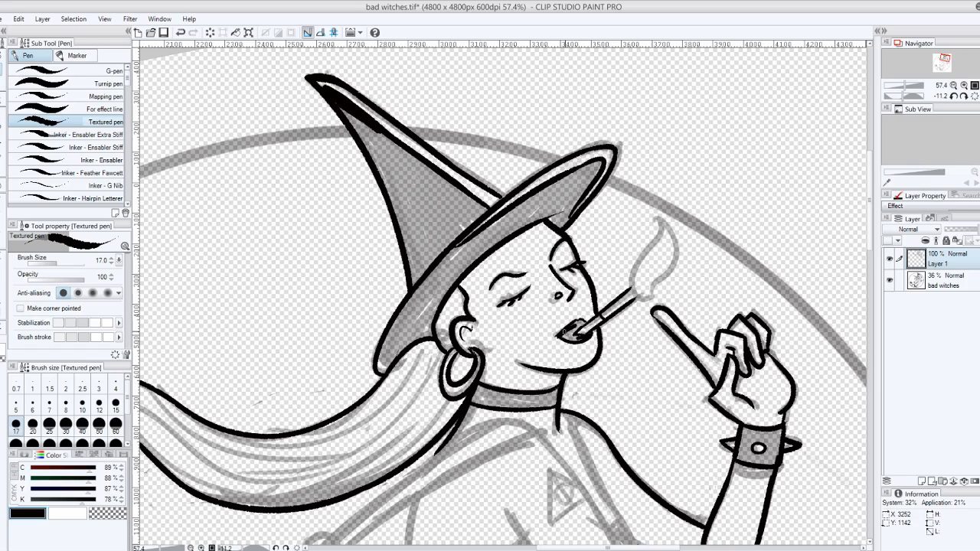
pyautogui.moveTo(584, 321)
pyautogui.mouseDown()
pyautogui.moveTo(569, 339)
pyautogui.moveTo(580, 333)
pyautogui.moveTo(476, 311)
pyautogui.moveTo(496, 235)
pyautogui.mouseUp()
pyautogui.hotkey('ctrl', 'z')
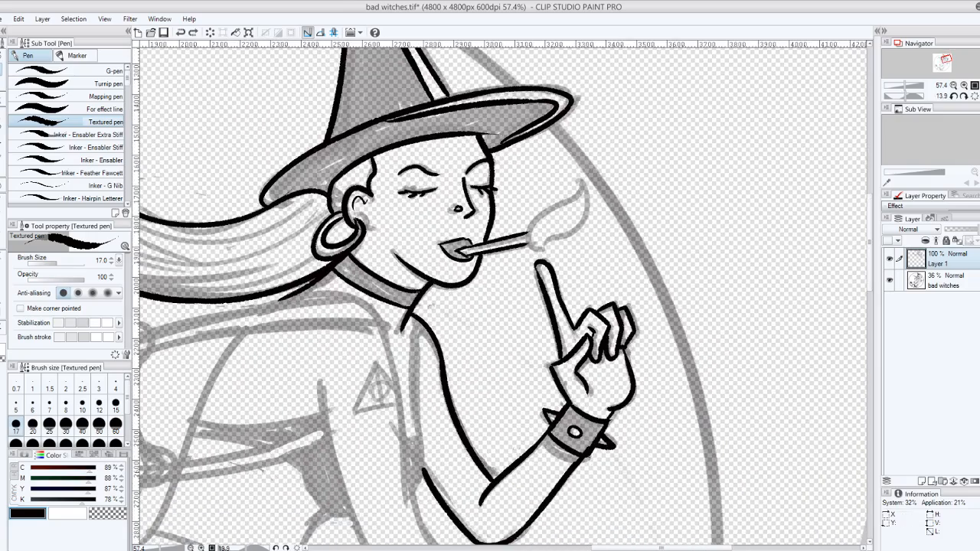
# Undo all the inked strokes of the lips and cigarette
pyautogui.hotkey('ctrl', 'z')
pyautogui.hotkey('ctrl', 'z')
pyautogui.hotkey('ctrl', 'z')
pyautogui.hotkey('ctrl', 'z')
pyautogui.hotkey('ctrl', 'z')
pyautogui.hotkey('ctrl', 'z')
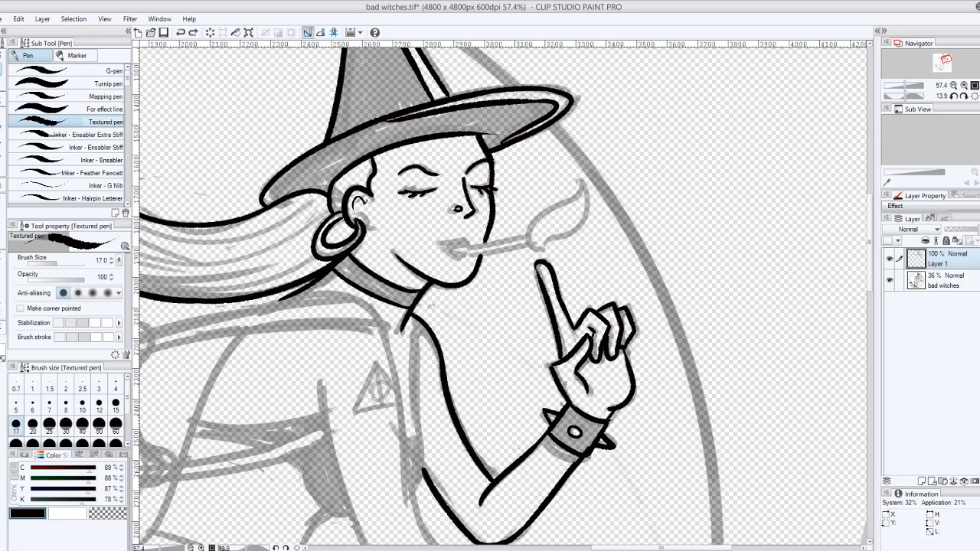
# Rotate the canvas and try again to ink the upper and lower lip outlines
pyautogui.moveTo(533, 161); pyautogui.dragTo(505, 186)
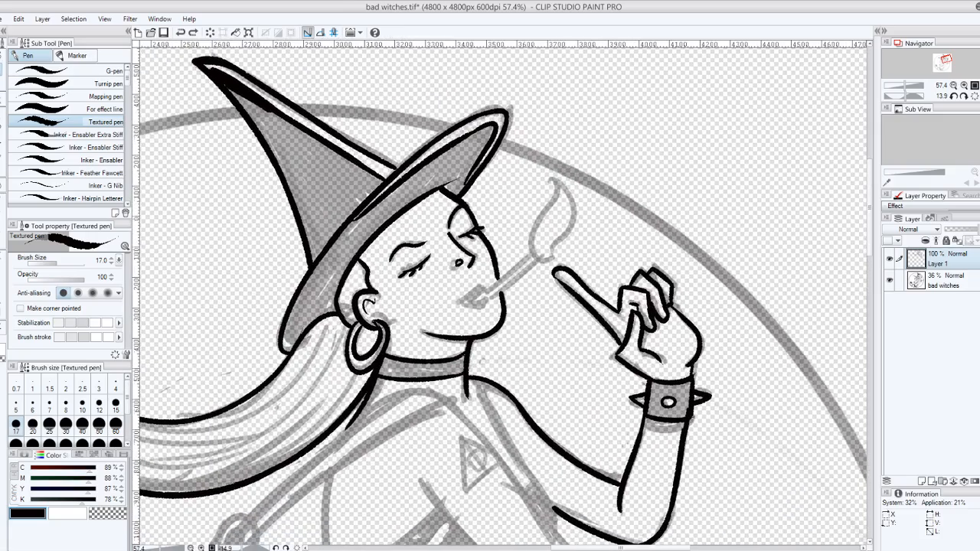
pyautogui.moveTo(457, 302)
pyautogui.mouseDown()
pyautogui.moveTo(491, 284)
pyautogui.moveTo(482, 305)
pyautogui.moveTo(494, 295)
pyautogui.mouseUp()
pyautogui.hotkey('ctrl', 'z')
pyautogui.hotkey('ctrl', 'z')
pyautogui.hotkey('ctrl', 'z')
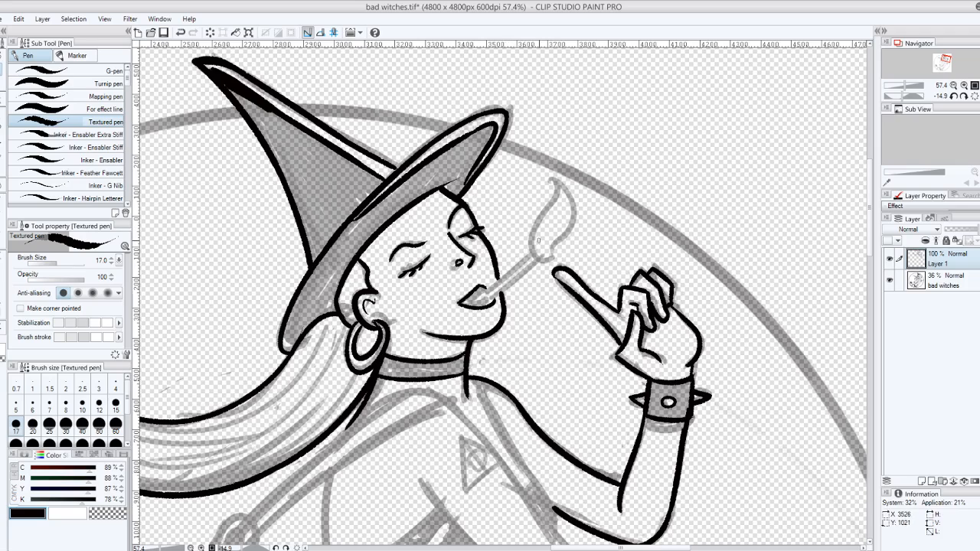
# Try to ink the cigarette's two edges again, running from the lips to the base of the smoke
pyautogui.moveTo(485, 291); pyautogui.dragTo(530, 256)
pyautogui.moveTo(488, 298); pyautogui.dragTo(541, 259)
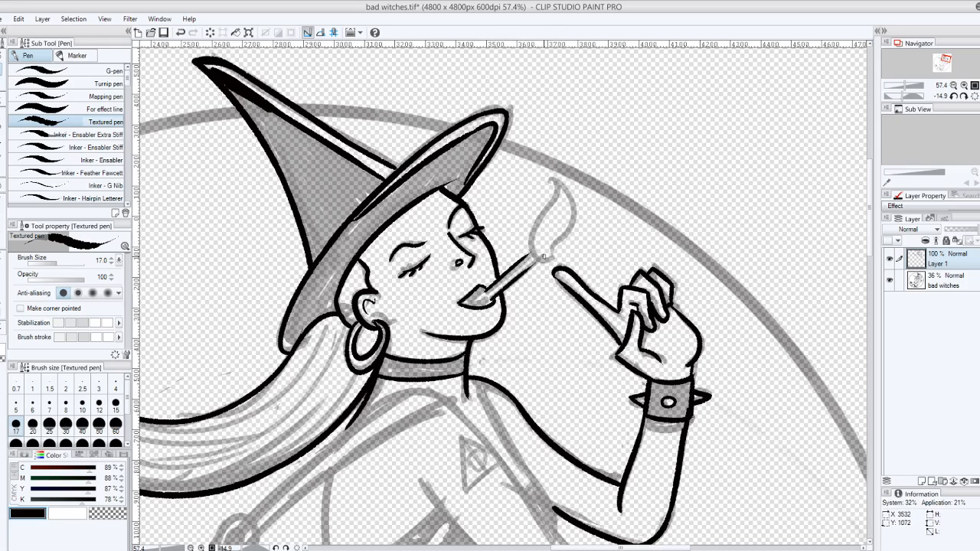
pyautogui.hotkey('ctrl', 'z')
pyautogui.moveTo(487, 295); pyautogui.dragTo(535, 260)
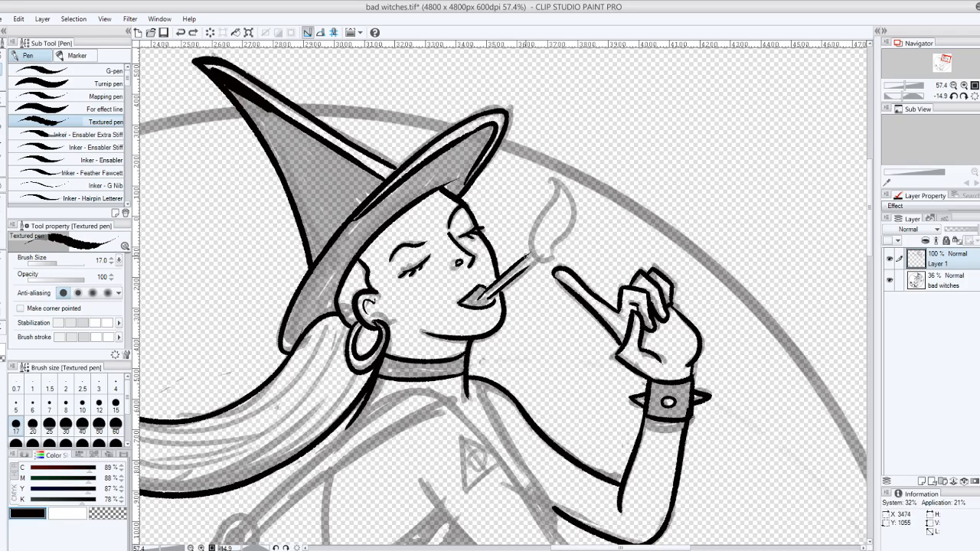
# Undo the second attempt at the cigarette and lip strokes
pyautogui.hotkey('ctrl', 'z')
pyautogui.hotkey('ctrl', 'z')
pyautogui.hotkey('ctrl', 'z')
pyautogui.hotkey('ctrl', 'z')
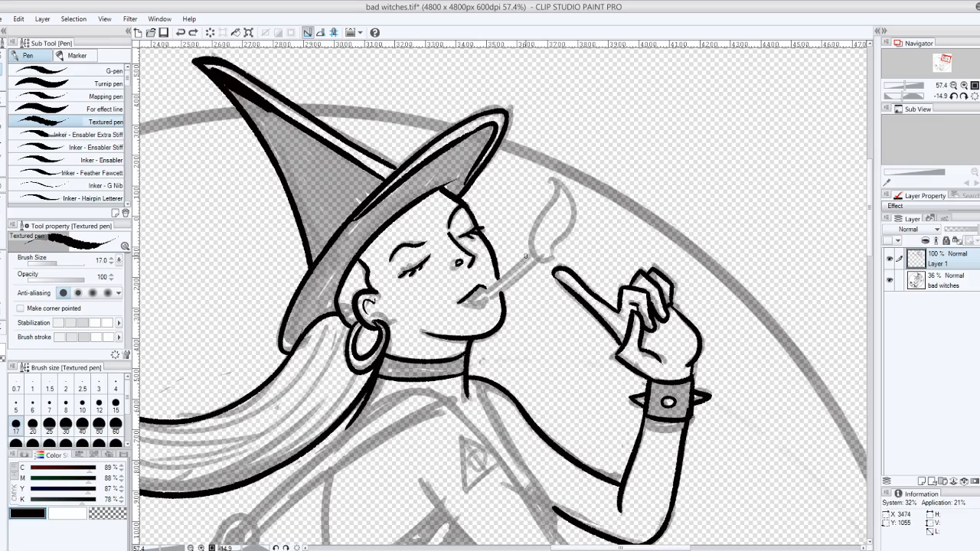
pyautogui.hotkey('ctrl', 'z')
pyautogui.scroll(-5, 525, 256)
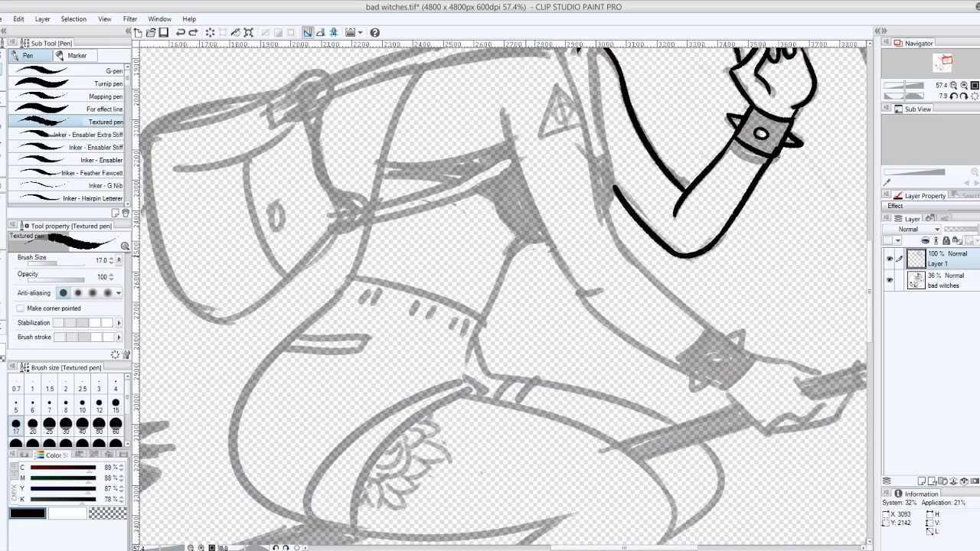
pyautogui.scroll(5, 500, 295)
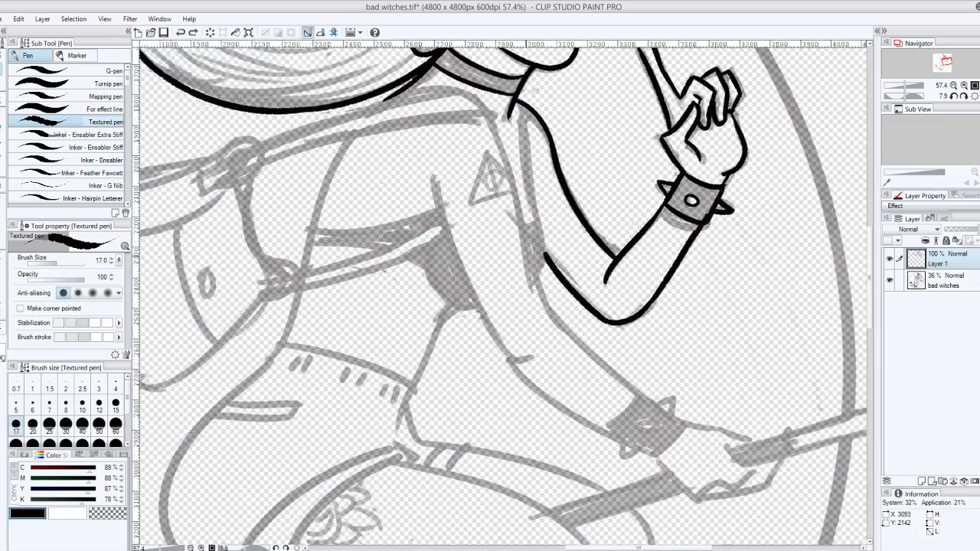
pyautogui.moveTo(428, 306); pyautogui.dragTo(390, 326)
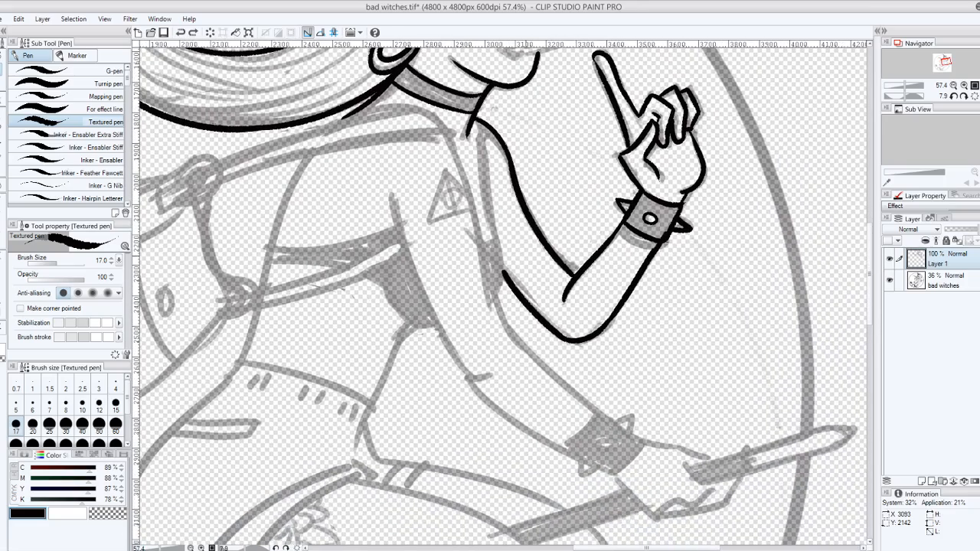
# Set the brush size to 25 and ink the underside of the lowered arm from armpit to wrist, including the elbow crease
pyautogui.click(49, 423)
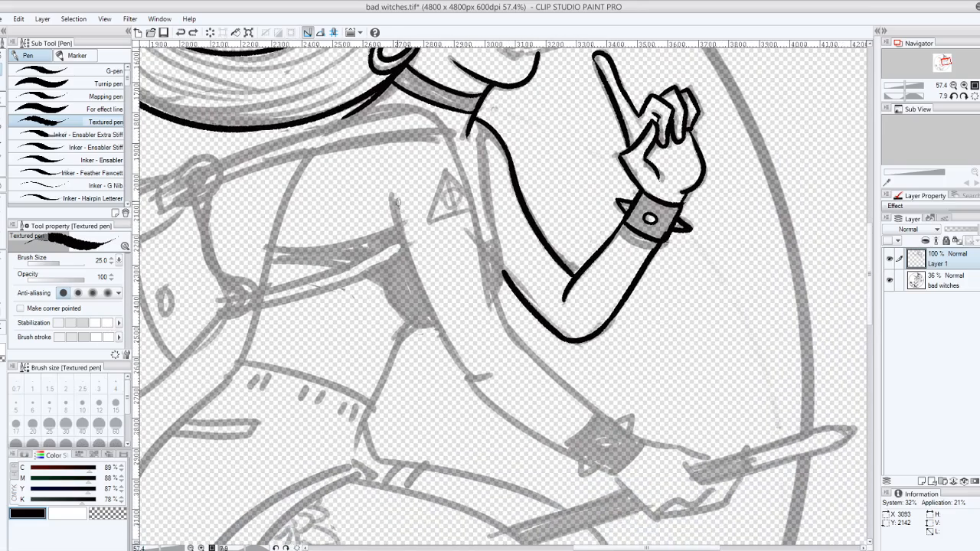
pyautogui.moveTo(391, 198)
pyautogui.mouseDown()
pyautogui.moveTo(457, 365)
pyautogui.moveTo(427, 312)
pyautogui.mouseUp()
pyautogui.hotkey('ctrl', 'z')
pyautogui.moveTo(466, 378); pyautogui.dragTo(437, 320)
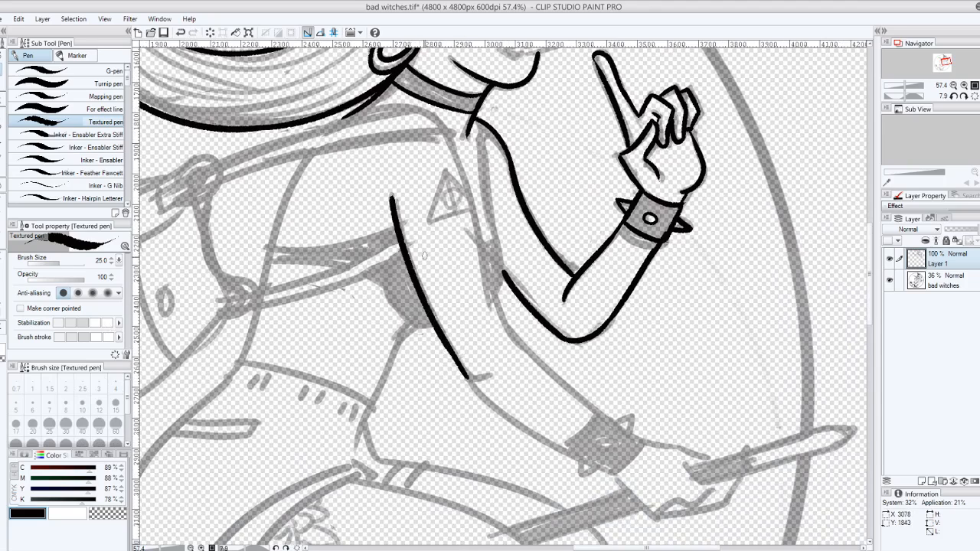
pyautogui.moveTo(489, 376)
pyautogui.mouseDown()
pyautogui.moveTo(467, 375)
pyautogui.moveTo(472, 355)
pyautogui.moveTo(488, 377)
pyautogui.moveTo(531, 268)
pyautogui.moveTo(548, 305)
pyautogui.mouseUp()
pyautogui.moveTo(474, 376); pyautogui.dragTo(551, 239)
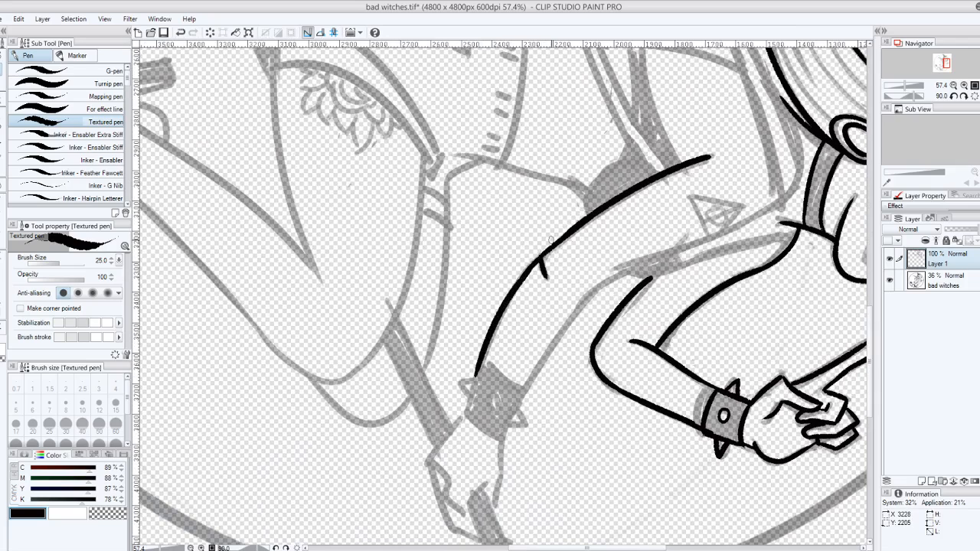
# Ink the upper edge of the lowered forearm from the spiked wristband towards the elbow
pyautogui.moveTo(504, 434); pyautogui.dragTo(590, 301)
pyautogui.hotkey('ctrl', 'z')
pyautogui.hotkey('ctrl', 'z')
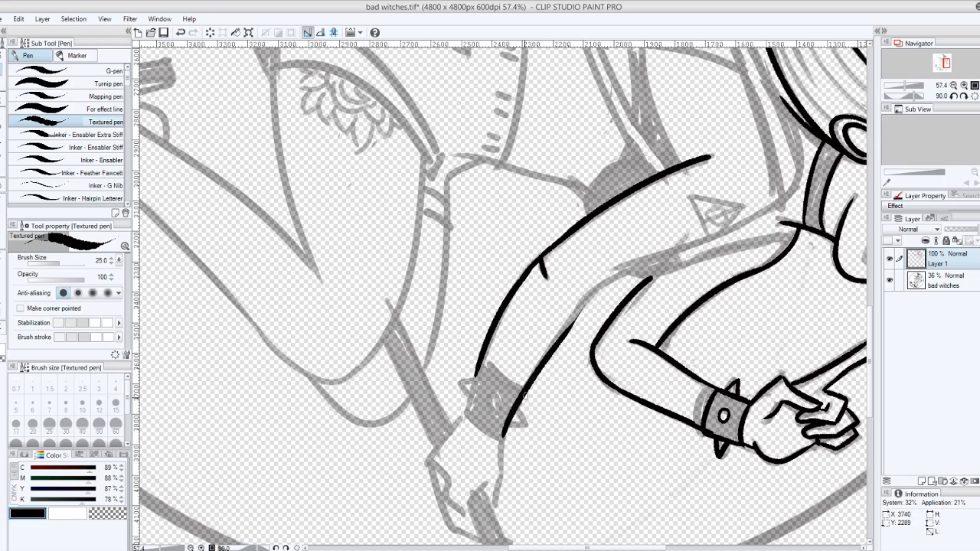
pyautogui.hotkey('ctrl', 'z')
pyautogui.moveTo(503, 438); pyautogui.dragTo(598, 276)
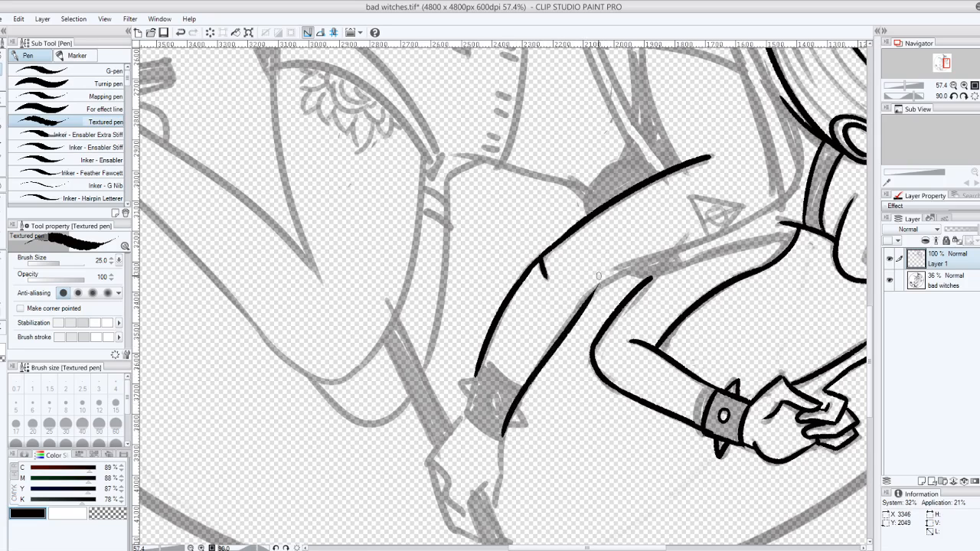
# Try to ink the shoulder line running from beneath the ponytail towards the neck
pyautogui.press('-')
pyautogui.press('-')
pyautogui.press('-')
pyautogui.press('-')
pyautogui.press('-')
pyautogui.press('-')
pyautogui.press('-')
pyautogui.press('-')
pyautogui.press('-')
pyautogui.press('-')
pyautogui.press('-')
pyautogui.press('-')
pyautogui.press('-')
pyautogui.press('-')
pyautogui.press('-')
pyautogui.press('-')
pyautogui.press('-')
pyautogui.press('-')
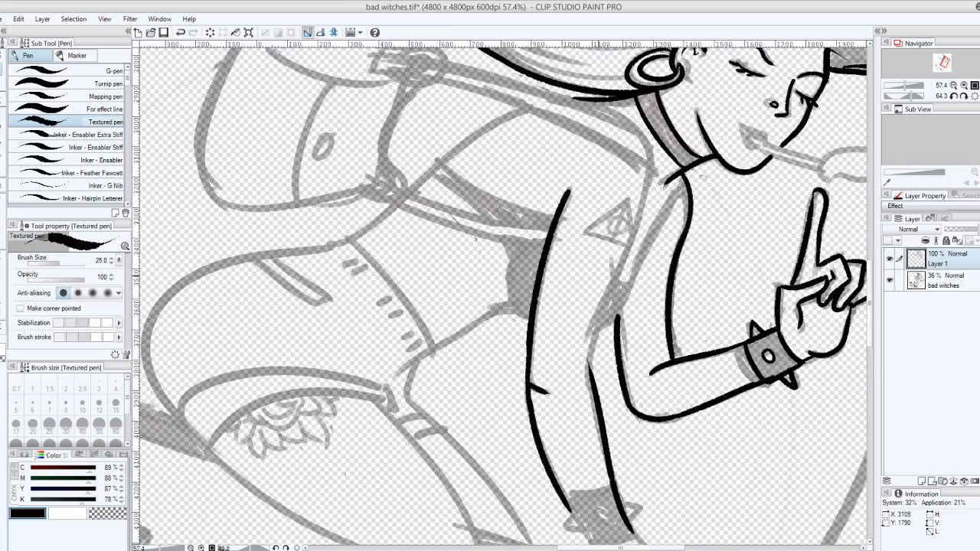
pyautogui.press('-')
pyautogui.press('-')
pyautogui.press('-')
pyautogui.press('-')
pyautogui.press('-')
pyautogui.press('-')
pyautogui.press('-')
pyautogui.press('-')
pyautogui.press('-')
pyautogui.press('-')
pyautogui.press('-')
pyautogui.press('-')
pyautogui.press('-')
pyautogui.press('-')
pyautogui.press('-')
pyautogui.press('-')
pyautogui.press('-')
pyautogui.press('-')
pyautogui.press('-')
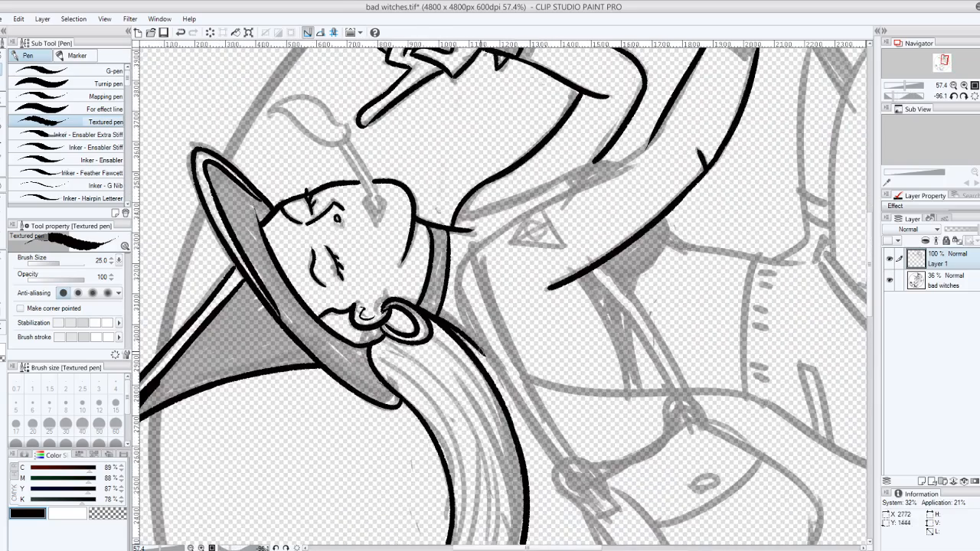
pyautogui.moveTo(487, 355); pyautogui.dragTo(455, 228)
pyautogui.hotkey('ctrl', 'z')
pyautogui.moveTo(487, 357); pyautogui.dragTo(459, 243)
pyautogui.hotkey('ctrl', 'z')
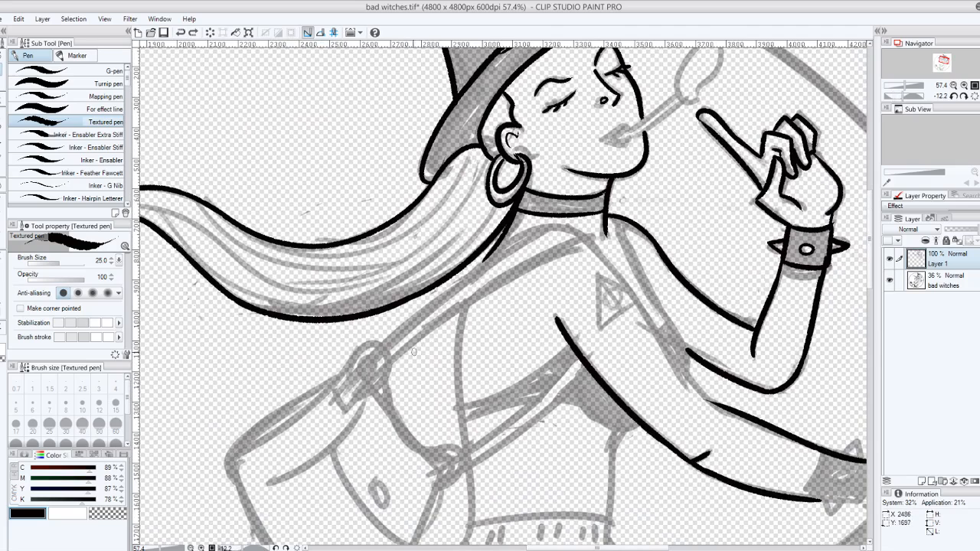
# Ink the lower edge of the bag strap from its ring up to the base of the neck
pyautogui.moveTo(370, 377); pyautogui.dragTo(586, 242)
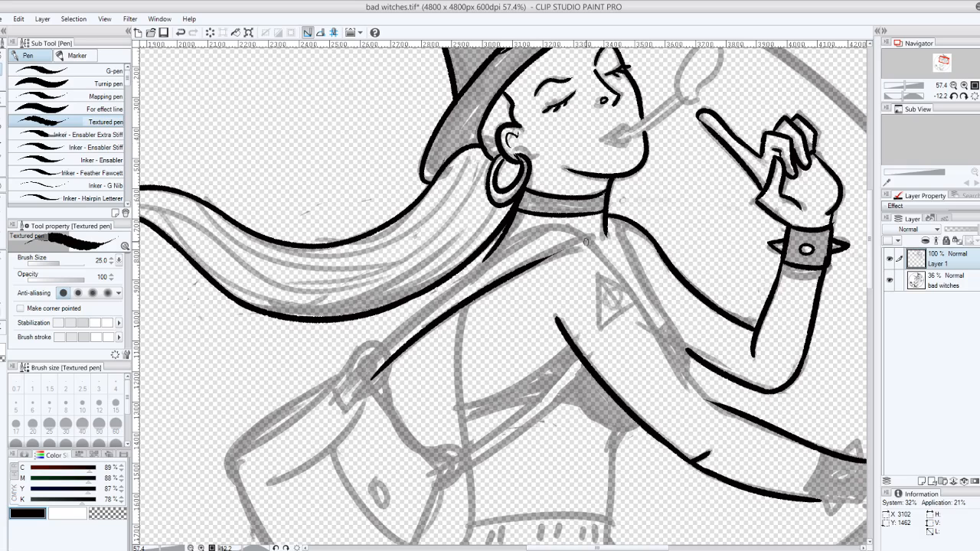
pyautogui.hotkey('ctrl', 'z')
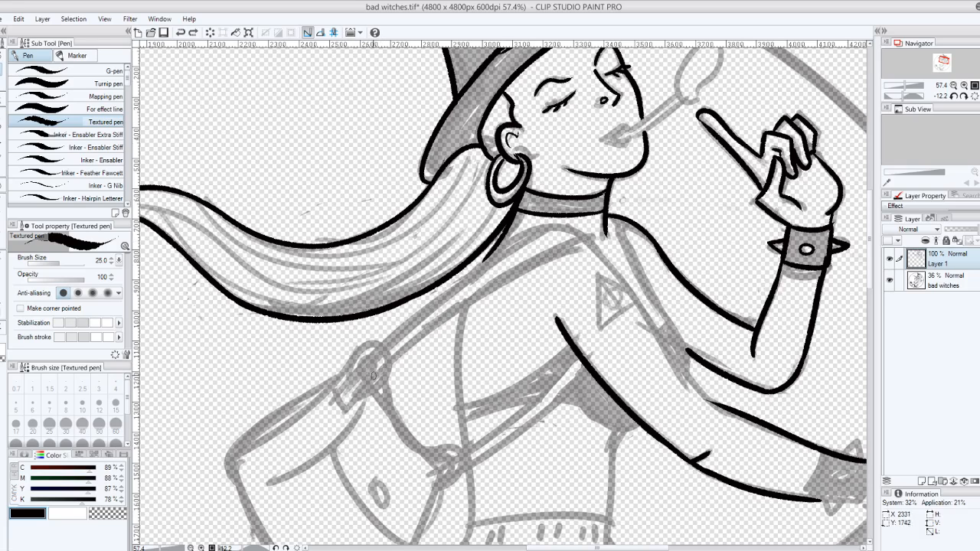
pyautogui.moveTo(372, 377); pyautogui.dragTo(580, 246)
pyautogui.hotkey('ctrl', 'z')
pyautogui.moveTo(370, 378)
pyautogui.mouseDown()
pyautogui.moveTo(492, 274)
pyautogui.moveTo(576, 235)
pyautogui.mouseUp()
pyautogui.hotkey('ctrl', 'z')
pyautogui.moveTo(373, 377); pyautogui.dragTo(611, 228)
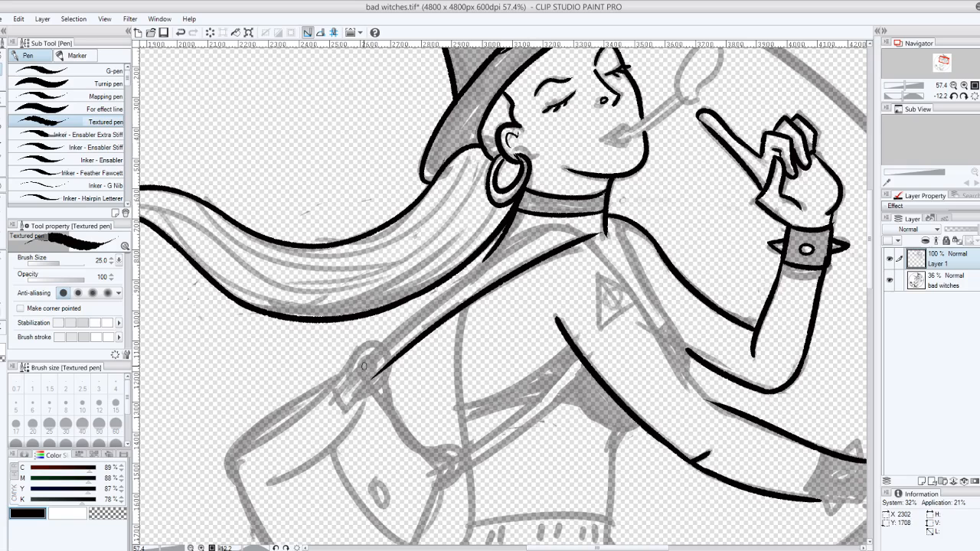
# Ink the upper edge of the bag strap from its ring to just below the choker
pyautogui.moveTo(369, 375)
pyautogui.mouseDown()
pyautogui.moveTo(417, 314)
pyautogui.moveTo(601, 225)
pyautogui.mouseUp()
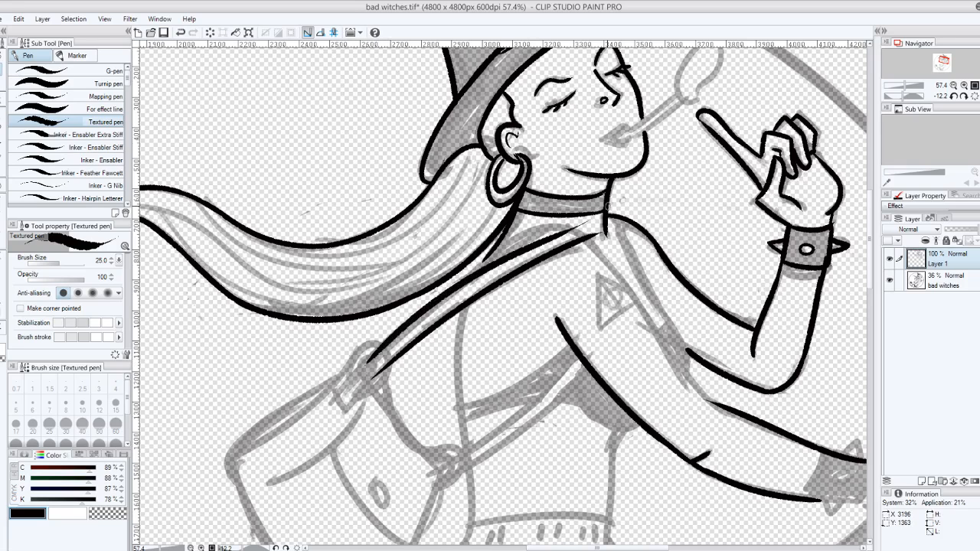
pyautogui.hotkey('ctrl', 'z')
pyautogui.moveTo(364, 369); pyautogui.dragTo(582, 210)
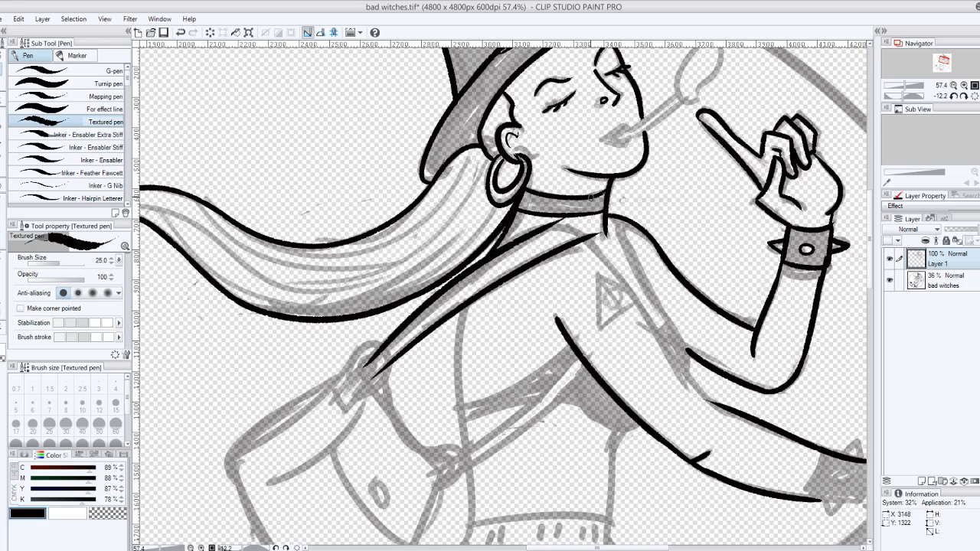
pyautogui.hotkey('ctrl', 'z')
pyautogui.moveTo(366, 366); pyautogui.dragTo(547, 231)
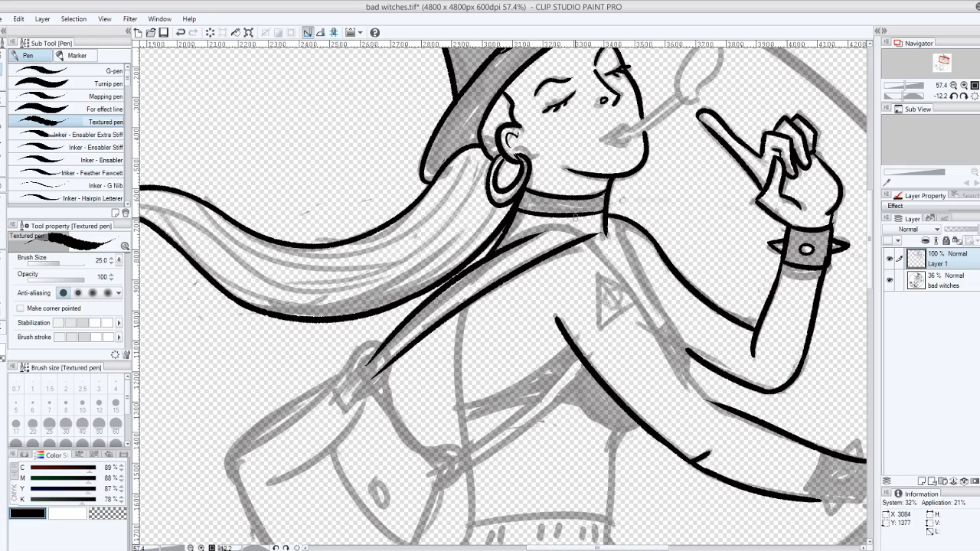
pyautogui.hotkey('ctrl', 'z')
pyautogui.moveTo(371, 362); pyautogui.dragTo(566, 219)
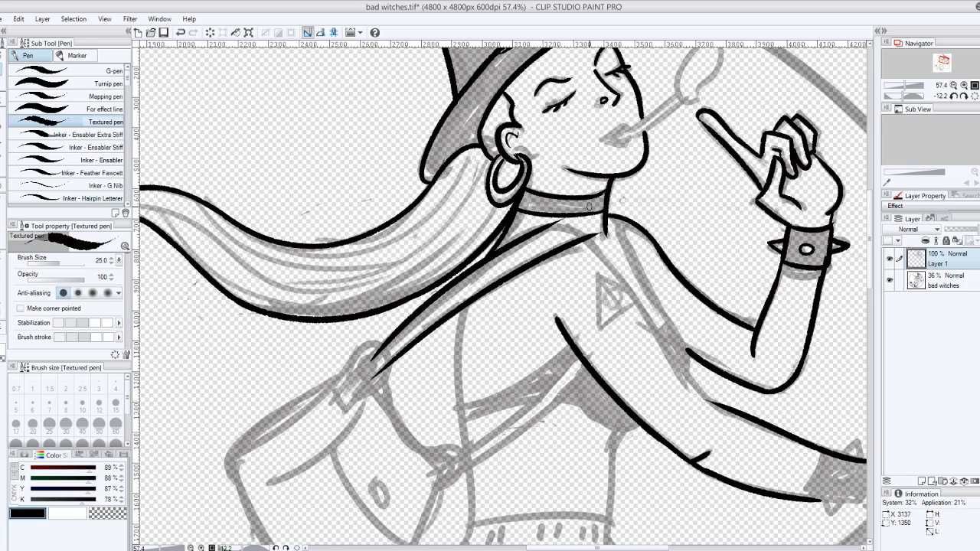
# Erase the overshooting end of the strap's lower edge beside the neck line
pyautogui.press('e')
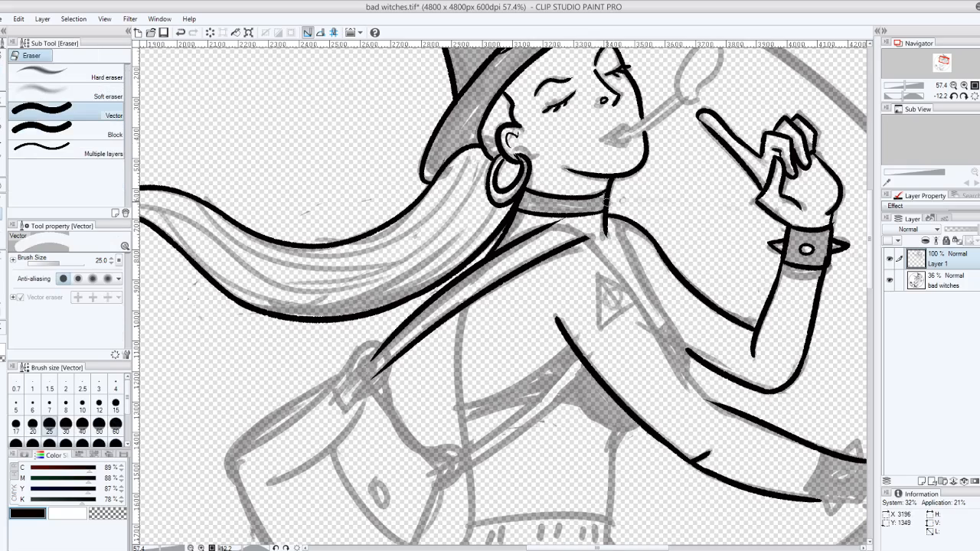
pyautogui.moveTo(607, 202); pyautogui.dragTo(491, 155)
pyautogui.moveTo(491, 156); pyautogui.dragTo(478, 241)
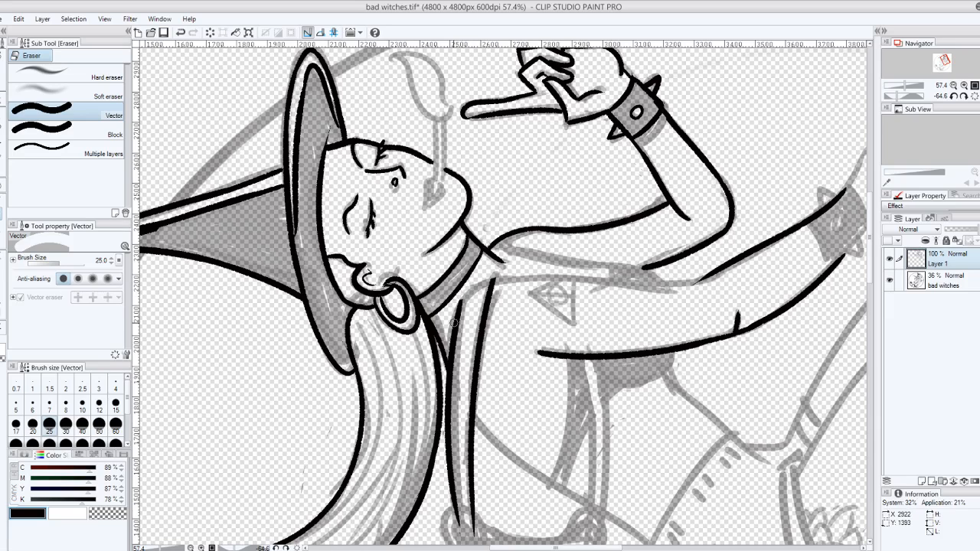
pyautogui.moveTo(454, 323); pyautogui.dragTo(550, 126)
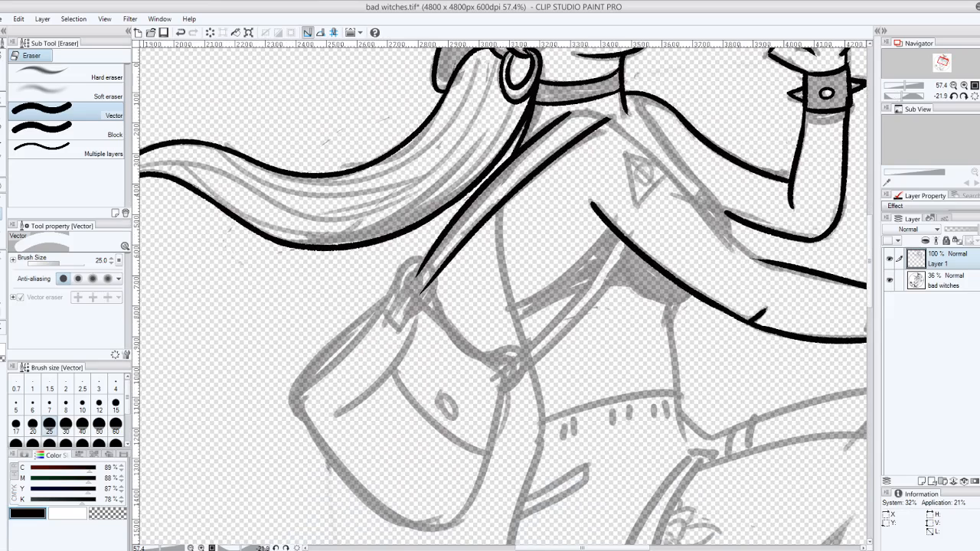
# Ink the ring that joins the strap to the bag with the Textured pen
pyautogui.press('p')
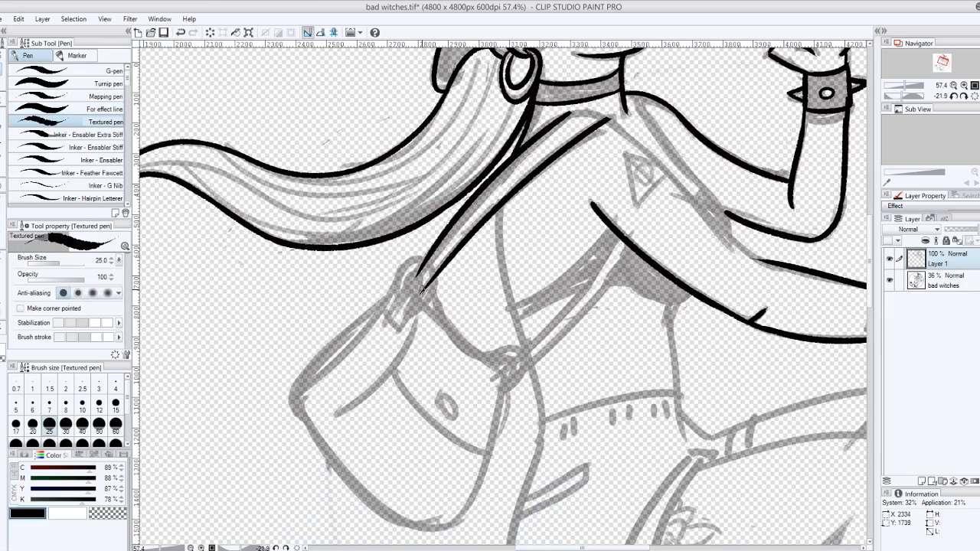
pyautogui.moveTo(421, 293)
pyautogui.mouseDown()
pyautogui.moveTo(435, 272)
pyautogui.moveTo(419, 295)
pyautogui.mouseUp()
pyautogui.hotkey('ctrl', 'z')
pyautogui.moveTo(405, 287); pyautogui.dragTo(425, 257)
pyautogui.hotkey('ctrl', 'z')
pyautogui.hotkey('ctrl', 'z')
pyautogui.hotkey('ctrl', 'z')
pyautogui.moveTo(396, 294); pyautogui.dragTo(426, 257)
pyautogui.moveTo(415, 301); pyautogui.dragTo(445, 277)
pyautogui.hotkey('ctrl', 'z')
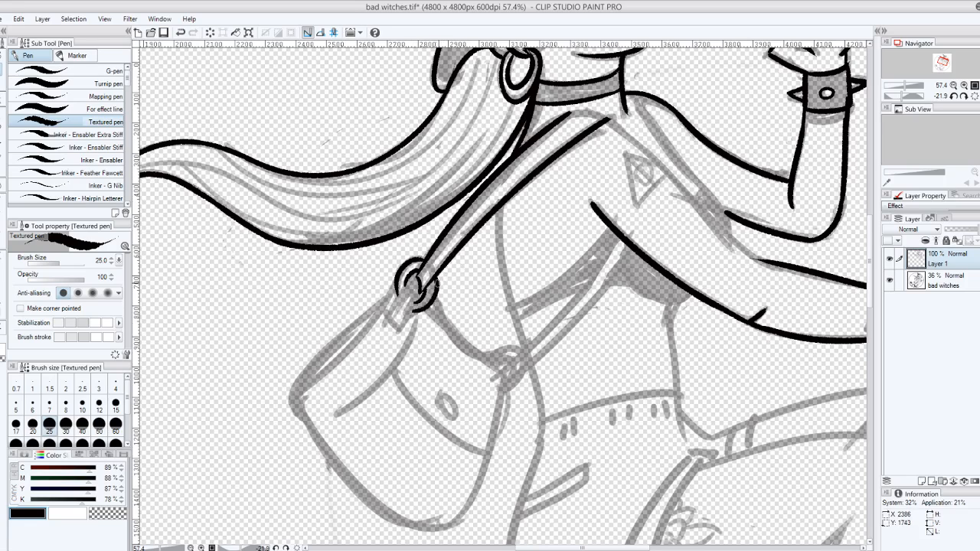
pyautogui.hotkey('ctrl', 'z')
# Ink the curve over the top of the shoulder, continuing the strap's upper edge
pyautogui.moveTo(437, 284)
pyautogui.mouseDown()
pyautogui.moveTo(472, 238)
pyautogui.moveTo(304, 421)
pyautogui.mouseUp()
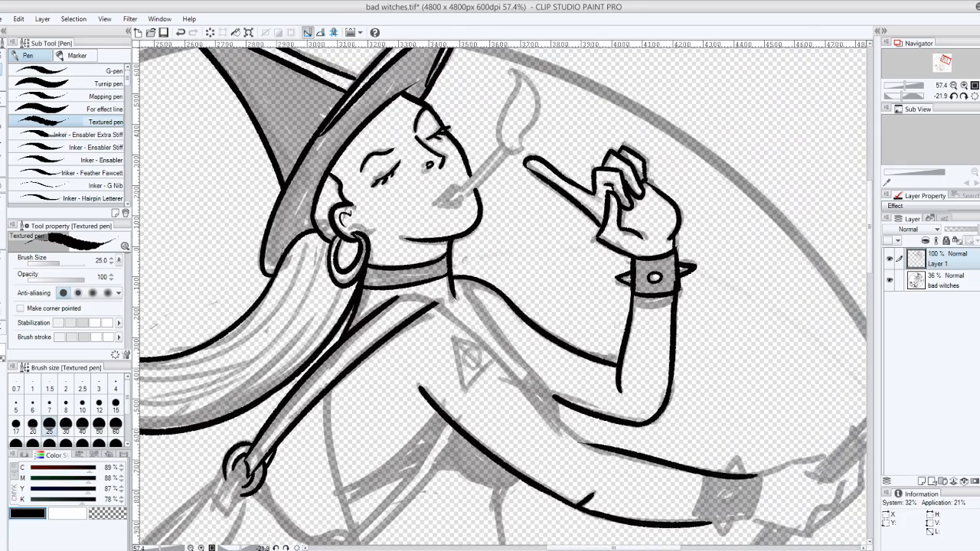
pyautogui.moveTo(655, 278); pyautogui.dragTo(598, 364)
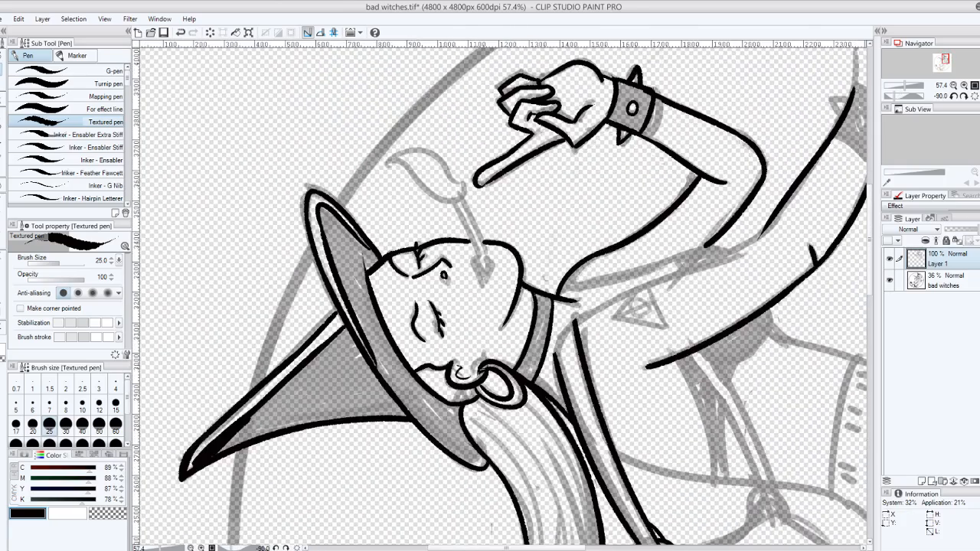
pyautogui.moveTo(562, 399)
pyautogui.mouseDown()
pyautogui.moveTo(575, 308)
pyautogui.moveTo(546, 344)
pyautogui.moveTo(609, 268)
pyautogui.mouseUp()
pyautogui.hotkey('ctrl', 'z')
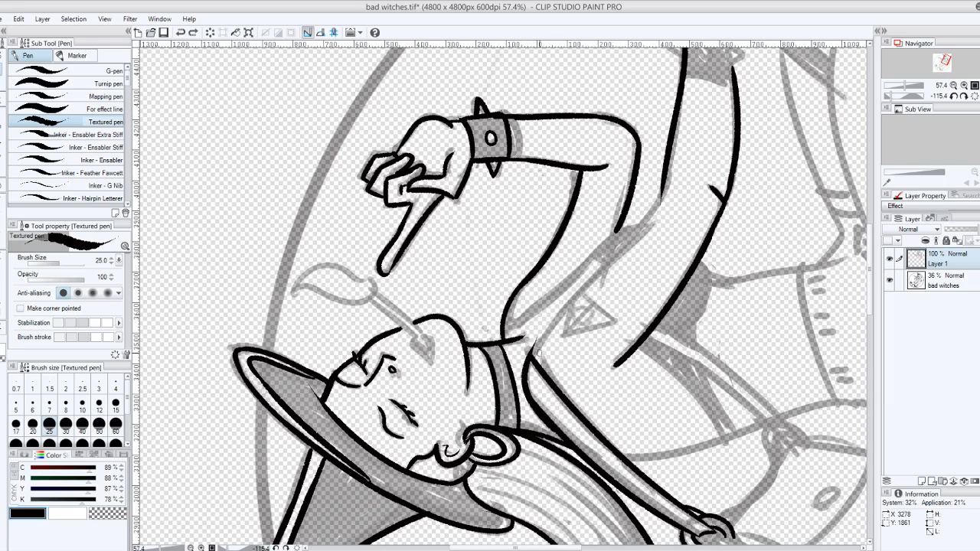
# Try to ink the lowered arm's front edge from the shoulder curve down to the inked forearm line
pyautogui.moveTo(525, 374); pyautogui.dragTo(610, 258)
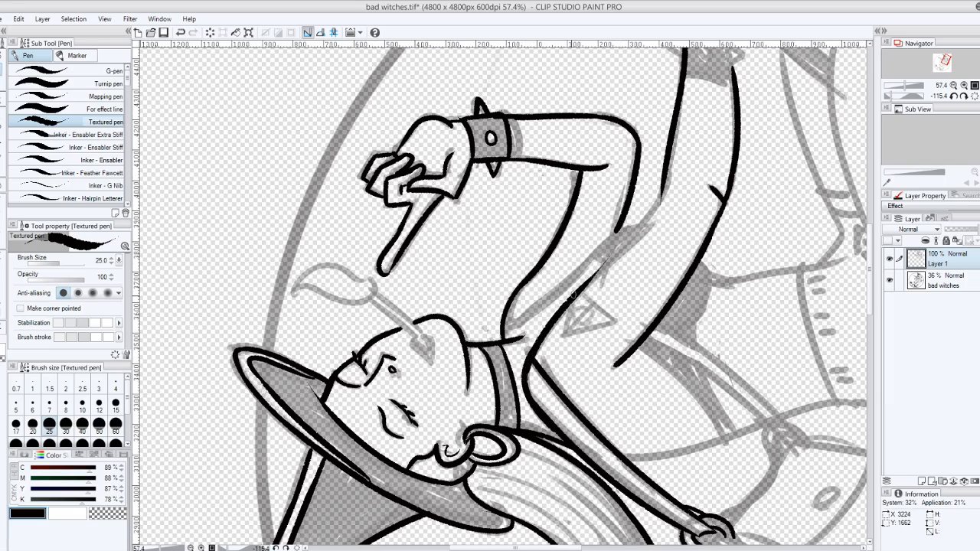
pyautogui.hotkey('ctrl', 'z')
pyautogui.moveTo(526, 373); pyautogui.dragTo(609, 260)
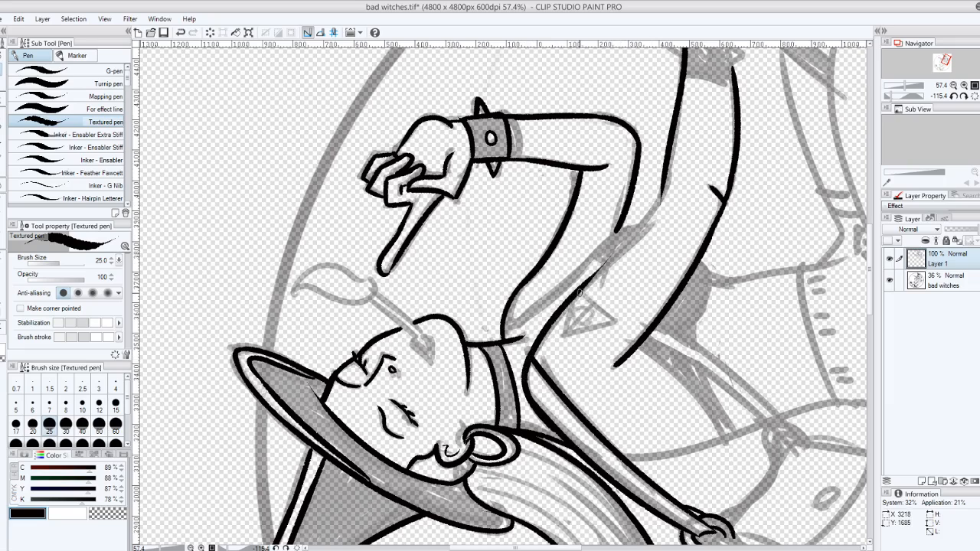
pyautogui.moveTo(580, 293)
pyautogui.mouseDown()
pyautogui.moveTo(676, 177)
pyautogui.moveTo(654, 216)
pyautogui.moveTo(646, 220)
pyautogui.moveTo(666, 177)
pyautogui.mouseUp()
pyautogui.hotkey('ctrl', 'z')
pyautogui.moveTo(640, 231); pyautogui.dragTo(663, 179)
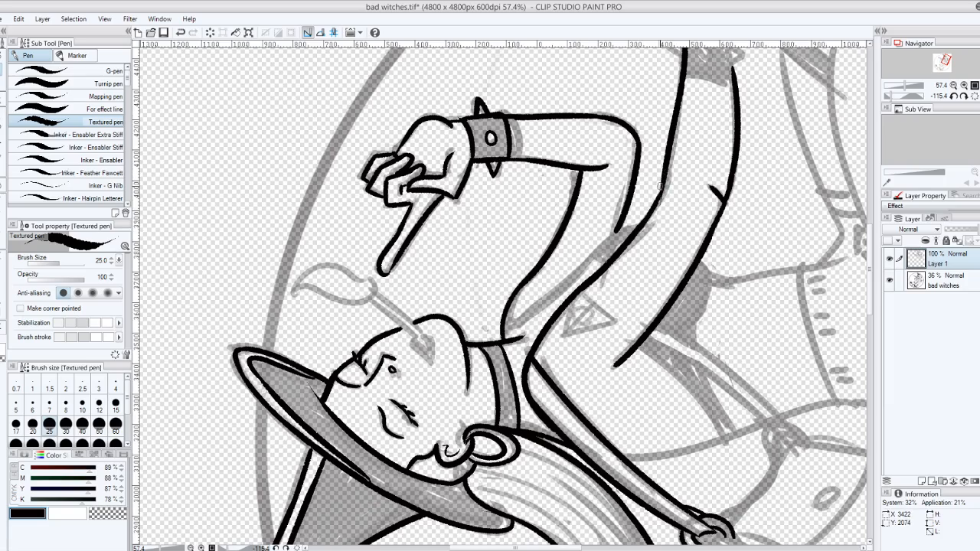
# Examine the inked arms, shoulder and strap against the whole figure sketch
pyautogui.moveTo(502, 296); pyautogui.dragTo(492, 461)
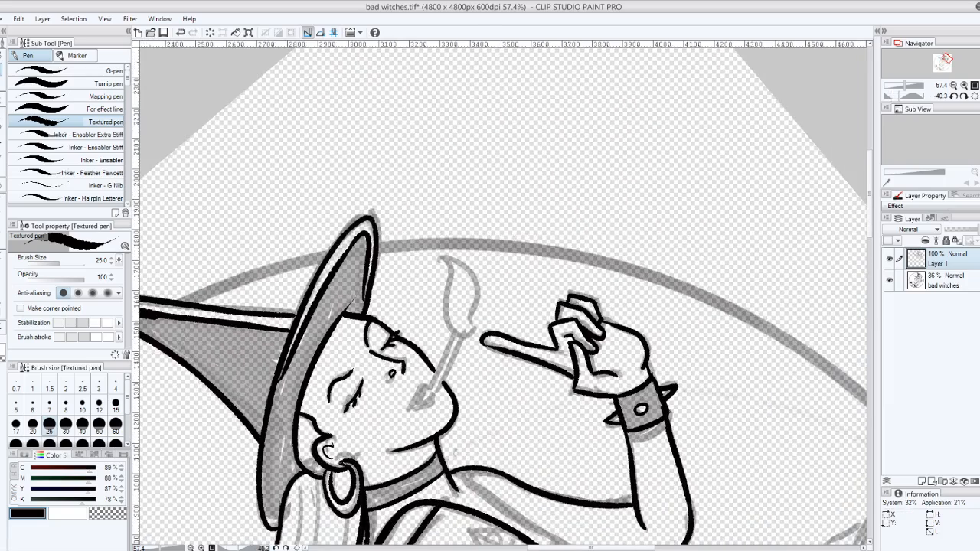
pyautogui.moveTo(503, 296); pyautogui.dragTo(548, 91)
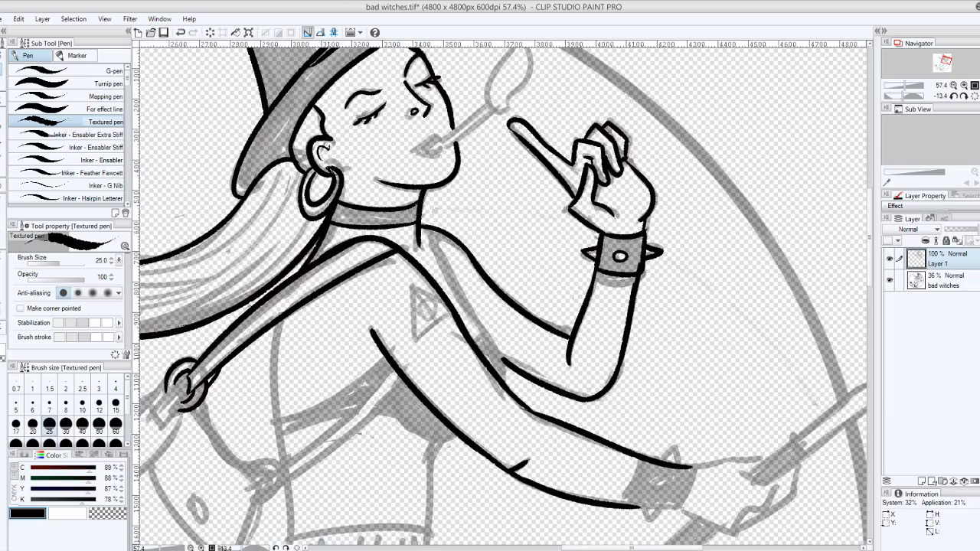
pyautogui.scroll(-3, 649, 284)
pyautogui.moveTo(503, 295); pyautogui.dragTo(422, 292)
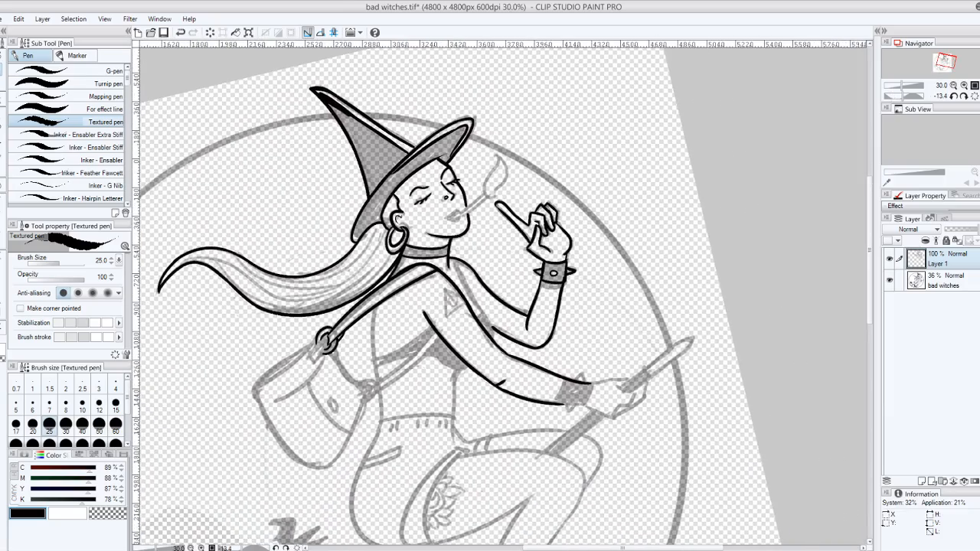
pyautogui.scroll(-1, 649, 306)
pyautogui.moveTo(503, 295); pyautogui.dragTo(491, 293)
pyautogui.moveTo(356, 124); pyautogui.dragTo(492, 56)
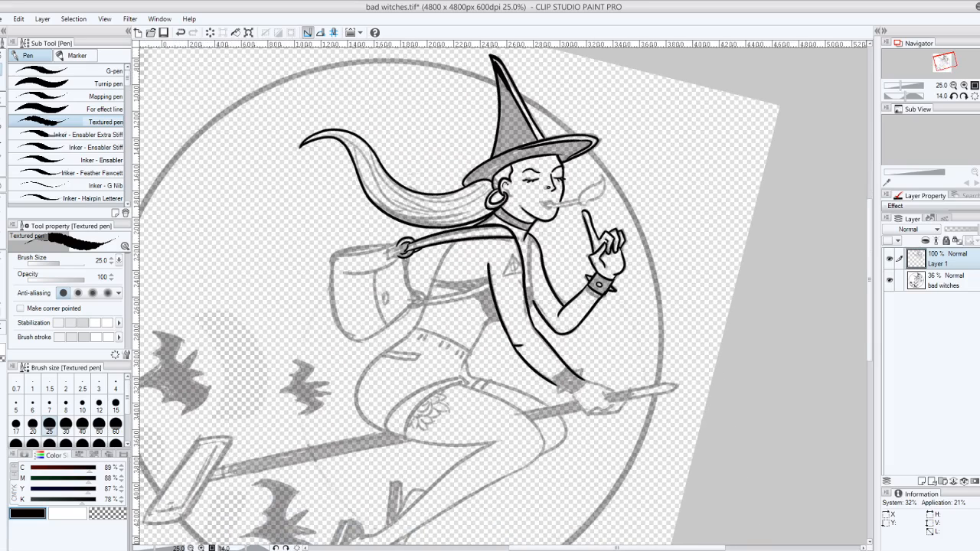
# Undo the strokes of the lowered arm's front edge below the shoulder curve
pyautogui.scroll(5, 551, 288)
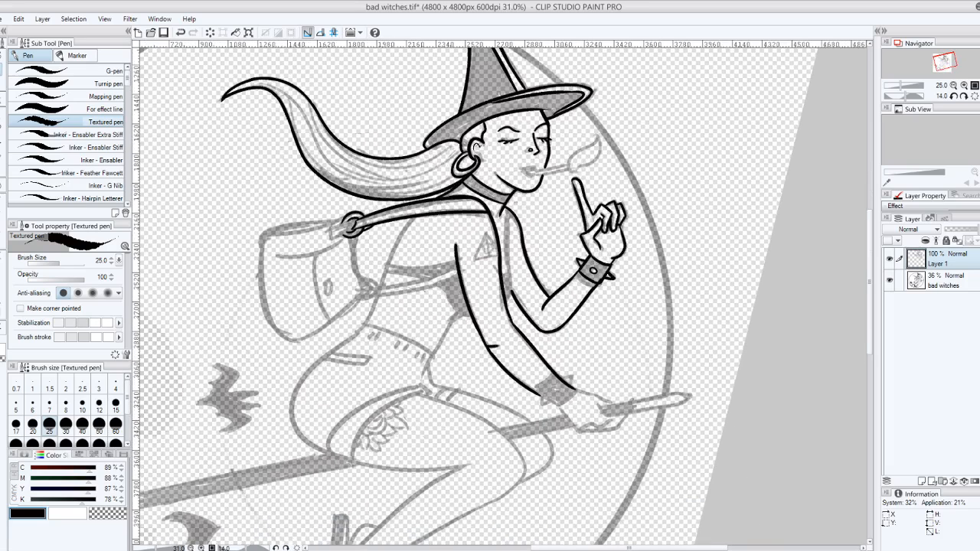
pyautogui.hotkey('ctrl', 'z')
pyautogui.hotkey('ctrl', 'z')
pyautogui.hotkey('ctrl', 'z')
pyautogui.hotkey('ctrl', 'z')
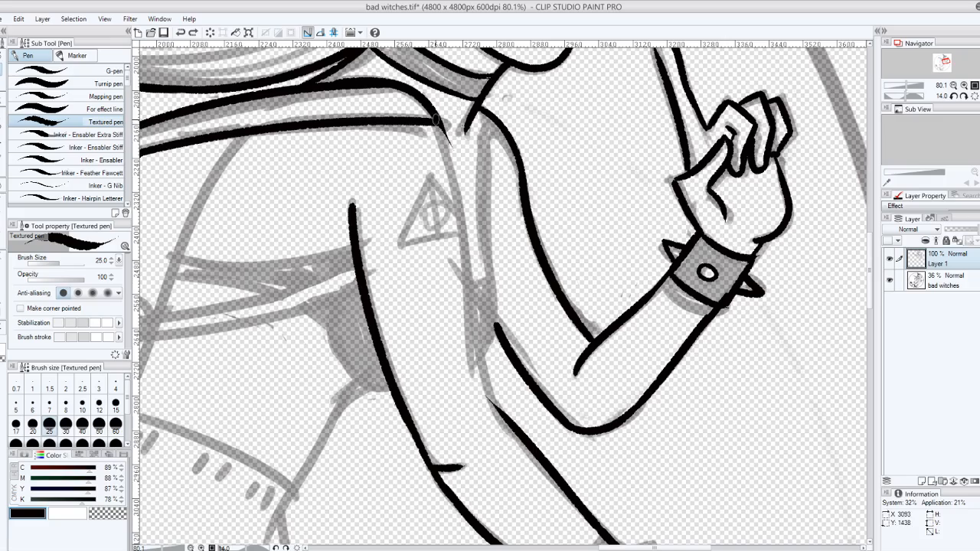
# Ink the upper part of the lowered arm's front edge, from the shoulder past the triangle tattoo
pyautogui.moveTo(438, 125); pyautogui.dragTo(457, 205)
pyautogui.hotkey('ctrl', 'z')
pyautogui.moveTo(435, 251)
pyautogui.mouseDown()
pyautogui.moveTo(432, 336)
pyautogui.moveTo(573, 237)
pyautogui.moveTo(549, 217)
pyautogui.moveTo(505, 211)
pyautogui.moveTo(359, 363)
pyautogui.mouseUp()
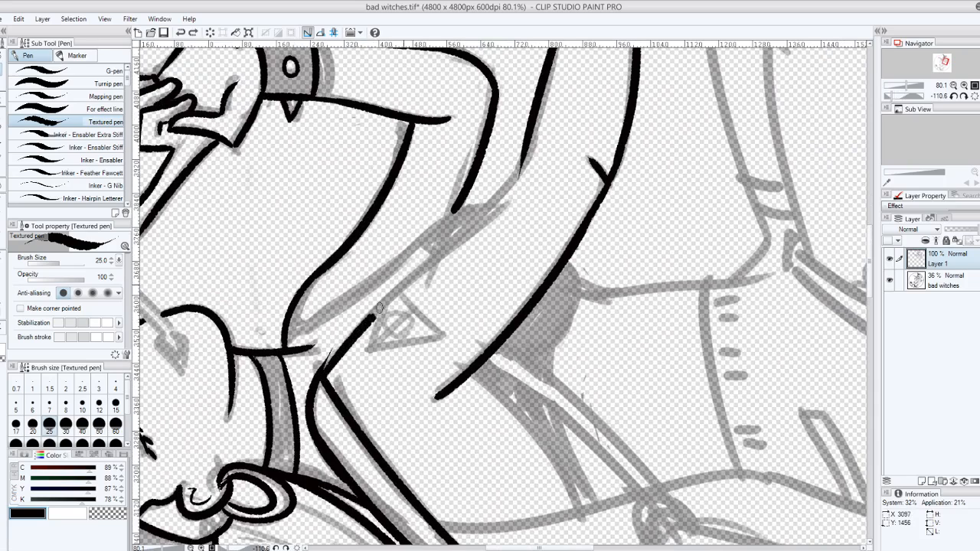
pyautogui.moveTo(378, 308); pyautogui.dragTo(448, 246)
# Extend the arm's front edge past the raised elbow and join it smoothly to the inked forearm line
pyautogui.moveTo(419, 277); pyautogui.dragTo(514, 193)
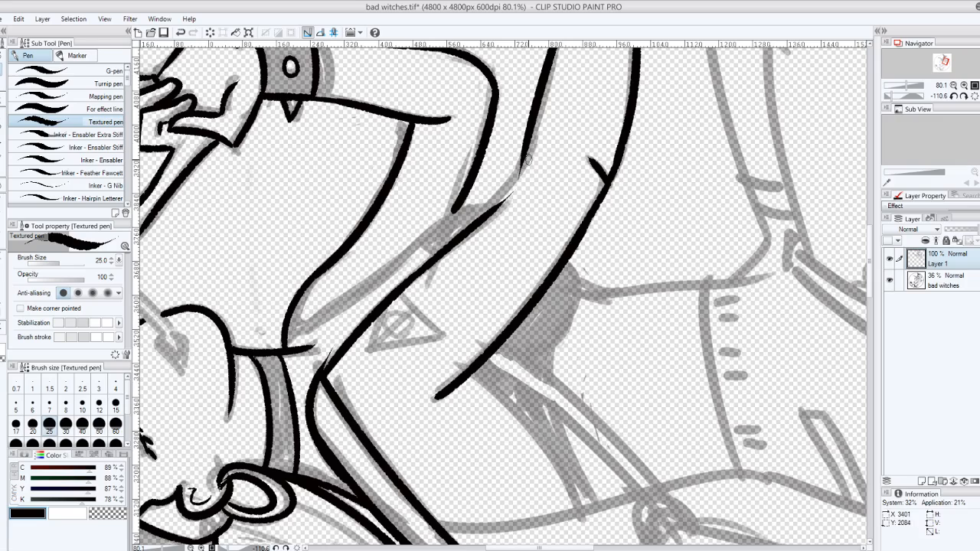
pyautogui.hotkey('ctrl', 'z')
pyautogui.moveTo(416, 274)
pyautogui.mouseDown()
pyautogui.moveTo(486, 208)
pyautogui.moveTo(522, 155)
pyautogui.mouseUp()
pyautogui.hotkey('ctrl', 'z')
pyautogui.moveTo(490, 206); pyautogui.dragTo(525, 147)
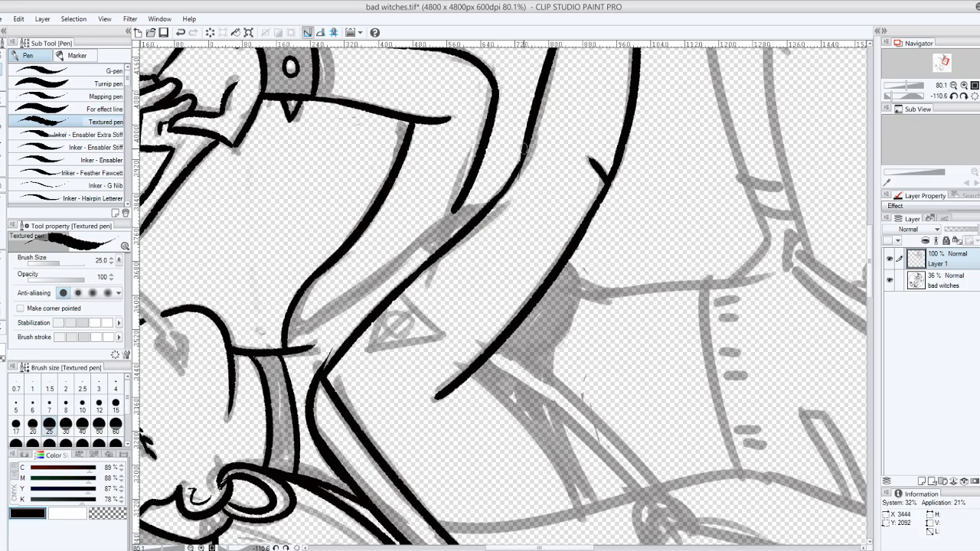
pyautogui.hotkey('ctrl', 'z')
pyautogui.moveTo(501, 197); pyautogui.dragTo(525, 144)
pyautogui.hotkey('ctrl', 'z')
pyautogui.moveTo(499, 196); pyautogui.dragTo(528, 142)
# Erase the overshooting line end at the shoulder where the strap's lower edge meets the arm
pyautogui.moveTo(346, 189); pyautogui.dragTo(693, 245)
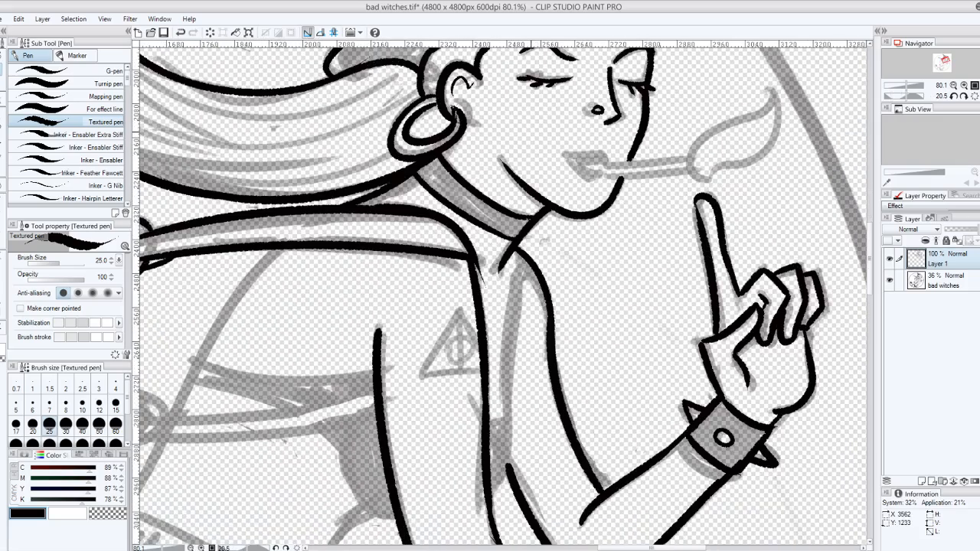
pyautogui.click(3, 217)
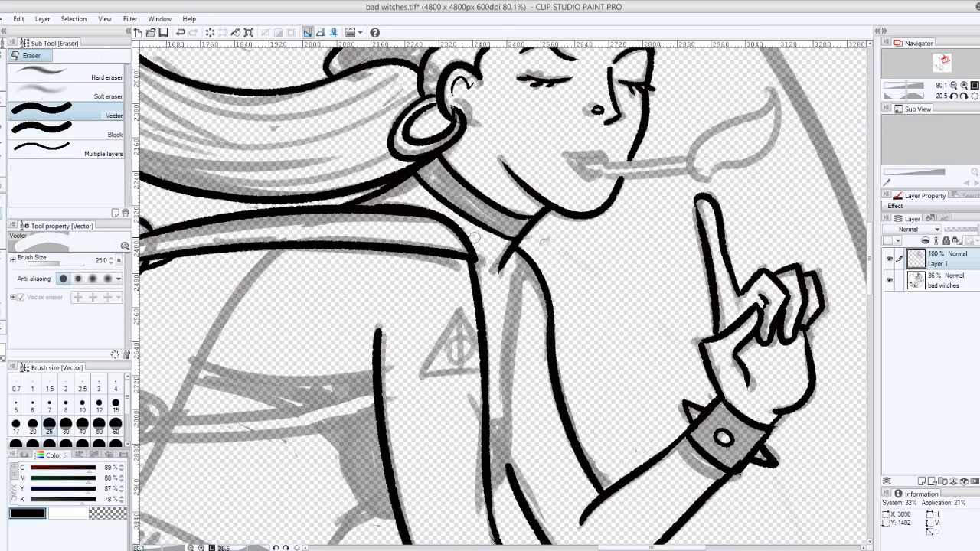
pyautogui.click(7, 61)
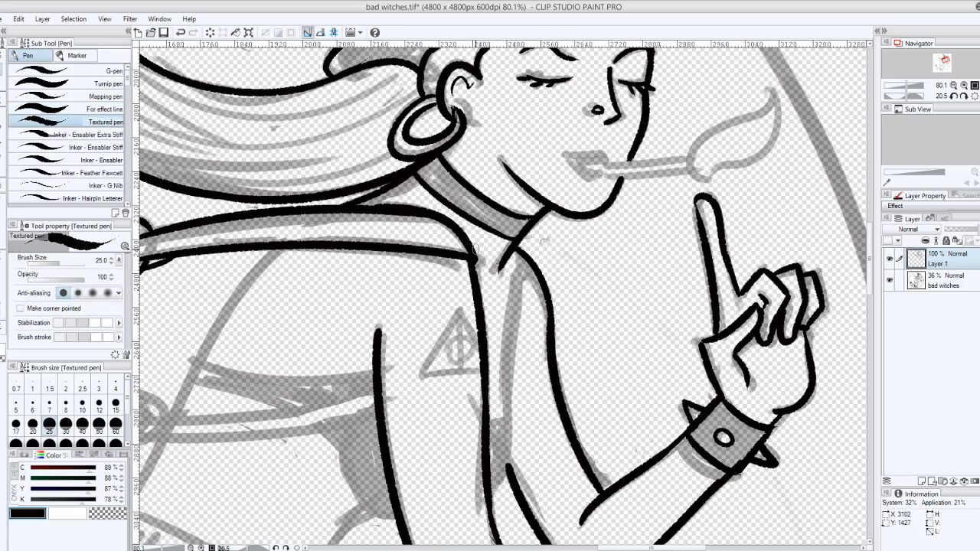
# Select the "bad witches" sketch layer and switch to the Darker pencil for work on the face
pyautogui.moveTo(475, 257); pyautogui.dragTo(364, 383)
pyautogui.click(944, 285)
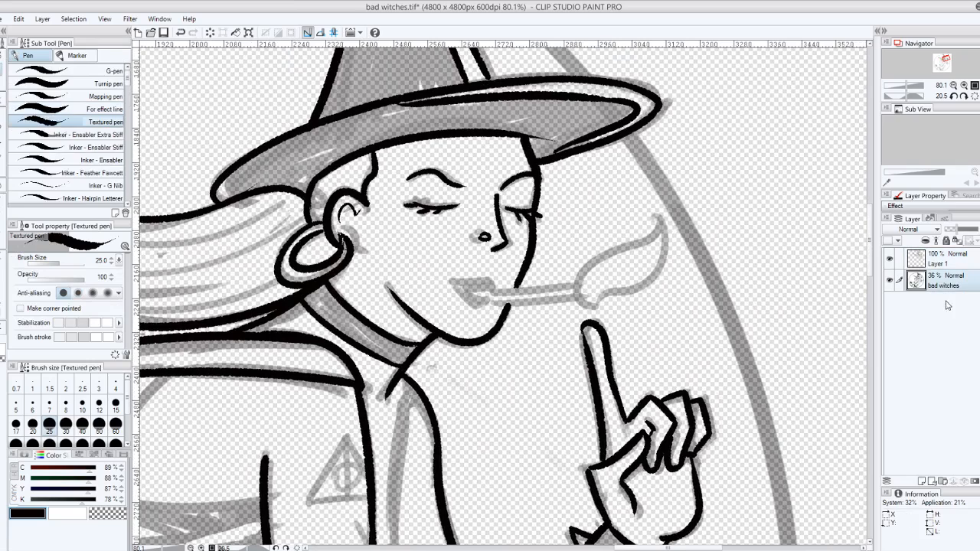
pyautogui.click(6, 252)
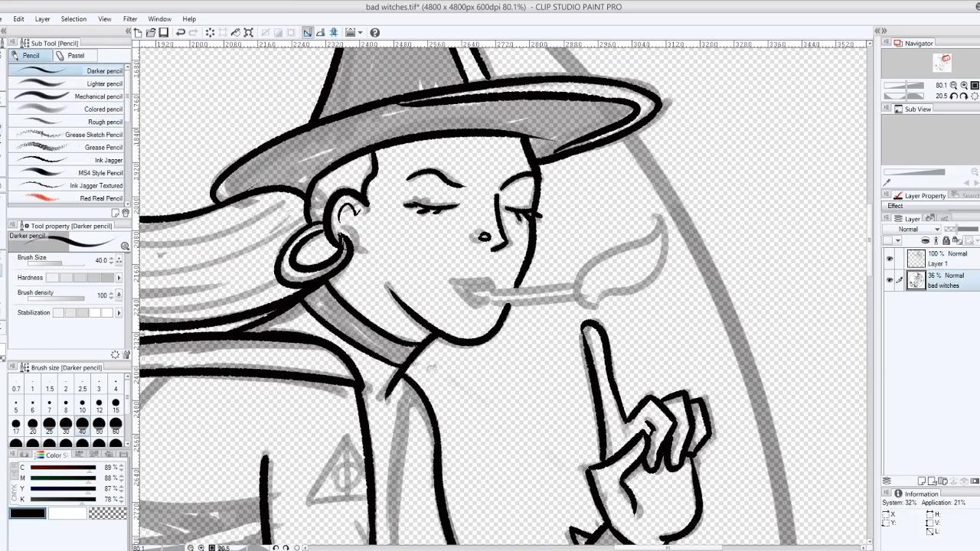
# Move the sketched cigarette and flame slightly closer to the mouth on the bad witches layer, and shade the sketched lips with the Darker pencil
pyautogui.click(9, 126)
pyautogui.hotkey('ctrl', '@')
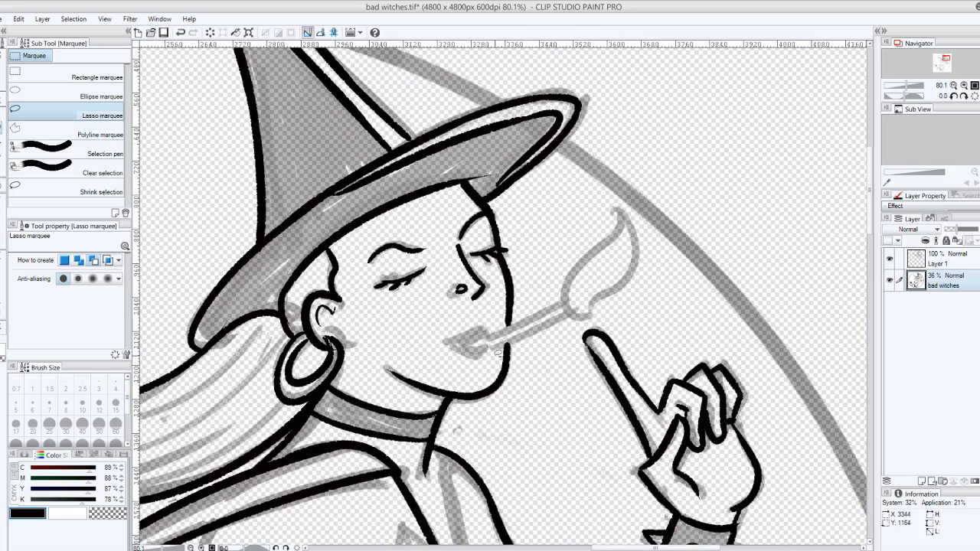
pyautogui.moveTo(493, 357)
pyautogui.mouseDown()
pyautogui.moveTo(557, 294)
pyautogui.moveTo(567, 246)
pyautogui.moveTo(601, 206)
pyautogui.moveTo(629, 205)
pyautogui.moveTo(659, 263)
pyautogui.moveTo(622, 304)
pyautogui.moveTo(494, 354)
pyautogui.mouseUp()
pyautogui.press('k')
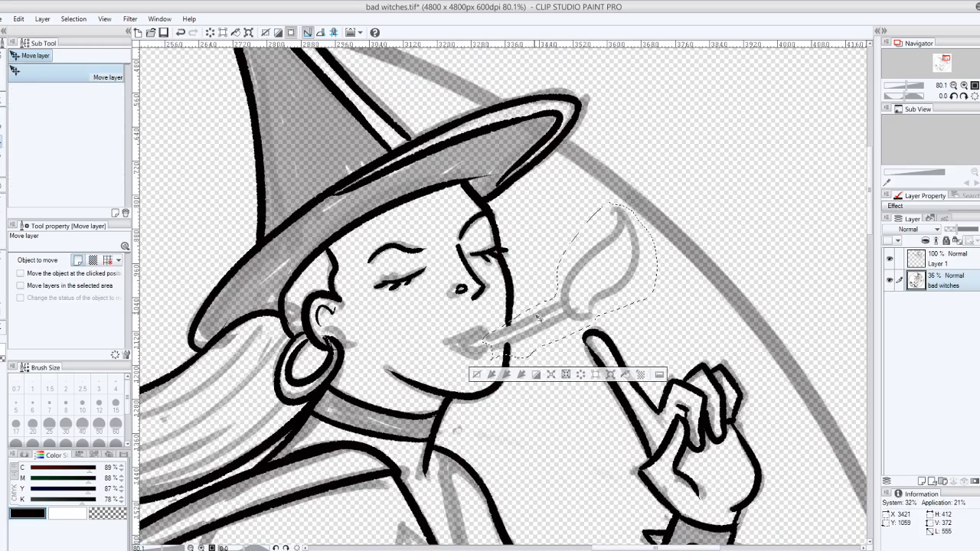
pyautogui.moveTo(528, 328); pyautogui.dragTo(555, 322)
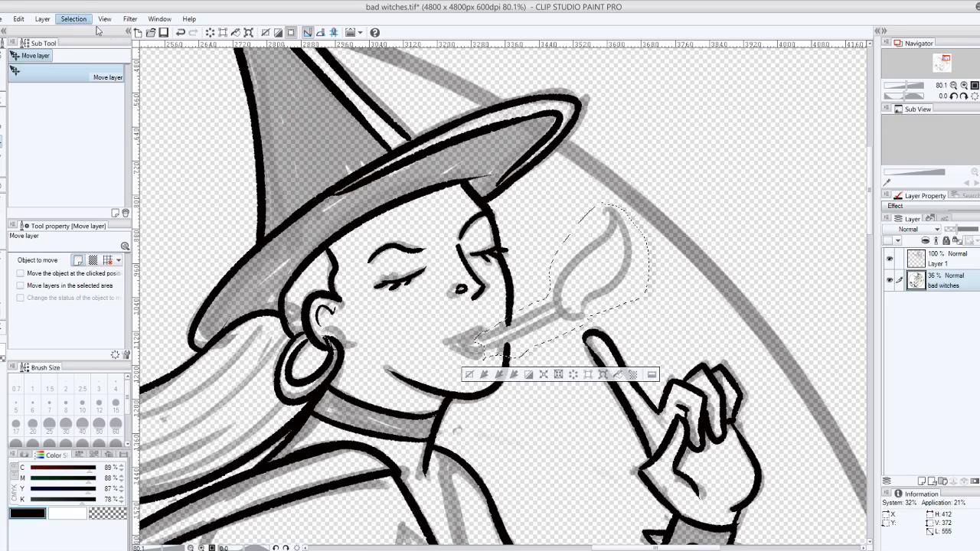
pyautogui.hotkey('ctrl', 'd')
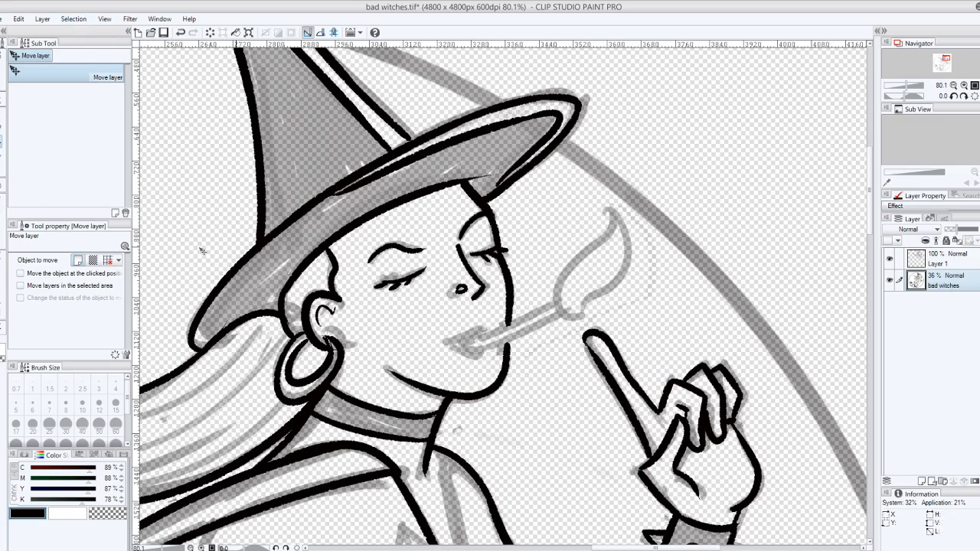
pyautogui.press('p')
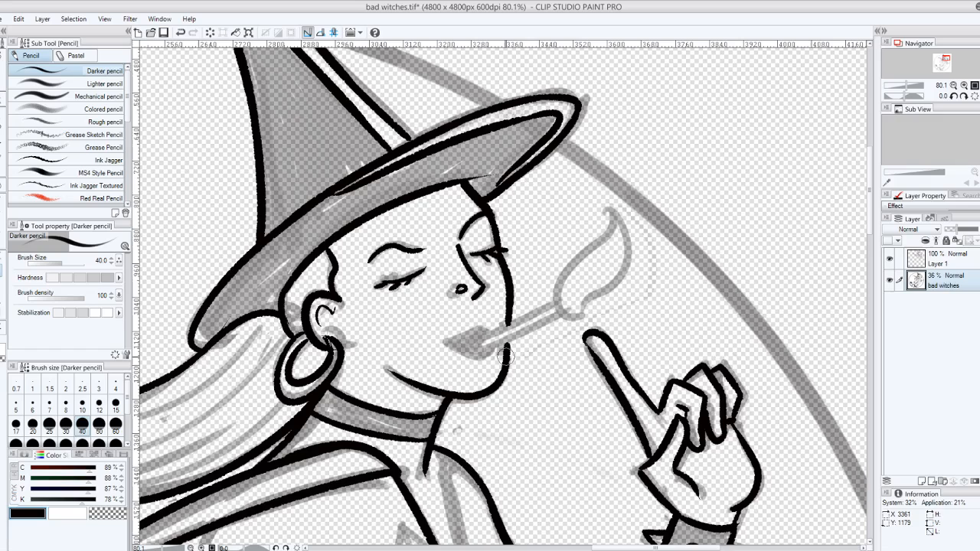
# Ink the two long edges of the cigarette on Layer 1 with the Textured pen at size 15
pyautogui.click(952, 264)
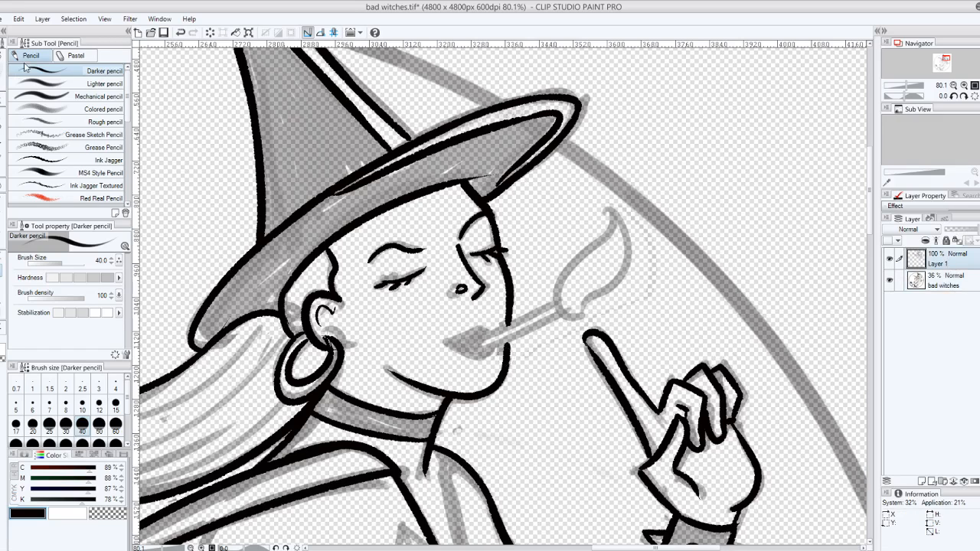
pyautogui.press('p')
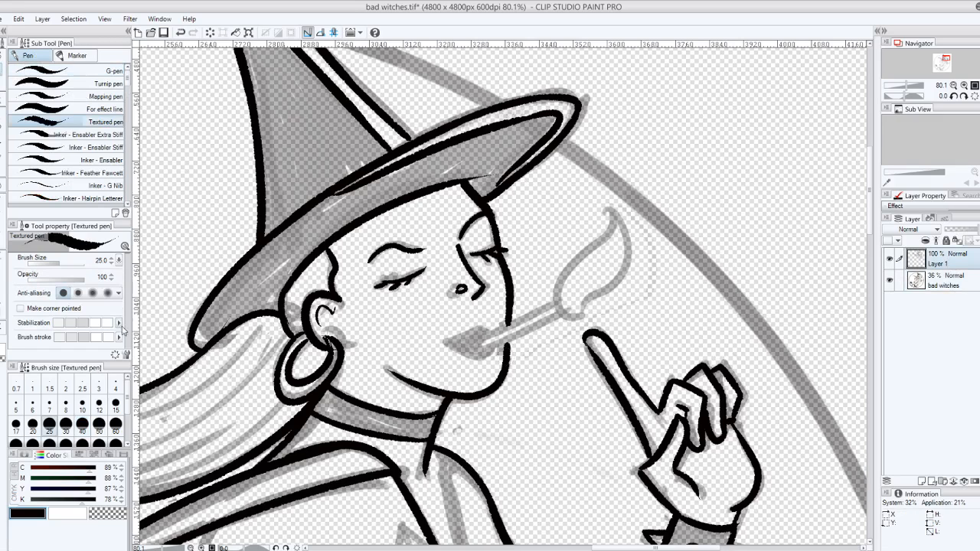
pyautogui.click(17, 425)
pyautogui.click(116, 408)
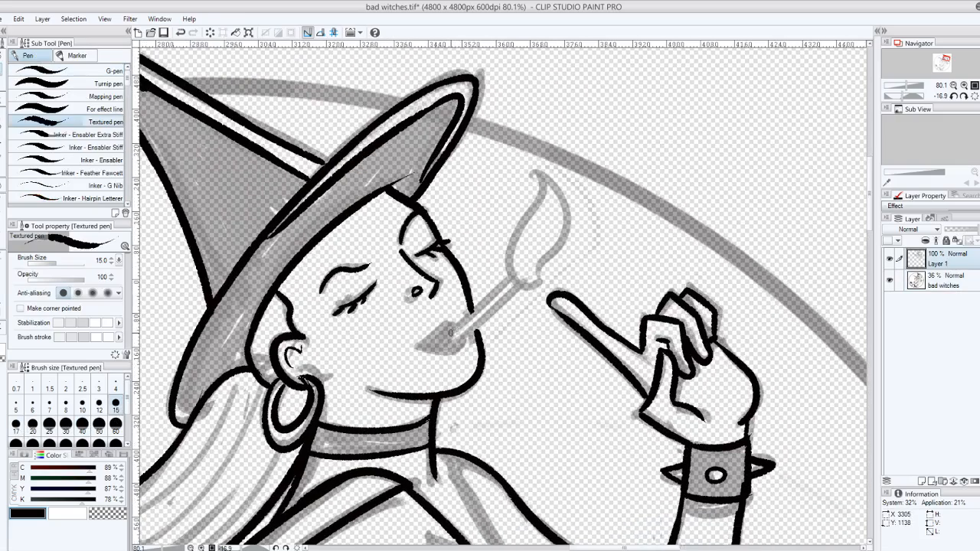
pyautogui.moveTo(451, 331); pyautogui.dragTo(516, 268)
pyautogui.moveTo(462, 337); pyautogui.dragTo(526, 280)
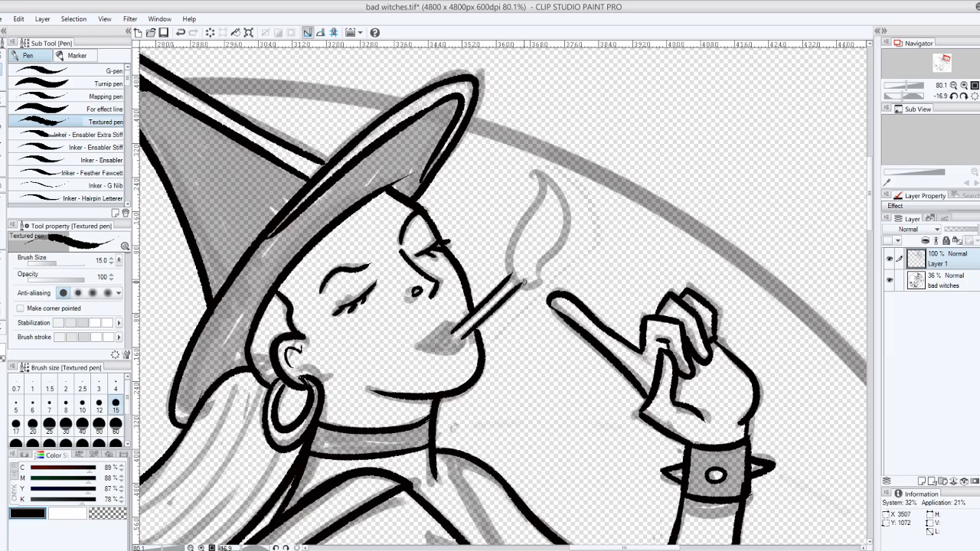
pyautogui.hotkey('ctrl', 'z')
pyautogui.moveTo(458, 338); pyautogui.dragTo(522, 287)
pyautogui.hotkey('ctrl', 'z')
pyautogui.moveTo(467, 323); pyautogui.dragTo(478, 314)
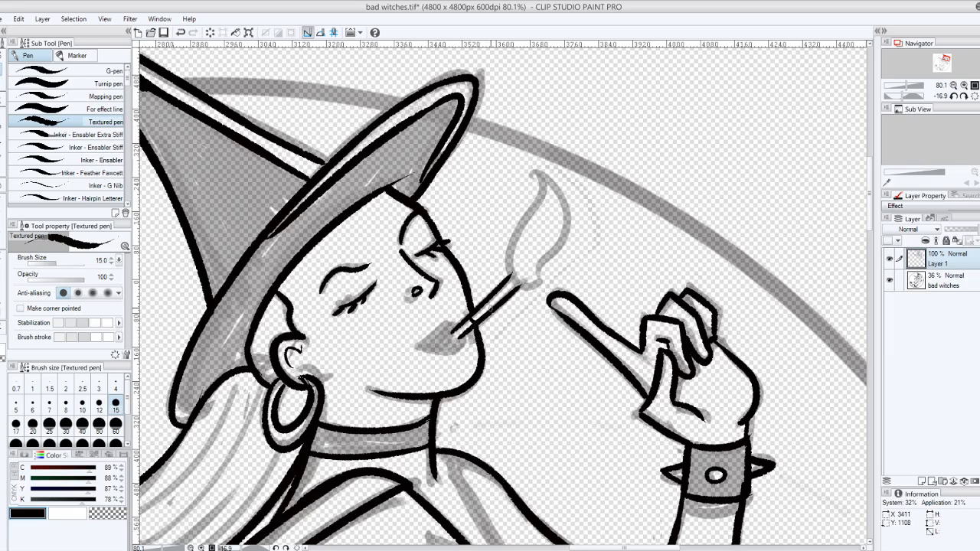
# Ink the outline of the witch's lips around the end of the cigarette, redoing uneven strokes
pyautogui.moveTo(415, 346)
pyautogui.mouseDown()
pyautogui.moveTo(446, 316)
pyautogui.moveTo(455, 320)
pyautogui.mouseUp()
pyautogui.hotkey('ctrl', 'z')
pyautogui.moveTo(415, 347); pyautogui.dragTo(463, 338)
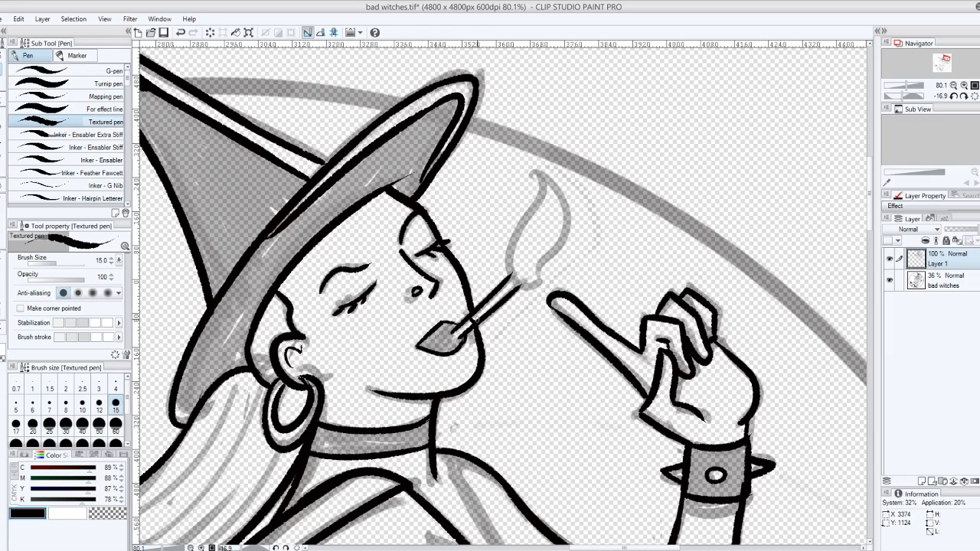
pyautogui.hotkey('ctrl', 'z')
pyautogui.hotkey('ctrl', 'z')
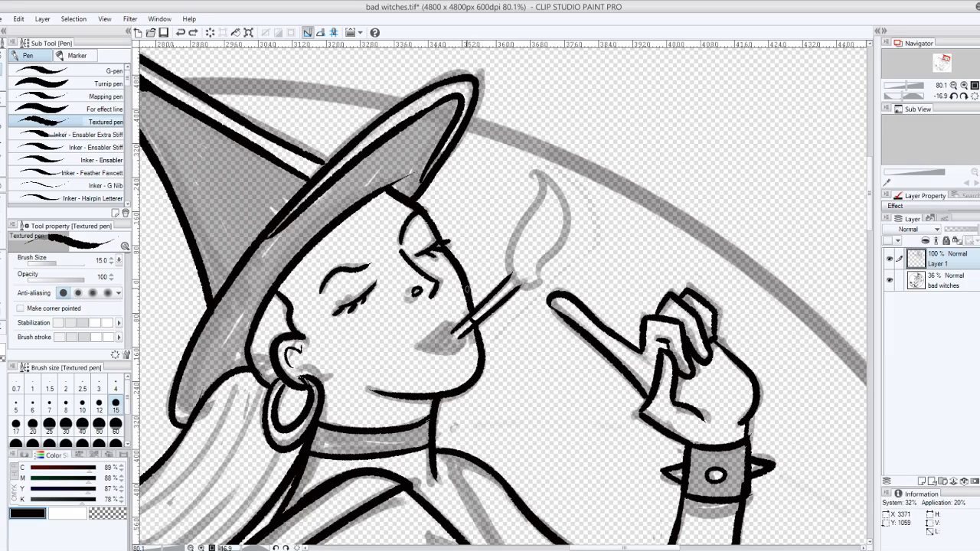
pyautogui.moveTo(418, 345); pyautogui.dragTo(447, 322)
pyautogui.hotkey('ctrl', 'z')
pyautogui.hotkey('ctrl', 'z')
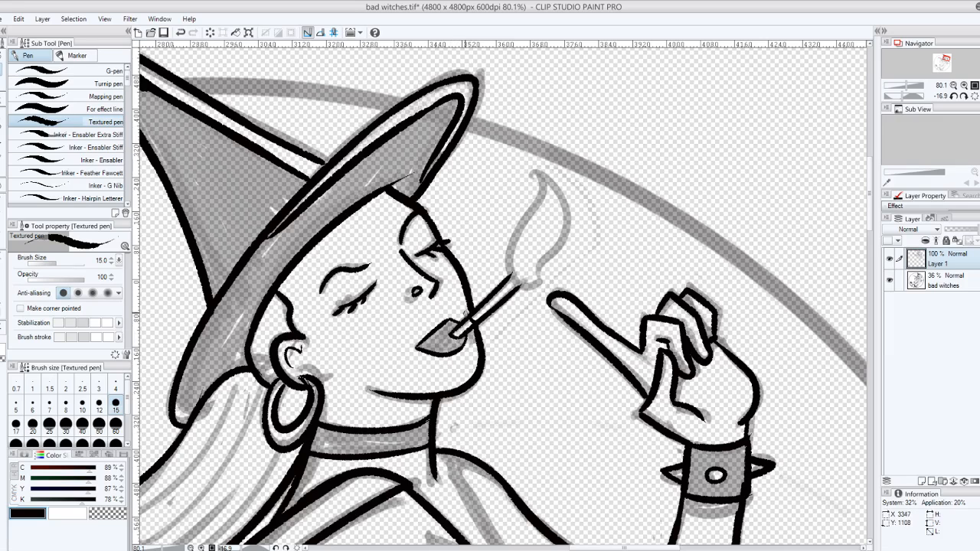
# Fill the outlined lips solid black and straighten the canvas rotation
pyautogui.press('g')
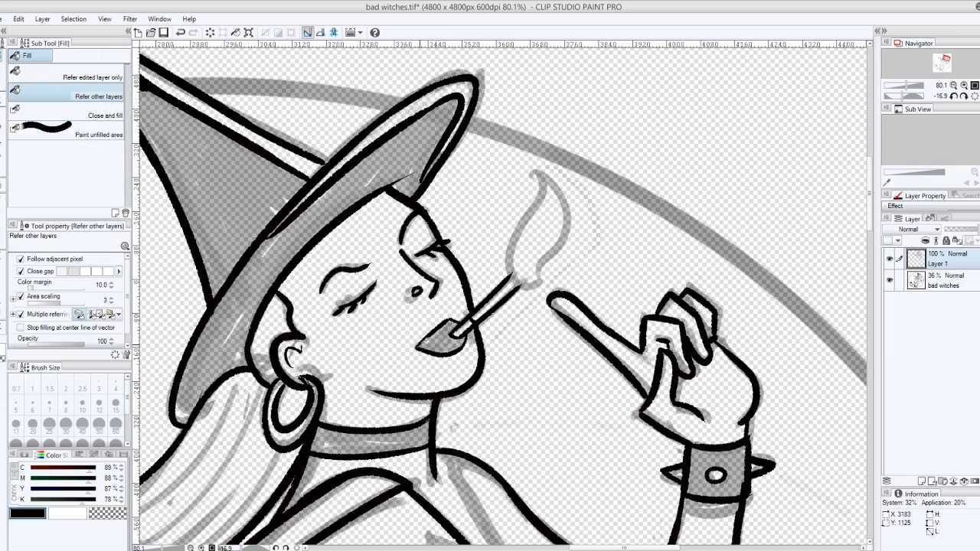
pyautogui.click(443, 337)
pyautogui.hotkey('ctrl', 'z')
pyautogui.press('p')
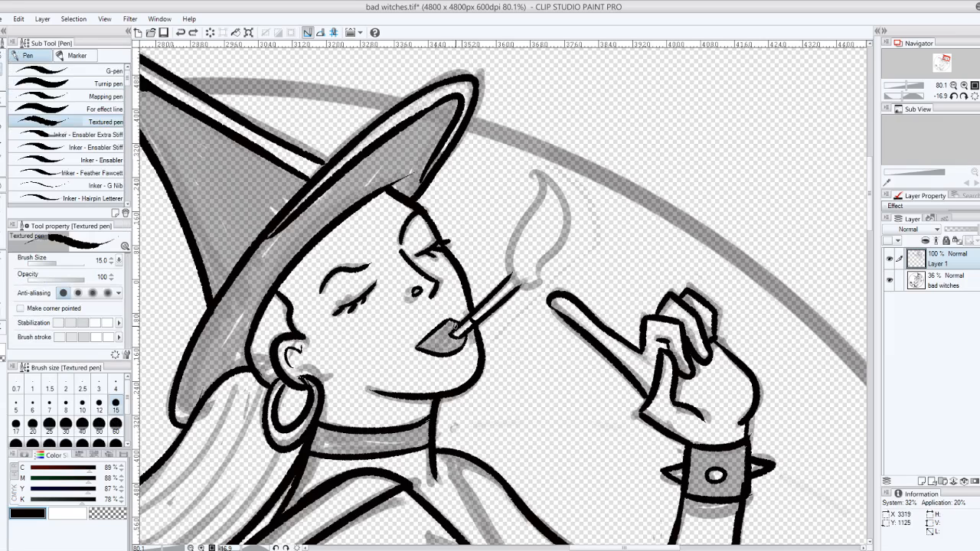
pyautogui.moveTo(456, 325)
pyautogui.mouseDown()
pyautogui.moveTo(421, 347)
pyautogui.moveTo(450, 336)
pyautogui.moveTo(438, 348)
pyautogui.moveTo(447, 349)
pyautogui.moveTo(470, 326)
pyautogui.mouseUp()
pyautogui.hotkey('ctrl', '@')
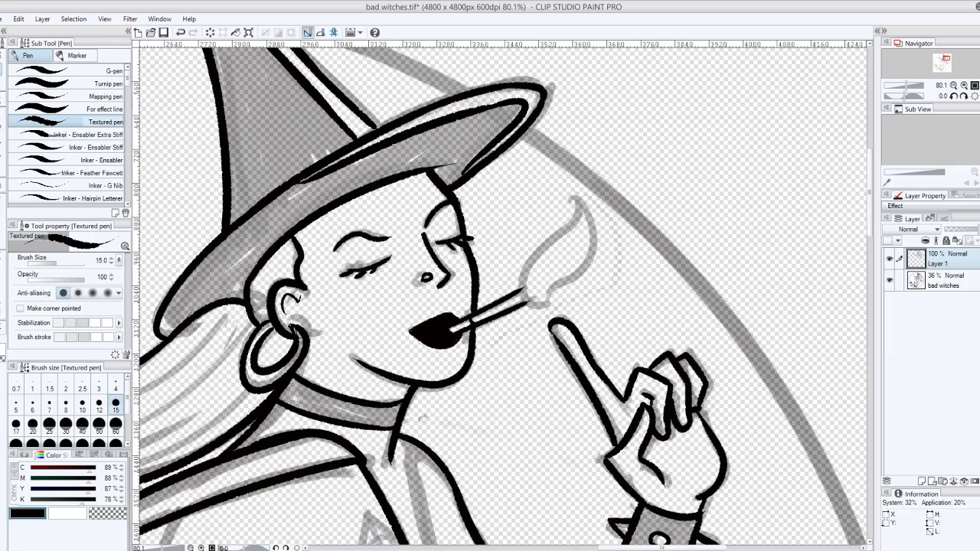
# Clean up the inked lines around the cigarette with the Vector eraser at size 5
pyautogui.scroll(-7, 670, 309)
pyautogui.scroll(-3, 407, 302)
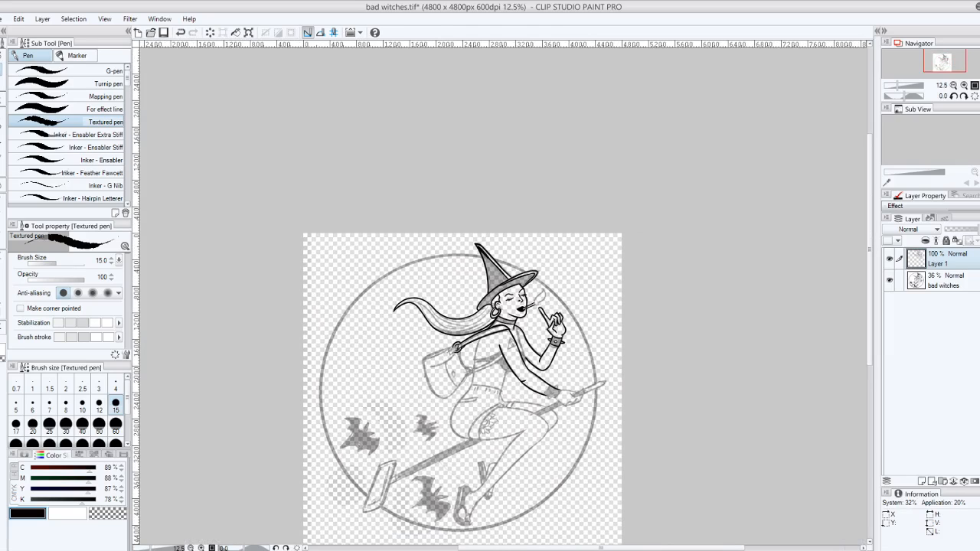
pyautogui.scroll(5, 585, 305)
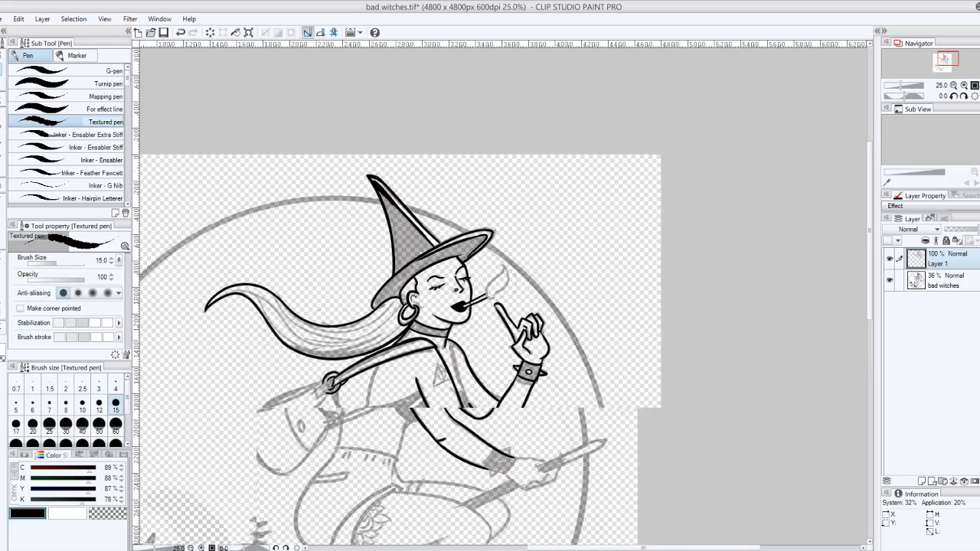
pyautogui.scroll(1, 623, 336)
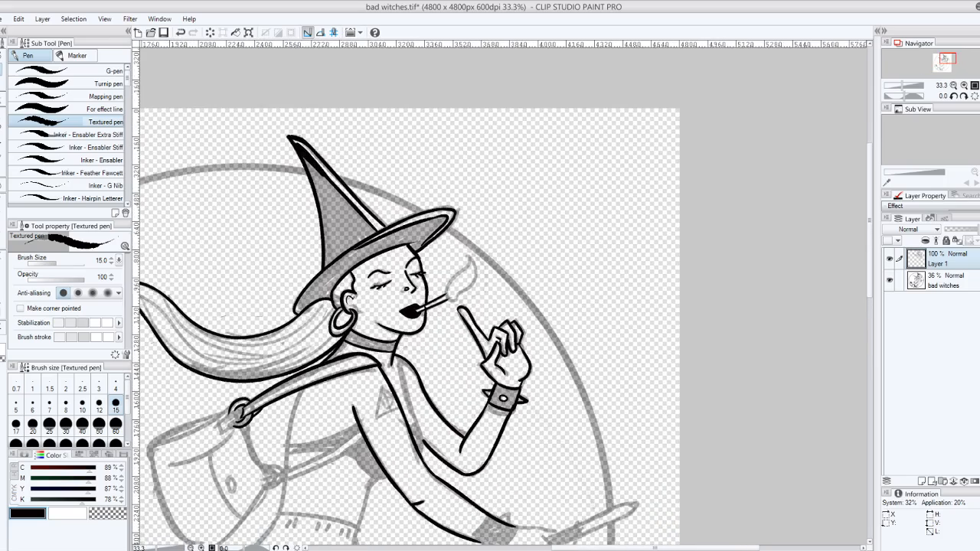
pyautogui.scroll(1, 623, 335)
pyautogui.moveTo(623, 336); pyautogui.dragTo(753, 369)
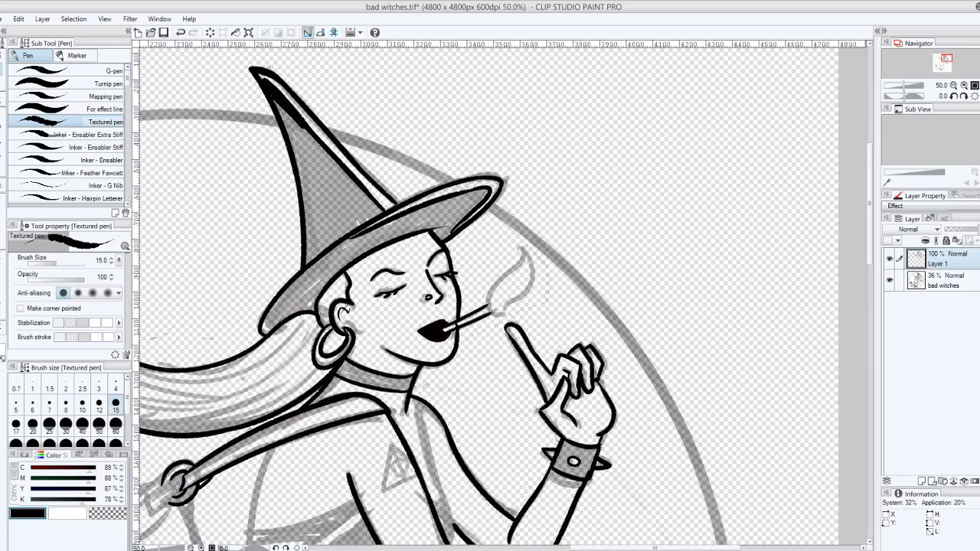
pyautogui.click(4, 212)
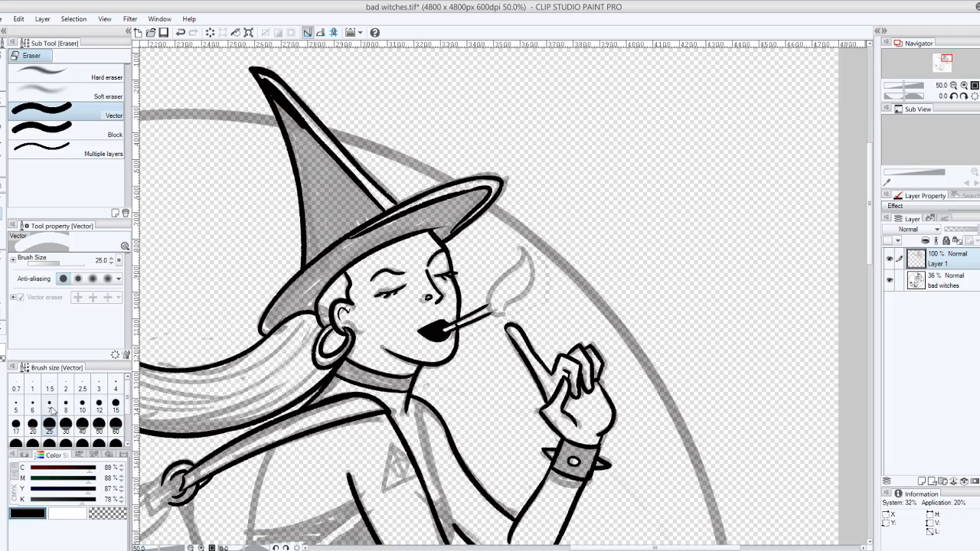
pyautogui.click(17, 403)
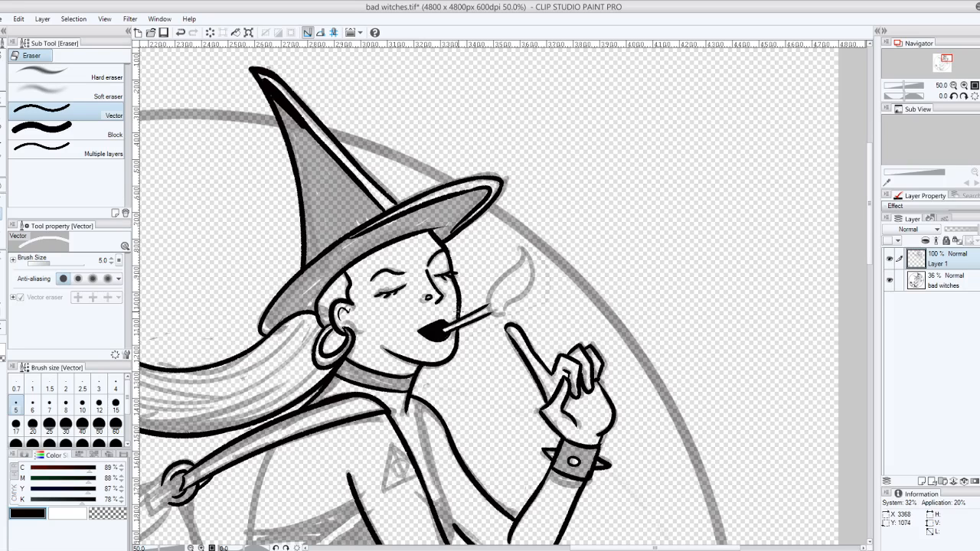
# Ink the inner curve of the flame, from the cigarette's end up to the tip, with the Textured pen at size 17
pyautogui.click(4, 74)
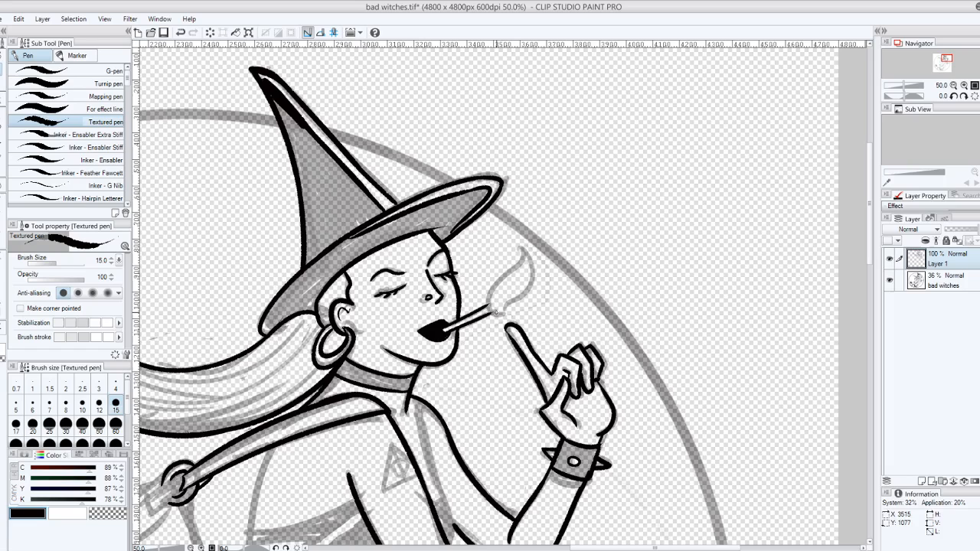
pyautogui.moveTo(490, 311); pyautogui.dragTo(517, 246)
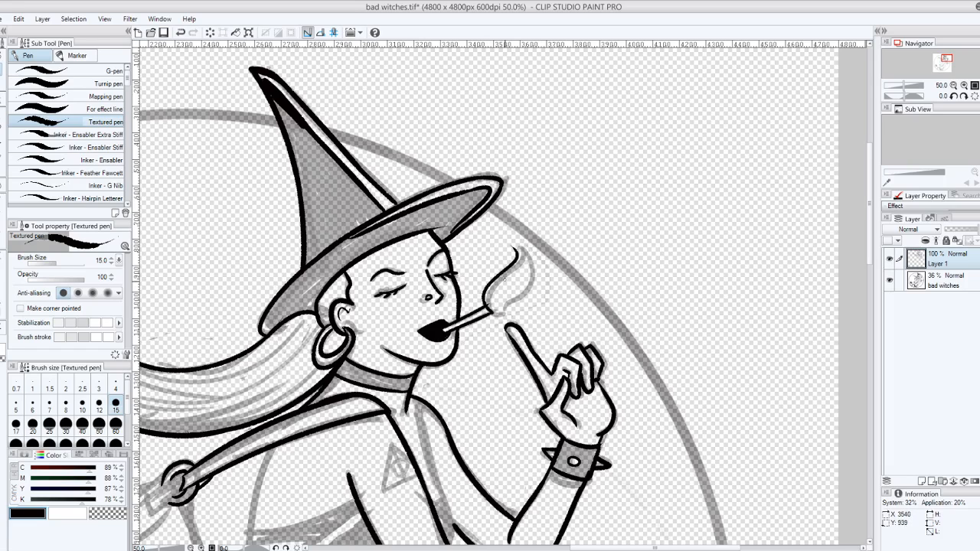
pyautogui.hotkey('ctrl', 'z')
pyautogui.moveTo(502, 312)
pyautogui.mouseDown()
pyautogui.moveTo(535, 255)
pyautogui.moveTo(488, 295)
pyautogui.moveTo(515, 263)
pyautogui.mouseUp()
pyautogui.hotkey('ctrl', 'z')
pyautogui.hotkey('ctrl', 'z')
pyautogui.hotkey('ctrl', 'z')
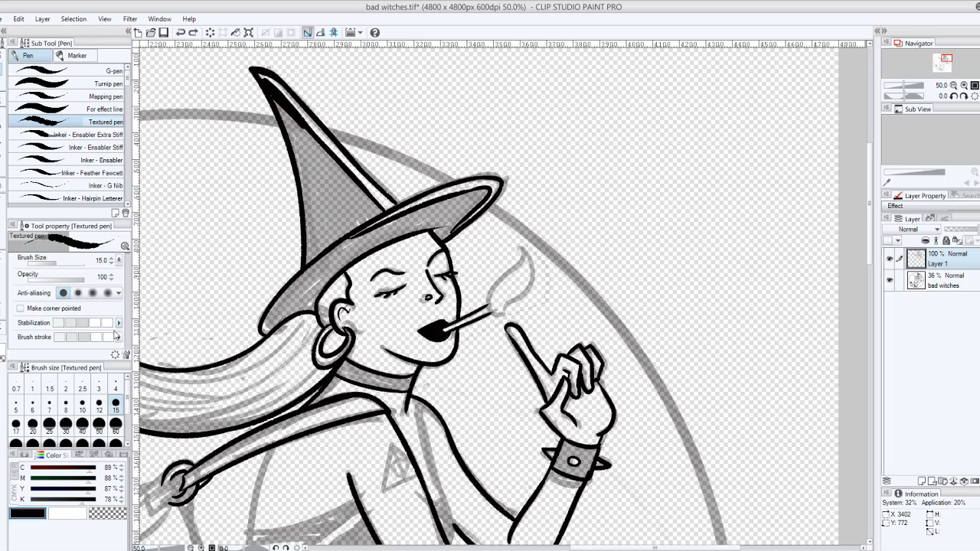
pyautogui.click(16, 424)
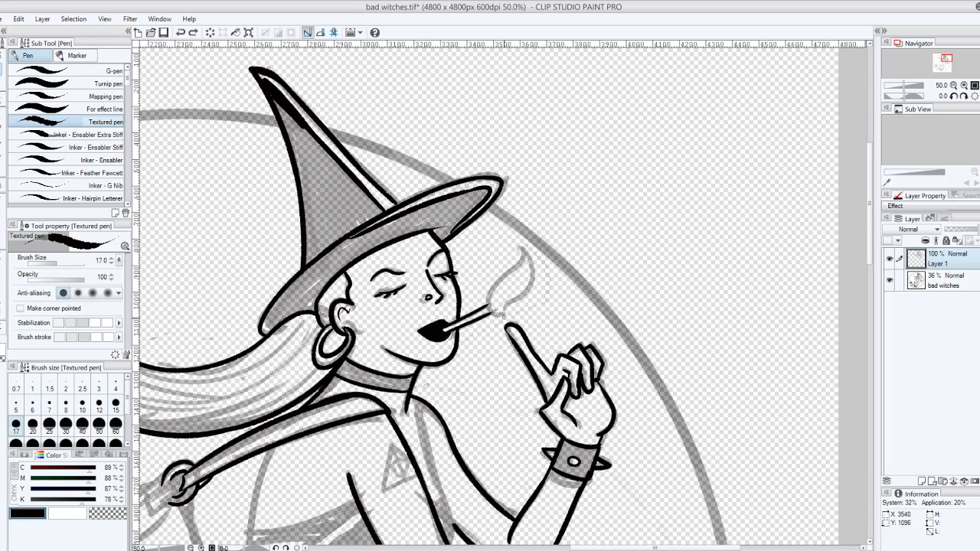
pyautogui.moveTo(506, 319); pyautogui.dragTo(513, 262)
pyautogui.hotkey('ctrl', 'z')
pyautogui.moveTo(502, 311)
pyautogui.mouseDown()
pyautogui.moveTo(523, 251)
pyautogui.moveTo(494, 292)
pyautogui.moveTo(499, 315)
pyautogui.mouseUp()
pyautogui.hotkey('ctrl', 'z')
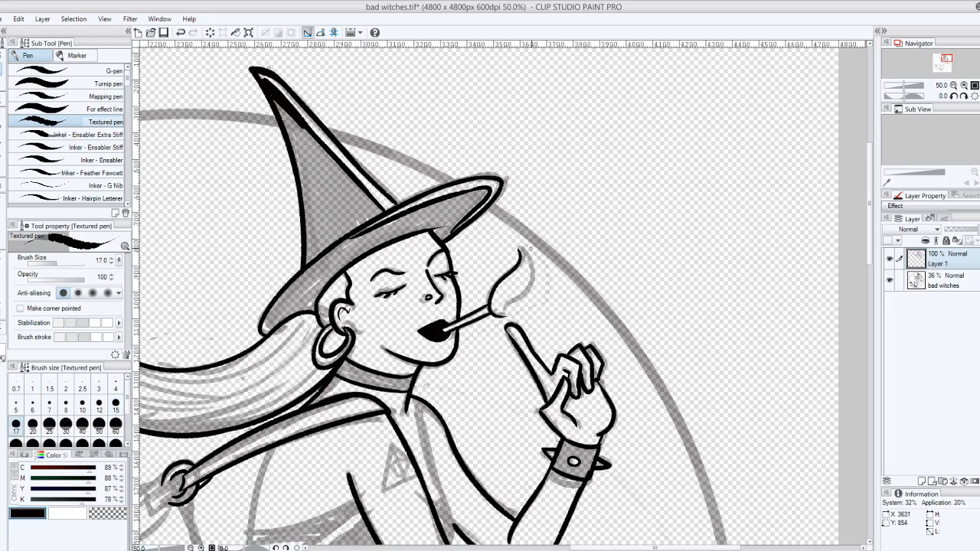
# Ink the flame's outer curve from the tip back down to its base, redoing the stroke until it follows the sketch
pyautogui.moveTo(520, 246)
pyautogui.mouseDown()
pyautogui.moveTo(531, 280)
pyautogui.moveTo(513, 294)
pyautogui.mouseUp()
pyautogui.hotkey('ctrl', 'z')
pyautogui.moveTo(521, 246); pyautogui.dragTo(506, 310)
pyautogui.hotkey('ctrl', 'z')
pyautogui.moveTo(521, 246)
pyautogui.mouseDown()
pyautogui.moveTo(499, 289)
pyautogui.moveTo(504, 314)
pyautogui.mouseUp()
pyautogui.hotkey('ctrl', 'z')
pyautogui.moveTo(519, 249)
pyautogui.mouseDown()
pyautogui.moveTo(528, 282)
pyautogui.moveTo(502, 309)
pyautogui.mouseUp()
pyautogui.hotkey('ctrl', 'z')
pyautogui.moveTo(518, 247); pyautogui.dragTo(499, 312)
pyautogui.hotkey('ctrl', 'z')
pyautogui.moveTo(520, 247); pyautogui.dragTo(509, 313)
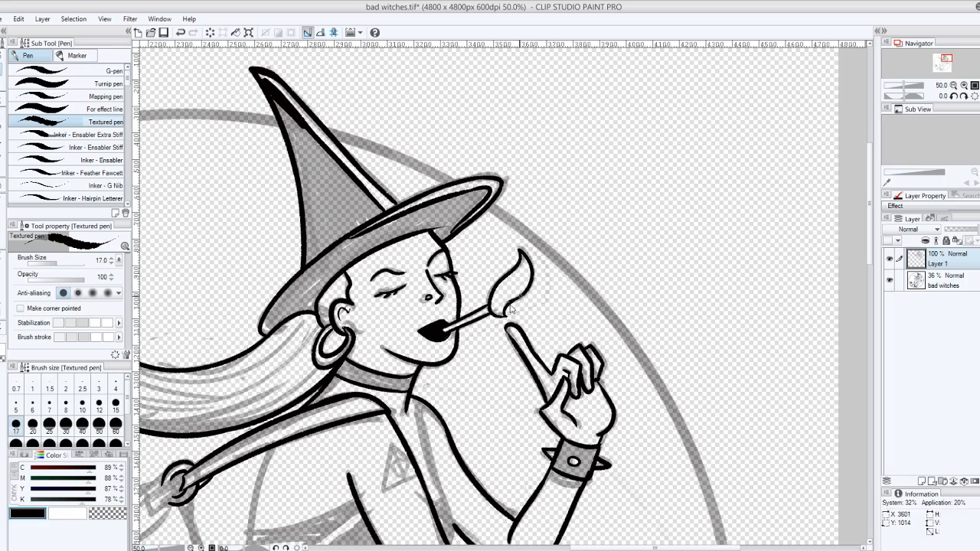
pyautogui.hotkey('ctrl', 'z')
pyautogui.moveTo(510, 310)
pyautogui.mouseDown()
pyautogui.moveTo(570, 257)
pyautogui.moveTo(643, 252)
pyautogui.mouseUp()
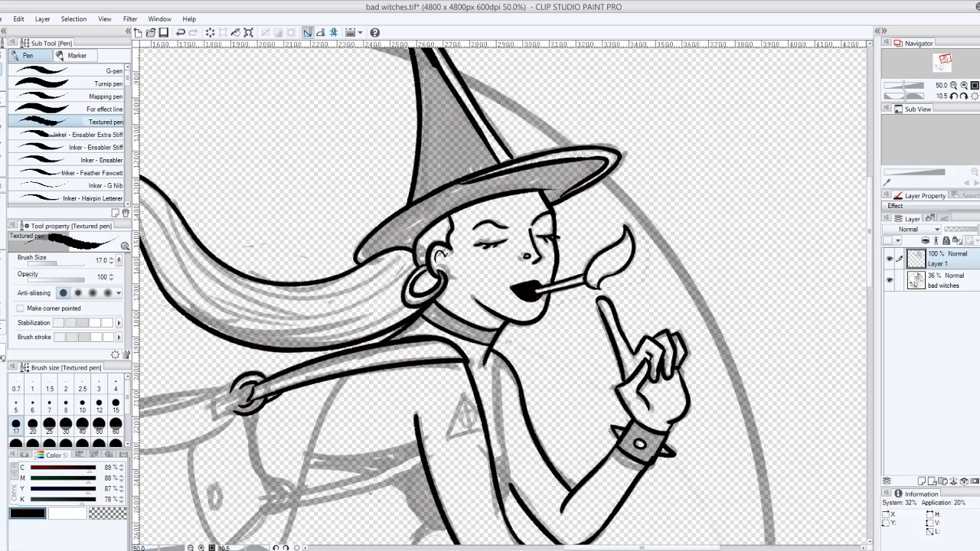
# Change which layers the Fill tool refers to and fill the hat's cone and brim solid black on Layer 1
pyautogui.moveTo(636, 482)
pyautogui.mouseDown()
pyautogui.moveTo(688, 351)
pyautogui.moveTo(691, 297)
pyautogui.moveTo(616, 302)
pyautogui.moveTo(570, 331)
pyautogui.mouseUp()
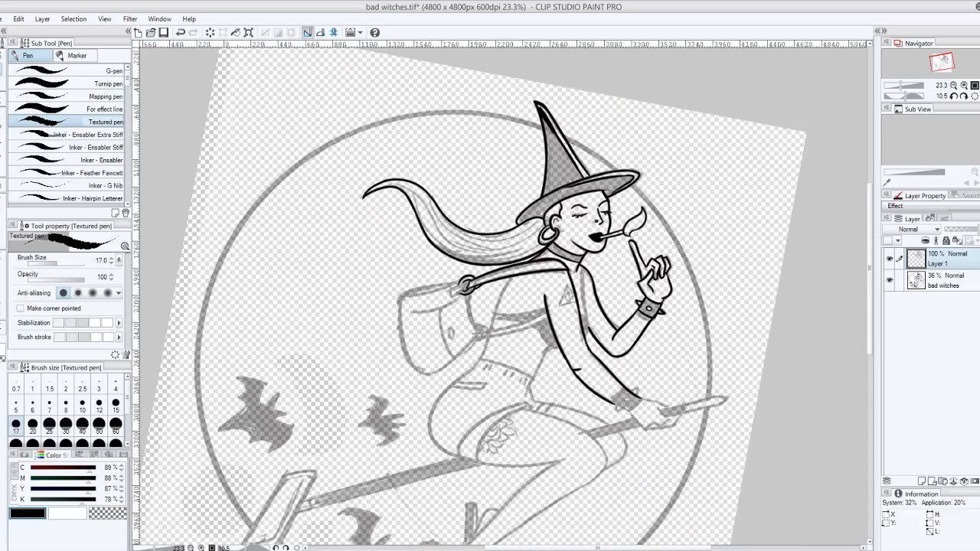
pyautogui.press('g')
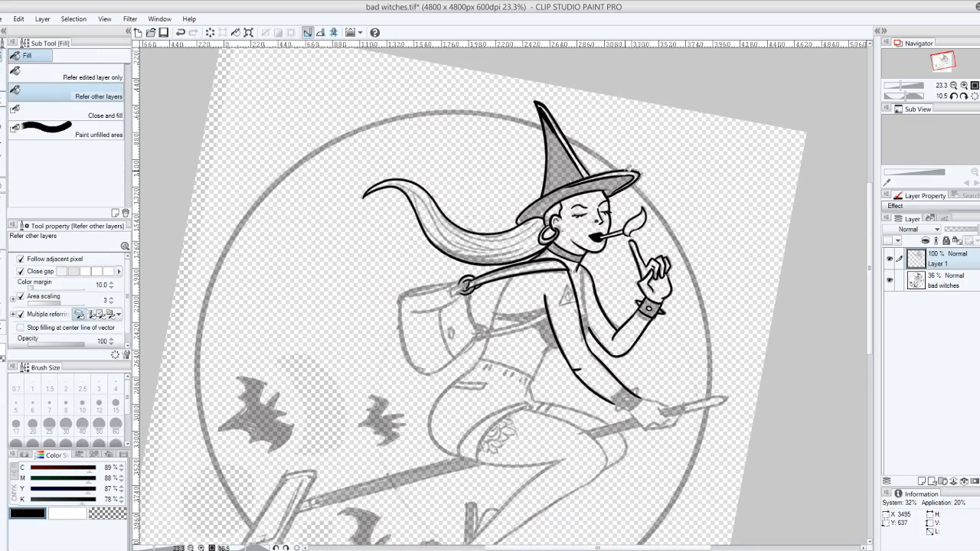
pyautogui.click(618, 179)
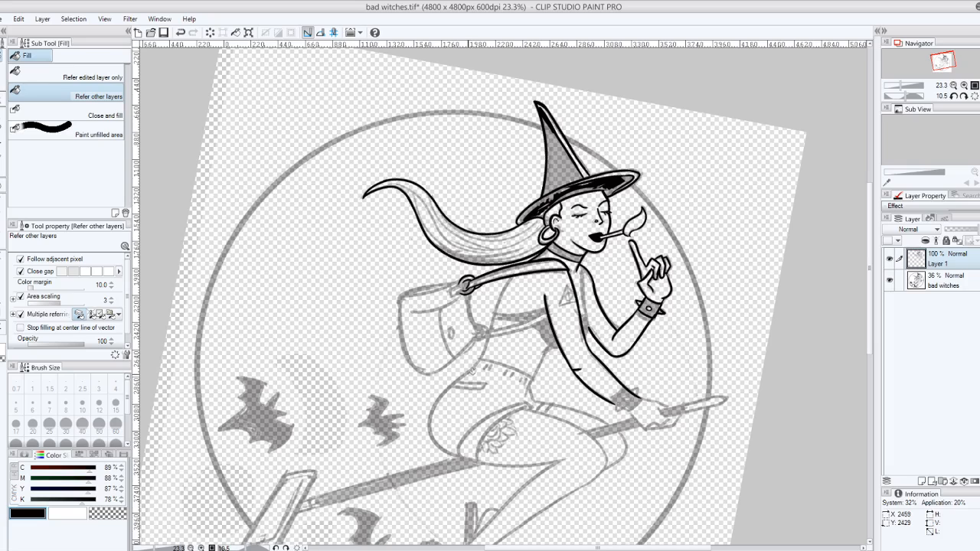
pyautogui.hotkey('ctrl', 'z')
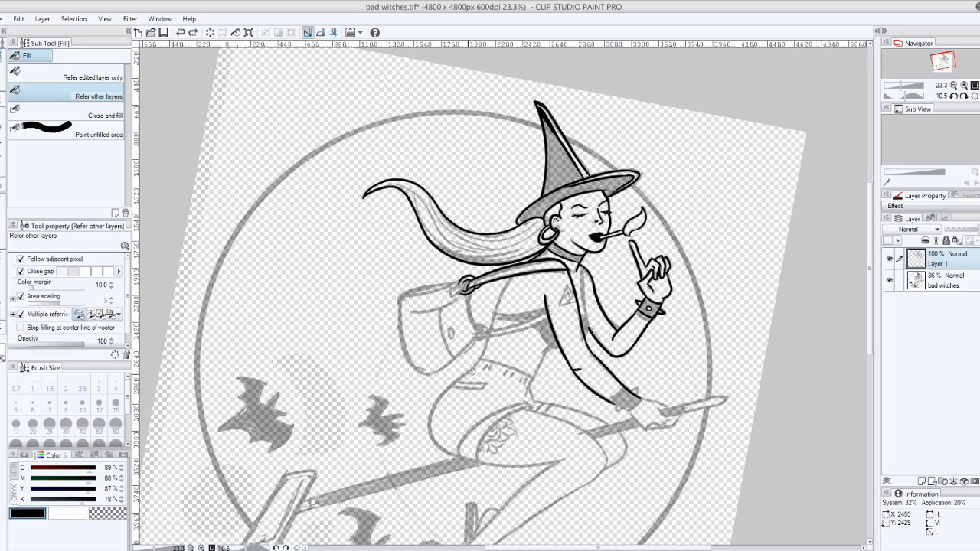
pyautogui.click(98, 315)
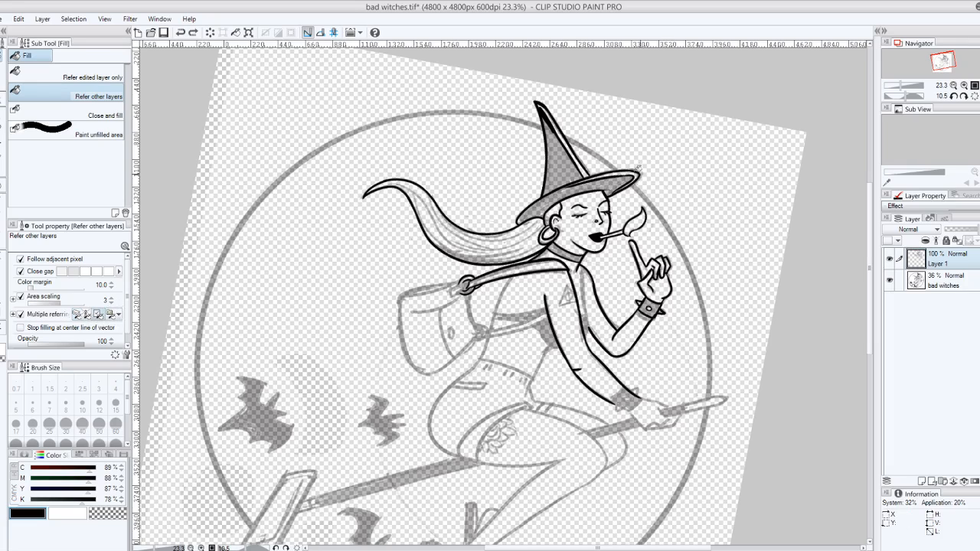
pyautogui.click(572, 163)
pyautogui.click(612, 184)
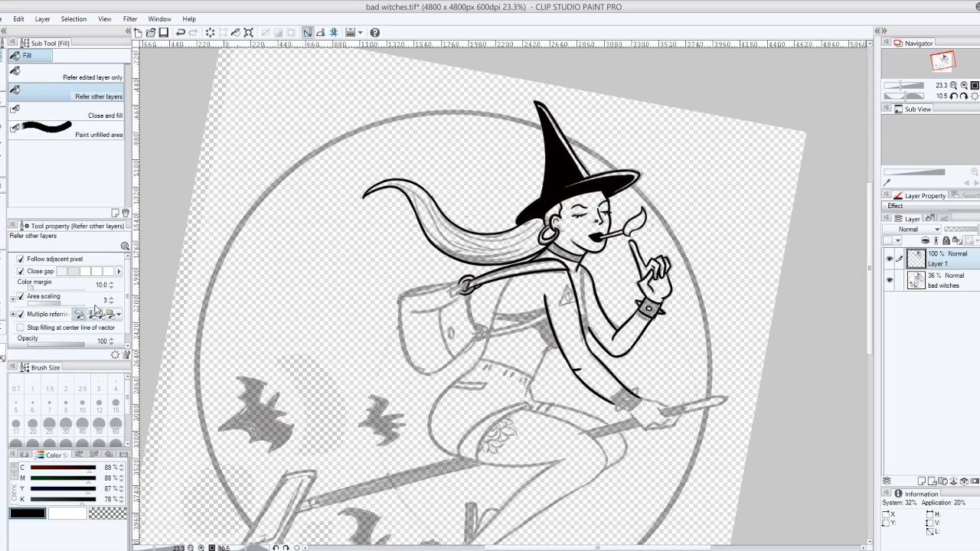
# Erase the inked underside of the lowered forearm, from the wristband to the elbow, with the Vector eraser at size 25
pyautogui.click(4, 75)
pyautogui.moveTo(391, 480); pyautogui.dragTo(345, 403)
pyautogui.scroll(2, 620, 315)
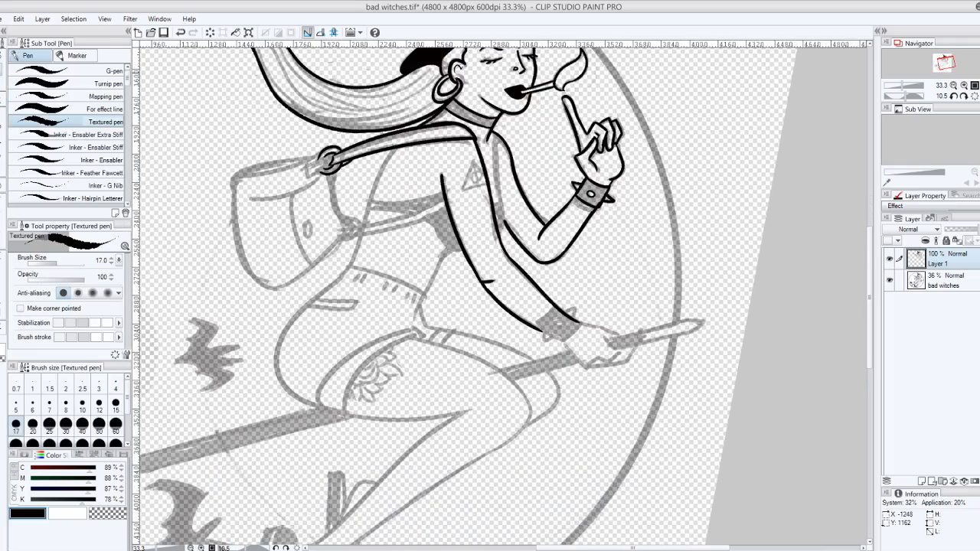
pyautogui.moveTo(651, 207); pyautogui.dragTo(639, 401)
pyautogui.scroll(2, 597, 306)
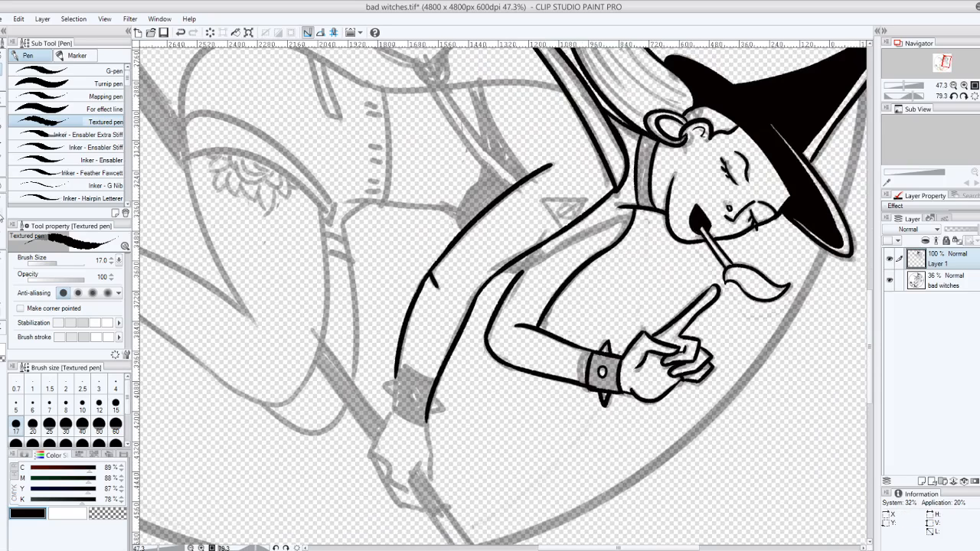
pyautogui.press('e')
pyautogui.moveTo(421, 277); pyautogui.dragTo(426, 285)
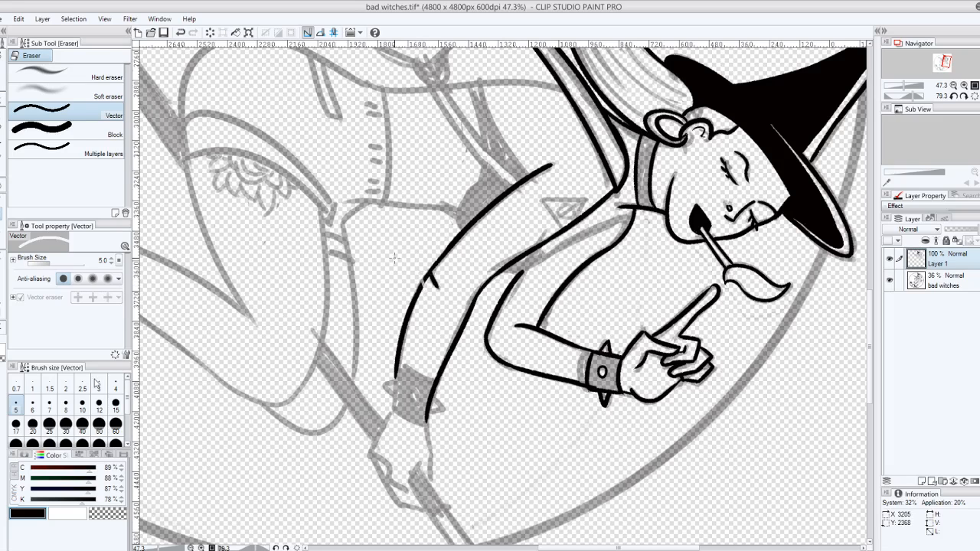
pyautogui.click(49, 424)
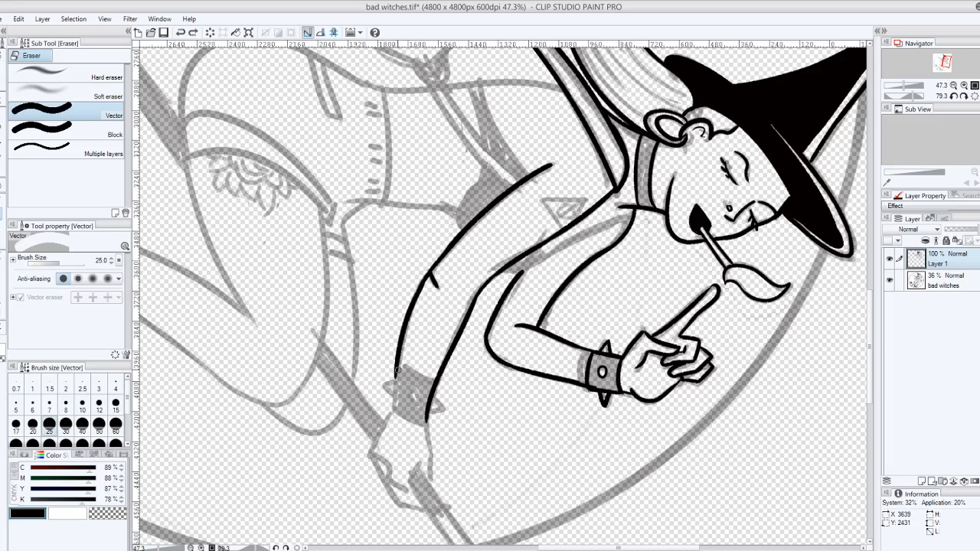
pyautogui.moveTo(396, 369)
pyautogui.mouseDown()
pyautogui.moveTo(403, 316)
pyautogui.moveTo(427, 269)
pyautogui.mouseUp()
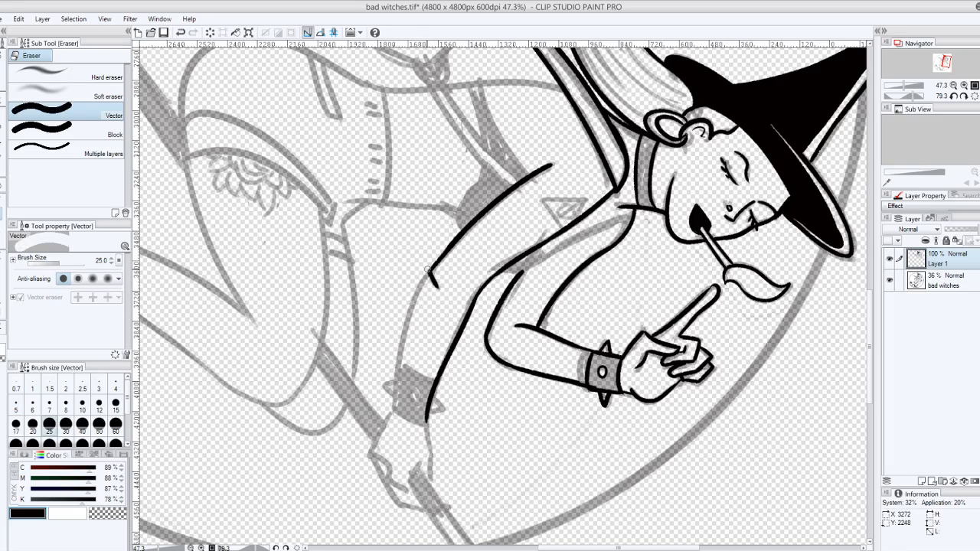
# On the bad witches layer, redraw the forearm's underside with the Darker pencil at size 40 and erase the old sketch line
pyautogui.click(942, 280)
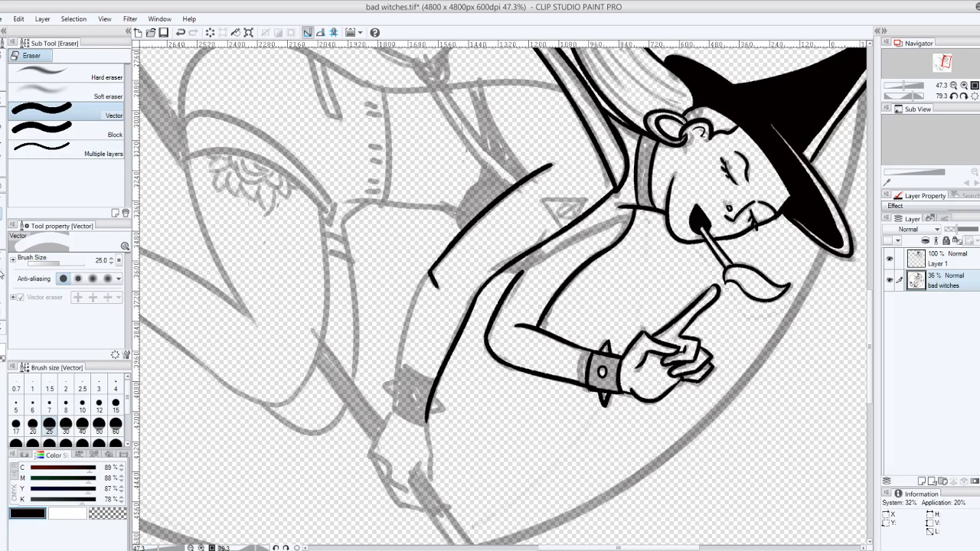
pyautogui.press('p')
pyautogui.moveTo(400, 387); pyautogui.dragTo(433, 281)
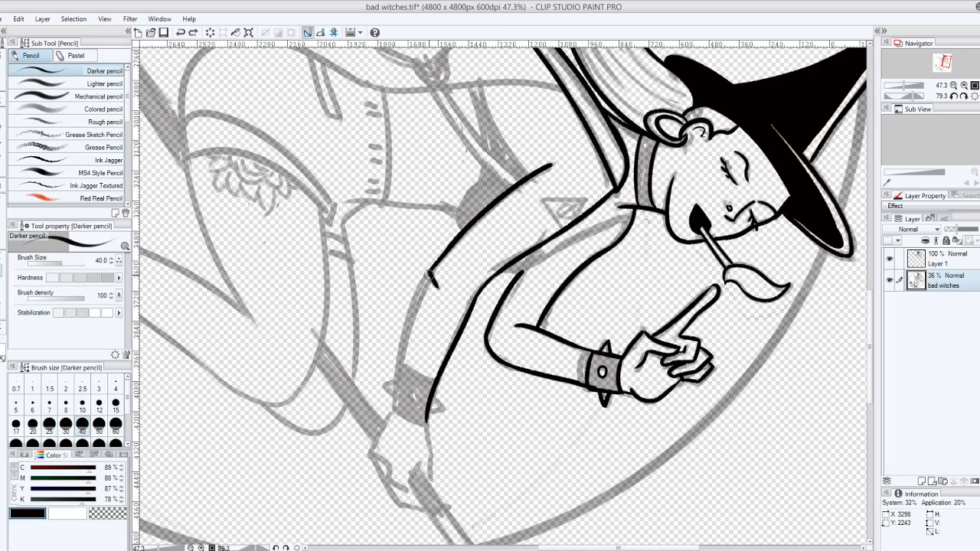
pyautogui.hotkey('ctrl', 'z')
pyautogui.moveTo(430, 274); pyautogui.dragTo(404, 356)
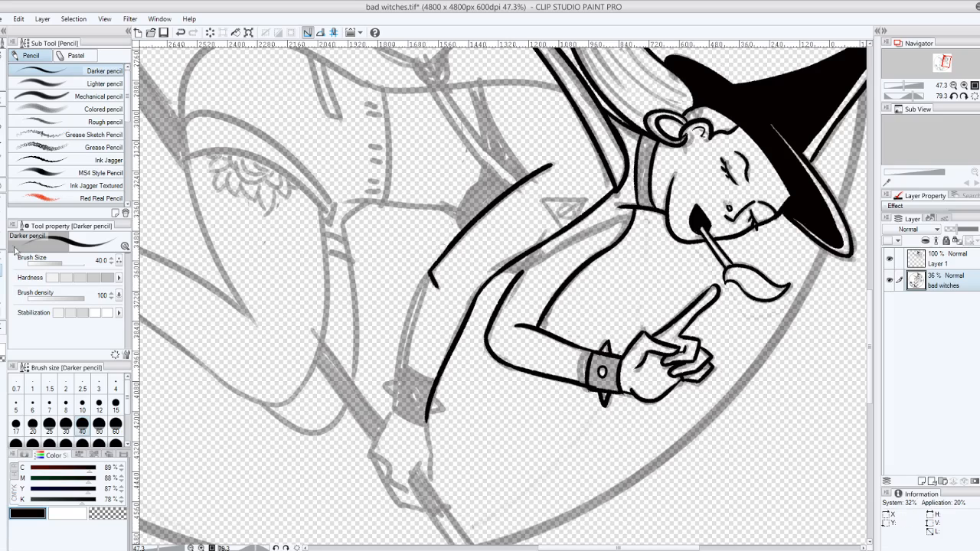
pyautogui.click(4, 213)
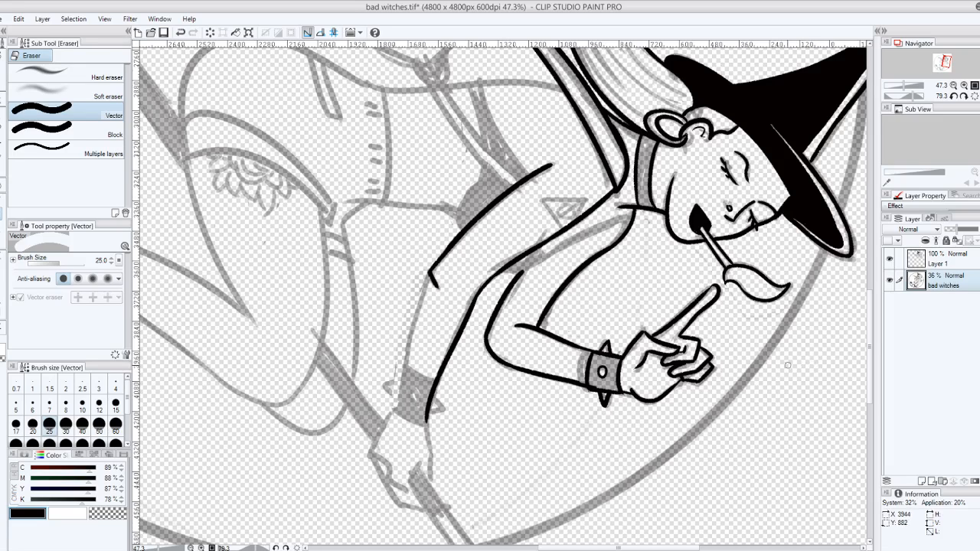
pyautogui.press('p')
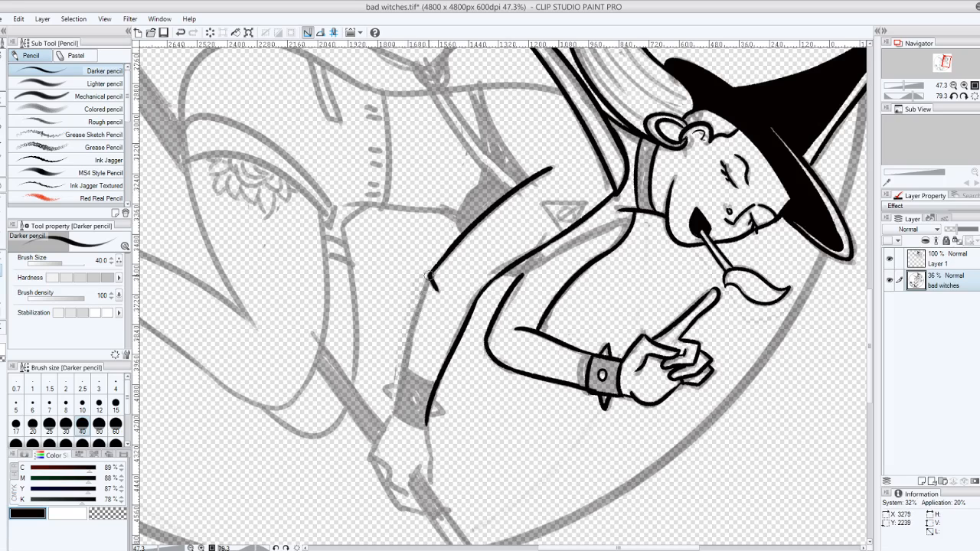
pyautogui.press('e')
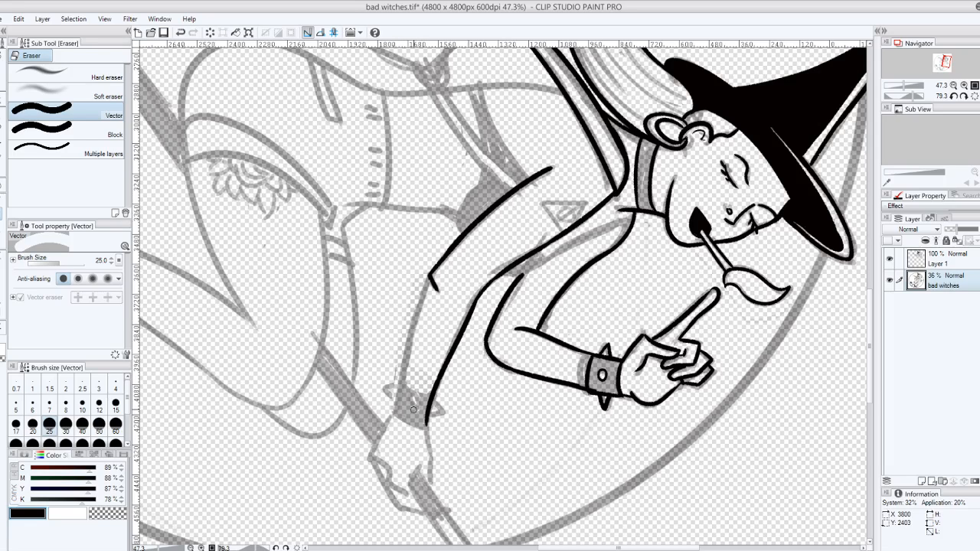
# Re-ink the lowered forearm's underside on Layer 1 with the Textured pen at size 25, following the corrected sketch
pyautogui.press('p')
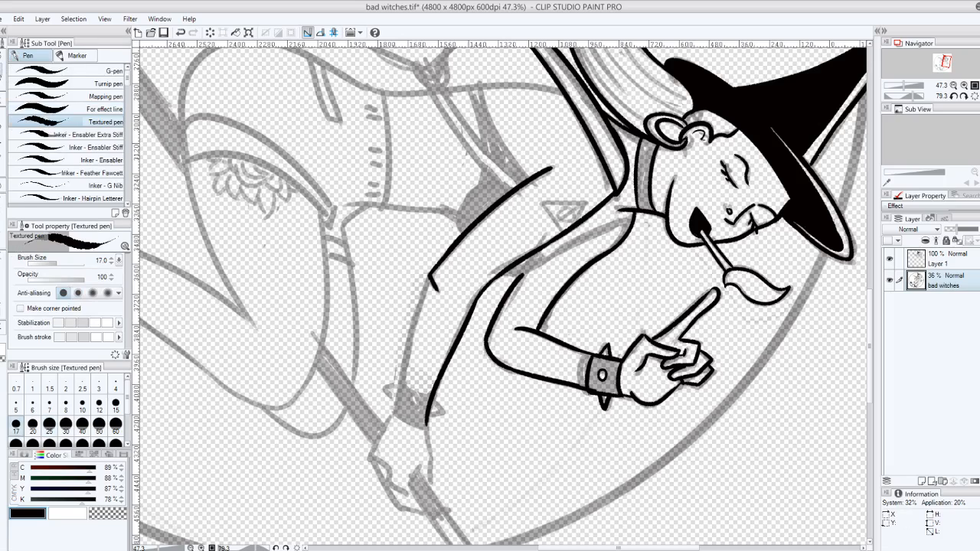
pyautogui.hotkey('alt', ']')
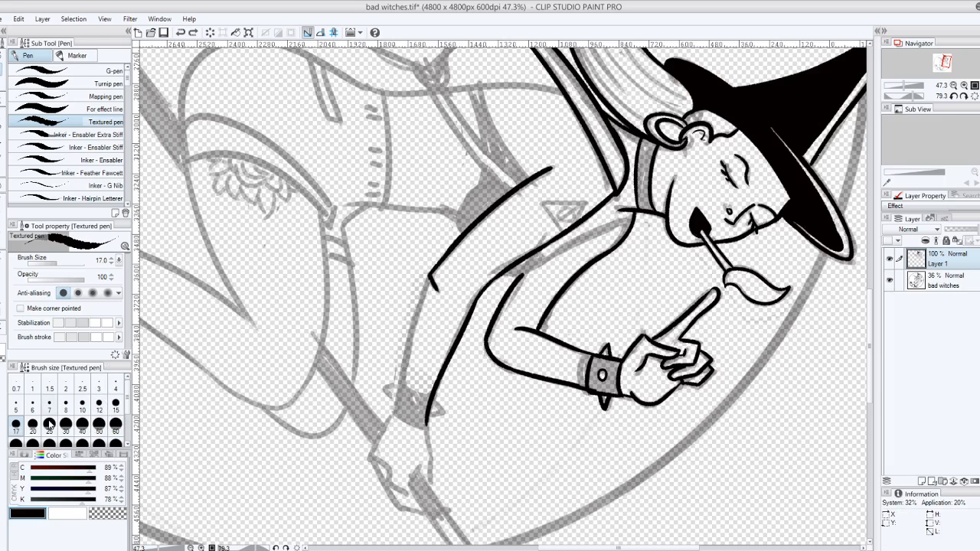
pyautogui.click(49, 424)
pyautogui.moveTo(395, 412)
pyautogui.mouseDown()
pyautogui.moveTo(430, 279)
pyautogui.moveTo(426, 249)
pyautogui.moveTo(392, 333)
pyautogui.moveTo(464, 304)
pyautogui.moveTo(600, 382)
pyautogui.mouseUp()
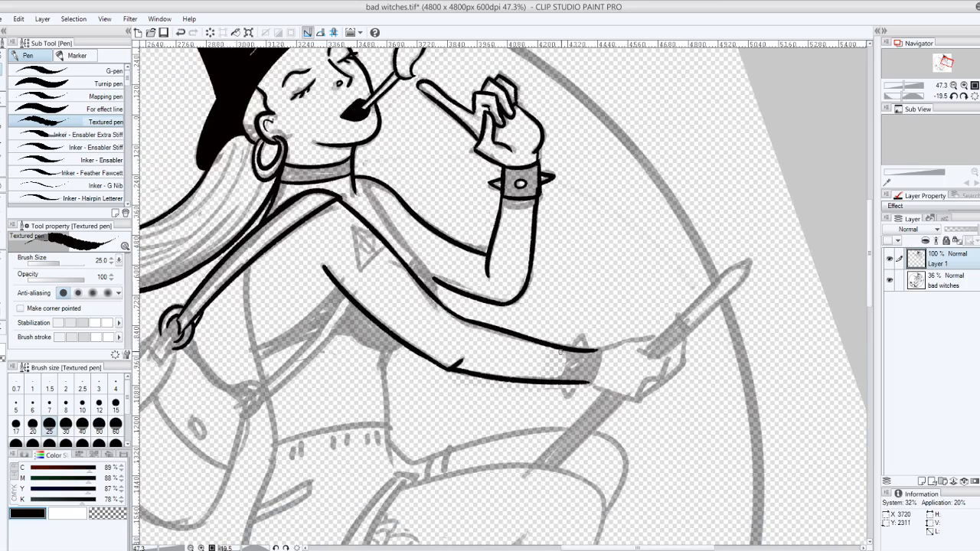
# Ink the spiked wristband on the lowered arm, including its two edges, the spikes and the round stud
pyautogui.moveTo(565, 348); pyautogui.dragTo(562, 382)
pyautogui.moveTo(597, 350); pyautogui.dragTo(589, 384)
pyautogui.hotkey('ctrl', 'z')
pyautogui.hotkey('ctrl', 'z')
pyautogui.moveTo(577, 344)
pyautogui.mouseDown()
pyautogui.moveTo(585, 348)
pyautogui.moveTo(568, 393)
pyautogui.moveTo(580, 382)
pyautogui.mouseUp()
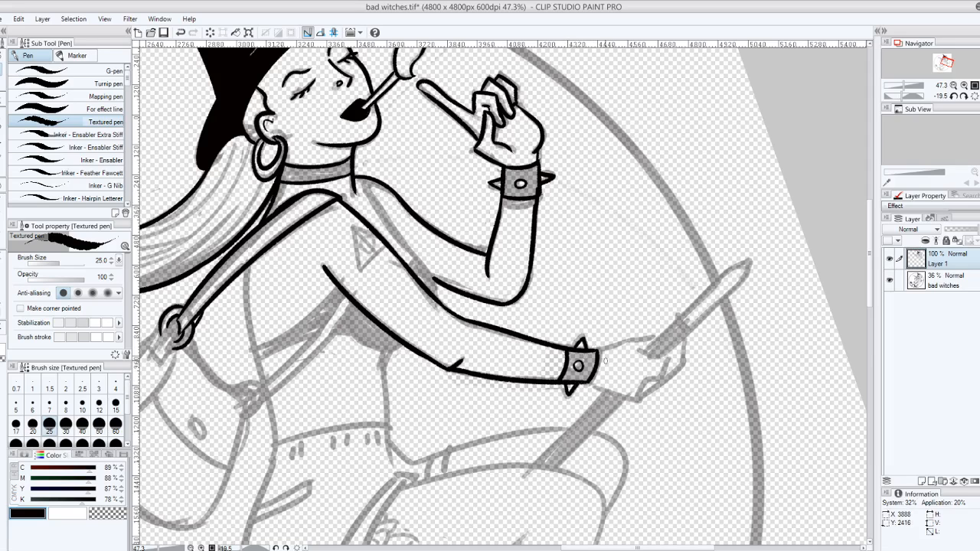
# Ink a replacement line for the raised arm's upper arm, from the elbow crease up toward the shoulder
pyautogui.hotkey('ctrl', '@')
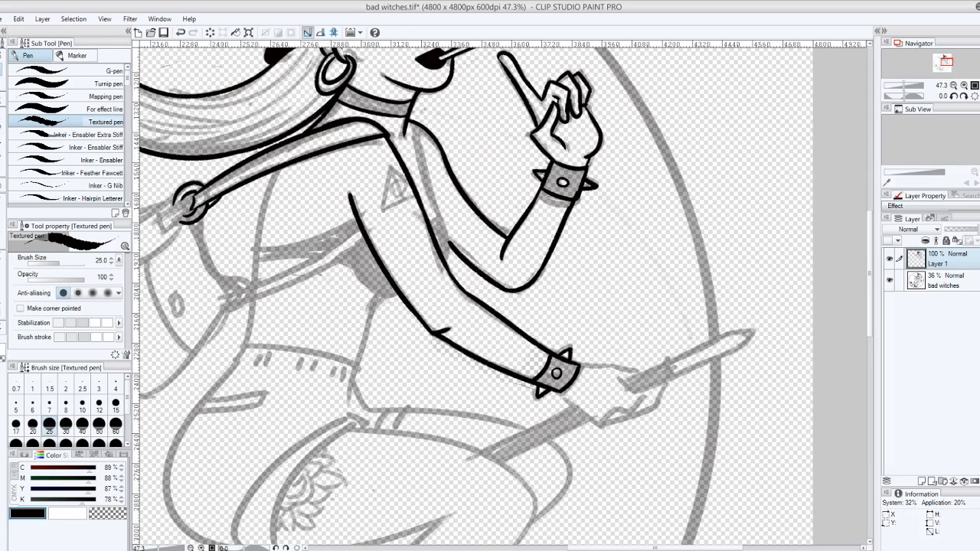
pyautogui.hotkey('ctrl', '-')
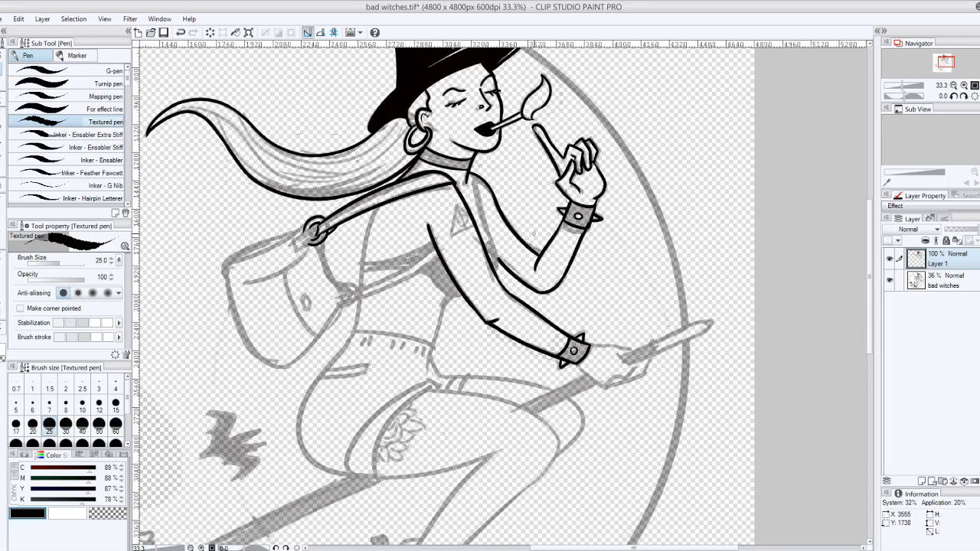
pyautogui.moveTo(535, 233); pyautogui.dragTo(572, 184)
pyautogui.moveTo(503, 295); pyautogui.dragTo(421, 364)
pyautogui.scroll(3, 470, 352)
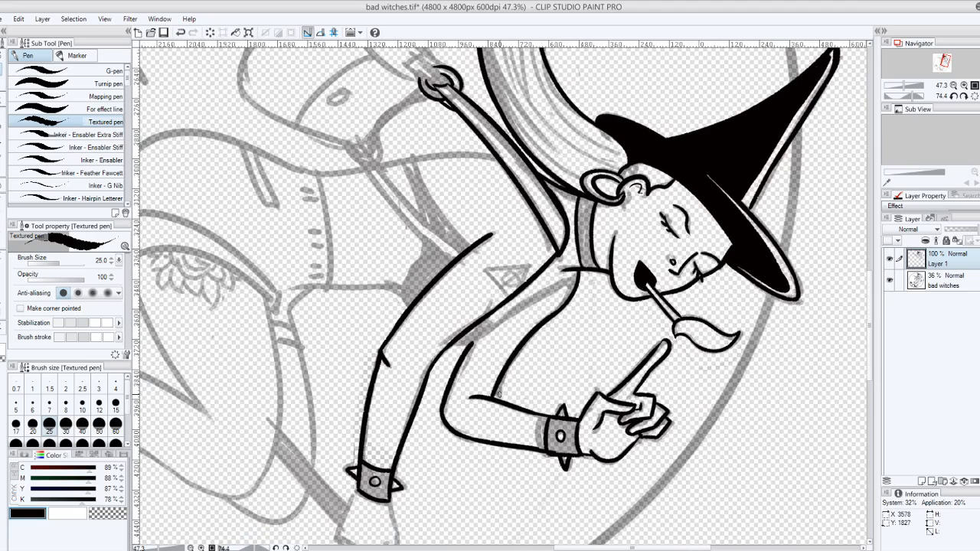
pyautogui.moveTo(498, 397); pyautogui.dragTo(539, 331)
pyautogui.hotkey('ctrl', 'z')
pyautogui.moveTo(498, 398); pyautogui.dragTo(554, 317)
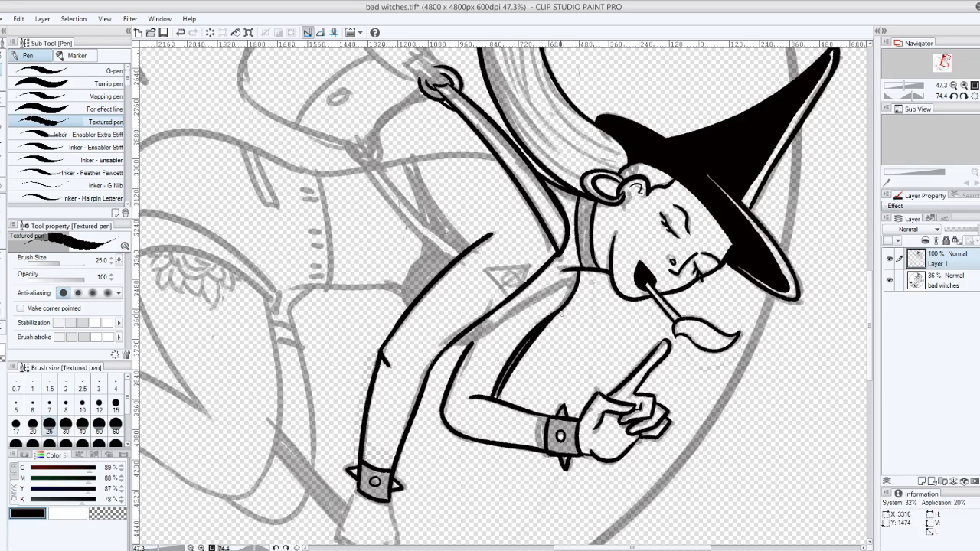
pyautogui.moveTo(499, 398); pyautogui.dragTo(505, 382)
# Erase the old upper-arm line beside the new one on the raised arm with the Vector eraser
pyautogui.press('e')
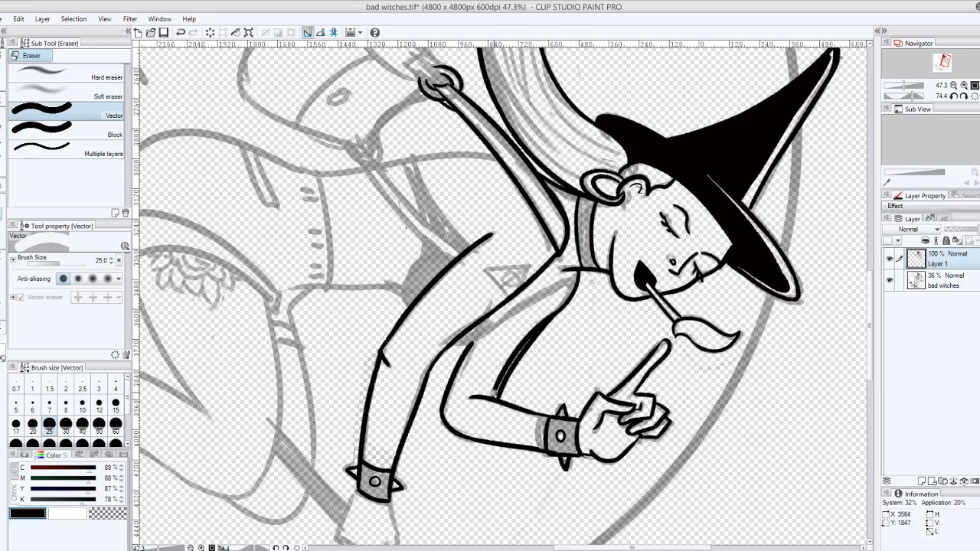
pyautogui.moveTo(493, 392); pyautogui.dragTo(546, 311)
pyautogui.moveTo(516, 352); pyautogui.dragTo(556, 303)
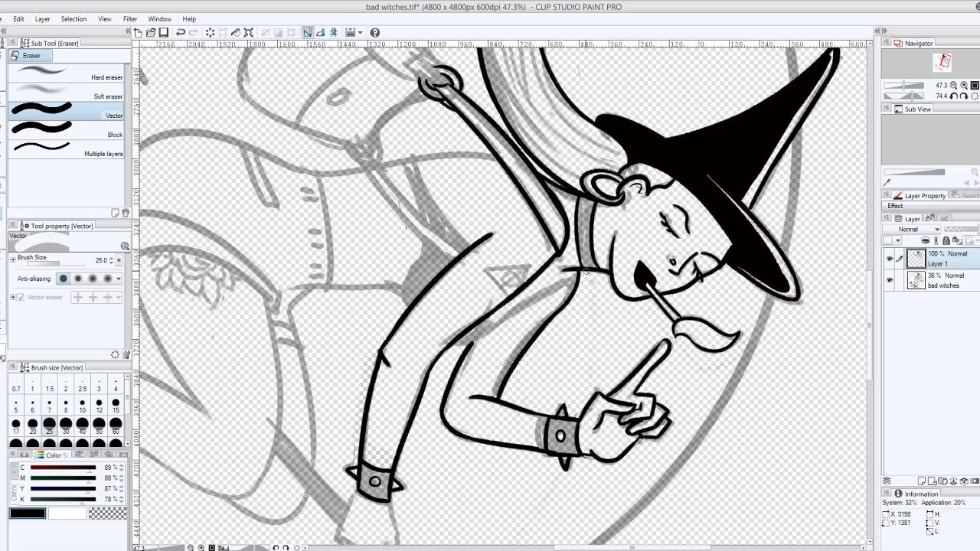
# Ink the curve of the back between the two bag straps with the Textured pen, redoing the stroke until it follows the sketch
pyautogui.moveTo(587, 268); pyautogui.dragTo(656, 186)
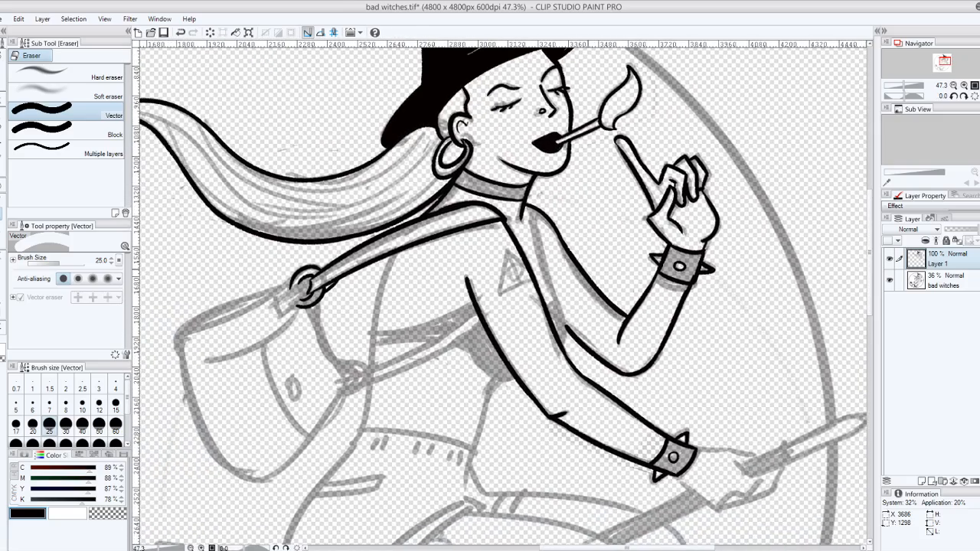
pyautogui.click(4, 70)
pyautogui.moveTo(490, 306); pyautogui.dragTo(643, 227)
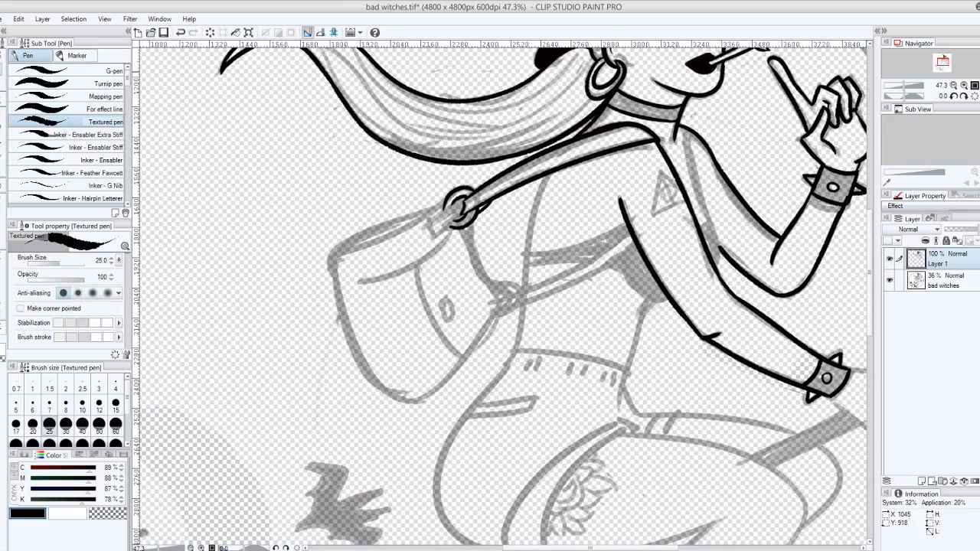
pyautogui.moveTo(689, 306); pyautogui.dragTo(672, 374)
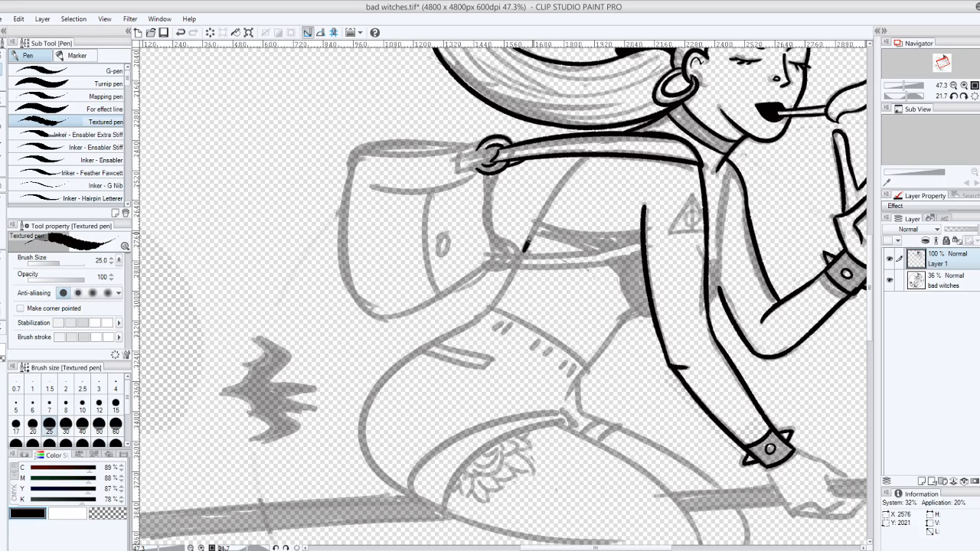
pyautogui.keyDown('shift'); pyautogui.click(528, 242); pyautogui.keyUp('shift')
pyautogui.hotkey('ctrl', 'z')
pyautogui.moveTo(525, 248)
pyautogui.mouseDown()
pyautogui.moveTo(558, 187)
pyautogui.moveTo(616, 146)
pyautogui.moveTo(538, 216)
pyautogui.moveTo(582, 162)
pyautogui.mouseUp()
pyautogui.hotkey('ctrl', 'z')
pyautogui.hotkey('ctrl', 'z')
pyautogui.moveTo(525, 248); pyautogui.dragTo(583, 161)
pyautogui.hotkey('ctrl', 'z')
pyautogui.moveTo(523, 248); pyautogui.dragTo(585, 163)
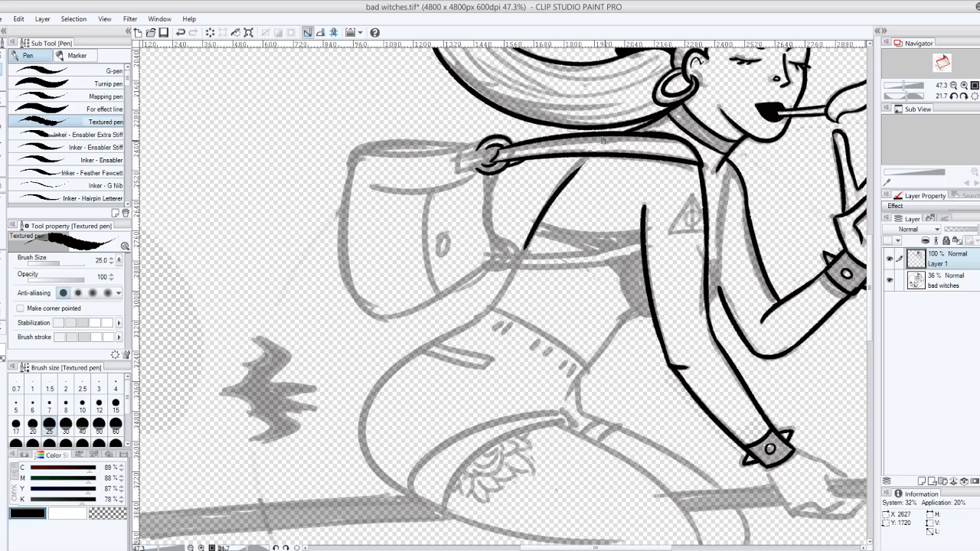
pyautogui.hotkey('ctrl', 'z')
pyautogui.moveTo(523, 249); pyautogui.dragTo(586, 158)
pyautogui.hotkey('ctrl', 'z')
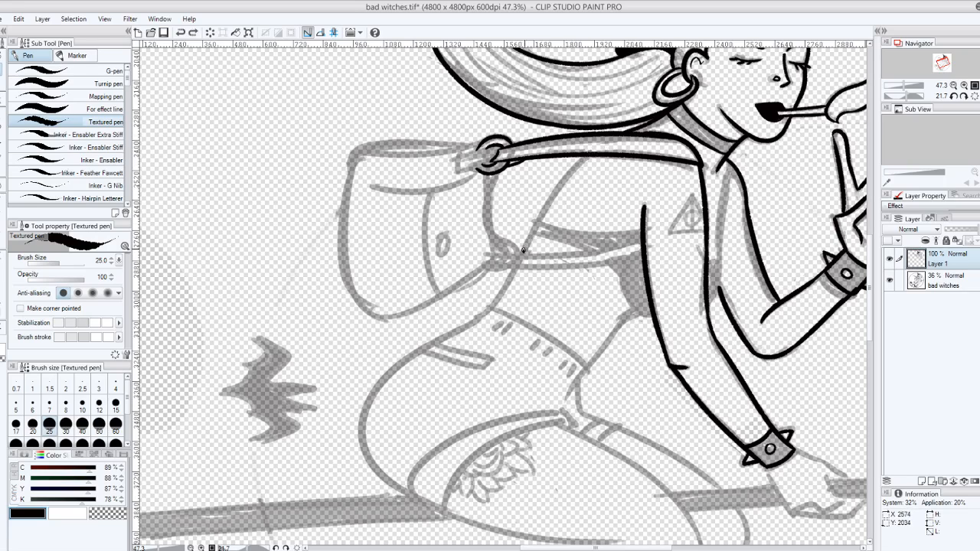
pyautogui.moveTo(524, 249); pyautogui.dragTo(586, 158)
pyautogui.hotkey('ctrl', 'z')
pyautogui.moveTo(524, 249); pyautogui.dragTo(585, 158)
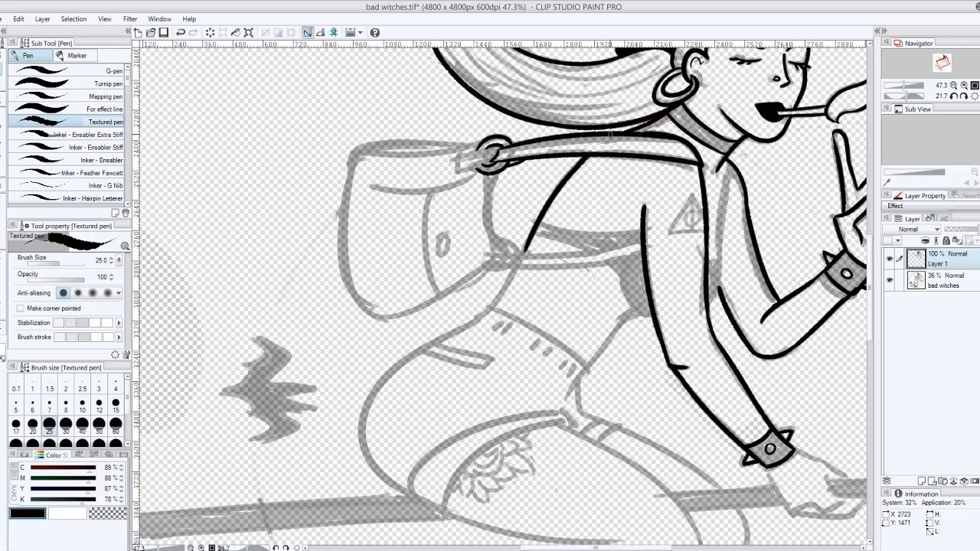
# Try to ink the short end piece of the bag's lower strap as a straight band
pyautogui.moveTo(611, 135); pyautogui.dragTo(491, 104)
pyautogui.moveTo(468, 315); pyautogui.dragTo(553, 281)
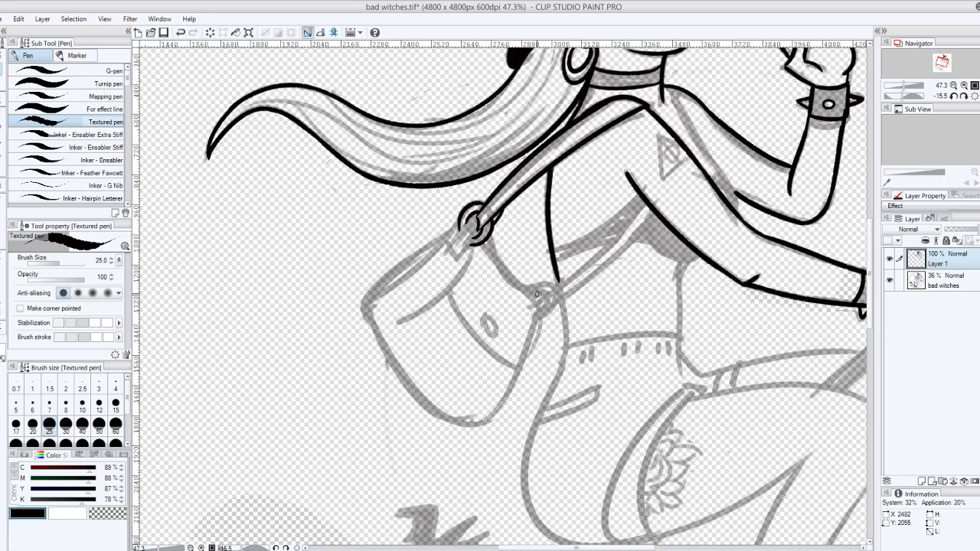
pyautogui.moveTo(538, 294)
pyautogui.mouseDown()
pyautogui.moveTo(546, 305)
pyautogui.moveTo(537, 312)
pyautogui.moveTo(572, 273)
pyautogui.moveTo(551, 291)
pyautogui.moveTo(580, 277)
pyautogui.moveTo(564, 295)
pyautogui.moveTo(582, 278)
pyautogui.moveTo(548, 304)
pyautogui.mouseUp()
pyautogui.hotkey('ctrl', 'z')
pyautogui.hotkey('ctrl', 'z')
pyautogui.hotkey('ctrl', 'z')
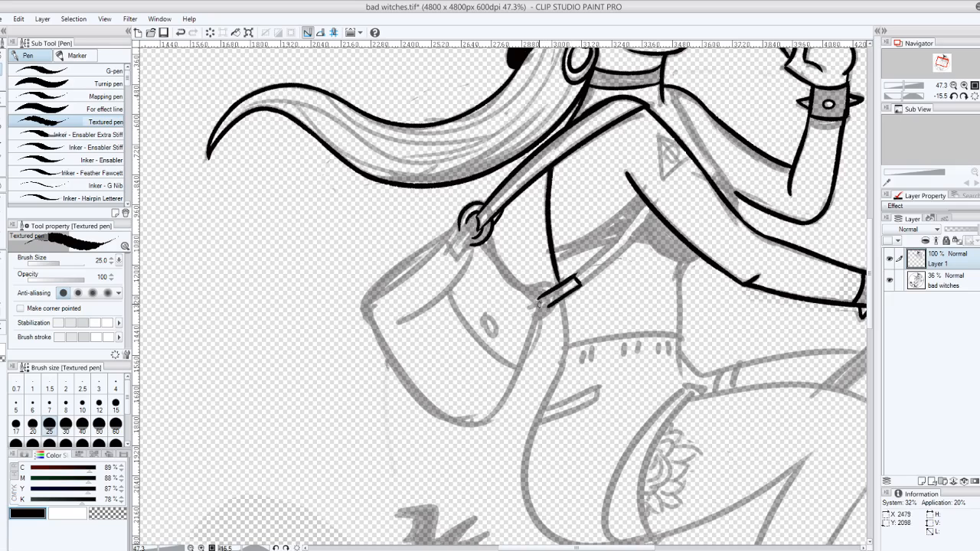
pyautogui.hotkey('ctrl', 'z')
pyautogui.hotkey('ctrl', 'z')
pyautogui.hotkey('ctrl', 'z')
# Ink the lower strap's end piece as a slightly curved band and draw the ring that joins it to the bag
pyautogui.moveTo(544, 303); pyautogui.dragTo(586, 278)
pyautogui.hotkey('ctrl', 'y')
pyautogui.hotkey('ctrl', 'y')
pyautogui.hotkey('ctrl', 'y')
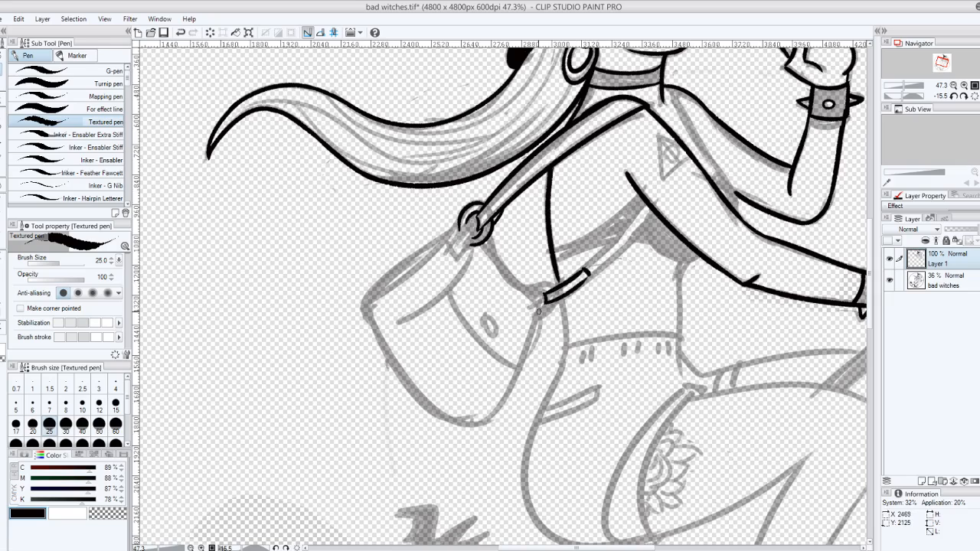
pyautogui.moveTo(539, 319)
pyautogui.mouseDown()
pyautogui.moveTo(556, 300)
pyautogui.moveTo(531, 294)
pyautogui.moveTo(547, 293)
pyautogui.mouseUp()
pyautogui.hotkey('ctrl', 'z')
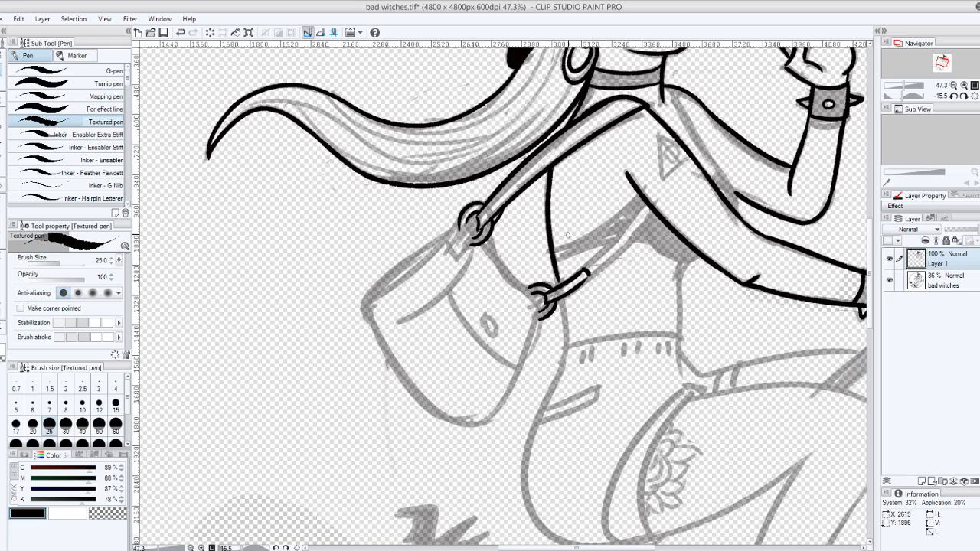
# Ink the lower back from the strap down to the waistband, and the front line of the waist
pyautogui.moveTo(587, 206)
pyautogui.mouseDown()
pyautogui.moveTo(589, 191)
pyautogui.moveTo(508, 203)
pyautogui.moveTo(614, 72)
pyautogui.mouseUp()
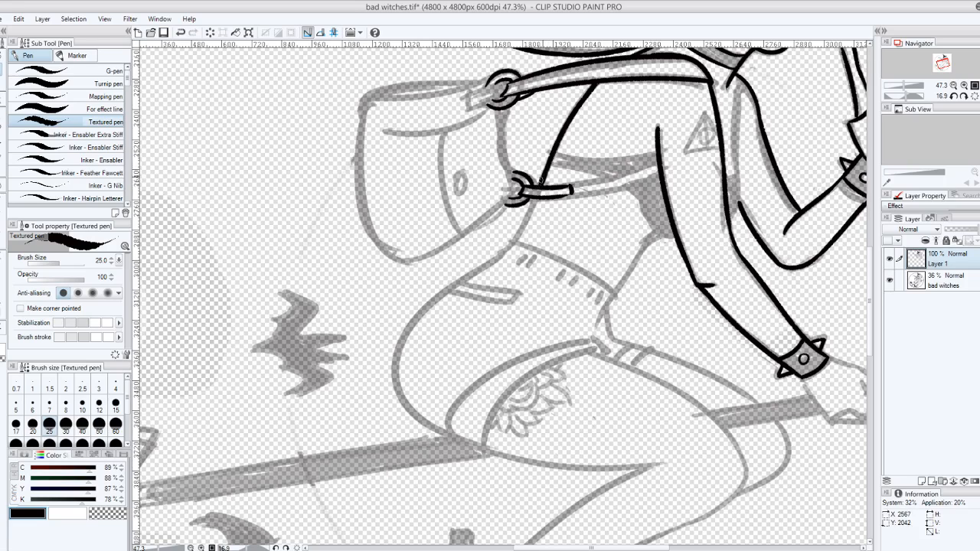
pyautogui.moveTo(519, 236)
pyautogui.mouseDown()
pyautogui.moveTo(537, 199)
pyautogui.moveTo(519, 235)
pyautogui.mouseUp()
pyautogui.hotkey('ctrl', 'z')
pyautogui.hotkey('ctrl', 'z')
pyautogui.moveTo(524, 226); pyautogui.dragTo(515, 236)
pyautogui.hotkey('ctrl', 'z')
# Ink the lower edge of the bag strap across the torso, from its end piece to the lowered arm
pyautogui.moveTo(615, 293)
pyautogui.mouseDown()
pyautogui.moveTo(658, 231)
pyautogui.moveTo(702, 260)
pyautogui.moveTo(697, 347)
pyautogui.moveTo(645, 438)
pyautogui.moveTo(574, 485)
pyautogui.moveTo(520, 497)
pyautogui.moveTo(414, 477)
pyautogui.mouseUp()
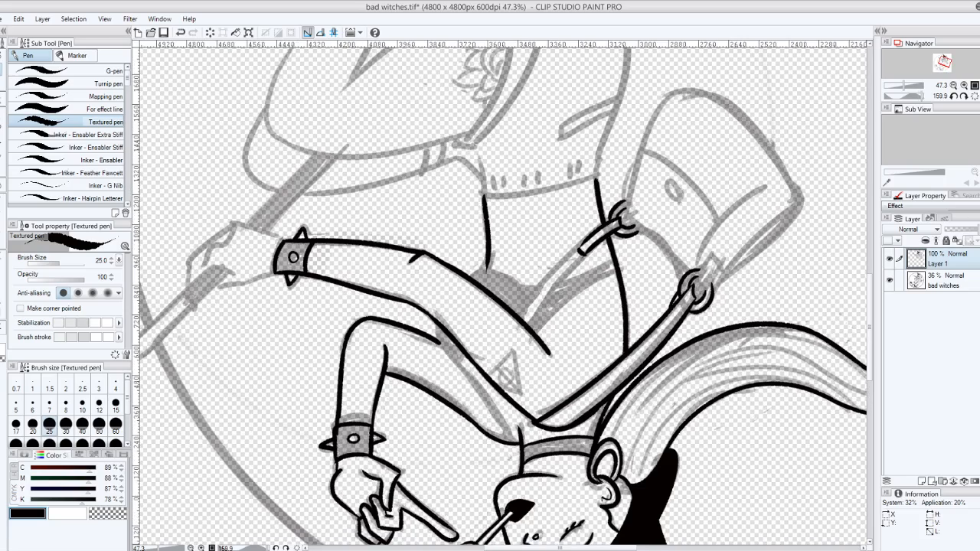
pyautogui.hotkey('ctrl', '+')
pyautogui.moveTo(540, 304)
pyautogui.mouseDown()
pyautogui.moveTo(466, 352)
pyautogui.moveTo(529, 266)
pyautogui.mouseUp()
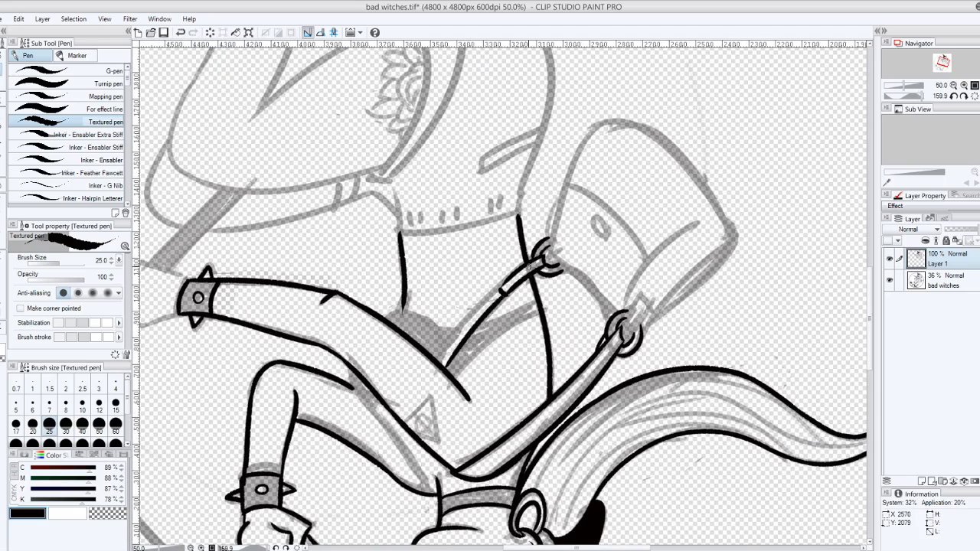
pyautogui.hotkey('ctrl', 'z')
pyautogui.moveTo(445, 370)
pyautogui.mouseDown()
pyautogui.moveTo(525, 262)
pyautogui.moveTo(549, 266)
pyautogui.mouseUp()
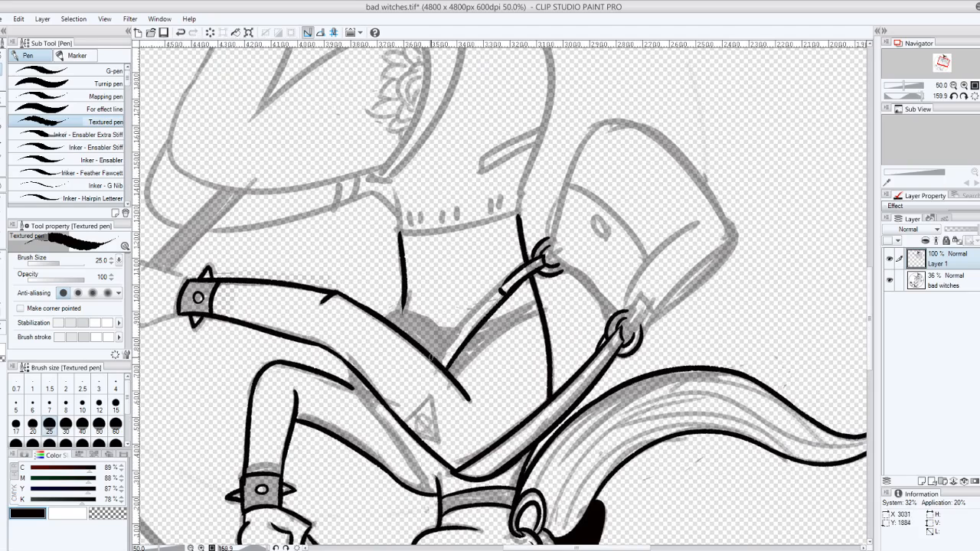
# Redraw the upper edge of the bag's lower strap from the lowered arm to its end piece
pyautogui.hotkey('ctrl', 'z')
pyautogui.moveTo(434, 353); pyautogui.dragTo(527, 263)
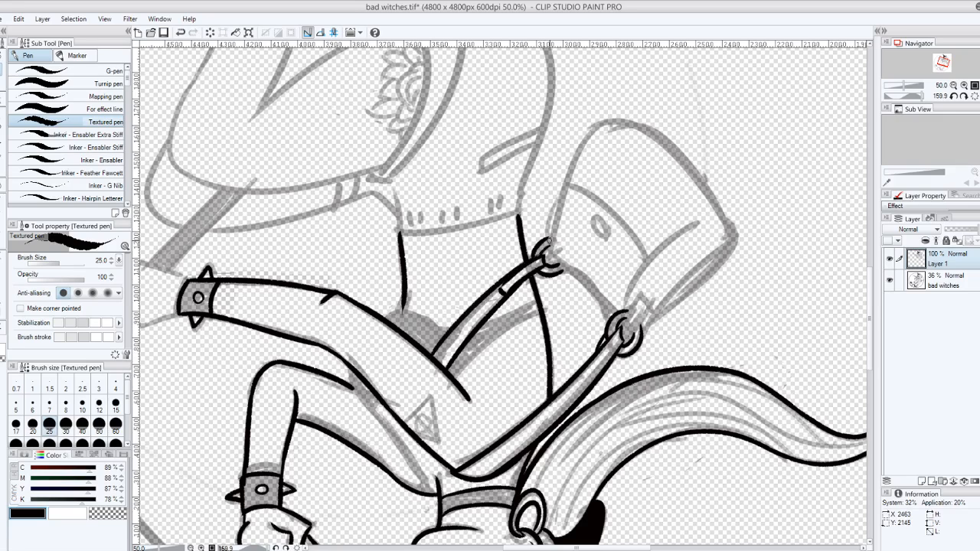
# Ink the bag's opening edge as a curve between the two strap rings
pyautogui.moveTo(549, 241); pyautogui.dragTo(393, 313)
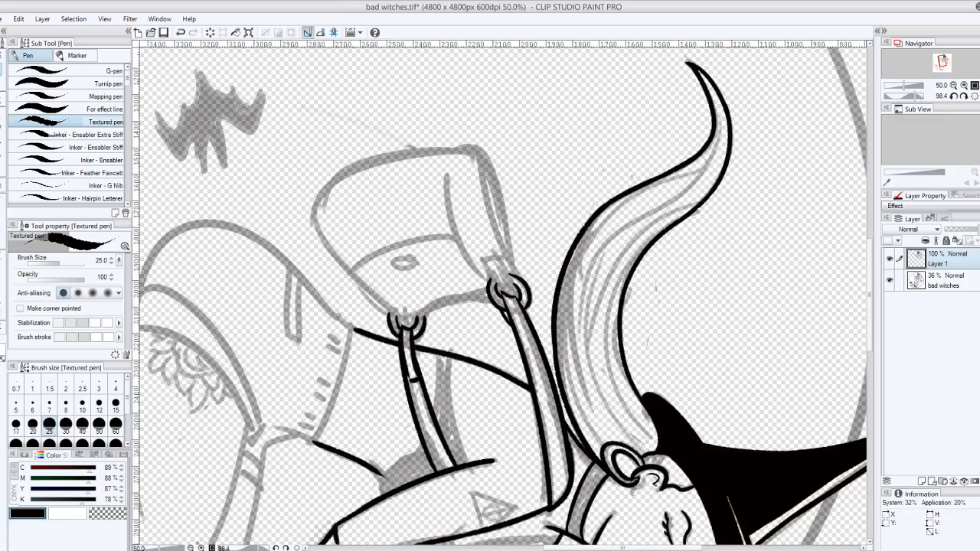
pyautogui.moveTo(509, 291); pyautogui.dragTo(523, 146)
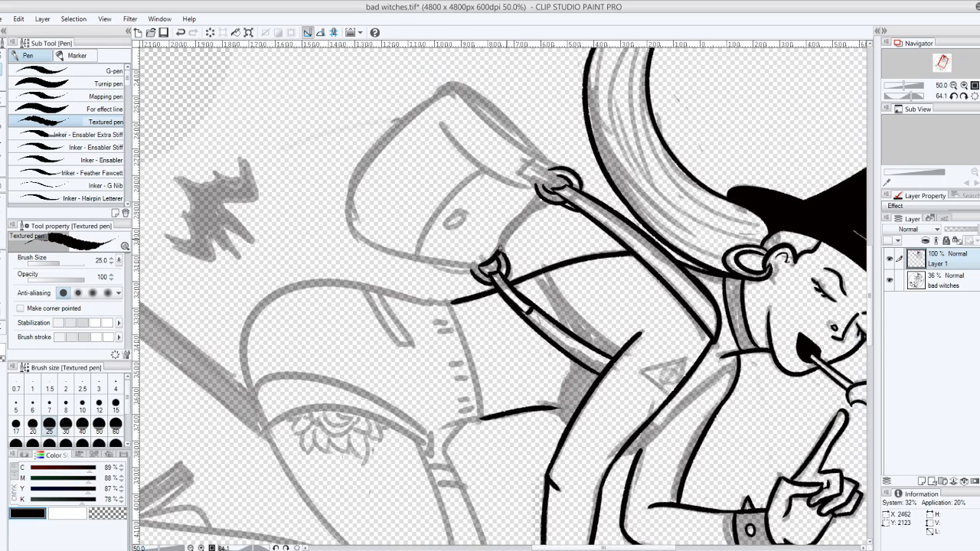
pyautogui.moveTo(471, 266)
pyautogui.mouseDown()
pyautogui.moveTo(561, 190)
pyautogui.moveTo(432, 200)
pyautogui.mouseUp()
pyautogui.hotkey('ctrl', 'z')
pyautogui.moveTo(523, 214)
pyautogui.mouseDown()
pyautogui.moveTo(562, 190)
pyautogui.moveTo(593, 129)
pyautogui.mouseUp()
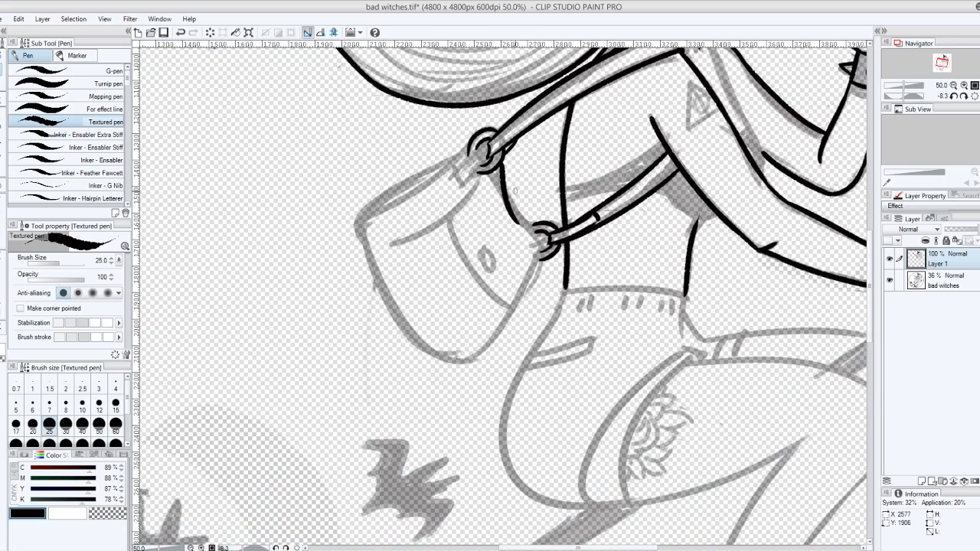
pyautogui.moveTo(506, 188)
pyautogui.mouseDown()
pyautogui.moveTo(535, 229)
pyautogui.moveTo(536, 253)
pyautogui.mouseUp()
pyautogui.hotkey('ctrl', 'z')
pyautogui.moveTo(504, 185)
pyautogui.mouseDown()
pyautogui.moveTo(540, 257)
pyautogui.moveTo(506, 307)
pyautogui.mouseUp()
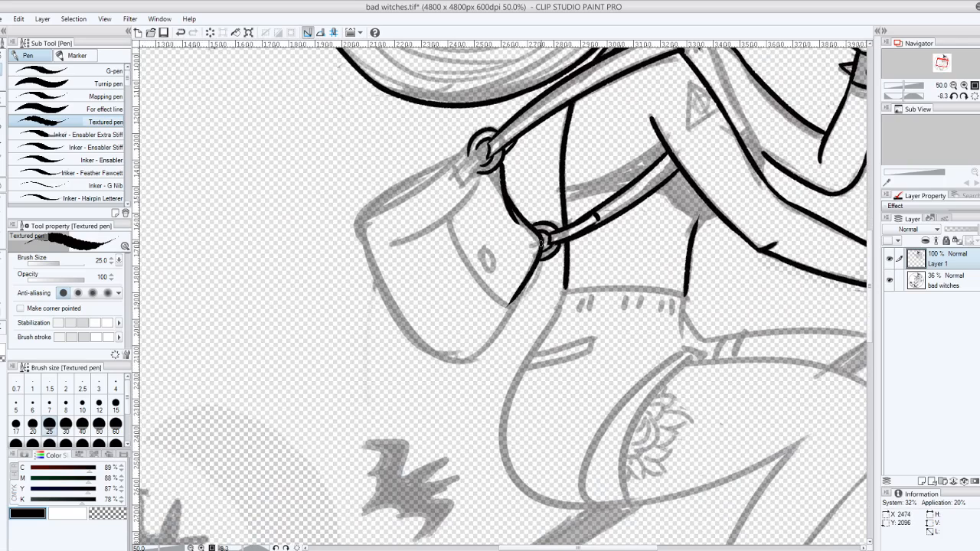
pyautogui.hotkey('ctrl', 'z')
pyautogui.moveTo(543, 234); pyautogui.dragTo(499, 330)
pyautogui.hotkey('ctrl', 'z')
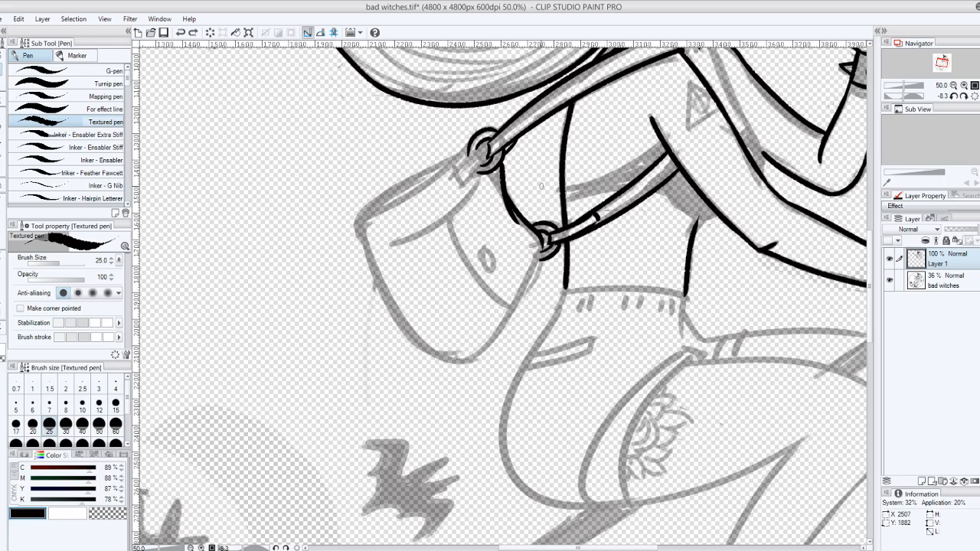
# Try to ink the bag's back side from the upper ring down, along with the fold line inside it
pyautogui.moveTo(541, 186)
pyautogui.mouseDown()
pyautogui.moveTo(463, 196)
pyautogui.moveTo(439, 214)
pyautogui.mouseUp()
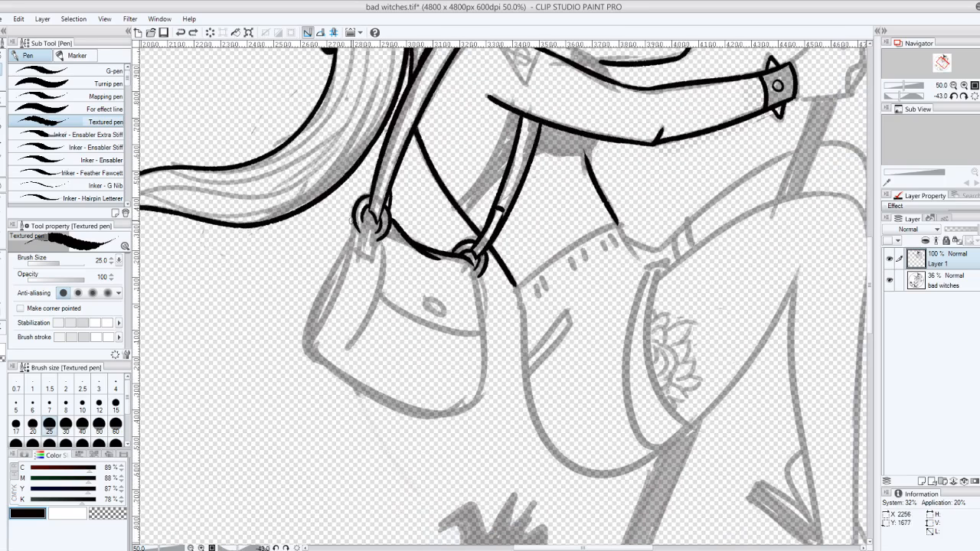
pyautogui.moveTo(354, 218); pyautogui.dragTo(309, 344)
pyautogui.hotkey('ctrl', 'z')
pyautogui.moveTo(356, 216); pyautogui.dragTo(306, 358)
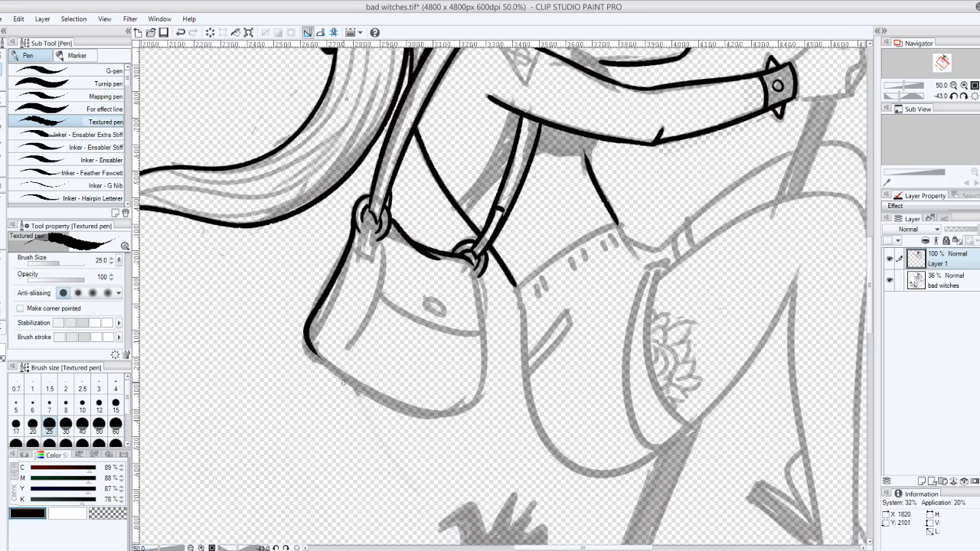
pyautogui.hotkey('ctrl', 'z')
pyautogui.moveTo(353, 219); pyautogui.dragTo(318, 320)
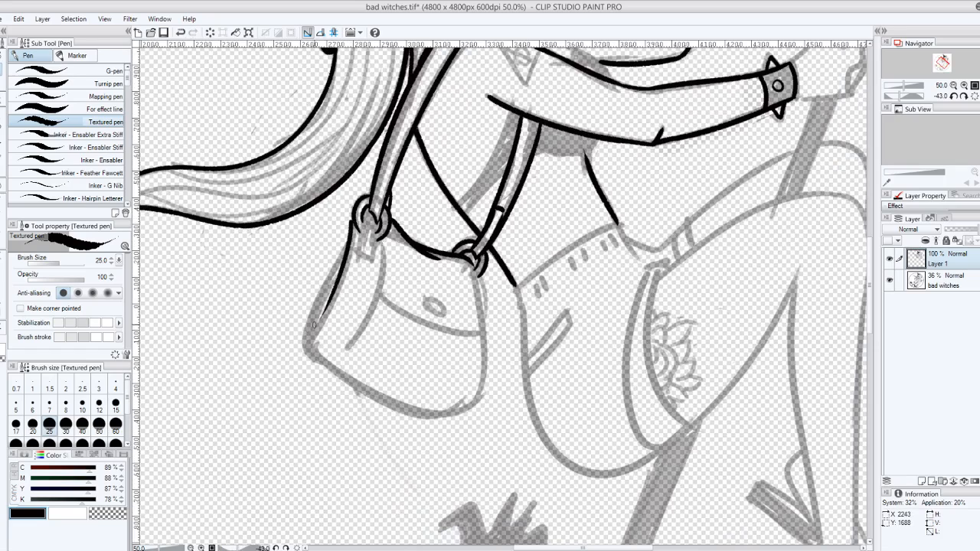
pyautogui.hotkey('ctrl', 'z')
pyautogui.moveTo(354, 222); pyautogui.dragTo(326, 321)
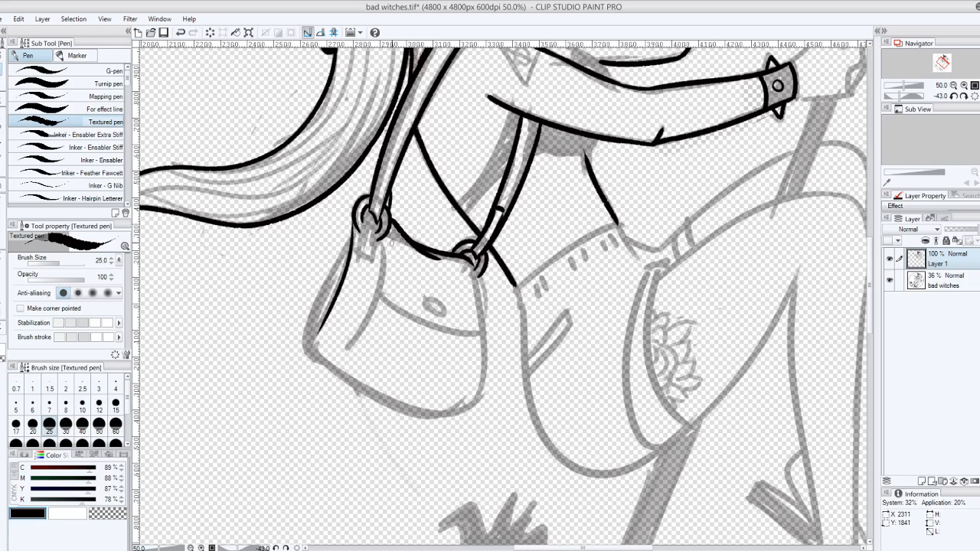
pyautogui.moveTo(382, 234)
pyautogui.mouseDown()
pyautogui.moveTo(372, 307)
pyautogui.moveTo(346, 348)
pyautogui.mouseUp()
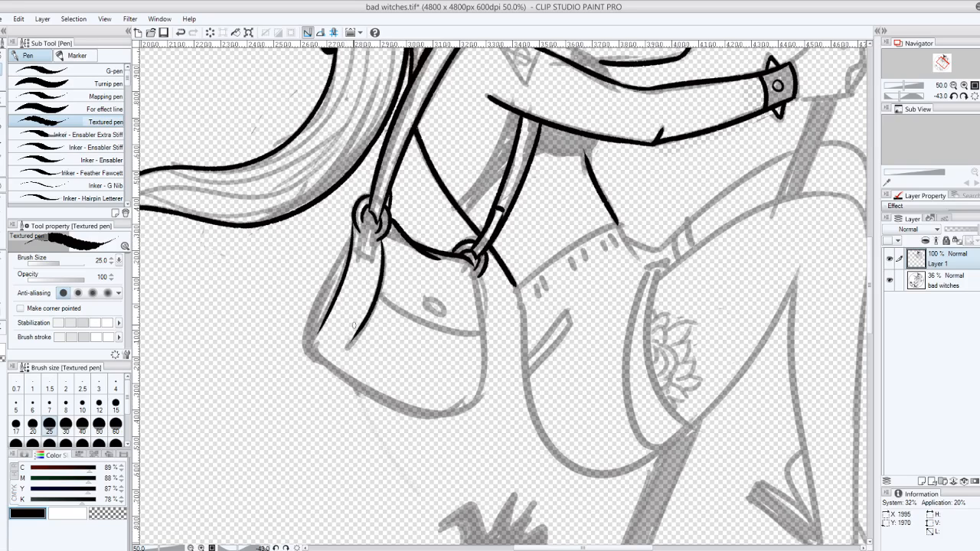
pyautogui.hotkey('ctrl', 'z')
pyautogui.hotkey('ctrl', 'z')
# Ink the bag's back side from the upper ring down and around the lower corner
pyautogui.moveTo(354, 221); pyautogui.dragTo(297, 335)
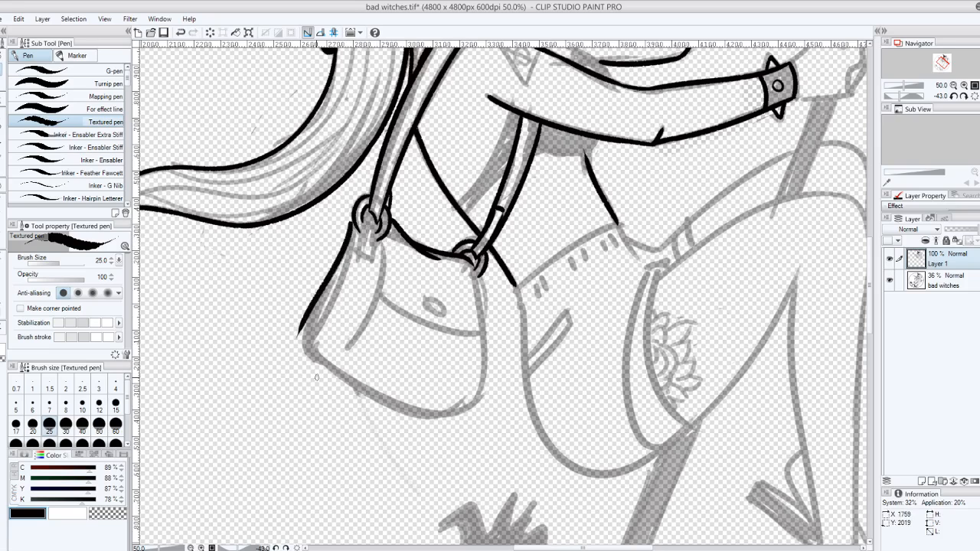
pyautogui.hotkey('ctrl', 'z')
pyautogui.moveTo(354, 220); pyautogui.dragTo(300, 334)
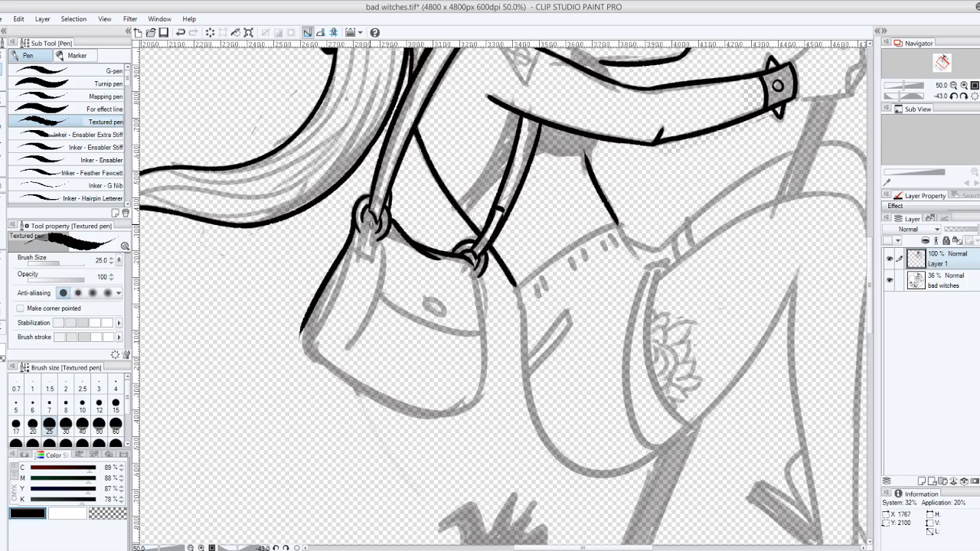
pyautogui.hotkey('ctrl', 'z')
pyautogui.moveTo(354, 218); pyautogui.dragTo(319, 372)
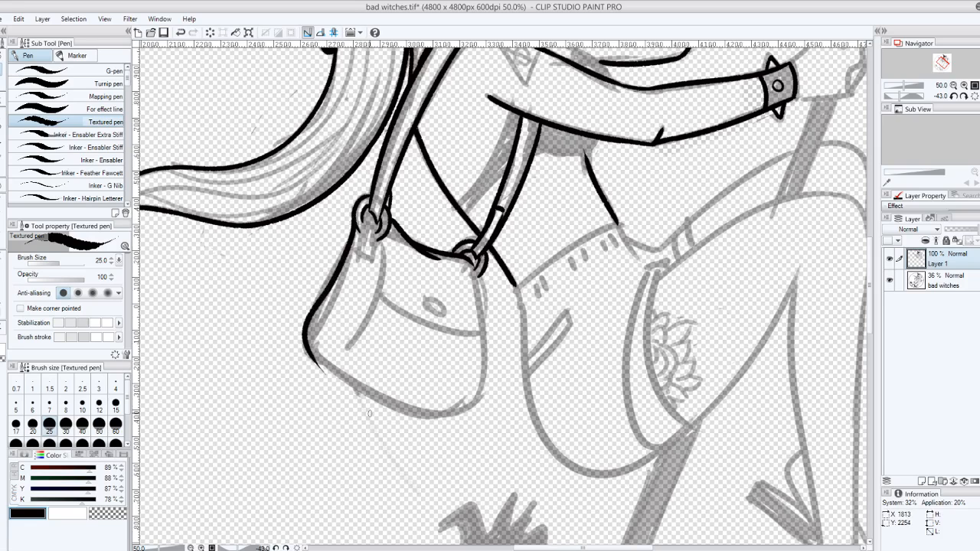
pyautogui.hotkey('ctrl', 'z')
pyautogui.moveTo(356, 218); pyautogui.dragTo(309, 358)
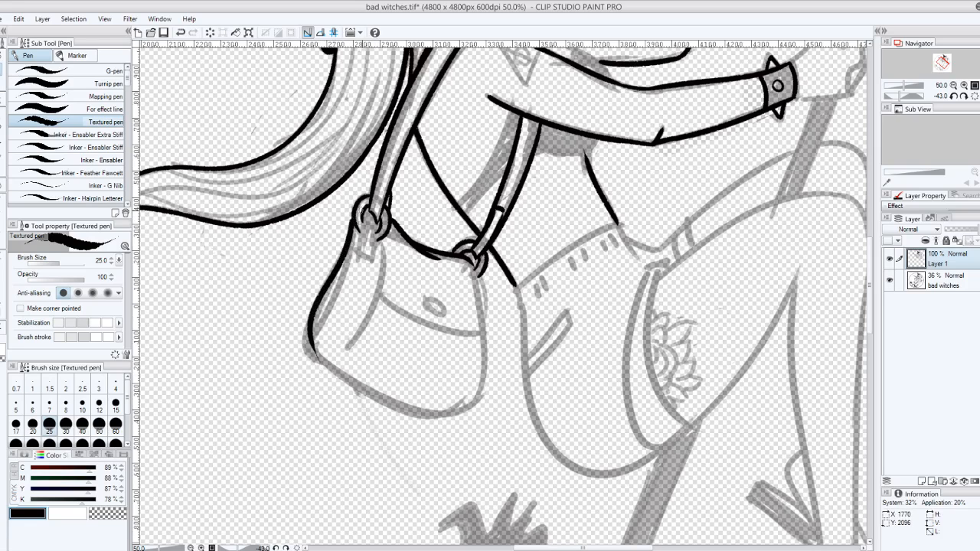
pyautogui.hotkey('ctrl', 'z')
pyautogui.moveTo(355, 218); pyautogui.dragTo(318, 360)
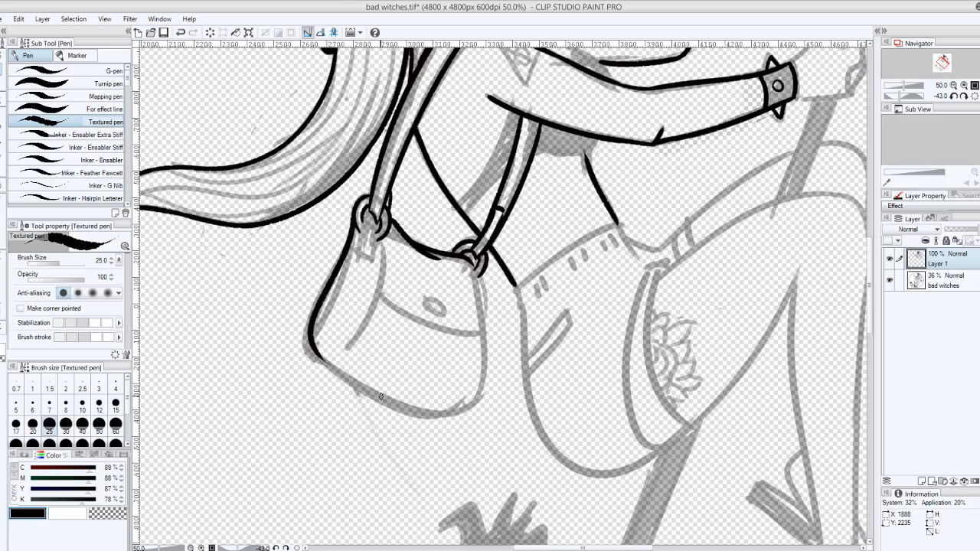
# Ink the bag's bottom edge from the lower back corner to the start of the front curve
pyautogui.press('^')
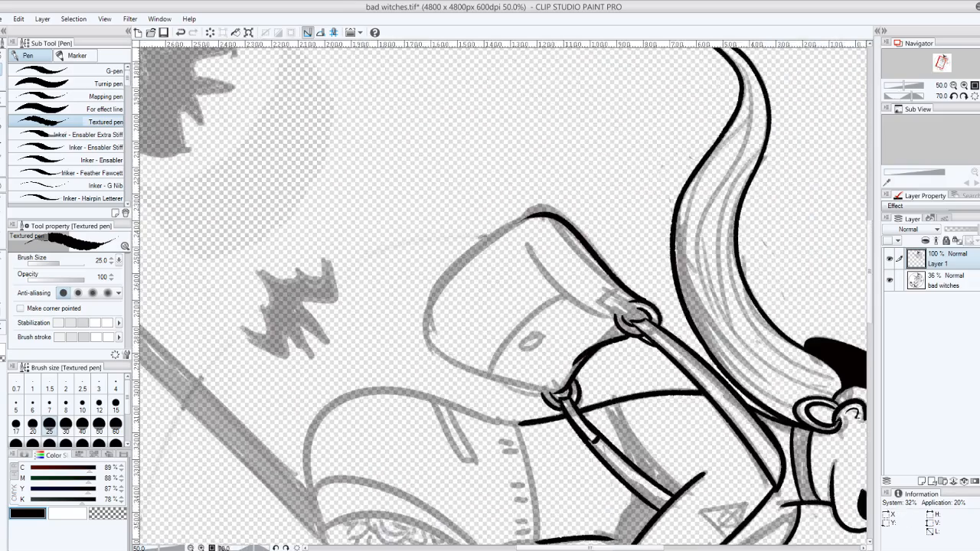
pyautogui.moveTo(533, 213); pyautogui.dragTo(433, 296)
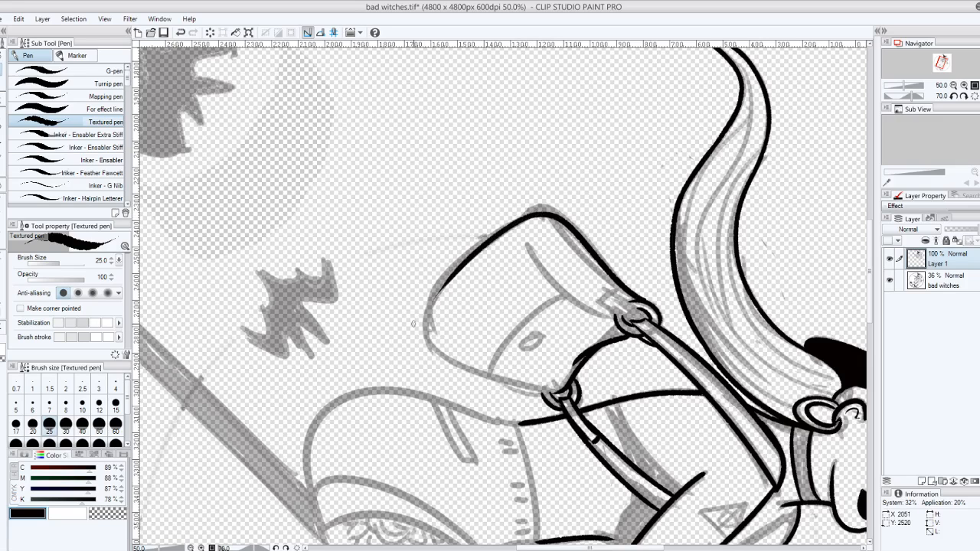
pyautogui.hotkey('ctrl', 'z')
pyautogui.moveTo(432, 349)
pyautogui.mouseDown()
pyautogui.moveTo(456, 264)
pyautogui.moveTo(530, 216)
pyautogui.mouseUp()
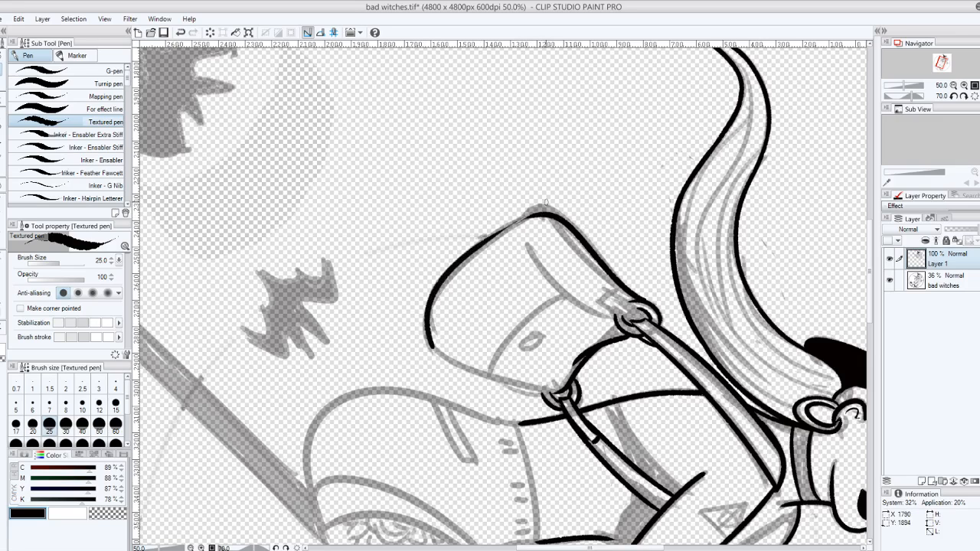
# Touch up the bag's outline where the bottom edge meets the lower back corner
pyautogui.press('-')
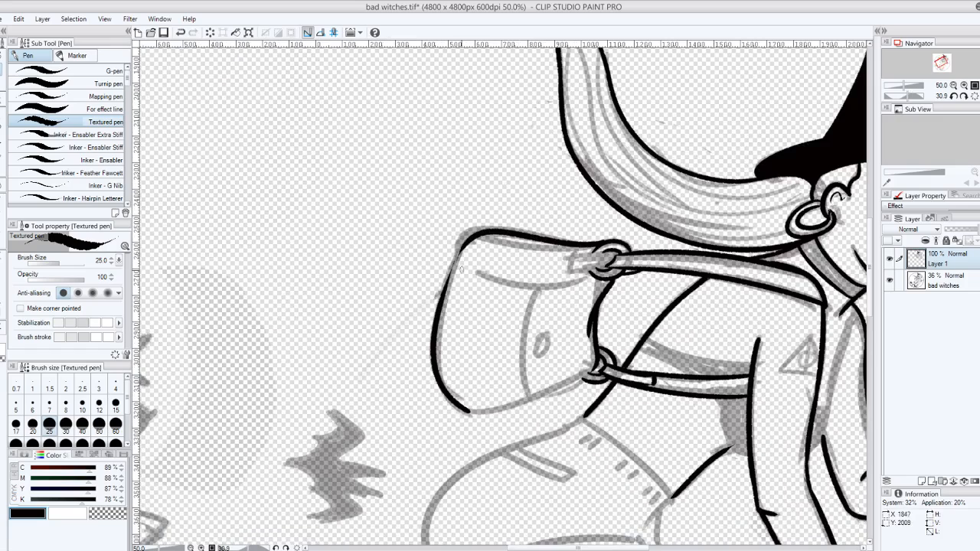
pyautogui.moveTo(443, 299); pyautogui.dragTo(462, 242)
pyautogui.hotkey('ctrl', 'z')
pyautogui.moveTo(441, 300); pyautogui.dragTo(463, 245)
pyautogui.hotkey('ctrl', 'z')
pyautogui.moveTo(442, 295); pyautogui.dragTo(464, 246)
pyautogui.moveTo(442, 298); pyautogui.dragTo(465, 248)
pyautogui.hotkey('ctrl', 'z')
pyautogui.moveTo(443, 300); pyautogui.dragTo(475, 234)
pyautogui.hotkey('ctrl', 'z')
pyautogui.moveTo(441, 300); pyautogui.dragTo(467, 241)
pyautogui.hotkey('ctrl', 'z')
pyautogui.moveTo(441, 300); pyautogui.dragTo(465, 241)
pyautogui.hotkey('ctrl', 'z')
pyautogui.moveTo(441, 302)
pyautogui.mouseDown()
pyautogui.moveTo(477, 236)
pyautogui.moveTo(445, 222)
pyautogui.moveTo(365, 348)
pyautogui.moveTo(399, 427)
pyautogui.moveTo(538, 417)
pyautogui.moveTo(586, 390)
pyautogui.moveTo(619, 346)
pyautogui.mouseUp()
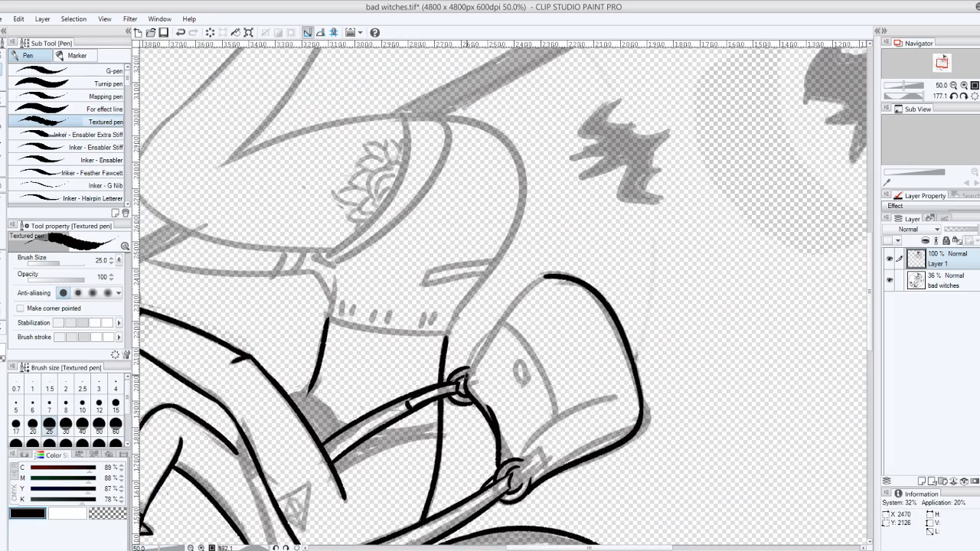
# Close the bag's outline from the lower ring to the bottom curve and add a thin inner line along the back side
pyautogui.moveTo(463, 384)
pyautogui.mouseDown()
pyautogui.moveTo(482, 349)
pyautogui.moveTo(561, 274)
pyautogui.mouseUp()
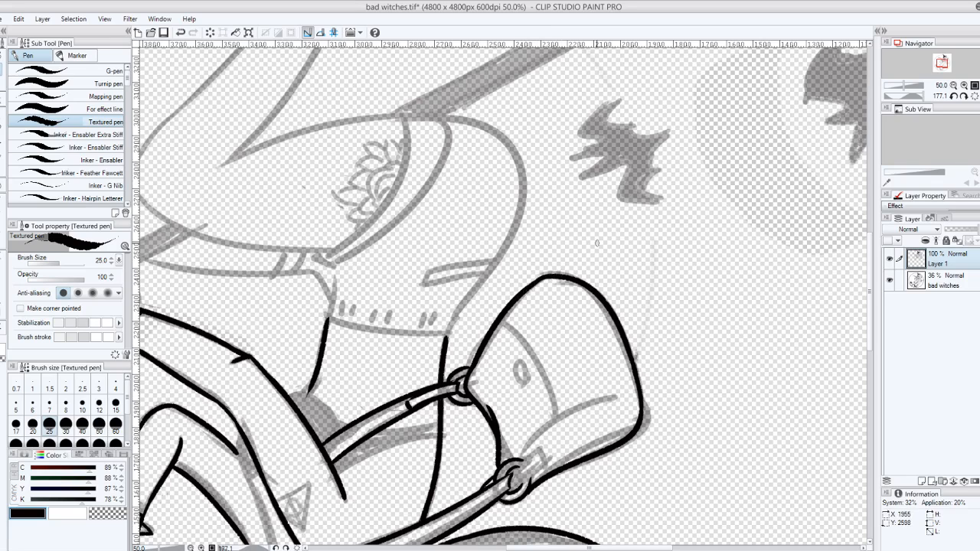
pyautogui.moveTo(597, 243); pyautogui.dragTo(563, 316)
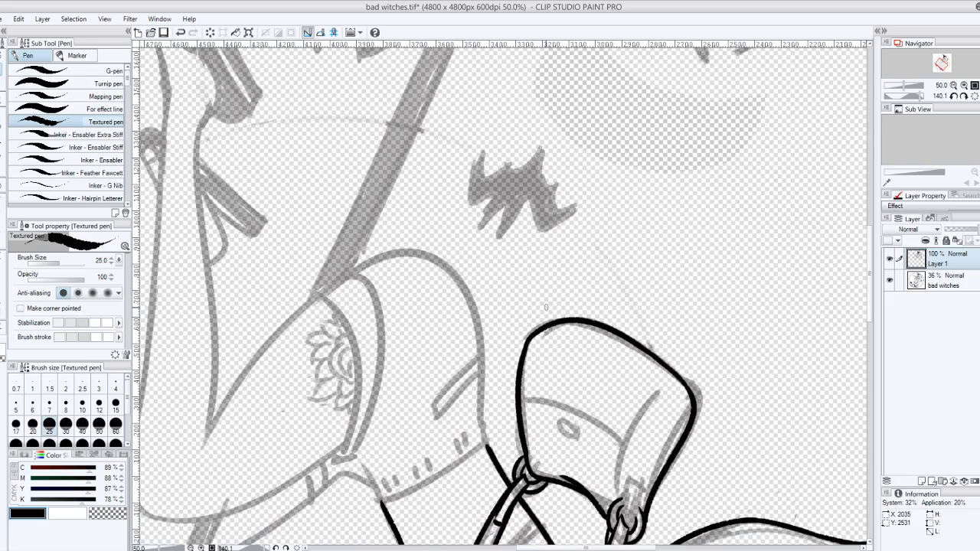
pyautogui.moveTo(546, 307); pyautogui.dragTo(560, 177)
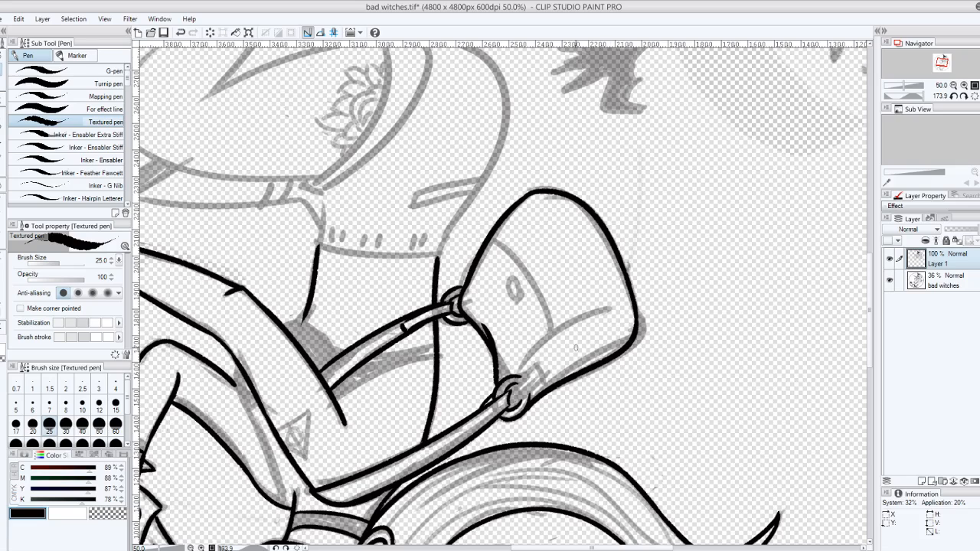
pyautogui.moveTo(533, 396); pyautogui.dragTo(614, 341)
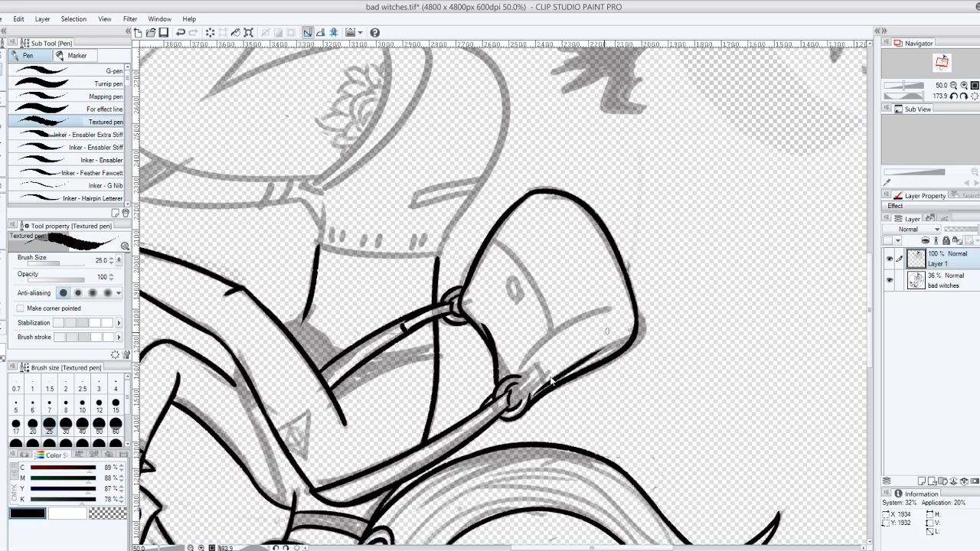
pyautogui.hotkey('ctrl', 'z')
pyautogui.moveTo(533, 395); pyautogui.dragTo(627, 339)
pyautogui.hotkey('ctrl', 'z')
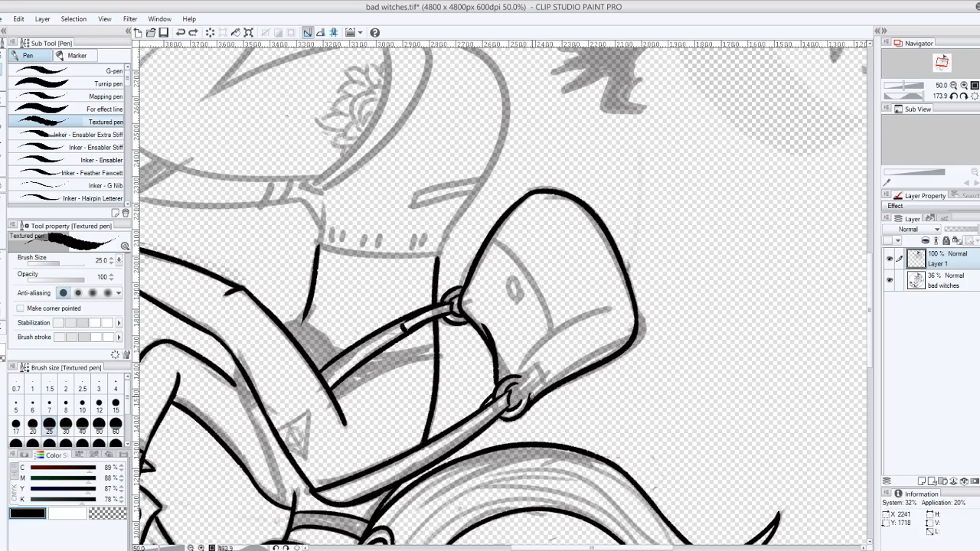
pyautogui.moveTo(534, 395); pyautogui.dragTo(628, 343)
# Ink the fold line below the upper ring and the curved edge of the bag's flap
pyautogui.moveTo(522, 366); pyautogui.dragTo(606, 309)
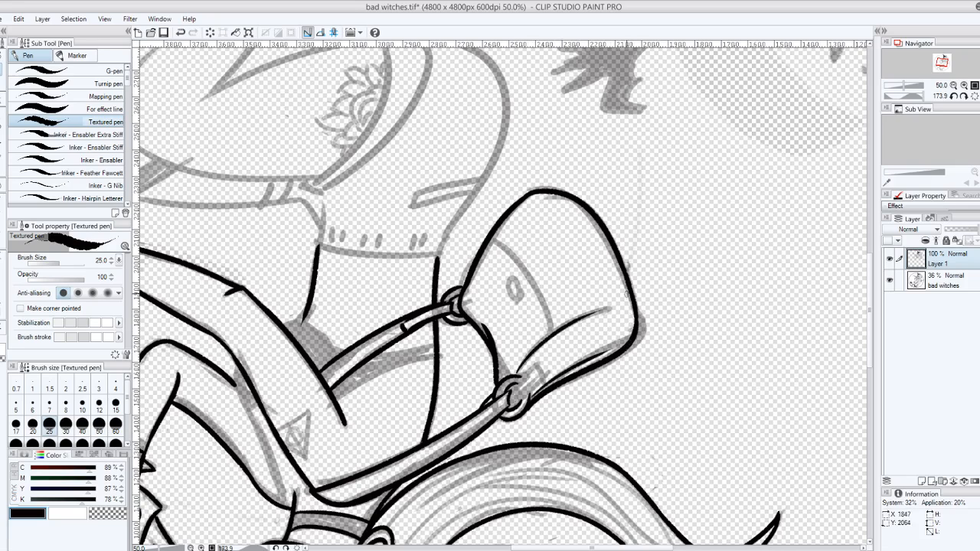
pyautogui.moveTo(494, 237); pyautogui.dragTo(545, 332)
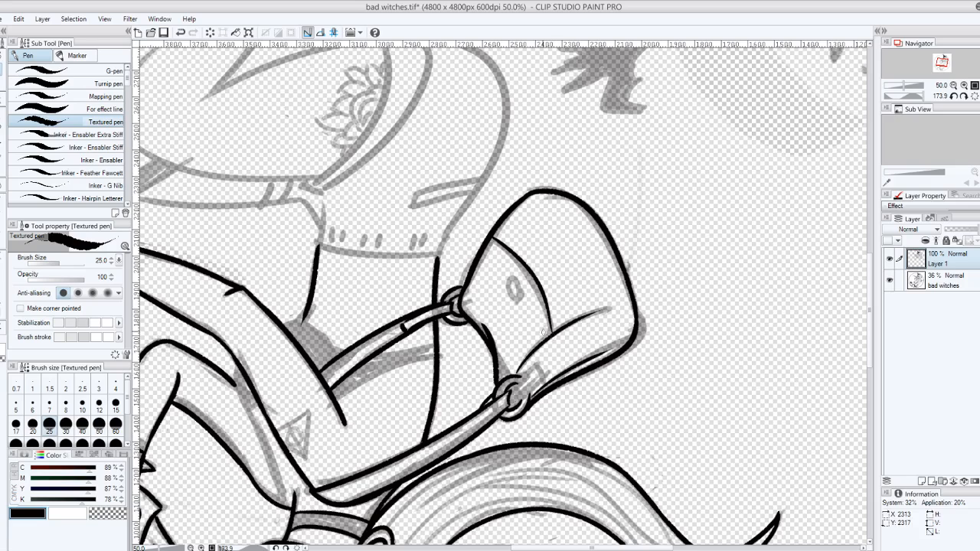
pyautogui.hotkey('ctrl', 'z')
pyautogui.moveTo(493, 237); pyautogui.dragTo(543, 331)
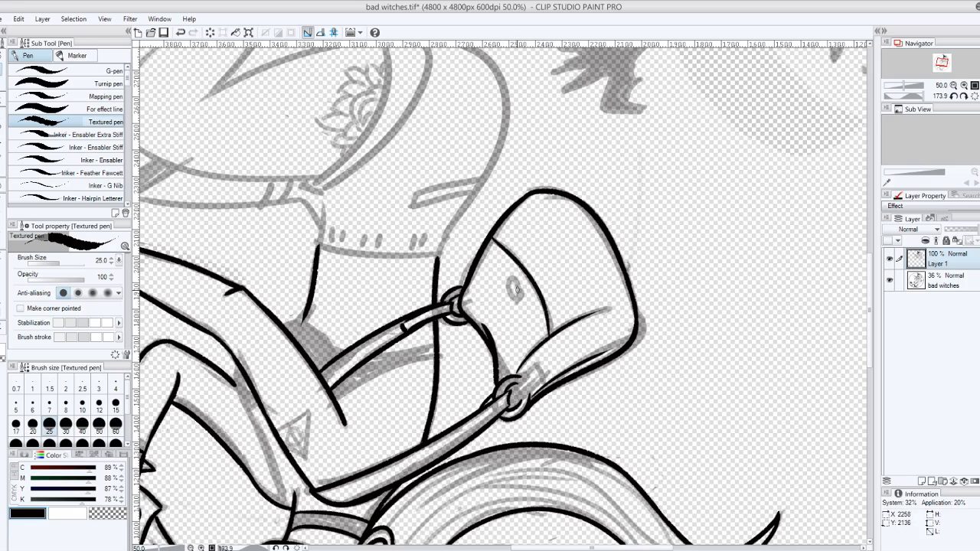
# Ink the oval clasp on the bag's flap and the short strap tab hanging from the upper ring
pyautogui.moveTo(512, 278)
pyautogui.mouseDown()
pyautogui.moveTo(513, 298)
pyautogui.moveTo(516, 278)
pyautogui.mouseUp()
pyautogui.moveTo(516, 386)
pyautogui.mouseDown()
pyautogui.moveTo(538, 364)
pyautogui.moveTo(542, 387)
pyautogui.moveTo(529, 321)
pyautogui.moveTo(559, 258)
pyautogui.mouseUp()
pyautogui.moveTo(506, 230); pyautogui.dragTo(448, 246)
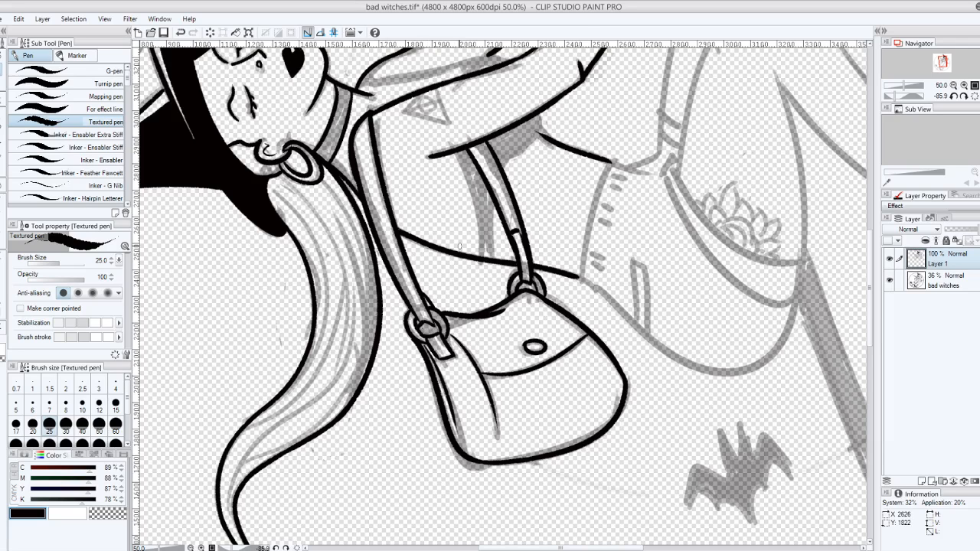
# Try to fill the spiked cuff on the raised wrist with solid black, using the Refer other layers fill
pyautogui.moveTo(459, 246); pyautogui.dragTo(553, 220)
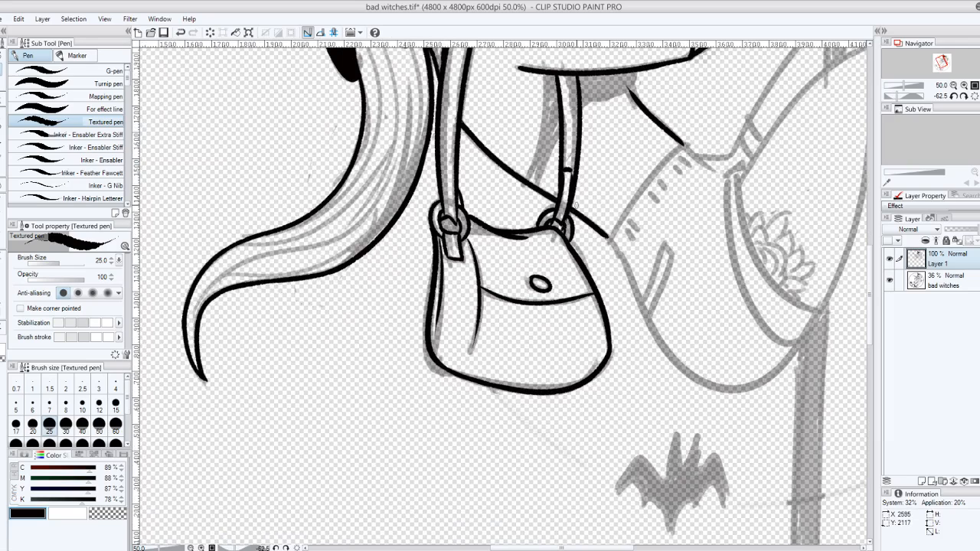
pyautogui.moveTo(575, 205)
pyautogui.mouseDown()
pyautogui.moveTo(499, 361)
pyautogui.moveTo(459, 417)
pyautogui.moveTo(434, 531)
pyautogui.mouseUp()
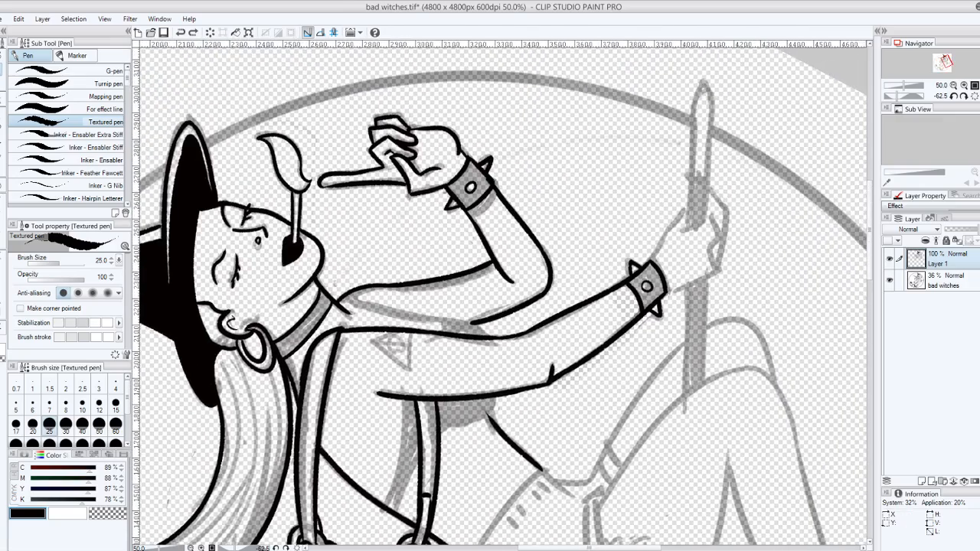
pyautogui.moveTo(503, 295)
pyautogui.mouseDown()
pyautogui.moveTo(541, 273)
pyautogui.moveTo(541, 353)
pyautogui.mouseUp()
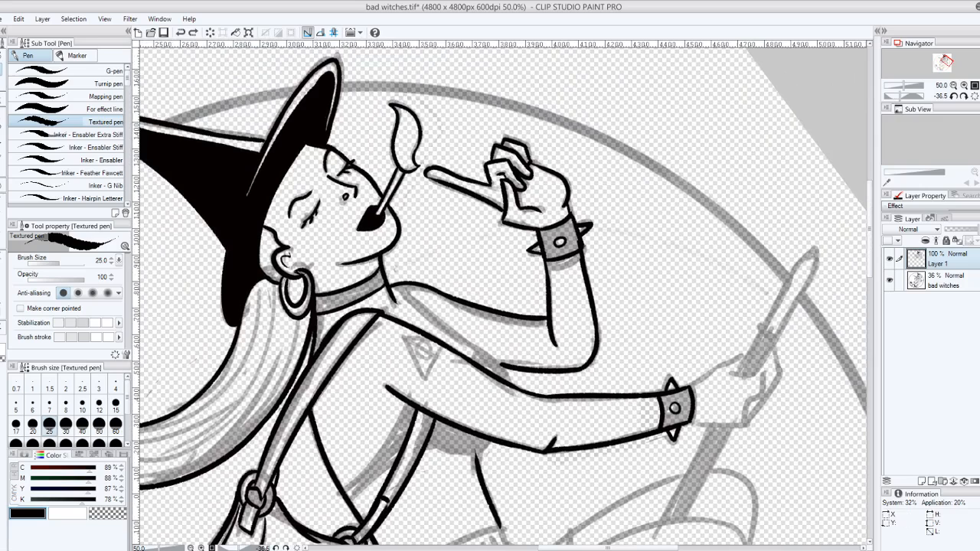
pyautogui.click(4, 58)
pyautogui.click(571, 239)
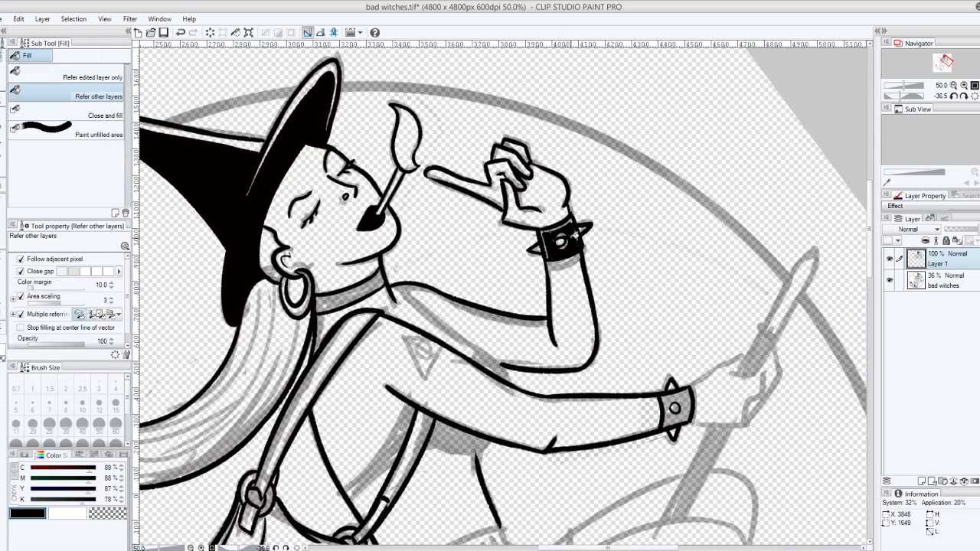
pyautogui.hotkey('ctrl', 'z')
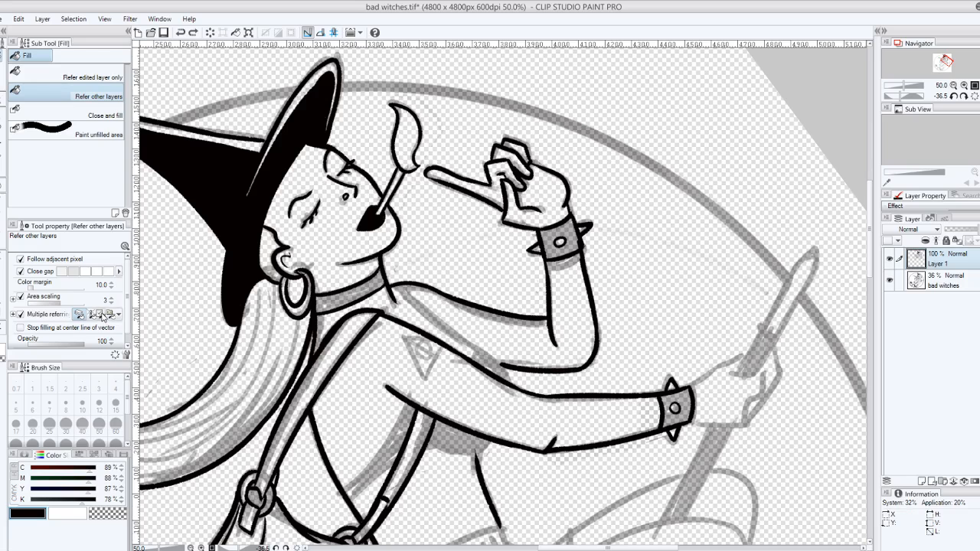
# Fill the spiked cuffs on both wrists with solid black, leaving the round studs unfilled
pyautogui.click(573, 237)
pyautogui.click(686, 405)
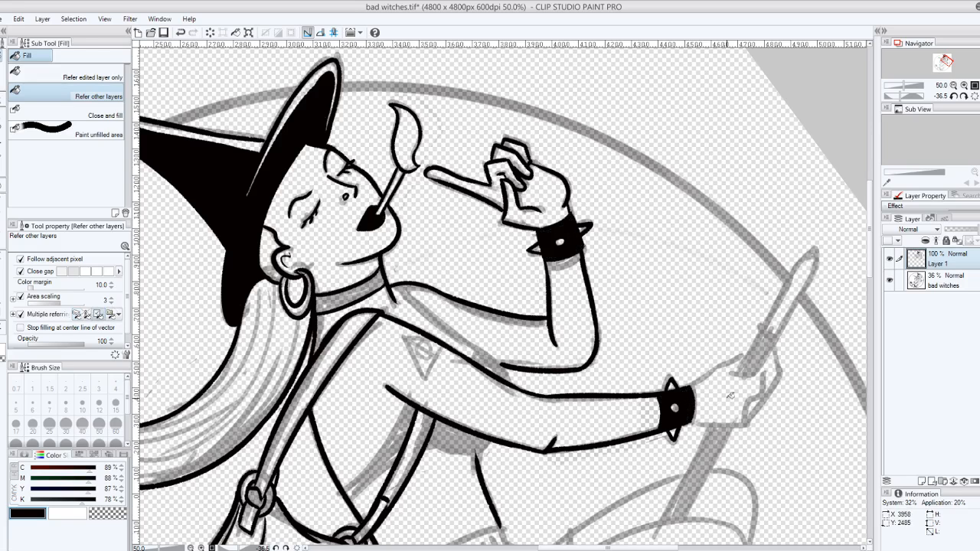
pyautogui.moveTo(731, 396); pyautogui.dragTo(578, 281)
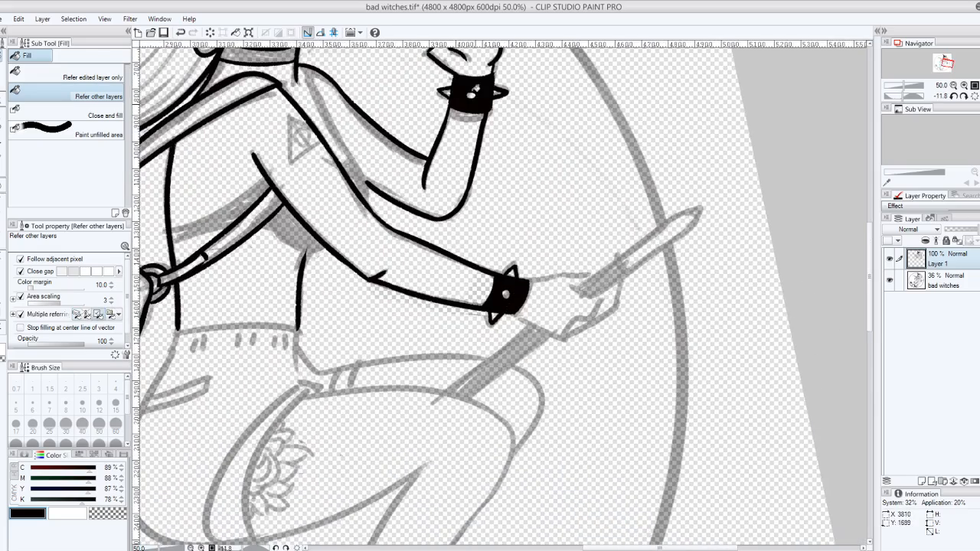
# Redraw the arm-side edge of the lower wrist's cuff with the Textured pen
pyautogui.click(3, 70)
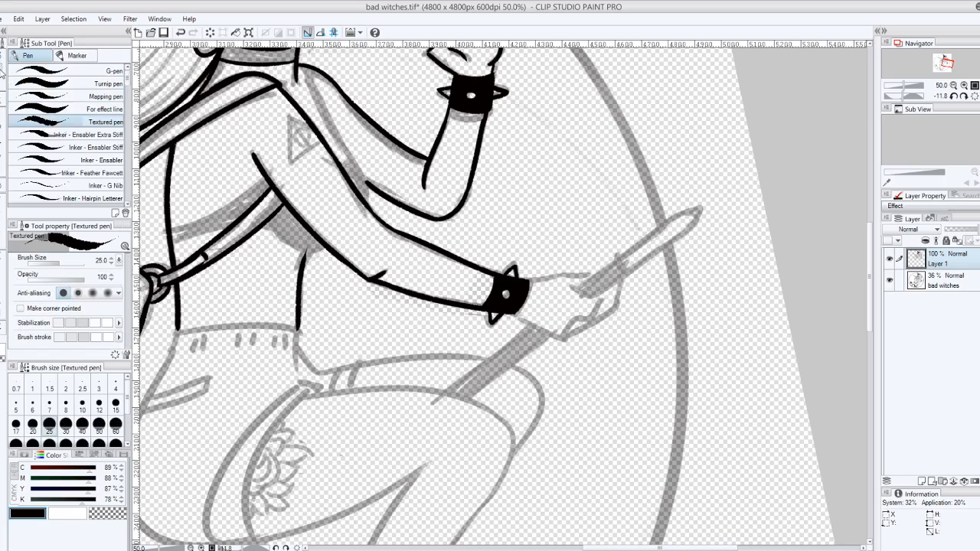
pyautogui.moveTo(494, 272); pyautogui.dragTo(481, 306)
pyautogui.hotkey('ctrl', 'z')
pyautogui.moveTo(495, 273); pyautogui.dragTo(481, 306)
pyautogui.hotkey('ctrl', 'z')
pyautogui.moveTo(495, 272); pyautogui.dragTo(479, 308)
pyautogui.moveTo(506, 264); pyautogui.dragTo(562, 403)
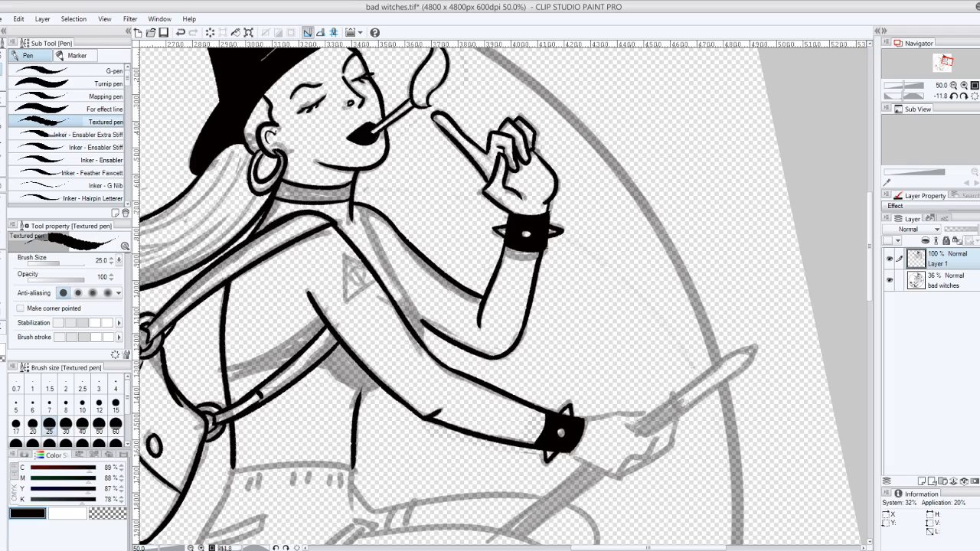
# Fill the choker around the witch's neck with solid black
pyautogui.press('g')
pyautogui.click(343, 190)
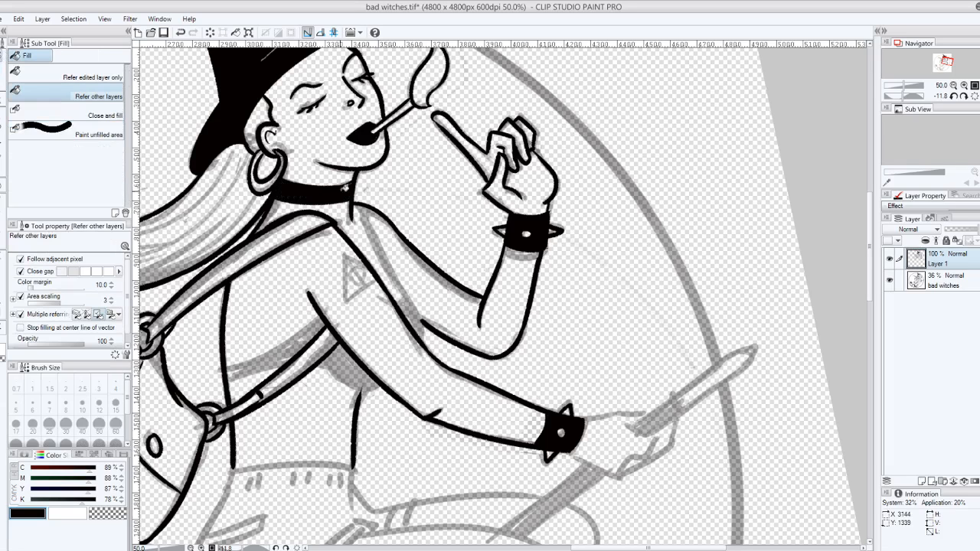
# Ink both sides of the broom-gripping hand from the cuff toward the fingers with the Textured pen
pyautogui.click(3, 69)
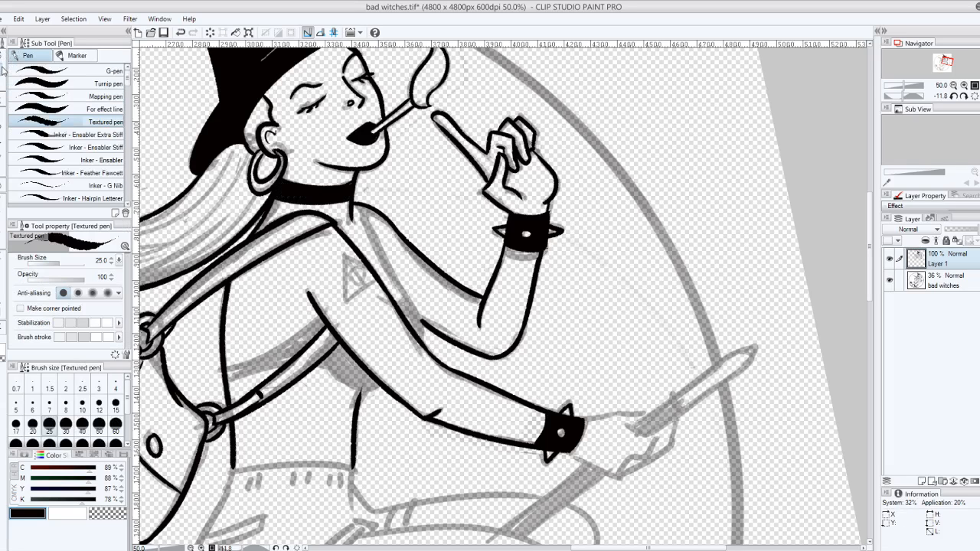
pyautogui.moveTo(561, 433)
pyautogui.mouseDown()
pyautogui.moveTo(490, 411)
pyautogui.moveTo(452, 247)
pyautogui.moveTo(528, 205)
pyautogui.moveTo(585, 245)
pyautogui.mouseUp()
pyautogui.hotkey('ctrl', 'z')
pyautogui.moveTo(553, 216); pyautogui.dragTo(599, 265)
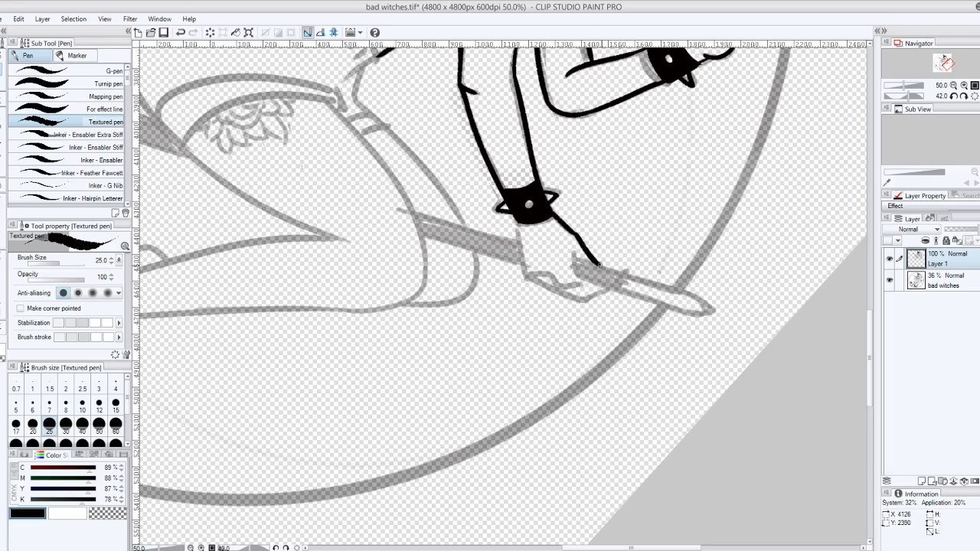
pyautogui.moveTo(514, 219); pyautogui.dragTo(525, 272)
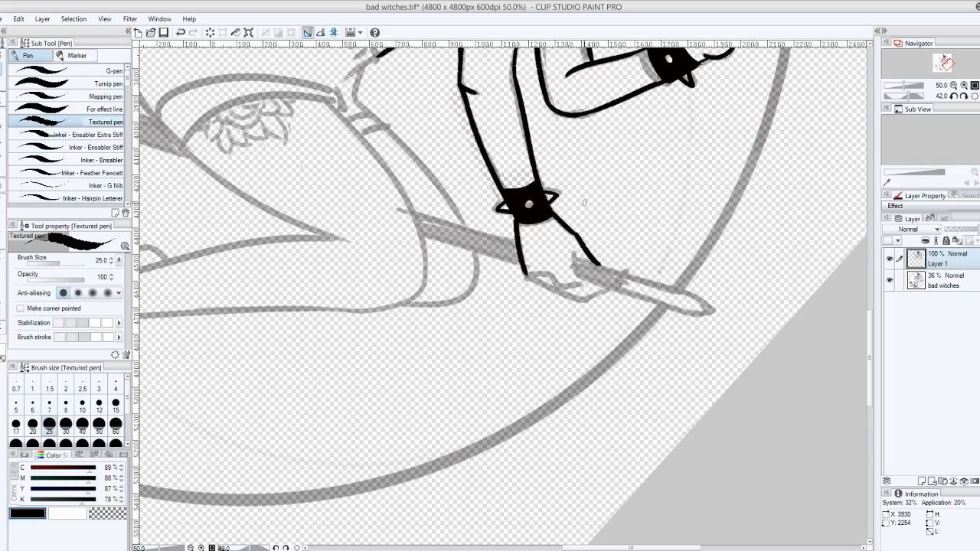
# Ink the knuckles and outer contour of the curled fingers on the broom-gripping hand
pyautogui.moveTo(583, 203); pyautogui.dragTo(538, 138)
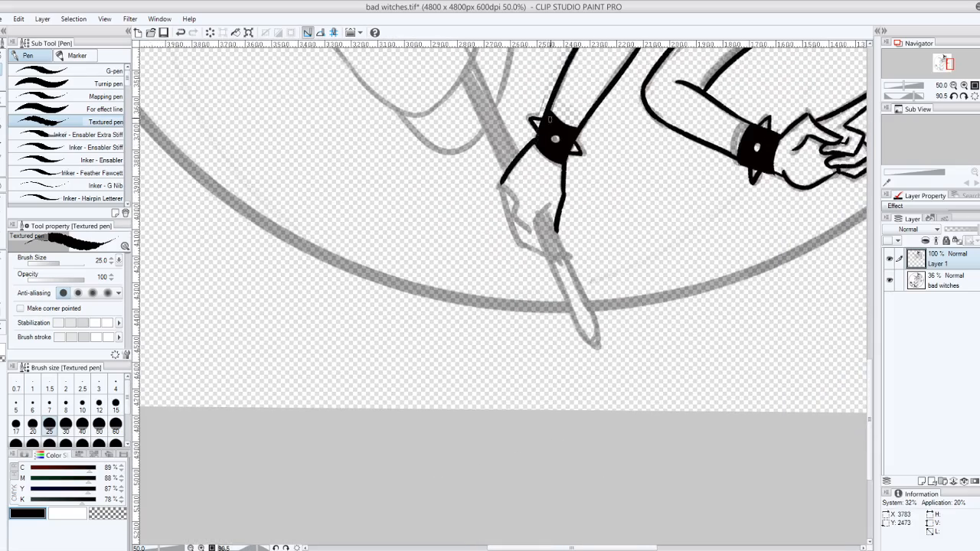
pyautogui.moveTo(505, 188); pyautogui.dragTo(528, 235)
pyautogui.hotkey('ctrl', 'z')
pyautogui.moveTo(501, 184)
pyautogui.mouseDown()
pyautogui.moveTo(544, 255)
pyautogui.moveTo(513, 232)
pyautogui.moveTo(512, 211)
pyautogui.moveTo(506, 222)
pyautogui.moveTo(504, 173)
pyautogui.mouseUp()
pyautogui.hotkey('ctrl', 'z')
pyautogui.hotkey('ctrl', 'z')
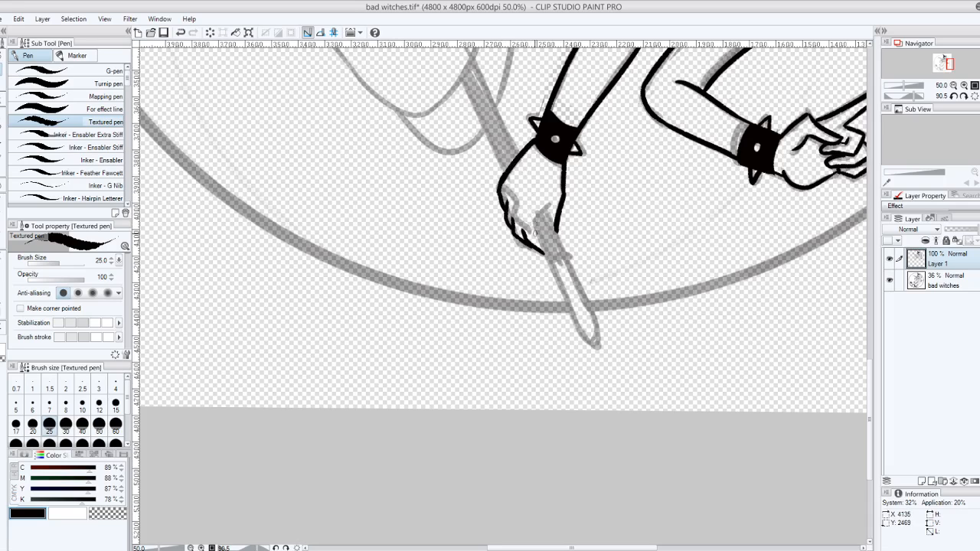
# Ink the inner finger edge and the thumb line of the broom-gripping hand, redoing unsatisfactory strokes
pyautogui.moveTo(528, 227); pyautogui.dragTo(515, 205)
pyautogui.moveTo(517, 211); pyautogui.dragTo(513, 181)
pyautogui.hotkey('ctrl', 'z')
pyautogui.moveTo(532, 231); pyautogui.dragTo(515, 205)
pyautogui.moveTo(519, 217); pyautogui.dragTo(506, 184)
pyautogui.hotkey('ctrl', 'z')
pyautogui.moveTo(529, 233); pyautogui.dragTo(505, 186)
pyautogui.moveTo(551, 202)
pyautogui.mouseDown()
pyautogui.moveTo(539, 241)
pyautogui.moveTo(550, 201)
pyautogui.moveTo(540, 237)
pyautogui.moveTo(536, 228)
pyautogui.moveTo(542, 251)
pyautogui.moveTo(537, 227)
pyautogui.moveTo(543, 254)
pyautogui.mouseUp()
pyautogui.hotkey('ctrl', 'z')
pyautogui.hotkey('ctrl', 'z')
pyautogui.hotkey('ctrl', 'z')
pyautogui.hotkey('ctrl', 'z')
pyautogui.hotkey('ctrl', 'z')
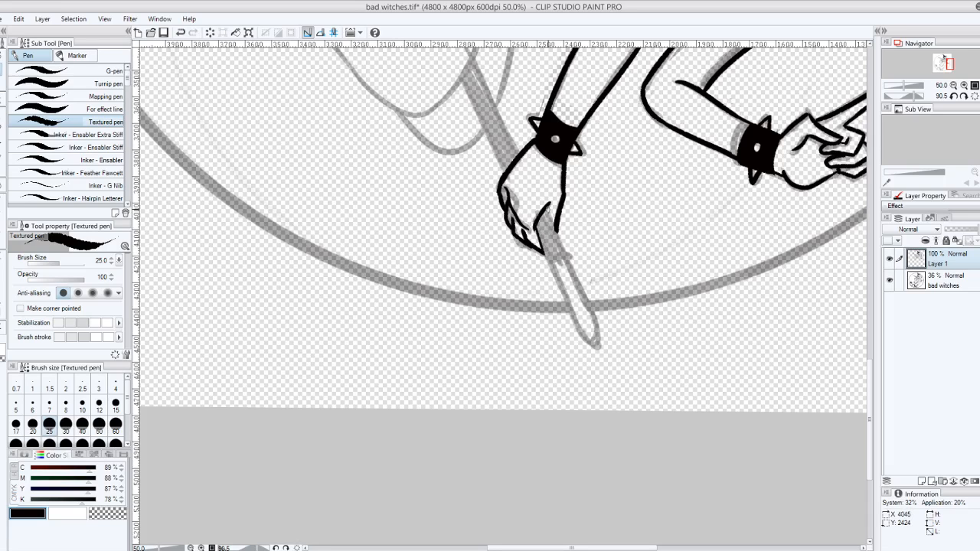
pyautogui.moveTo(548, 209); pyautogui.dragTo(432, 228)
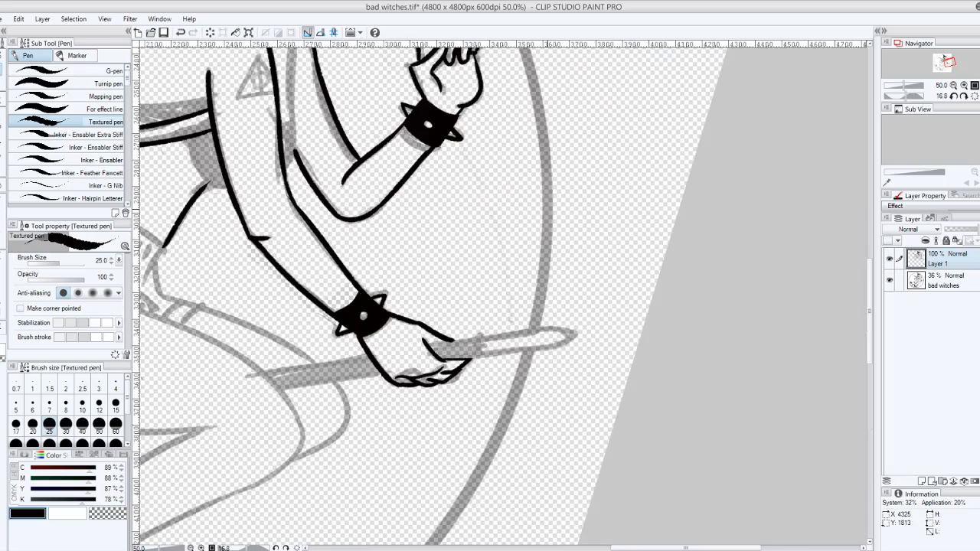
pyautogui.moveTo(548, 209); pyautogui.dragTo(506, 144)
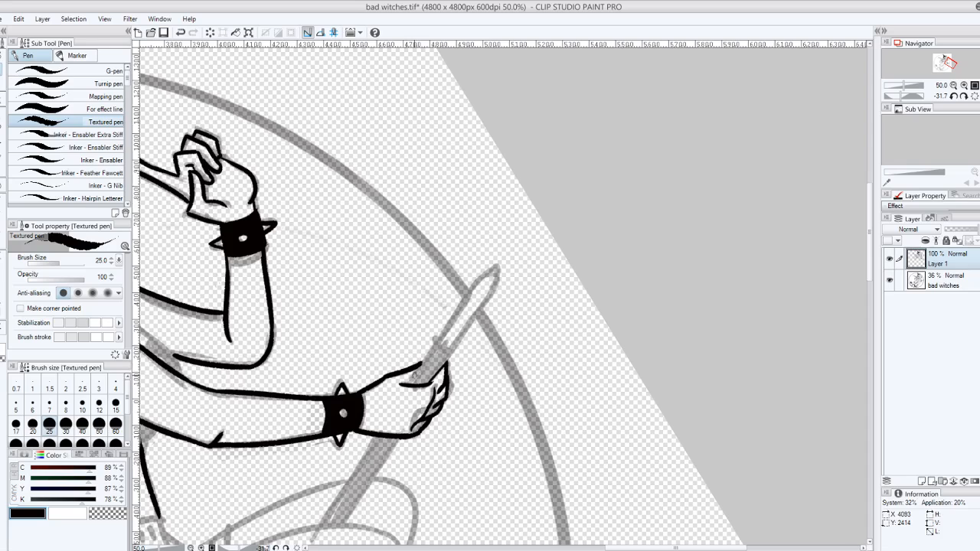
pyautogui.moveTo(448, 290); pyautogui.dragTo(545, 157)
pyautogui.hotkey('ctrl', 'z')
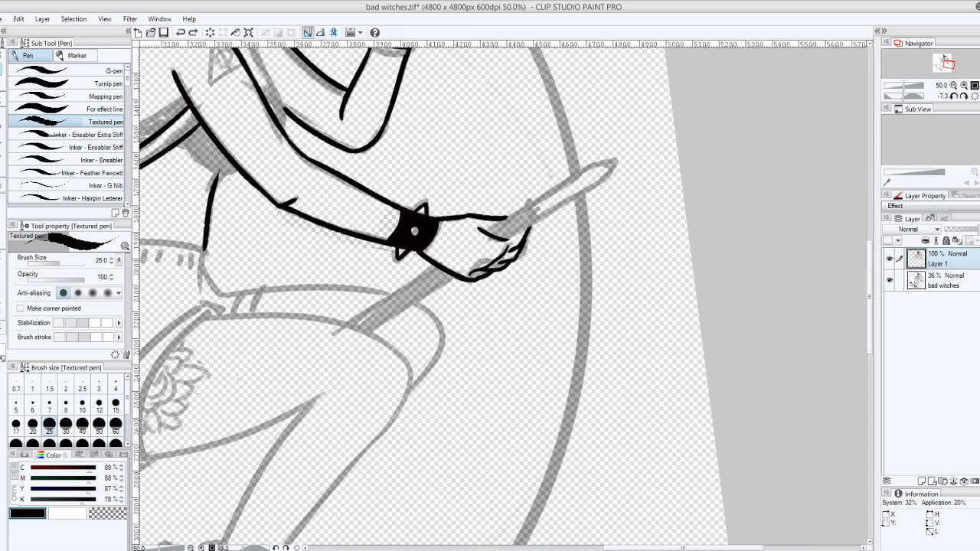
pyautogui.scroll(-4, 460, 291)
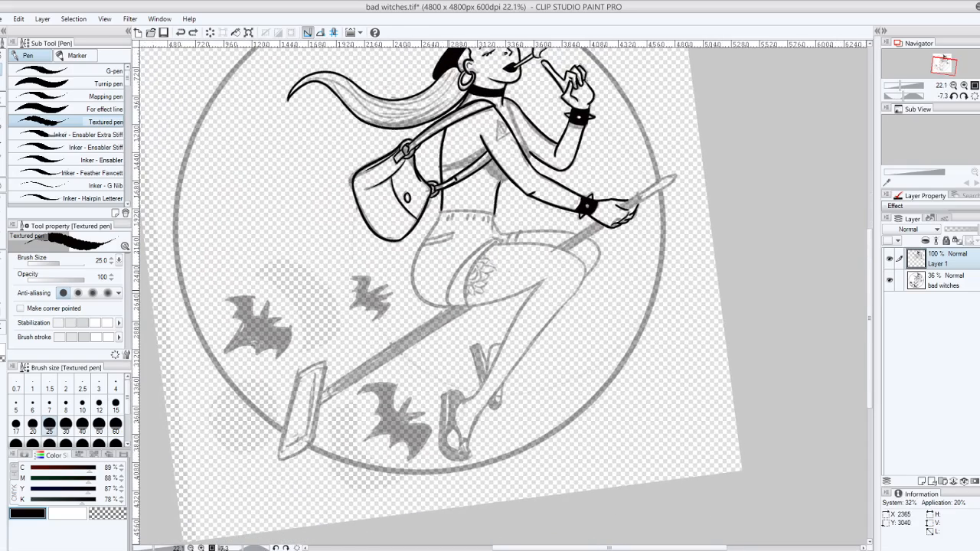
pyautogui.press('u')
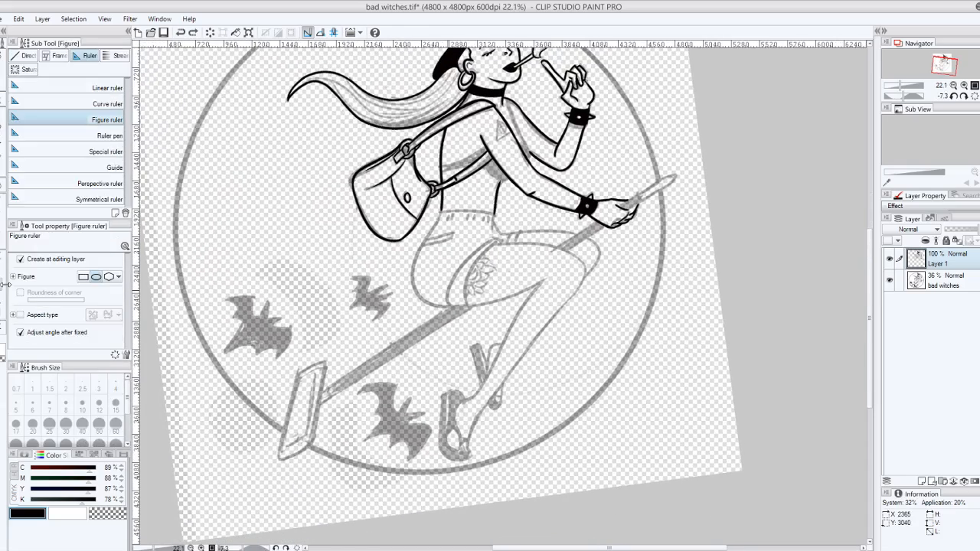
pyautogui.moveTo(335, 396); pyautogui.dragTo(683, 225)
pyautogui.click(684, 272)
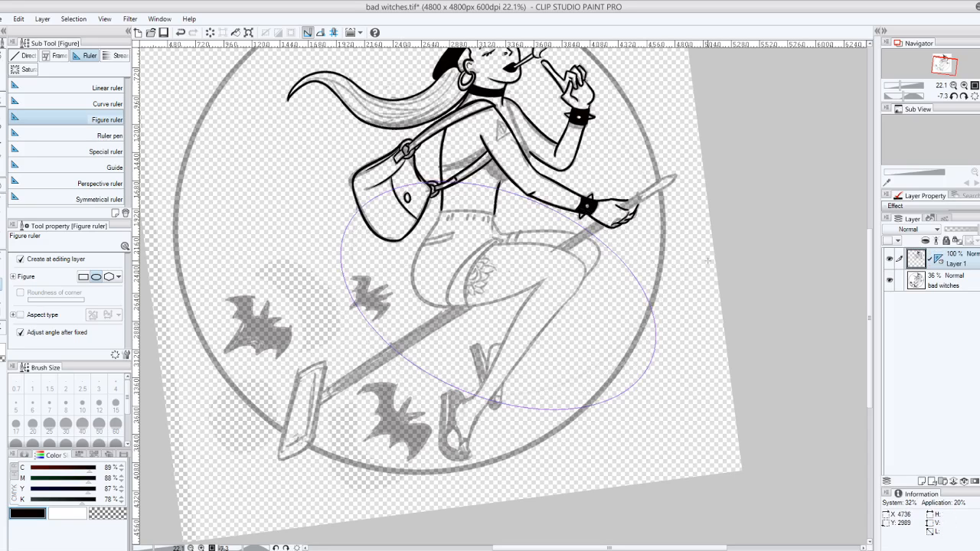
pyautogui.hotkey('ctrl', 'z')
# Place two straight linear rulers along the opposite edges of the sketched broom handle
pyautogui.click(107, 86)
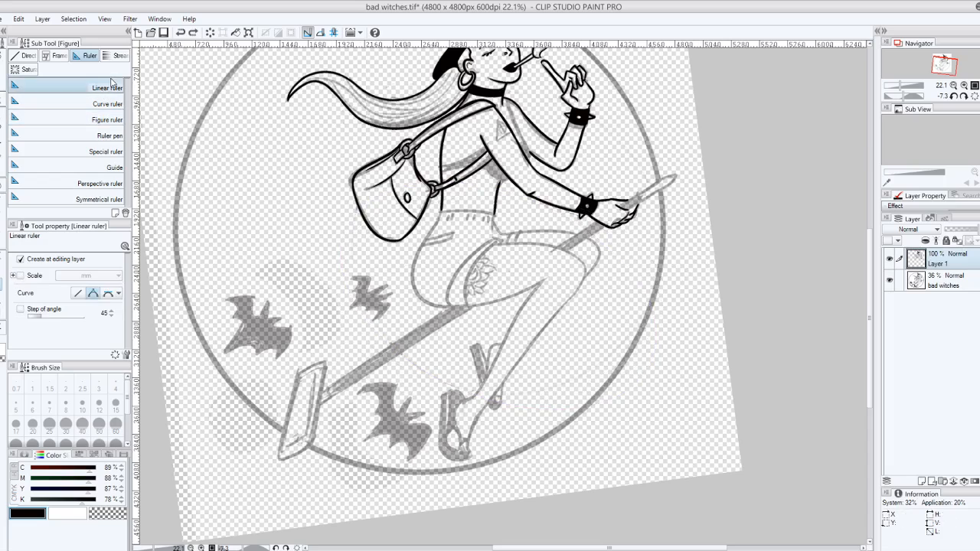
pyautogui.moveTo(335, 397); pyautogui.dragTo(632, 197)
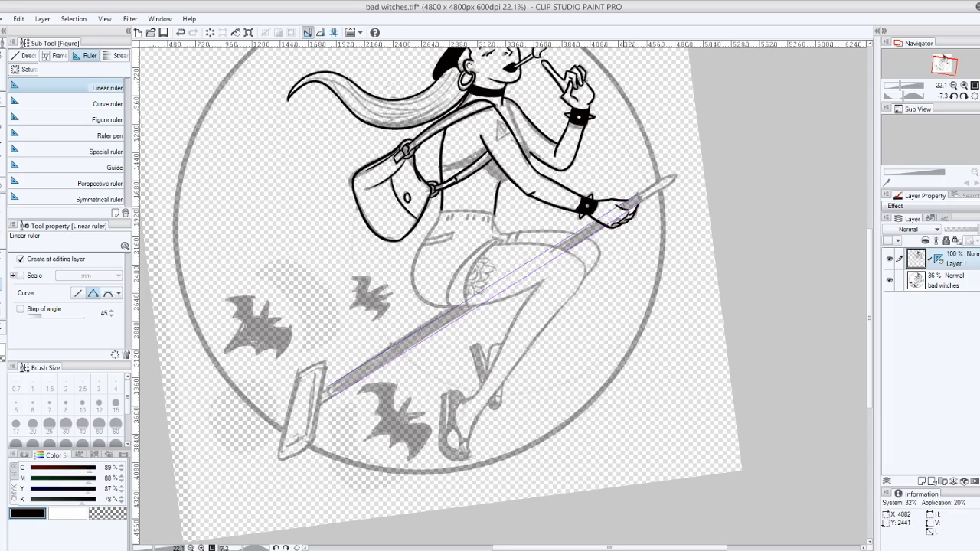
# Ink both edges of the broom handle along the rulers between the gripping hand and the thigh, using the Textured pen
pyautogui.click(4, 72)
pyautogui.moveTo(505, 298); pyautogui.dragTo(406, 285)
pyautogui.moveTo(460, 230)
pyautogui.mouseDown()
pyautogui.moveTo(511, 242)
pyautogui.moveTo(528, 257)
pyautogui.mouseUp()
pyautogui.scroll(3, 501, 191)
pyautogui.moveTo(459, 253); pyautogui.dragTo(566, 304)
pyautogui.moveTo(490, 291)
pyautogui.mouseDown()
pyautogui.moveTo(525, 297)
pyautogui.moveTo(479, 324)
pyautogui.mouseUp()
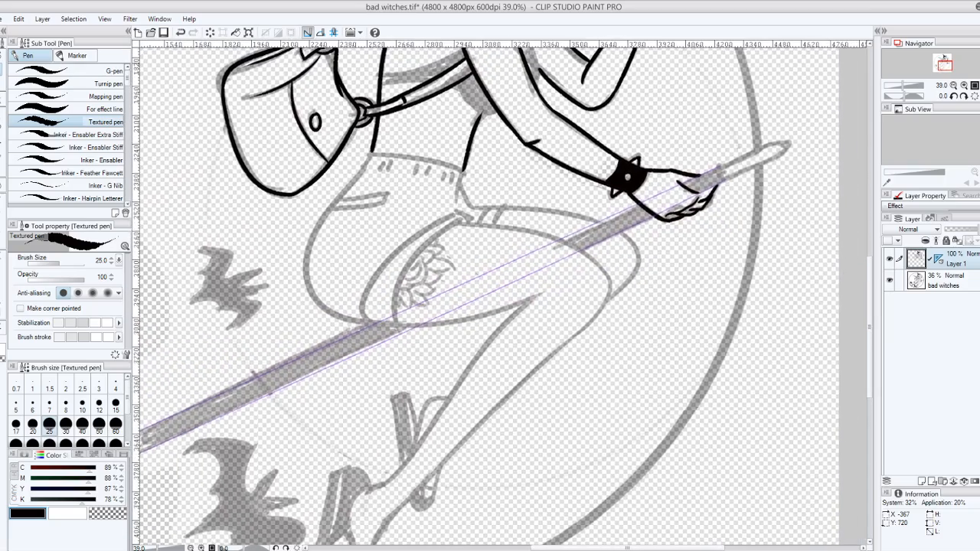
pyautogui.moveTo(490, 261); pyautogui.dragTo(428, 322)
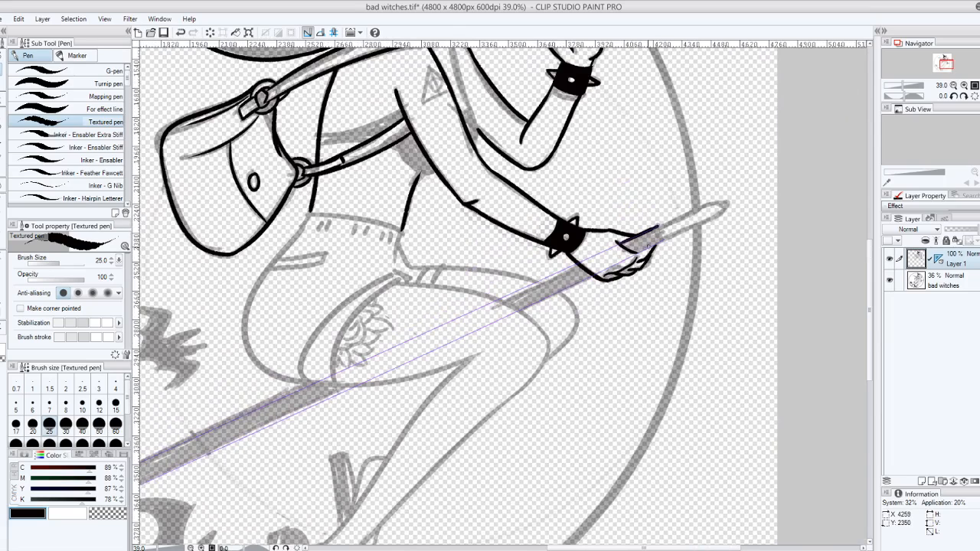
pyautogui.moveTo(660, 230)
pyautogui.mouseDown()
pyautogui.moveTo(521, 311)
pyautogui.moveTo(502, 297)
pyautogui.moveTo(580, 263)
pyautogui.mouseUp()
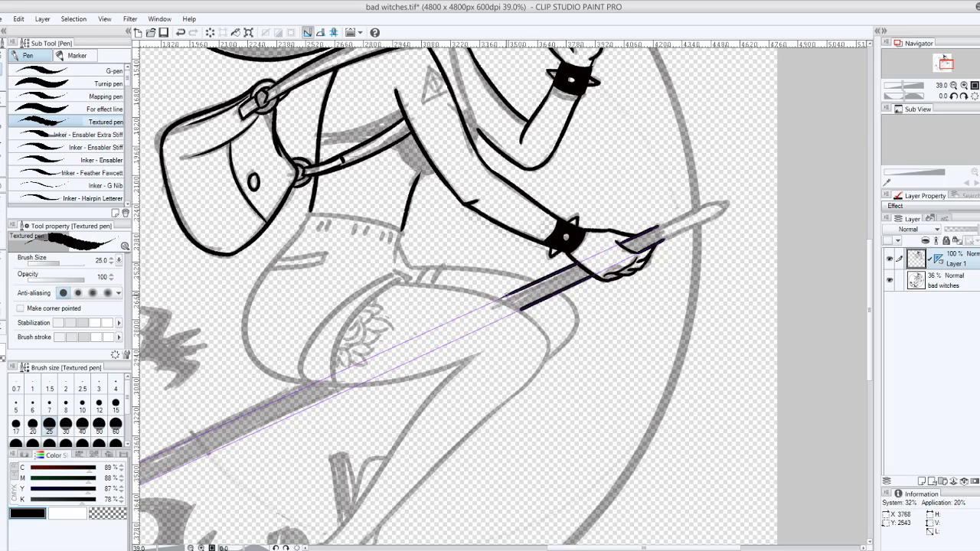
# Ink both edges of the broom handle along the rulers from the thigh toward the broom head, and remove the rulers
pyautogui.moveTo(506, 296); pyautogui.dragTo(722, 180)
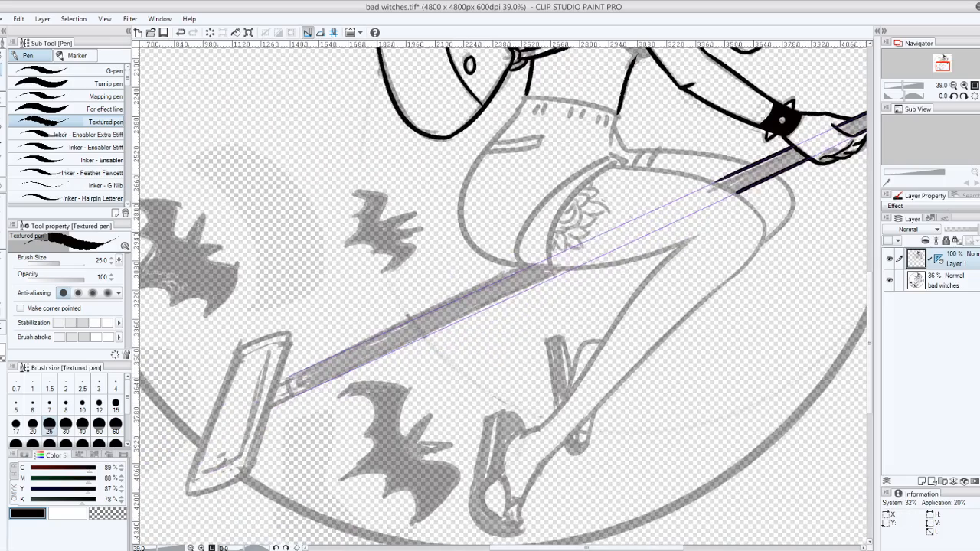
pyautogui.moveTo(568, 270); pyautogui.dragTo(302, 393)
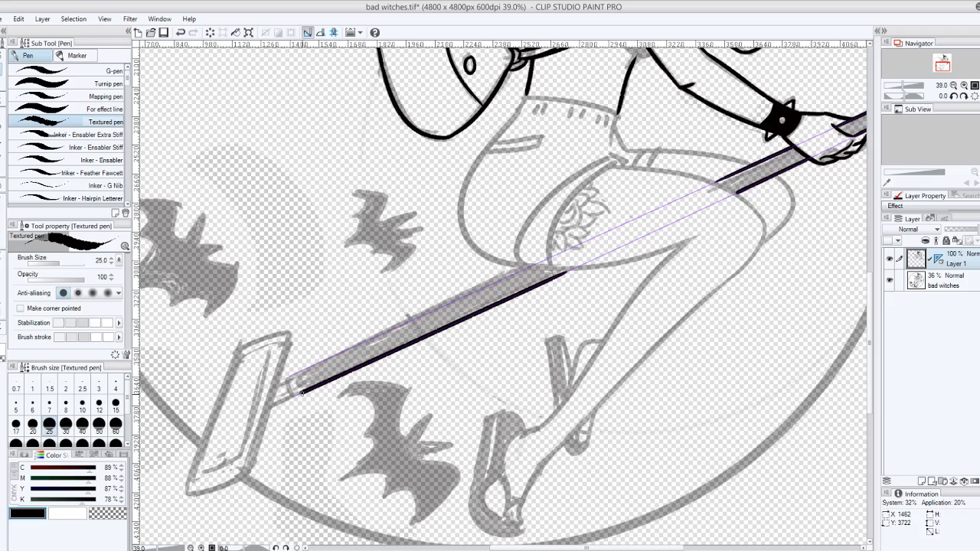
pyautogui.moveTo(531, 265); pyautogui.dragTo(288, 376)
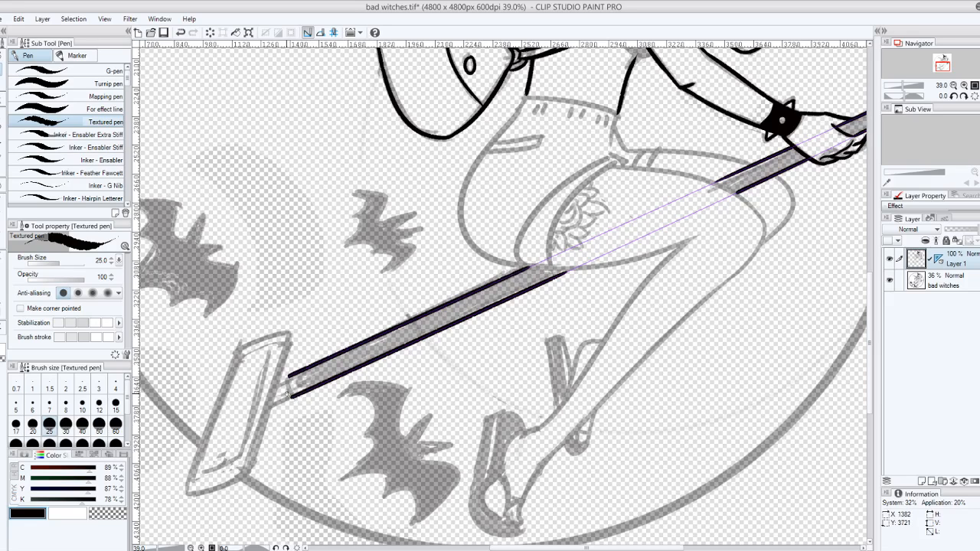
pyautogui.click(939, 264)
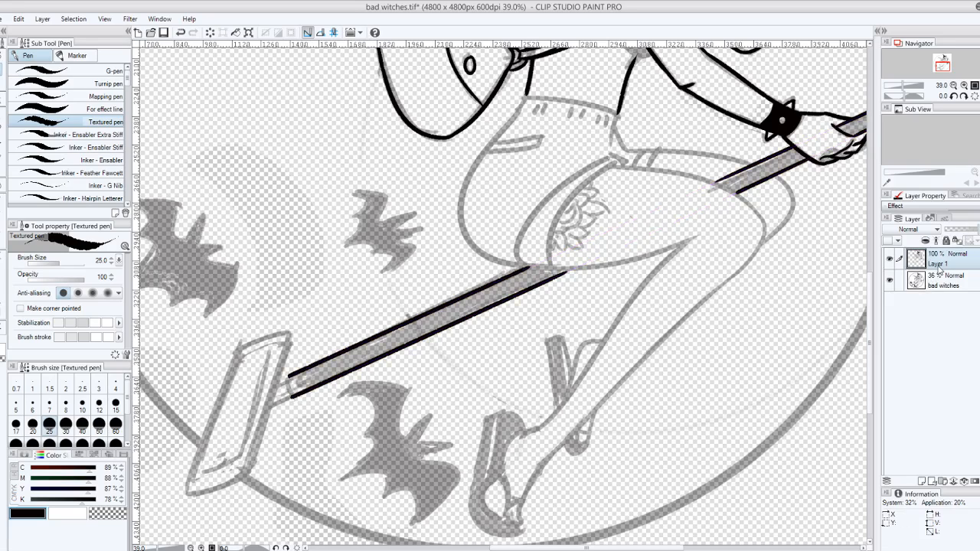
# Ink the rounded tip of the broom handle beyond the hand and the band separating it from the shaft
pyautogui.moveTo(735, 191); pyautogui.dragTo(345, 411)
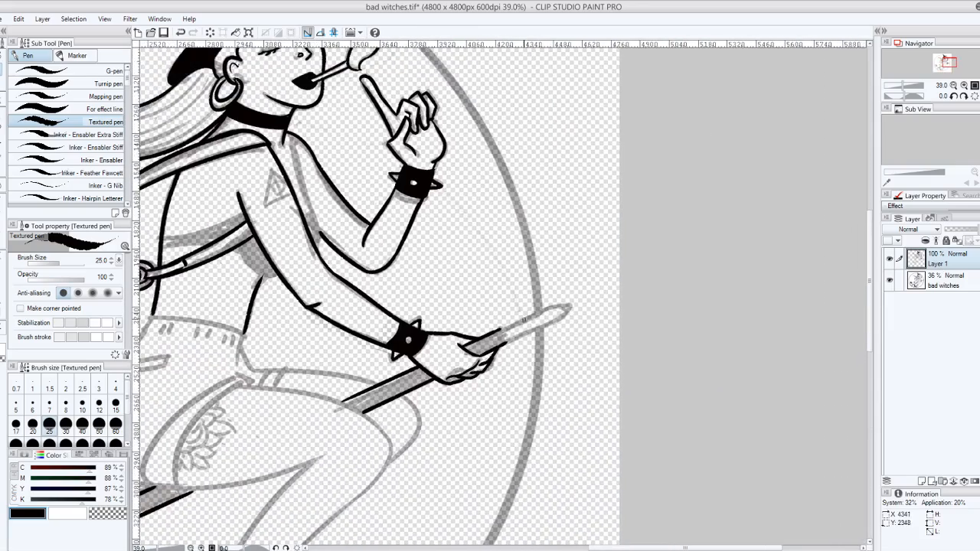
pyautogui.moveTo(502, 329); pyautogui.dragTo(567, 304)
pyautogui.hotkey('ctrl', 'z')
pyautogui.moveTo(498, 328); pyautogui.dragTo(555, 315)
pyautogui.moveTo(503, 346)
pyautogui.mouseDown()
pyautogui.moveTo(564, 315)
pyautogui.moveTo(503, 342)
pyautogui.mouseUp()
pyautogui.hotkey('ctrl', 'z')
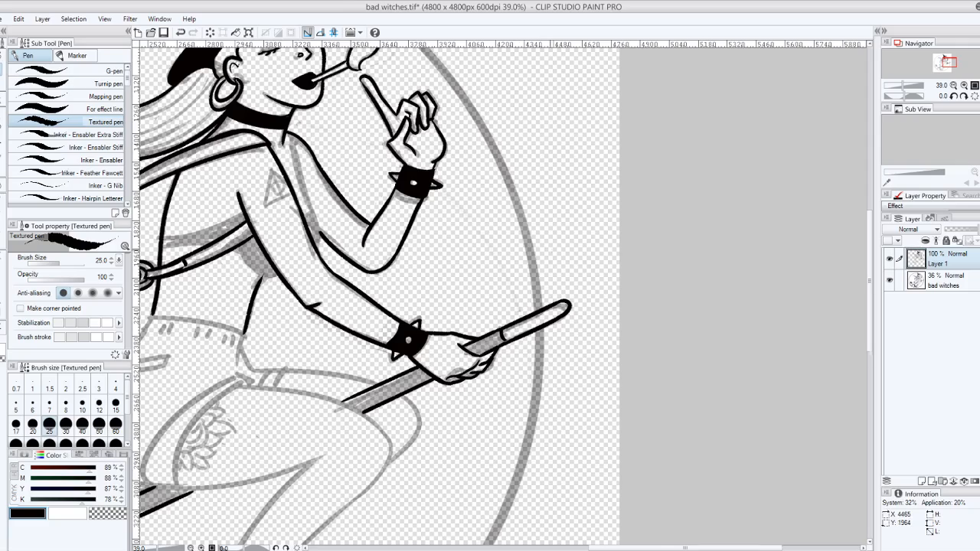
# Close the lower end of the broom handle with a curved line and ink the short connector toward the broom head
pyautogui.moveTo(549, 251); pyautogui.dragTo(870, 107)
pyautogui.moveTo(420, 357); pyautogui.dragTo(557, 245)
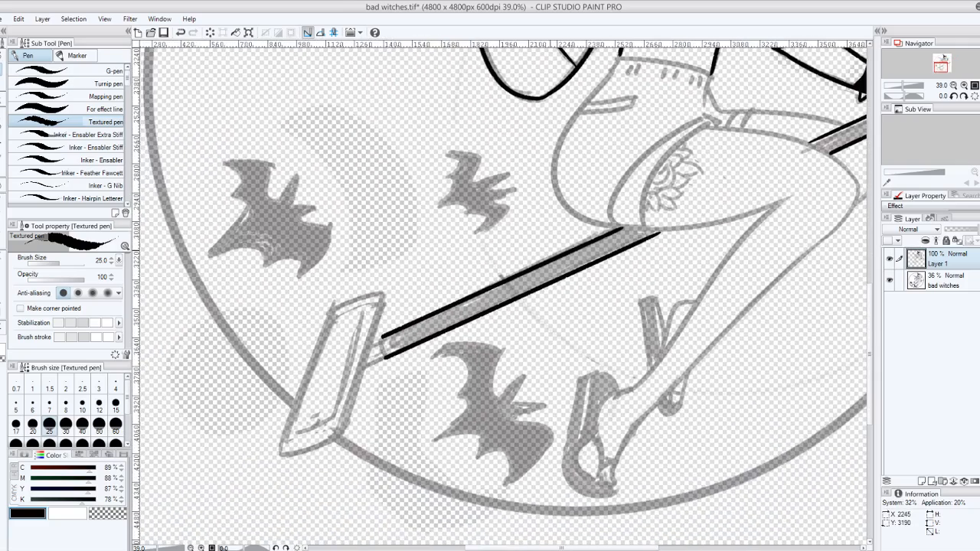
pyautogui.moveTo(406, 318)
pyautogui.mouseDown()
pyautogui.moveTo(509, 289)
pyautogui.moveTo(491, 328)
pyautogui.moveTo(482, 318)
pyautogui.moveTo(491, 328)
pyautogui.mouseUp()
pyautogui.hotkey('ctrl', 'z')
pyautogui.hotkey('ctrl', 'z')
pyautogui.hotkey('ctrl', 'z')
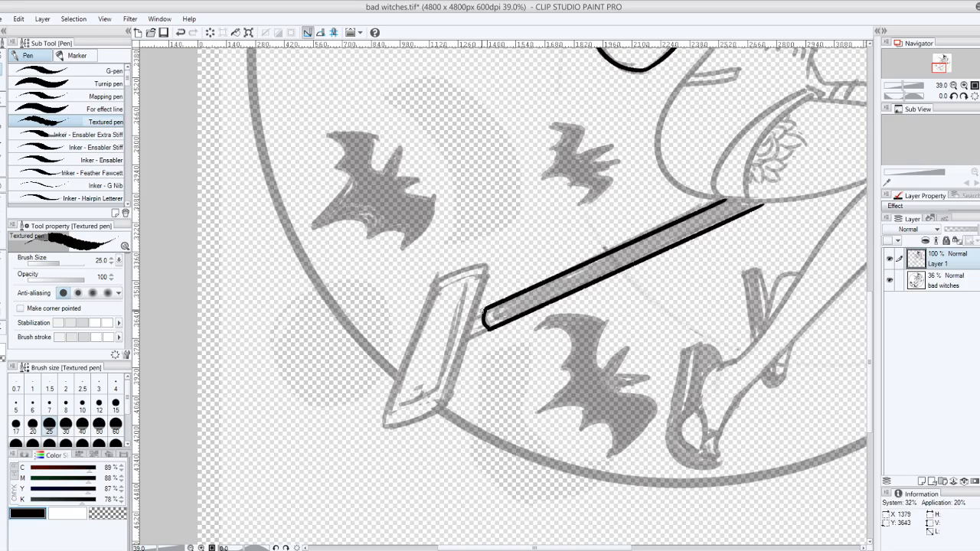
pyautogui.hotkey('ctrl', 'z')
pyautogui.moveTo(486, 309)
pyautogui.mouseDown()
pyautogui.moveTo(486, 330)
pyautogui.moveTo(274, 366)
pyautogui.mouseUp()
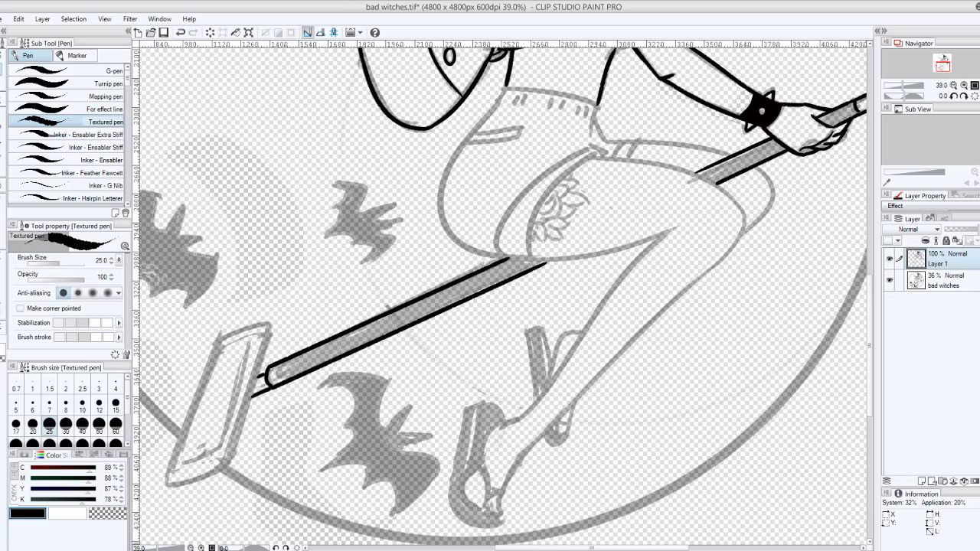
# Ink the calf line of the front leg from the heel up to the back of the knee
pyautogui.moveTo(608, 201); pyautogui.dragTo(540, 236)
pyautogui.moveTo(502, 268); pyautogui.dragTo(551, 274)
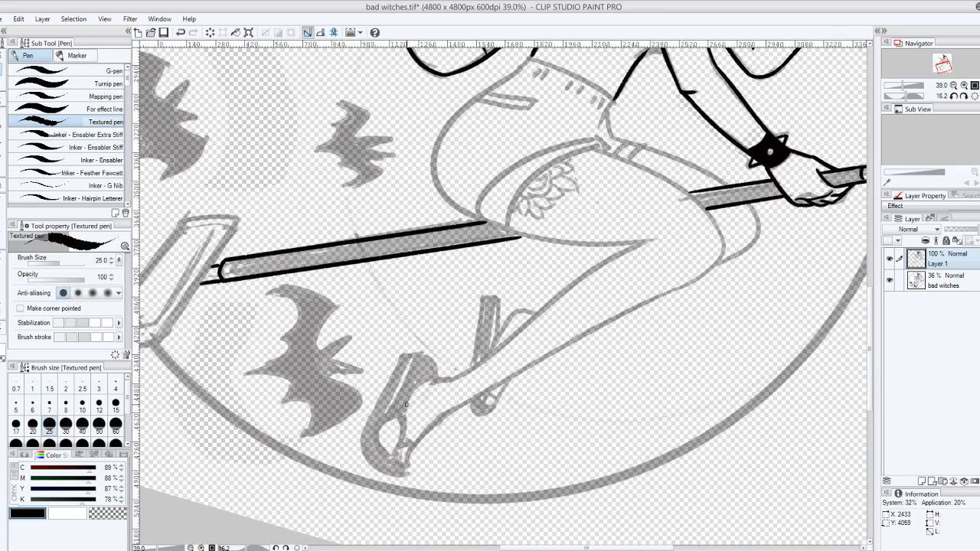
pyautogui.moveTo(404, 409); pyautogui.dragTo(436, 379)
pyautogui.moveTo(428, 385)
pyautogui.mouseDown()
pyautogui.moveTo(456, 377)
pyautogui.moveTo(545, 314)
pyautogui.mouseUp()
pyautogui.hotkey('ctrl', 'z')
pyautogui.hotkey('ctrl', 'z')
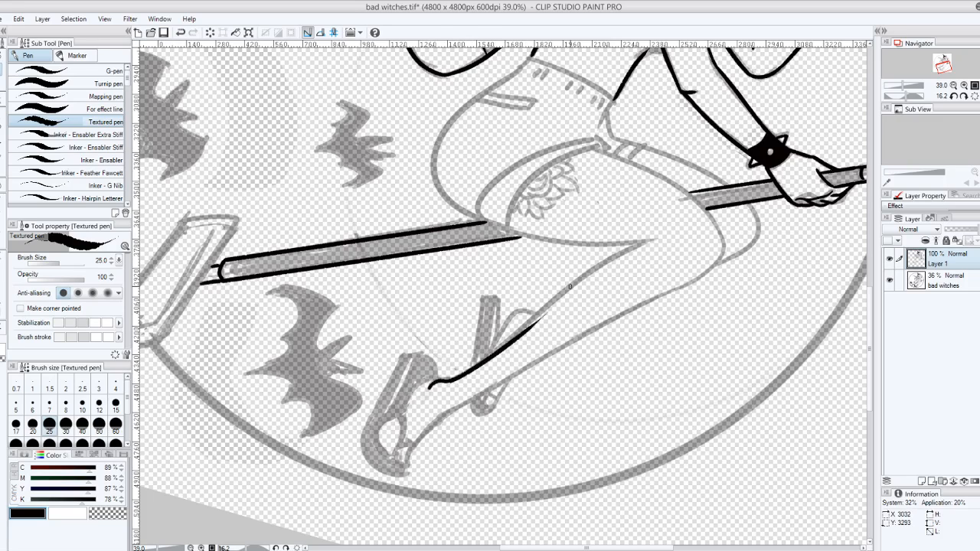
pyautogui.hotkey('ctrl', 'z')
pyautogui.moveTo(451, 380); pyautogui.dragTo(630, 252)
pyautogui.hotkey('ctrl', 'z')
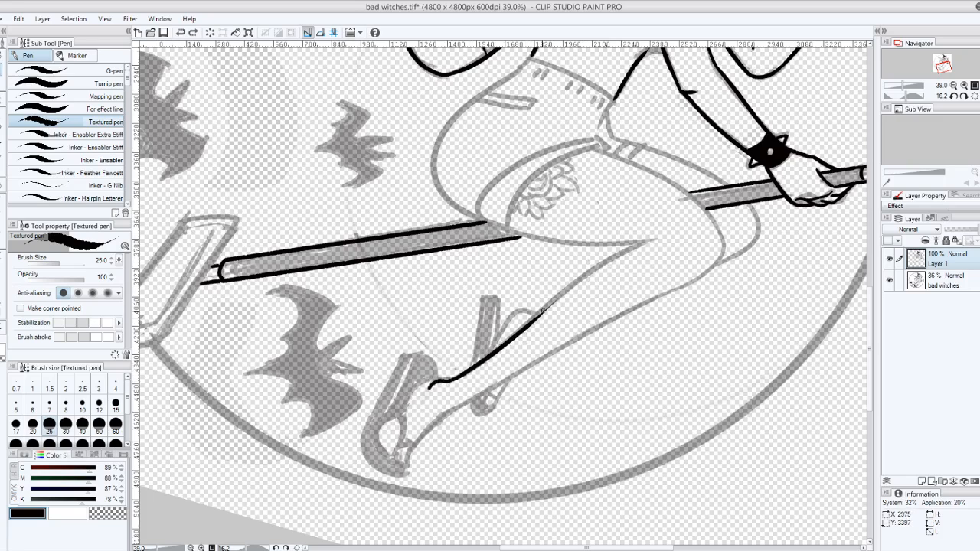
pyautogui.moveTo(522, 330); pyautogui.dragTo(640, 243)
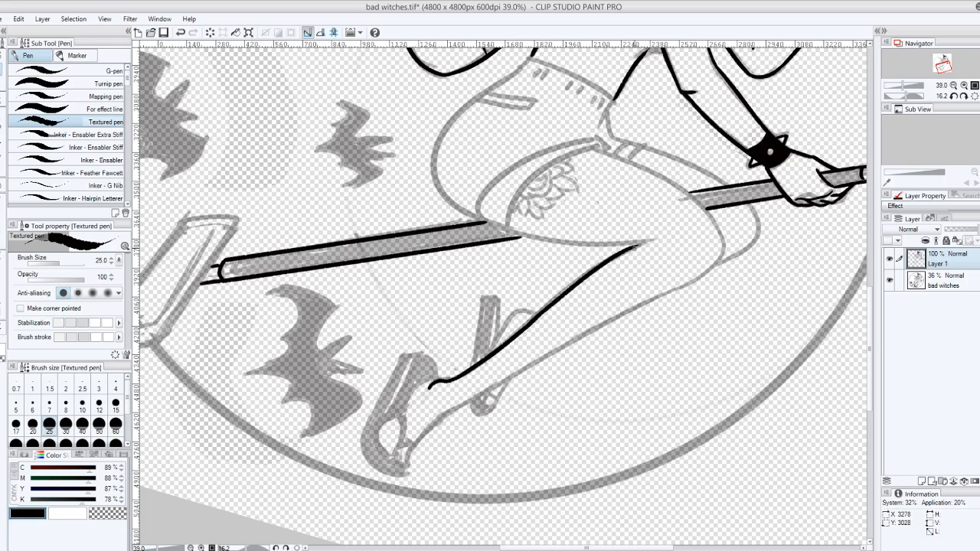
# Ink the underside of the front thigh from the back of the knee up to the broom handle
pyautogui.hotkey('ctrl', 'z')
pyautogui.moveTo(626, 251)
pyautogui.mouseDown()
pyautogui.moveTo(652, 239)
pyautogui.moveTo(631, 247)
pyautogui.moveTo(652, 242)
pyautogui.moveTo(646, 406)
pyautogui.moveTo(597, 458)
pyautogui.moveTo(505, 416)
pyautogui.moveTo(468, 353)
pyautogui.moveTo(541, 222)
pyautogui.mouseUp()
pyautogui.hotkey('ctrl', 'z')
pyautogui.hotkey('ctrl', 'z')
pyautogui.hotkey('ctrl', 'z')
pyautogui.hotkey('ctrl', 'z')
pyautogui.hotkey('ctrl', 'z')
pyautogui.hotkey('ctrl', 'z')
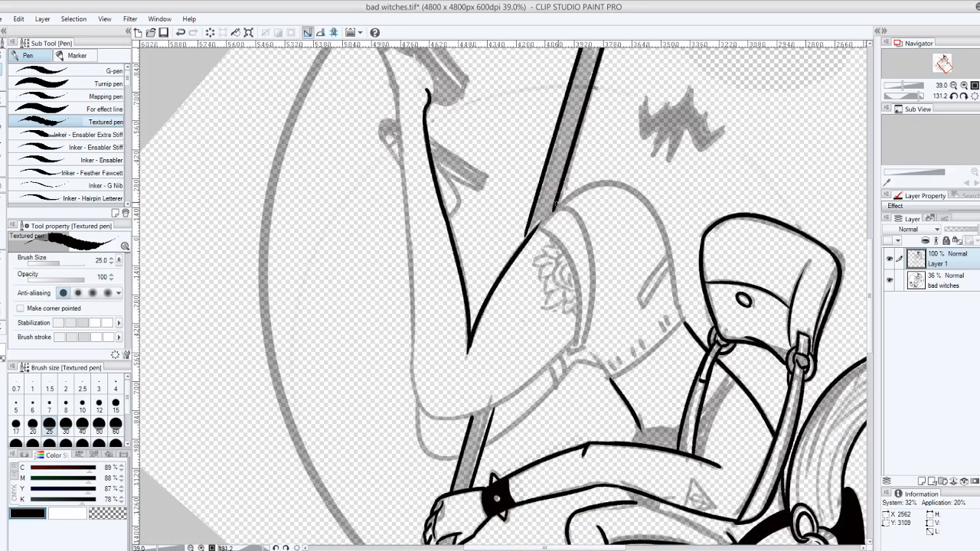
pyautogui.hotkey('ctrl', 'z')
pyautogui.moveTo(467, 349); pyautogui.dragTo(545, 220)
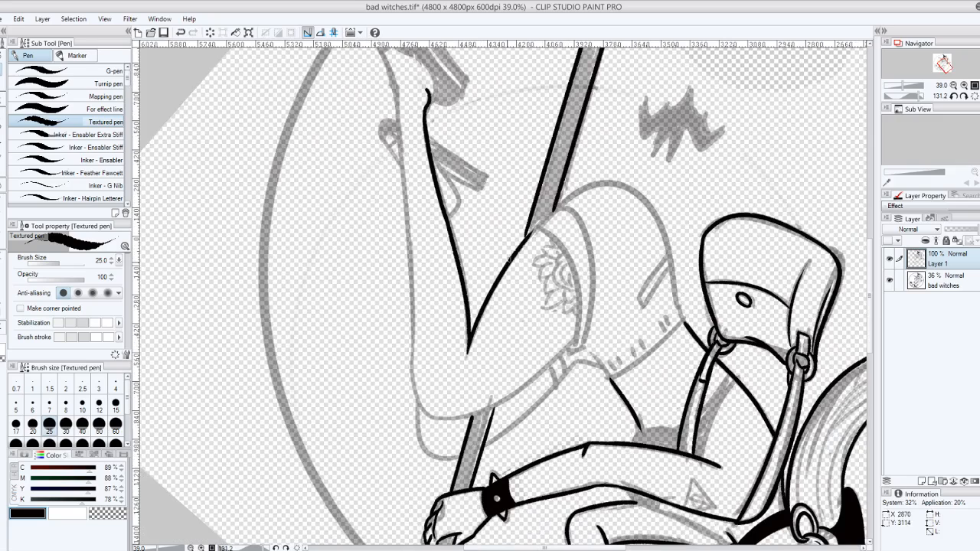
pyautogui.hotkey('ctrl', 'z')
pyautogui.moveTo(467, 349); pyautogui.dragTo(546, 220)
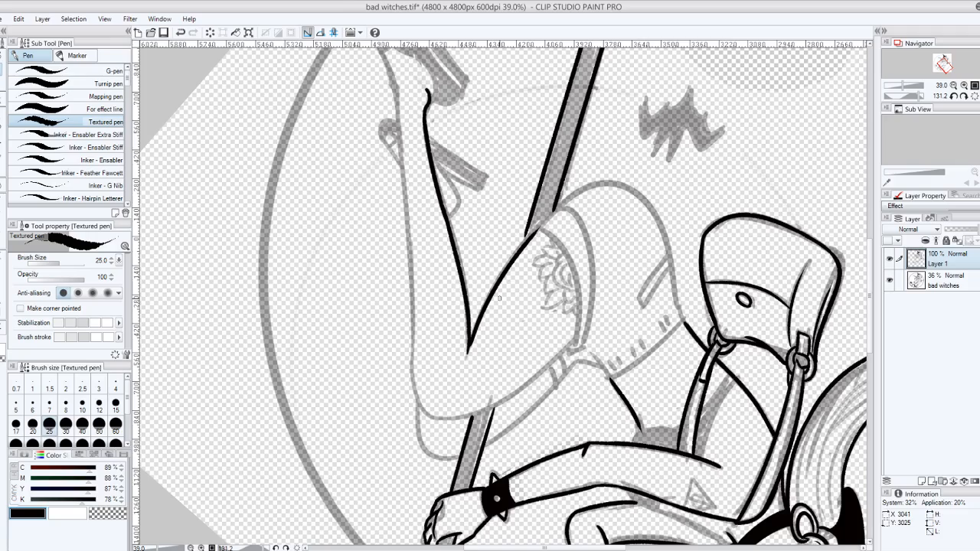
# Ink the lower edge of the shorts' hem as a curve around the thigh beside the flower tattoo
pyautogui.moveTo(499, 298)
pyautogui.mouseDown()
pyautogui.moveTo(466, 350)
pyautogui.moveTo(471, 418)
pyautogui.moveTo(430, 317)
pyautogui.moveTo(525, 421)
pyautogui.moveTo(728, 318)
pyautogui.mouseUp()
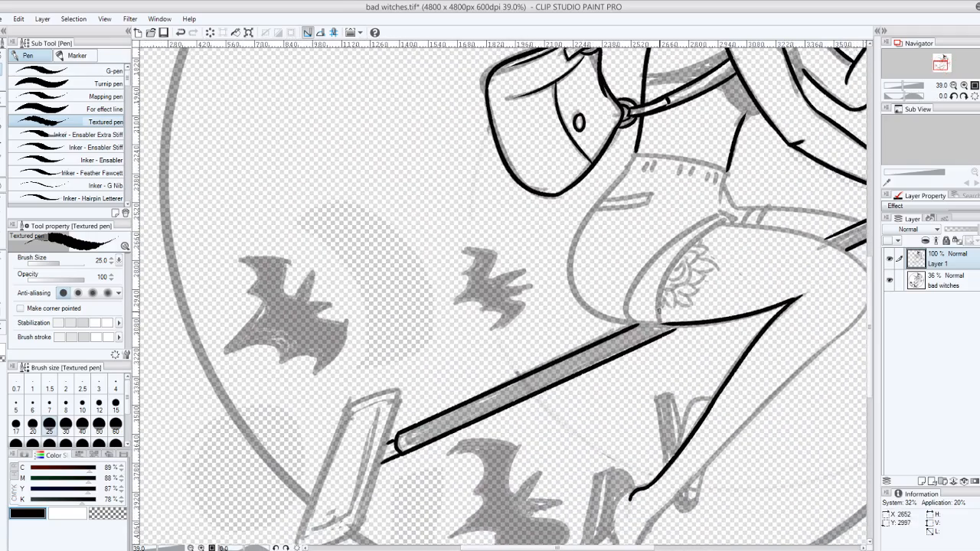
pyautogui.moveTo(662, 325); pyautogui.dragTo(739, 213)
pyautogui.hotkey('ctrl', 'z')
pyautogui.hotkey('ctrl', 'y')
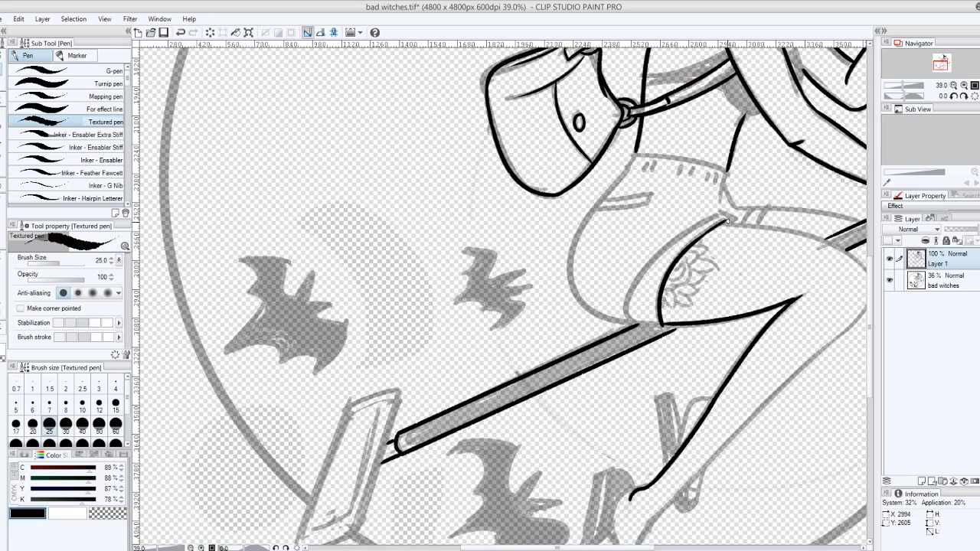
pyautogui.hotkey('ctrl', 'z')
pyautogui.hotkey('ctrl', 'y')
# Ink the upper edge of the shorts' hem cuff and close both of its ends
pyautogui.moveTo(721, 212); pyautogui.dragTo(734, 219)
pyautogui.moveTo(635, 325)
pyautogui.mouseDown()
pyautogui.moveTo(674, 230)
pyautogui.moveTo(623, 302)
pyautogui.moveTo(739, 208)
pyautogui.mouseUp()
pyautogui.hotkey('ctrl', 'z')
pyautogui.hotkey('ctrl', 'z')
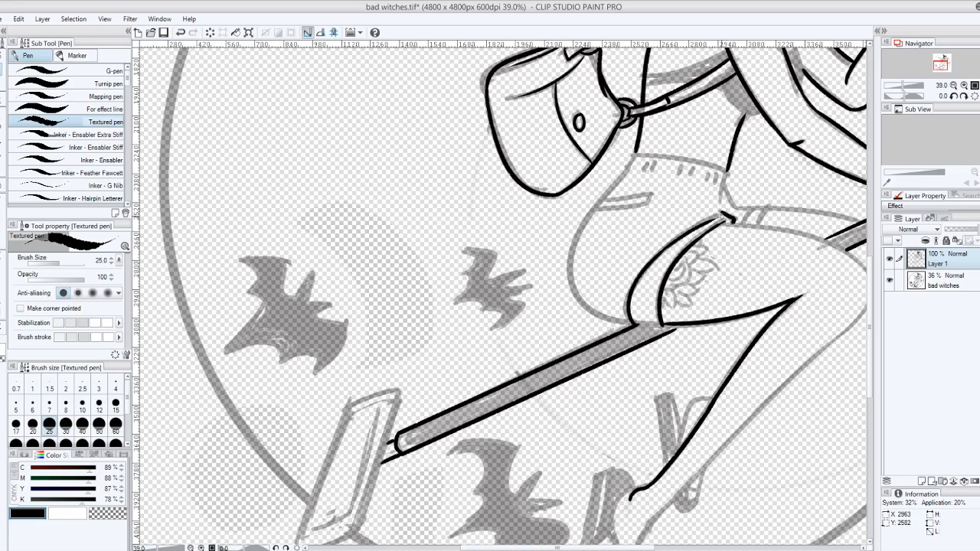
pyautogui.hotkey('ctrl', 'z')
pyautogui.hotkey('ctrl', 'y')
pyautogui.moveTo(751, 192); pyautogui.dragTo(673, 242)
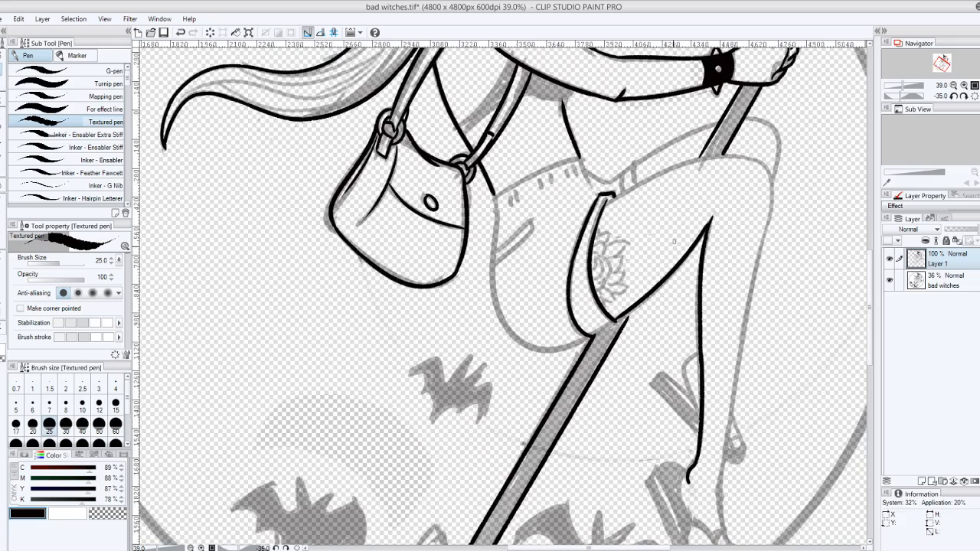
pyautogui.moveTo(594, 336); pyautogui.dragTo(618, 318)
# Ink the waistline of the shorts from back to belly and the short front edge running down from it
pyautogui.moveTo(711, 218)
pyautogui.mouseDown()
pyautogui.moveTo(735, 201)
pyautogui.moveTo(656, 234)
pyautogui.moveTo(642, 284)
pyautogui.mouseUp()
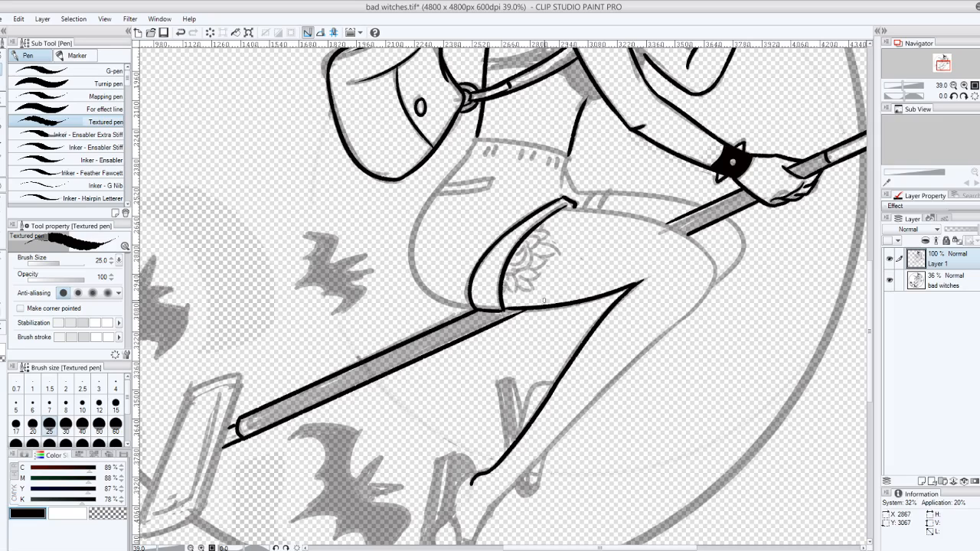
pyautogui.moveTo(544, 301)
pyautogui.mouseDown()
pyautogui.moveTo(470, 381)
pyautogui.moveTo(567, 241)
pyautogui.mouseUp()
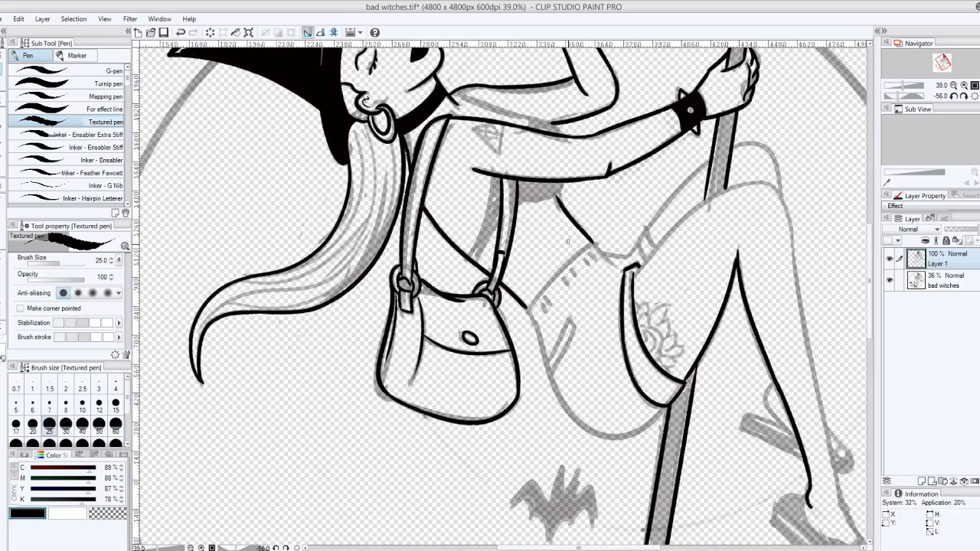
pyautogui.moveTo(529, 307); pyautogui.dragTo(599, 241)
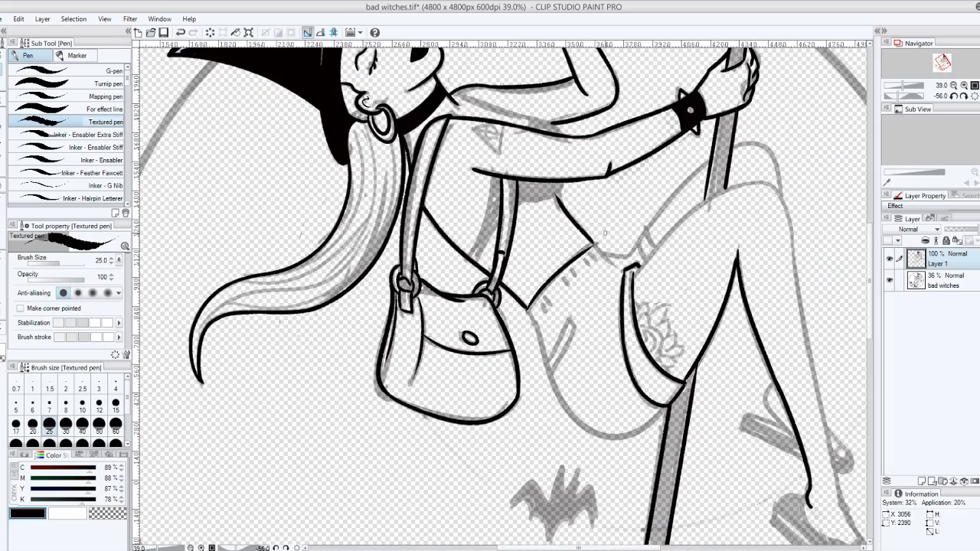
pyautogui.hotkey('ctrl', 'z')
pyautogui.moveTo(526, 313); pyautogui.dragTo(594, 241)
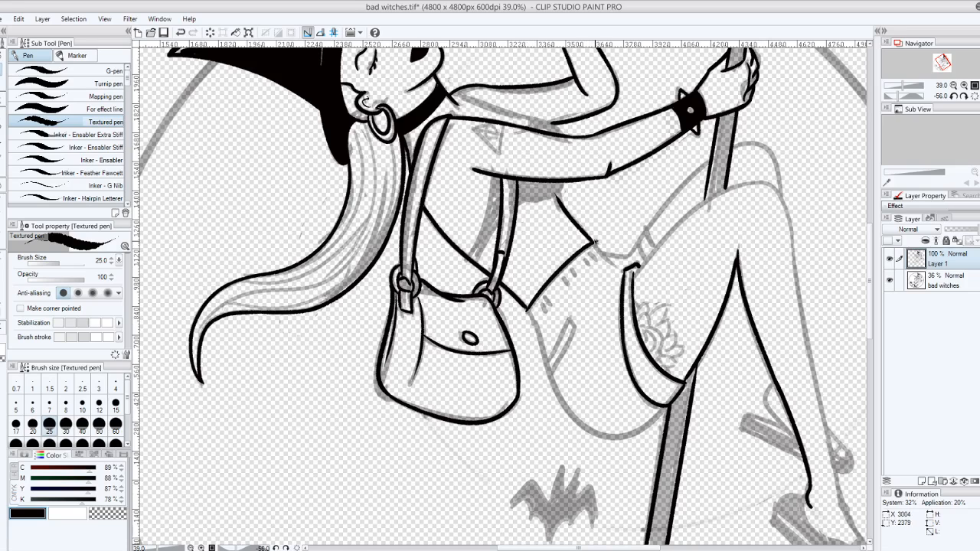
pyautogui.moveTo(594, 242); pyautogui.dragTo(616, 264)
# Set the brush size to 30 and ink the upper curve of the witch's seat below the waistline
pyautogui.moveTo(610, 219)
pyautogui.mouseDown()
pyautogui.moveTo(650, 210)
pyautogui.moveTo(705, 223)
pyautogui.moveTo(747, 267)
pyautogui.mouseUp()
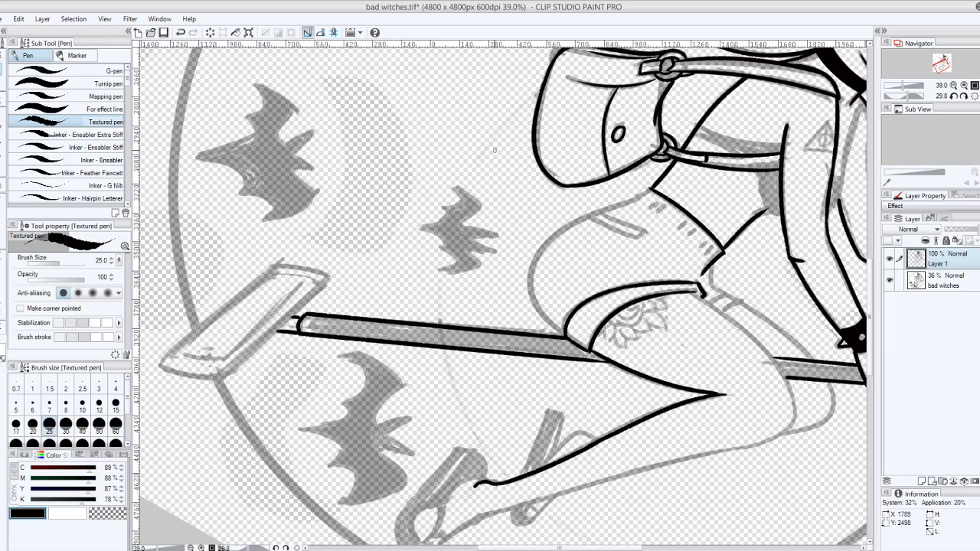
pyautogui.moveTo(494, 150); pyautogui.dragTo(560, 221)
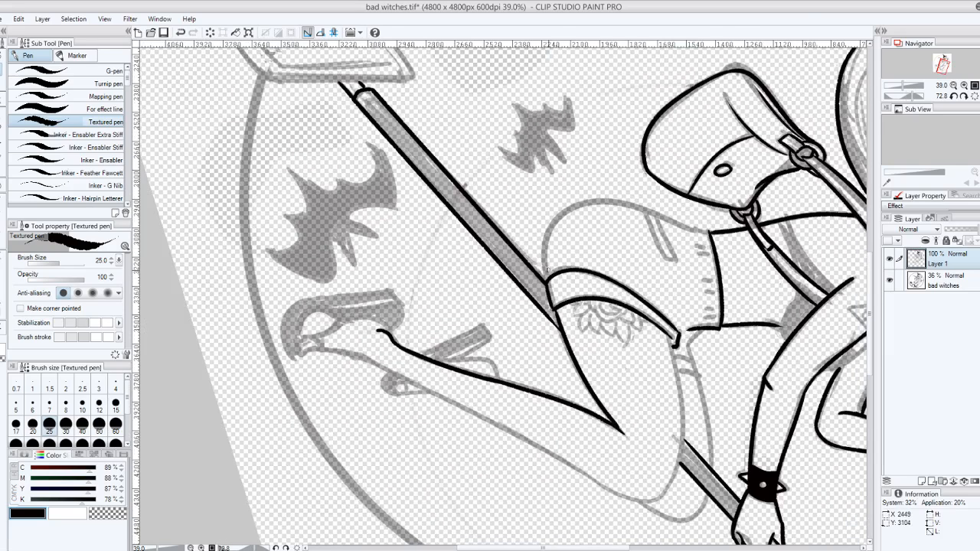
pyautogui.moveTo(545, 283)
pyautogui.mouseDown()
pyautogui.moveTo(601, 192)
pyautogui.moveTo(733, 137)
pyautogui.mouseUp()
pyautogui.hotkey('ctrl', 'z')
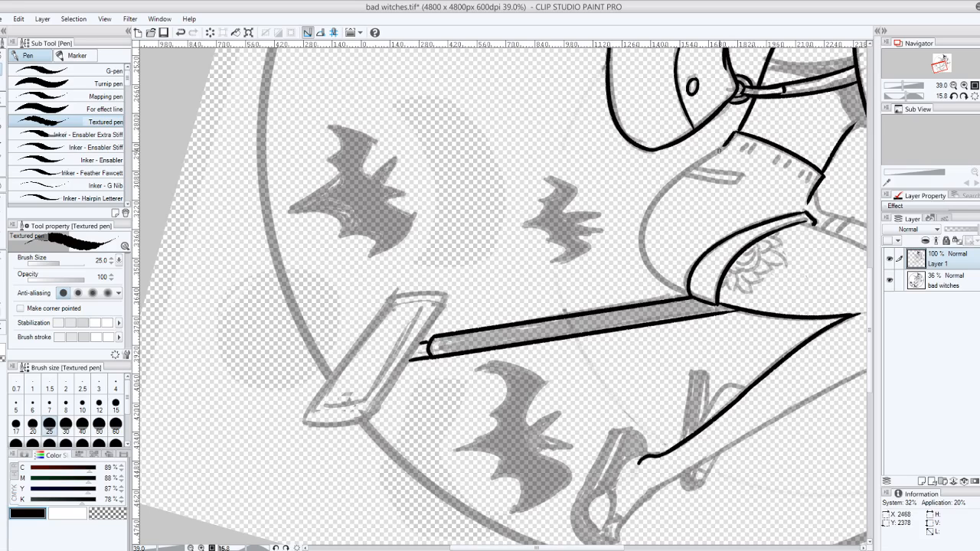
pyautogui.moveTo(724, 143)
pyautogui.mouseDown()
pyautogui.moveTo(633, 238)
pyautogui.moveTo(739, 153)
pyautogui.mouseUp()
pyautogui.hotkey('ctrl', 'z')
pyautogui.hotkey('ctrl', 'z')
pyautogui.press(']')
pyautogui.moveTo(641, 247)
pyautogui.mouseDown()
pyautogui.moveTo(713, 148)
pyautogui.moveTo(739, 134)
pyautogui.mouseUp()
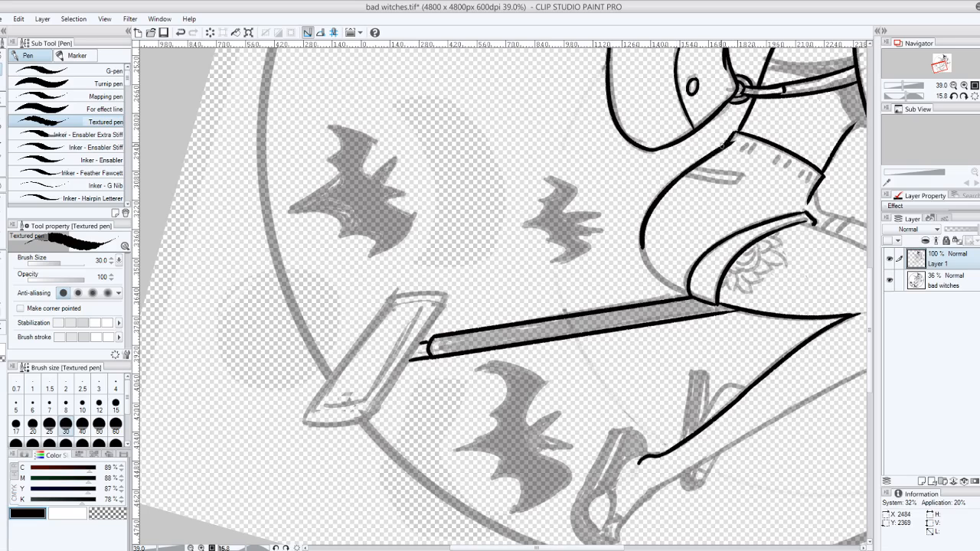
# Complete the seat outline by joining its curve to the waistline and to the hem cuff at the broom handle
pyautogui.hotkey('ctrl', 'z')
pyautogui.moveTo(677, 183); pyautogui.dragTo(734, 136)
pyautogui.hotkey('ctrl', 'z')
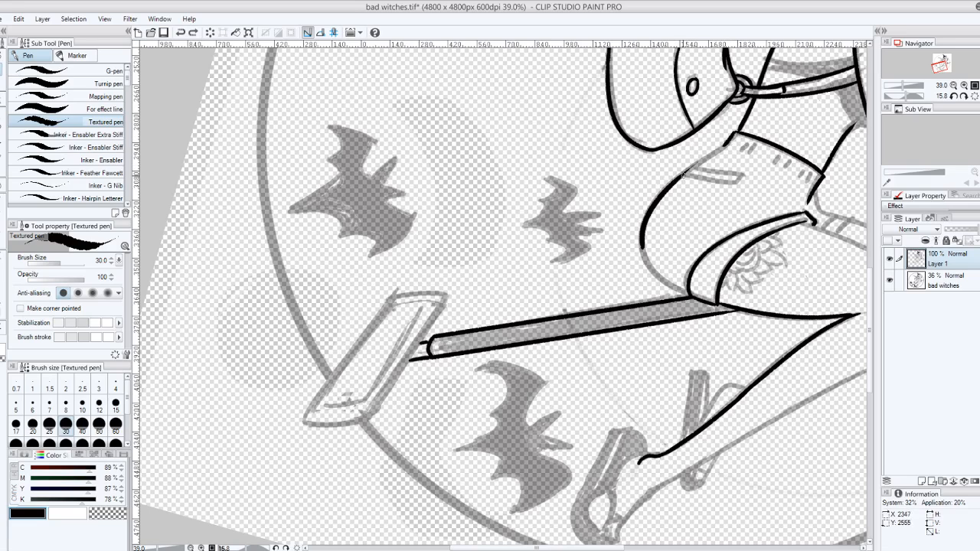
pyautogui.moveTo(678, 182); pyautogui.dragTo(730, 143)
pyautogui.moveTo(702, 158)
pyautogui.mouseDown()
pyautogui.moveTo(566, 141)
pyautogui.moveTo(574, 163)
pyautogui.mouseUp()
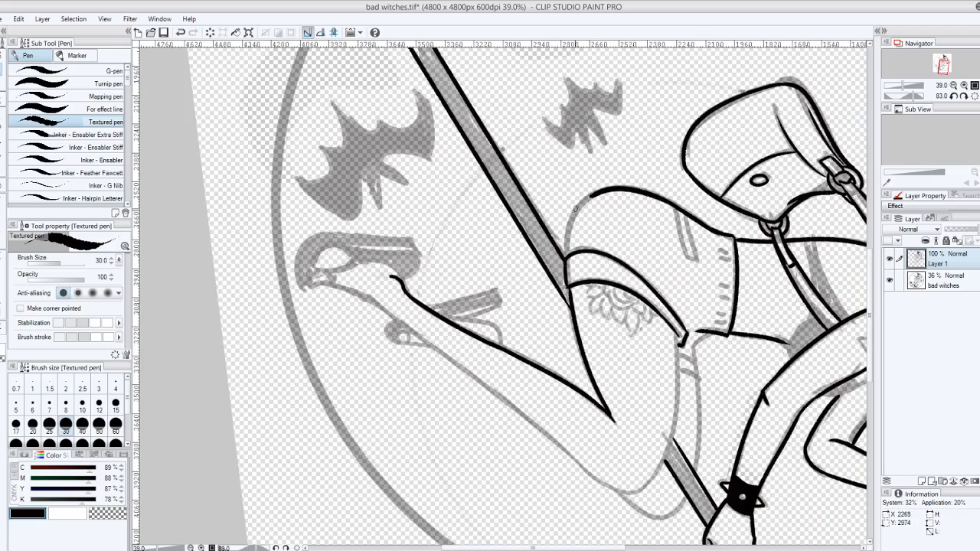
pyautogui.moveTo(566, 253); pyautogui.dragTo(594, 195)
pyautogui.hotkey('ctrl', 'z')
pyautogui.hotkey('ctrl', 'z')
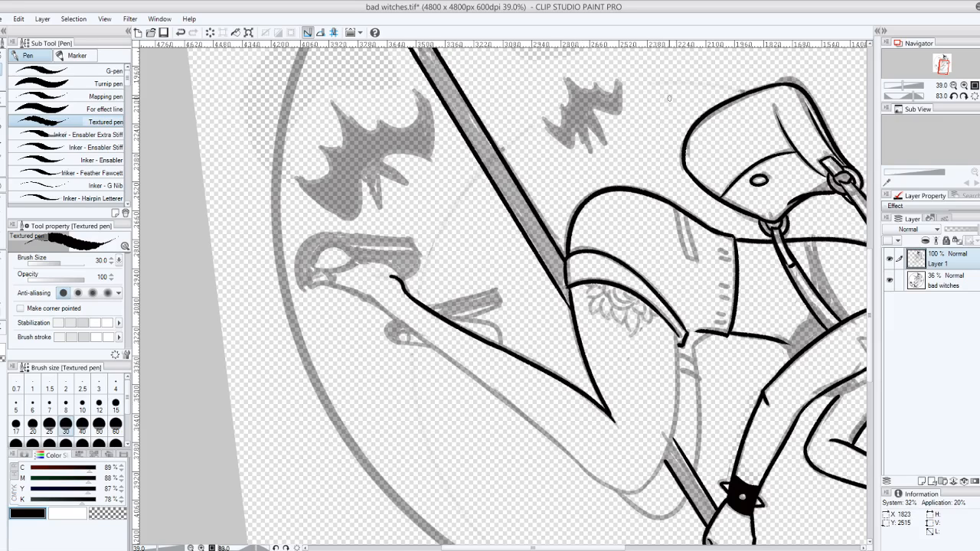
# Ink the front crease of the shorts and the hem cuff around the far thigh
pyautogui.moveTo(668, 98); pyautogui.dragTo(505, 148)
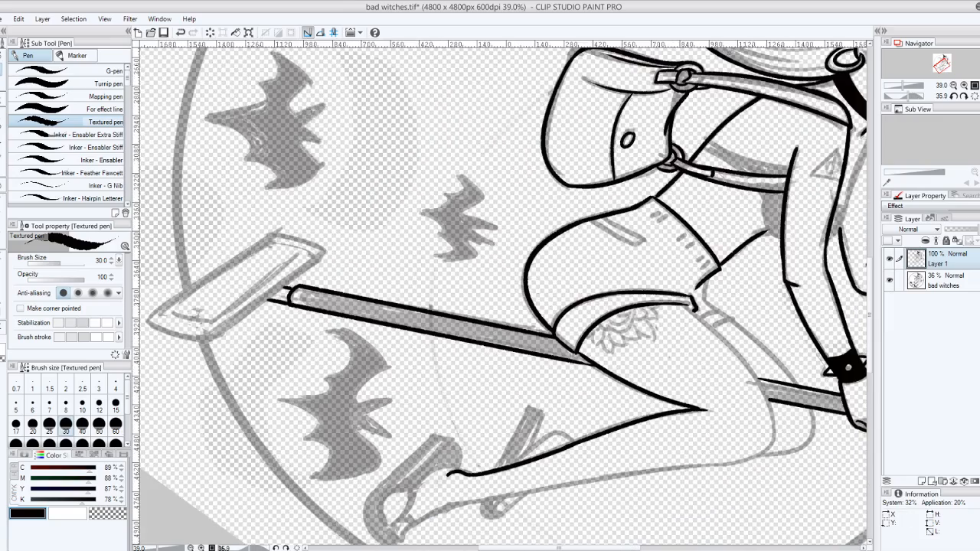
pyautogui.moveTo(673, 253); pyautogui.dragTo(503, 232)
pyautogui.moveTo(503, 232)
pyautogui.mouseDown()
pyautogui.moveTo(562, 113)
pyautogui.moveTo(558, 134)
pyautogui.moveTo(573, 146)
pyautogui.mouseUp()
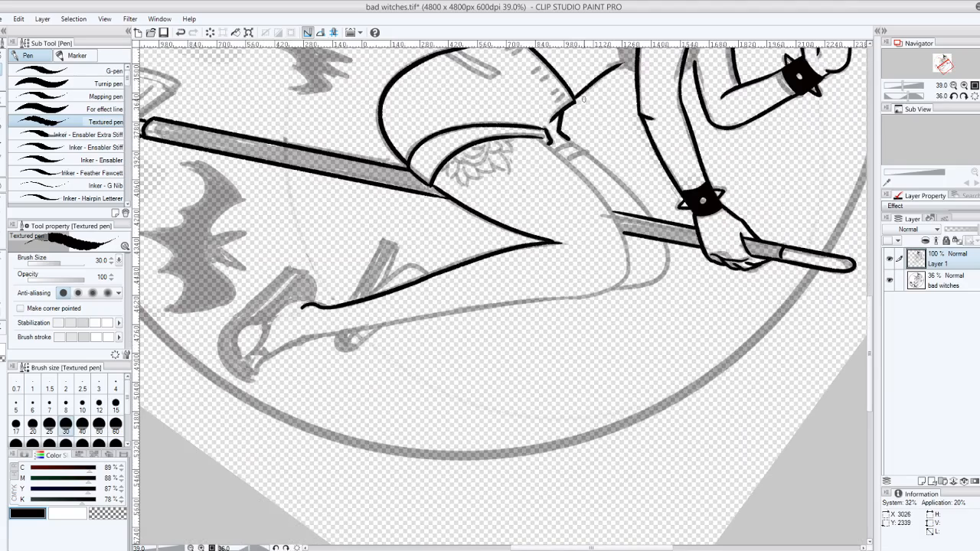
pyautogui.moveTo(583, 100); pyautogui.dragTo(368, 131)
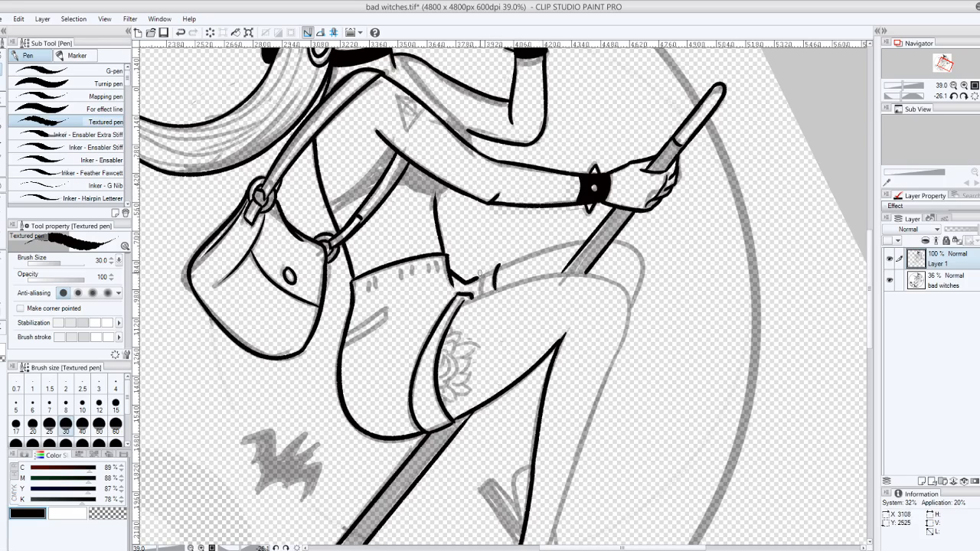
pyautogui.moveTo(479, 274)
pyautogui.mouseDown()
pyautogui.moveTo(499, 261)
pyautogui.moveTo(482, 294)
pyautogui.moveTo(471, 291)
pyautogui.moveTo(482, 295)
pyautogui.mouseUp()
pyautogui.hotkey('ctrl', 'z')
# Ink the band of the top across the back and the adjoining edge of the bag strap beneath the near arm
pyautogui.moveTo(509, 241); pyautogui.dragTo(705, 337)
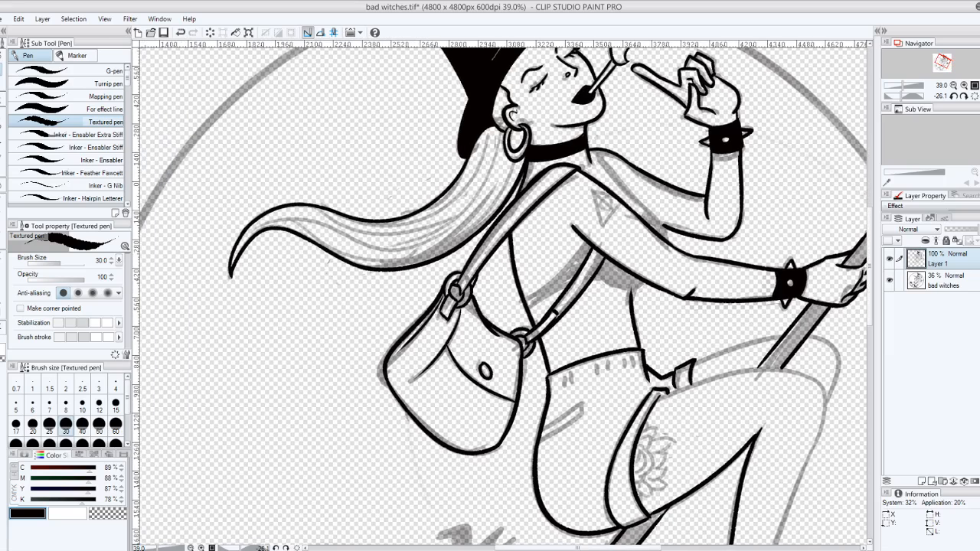
pyautogui.moveTo(584, 239); pyautogui.dragTo(517, 300)
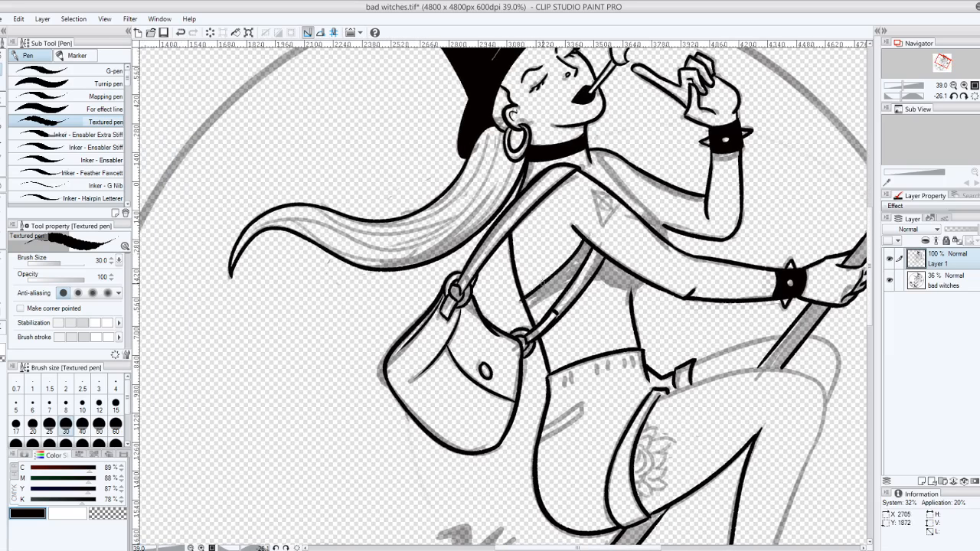
pyautogui.hotkey('ctrl', 'z')
pyautogui.moveTo(582, 242)
pyautogui.mouseDown()
pyautogui.moveTo(525, 297)
pyautogui.moveTo(576, 248)
pyautogui.moveTo(593, 247)
pyautogui.moveTo(559, 271)
pyautogui.mouseUp()
pyautogui.hotkey('ctrl', 'z')
pyautogui.hotkey('ctrl', 'z')
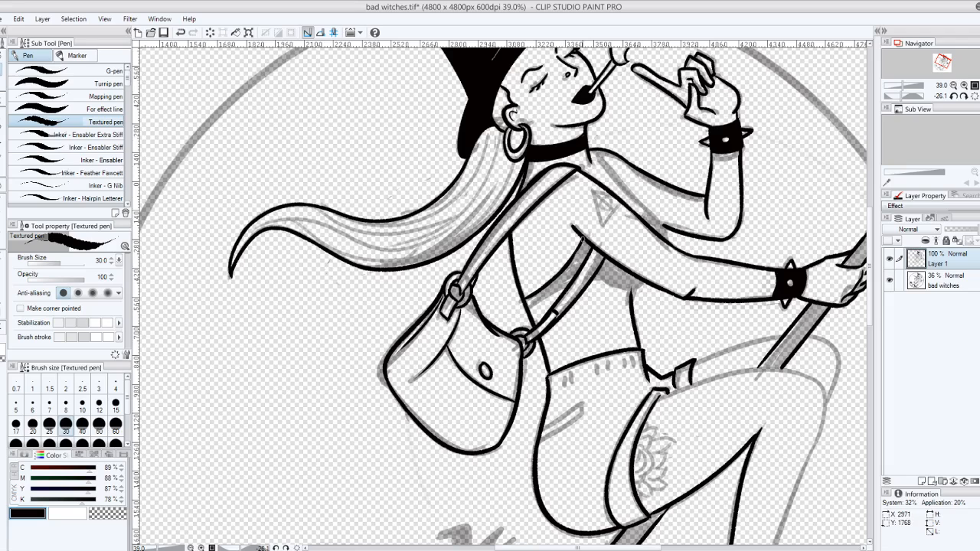
pyautogui.hotkey('ctrl', 'z')
pyautogui.moveTo(585, 234); pyautogui.dragTo(568, 260)
pyautogui.moveTo(605, 259)
pyautogui.mouseDown()
pyautogui.moveTo(643, 200)
pyautogui.moveTo(546, 256)
pyautogui.moveTo(556, 302)
pyautogui.mouseUp()
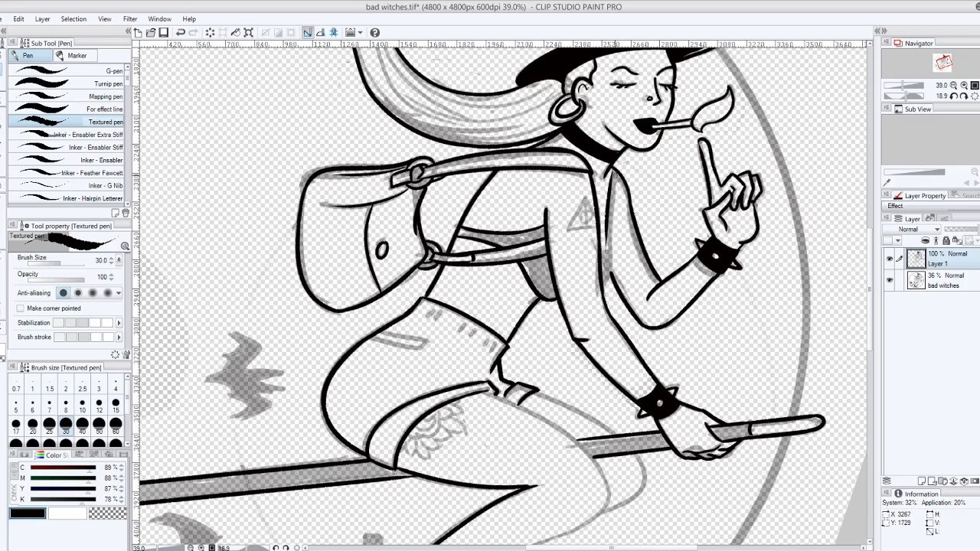
# Ink the line running from the neck down the chest between the near shoulder and the raised arm
pyautogui.hotkey('ctrl', 'z')
pyautogui.moveTo(615, 169); pyautogui.dragTo(609, 247)
pyautogui.hotkey('ctrl', 'z')
pyautogui.moveTo(611, 170); pyautogui.dragTo(606, 247)
pyautogui.moveTo(615, 172); pyautogui.dragTo(608, 253)
pyautogui.hotkey('ctrl', 'z')
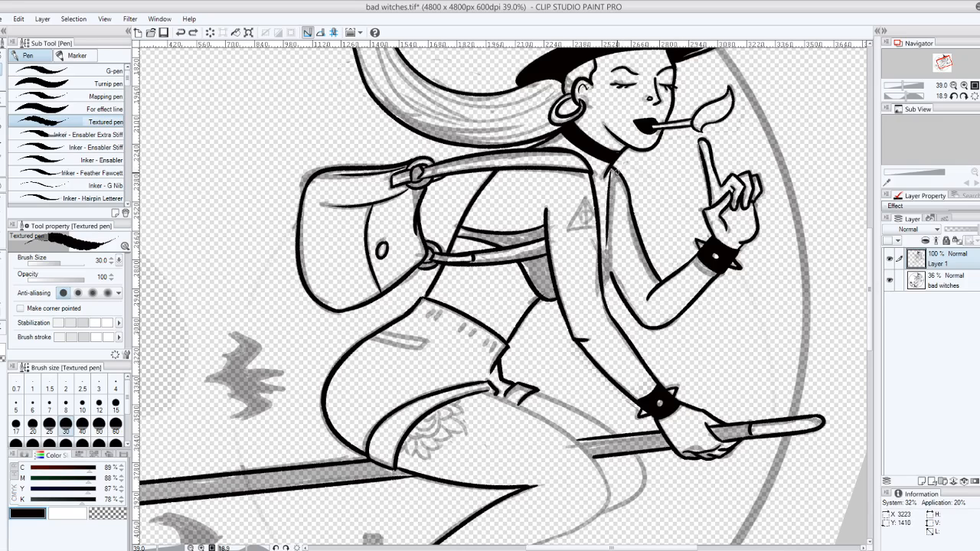
pyautogui.moveTo(615, 170); pyautogui.dragTo(610, 244)
# Ink the second edge alongside the chest line, tapering the narrow strip beside the near arm
pyautogui.moveTo(608, 291); pyautogui.dragTo(613, 225)
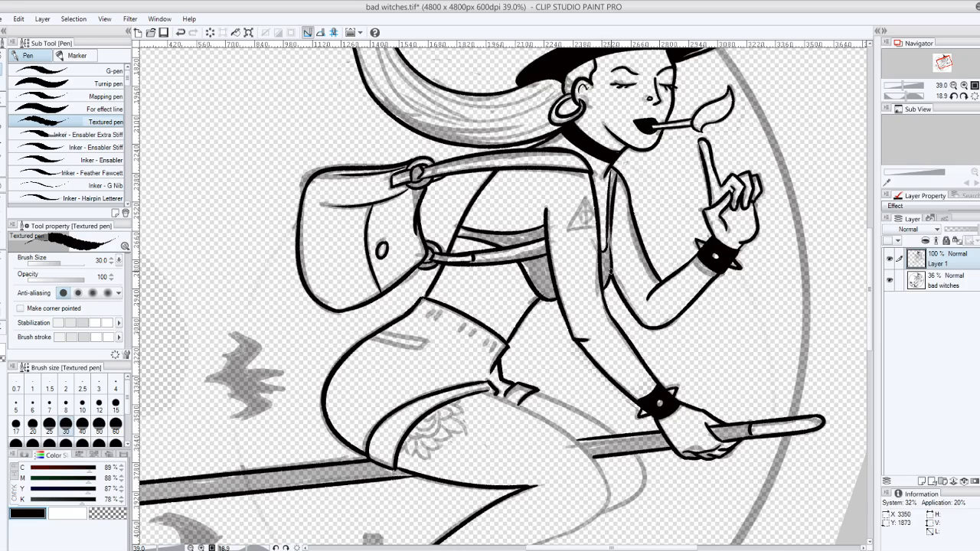
pyautogui.moveTo(610, 272); pyautogui.dragTo(614, 221)
pyautogui.hotkey('ctrl', 'z')
pyautogui.moveTo(611, 272); pyautogui.dragTo(613, 214)
pyautogui.hotkey('ctrl', 'z')
pyautogui.moveTo(612, 259); pyautogui.dragTo(613, 212)
pyautogui.moveTo(543, 171); pyautogui.dragTo(544, 229)
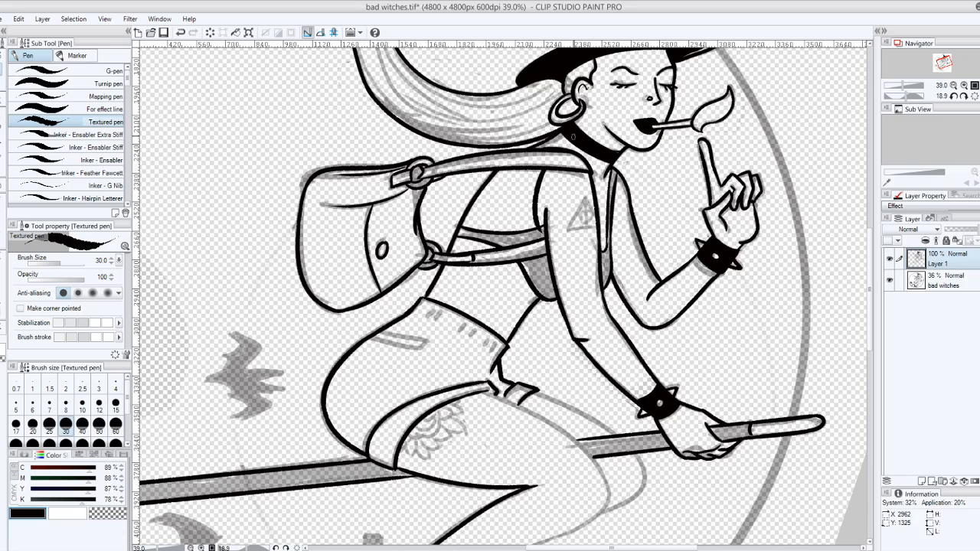
pyautogui.moveTo(573, 137); pyautogui.dragTo(581, 144)
pyautogui.hotkey('ctrl', 'z')
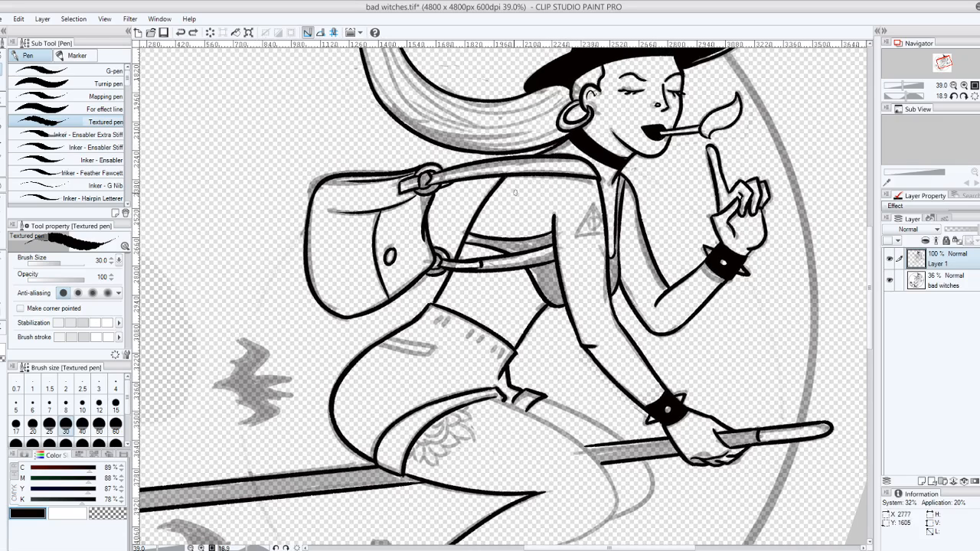
pyautogui.moveTo(475, 217); pyautogui.dragTo(554, 175)
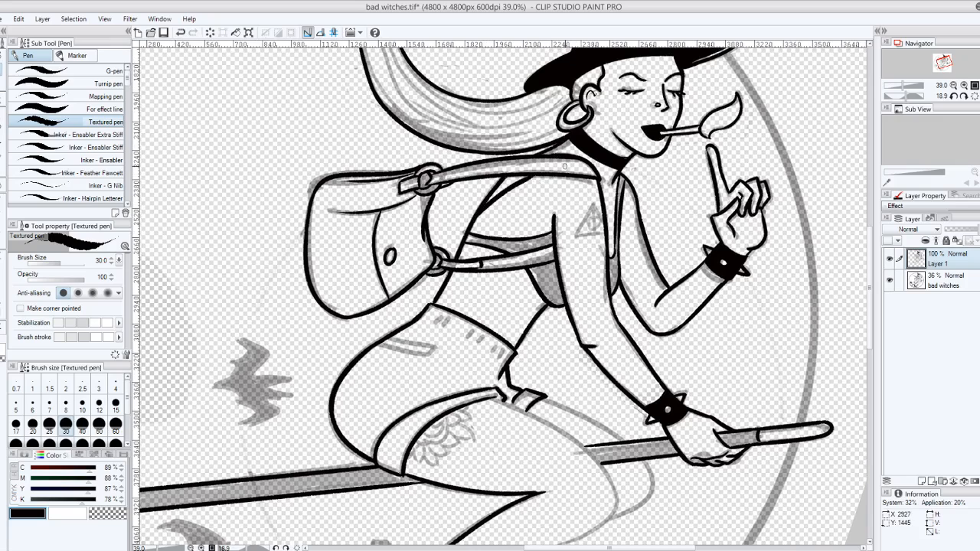
pyautogui.hotkey('ctrl', 'z')
pyautogui.moveTo(485, 203); pyautogui.dragTo(528, 176)
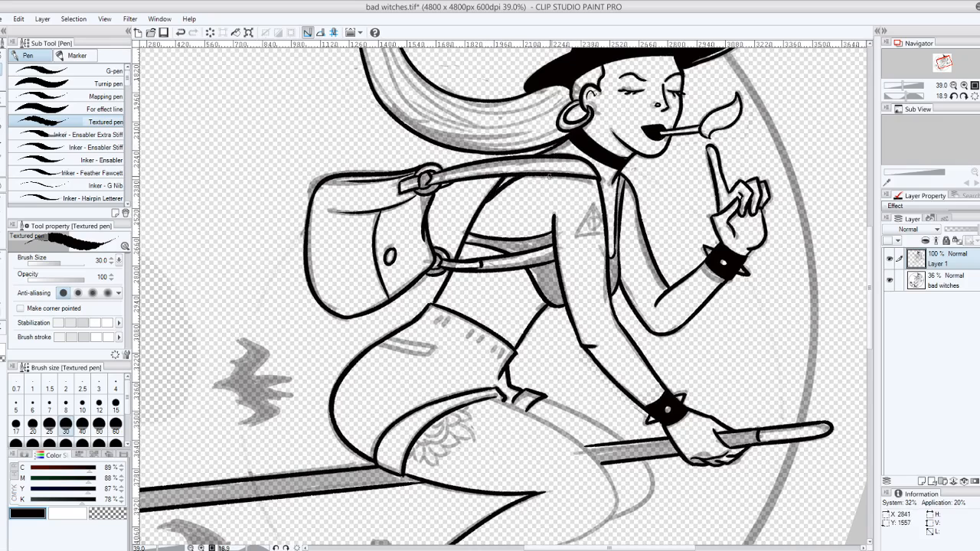
# Sketch a small knot at the back of the top with the Darker pencil on the bad witches layer, and return to the Textured pen on Layer 1
pyautogui.click(936, 283)
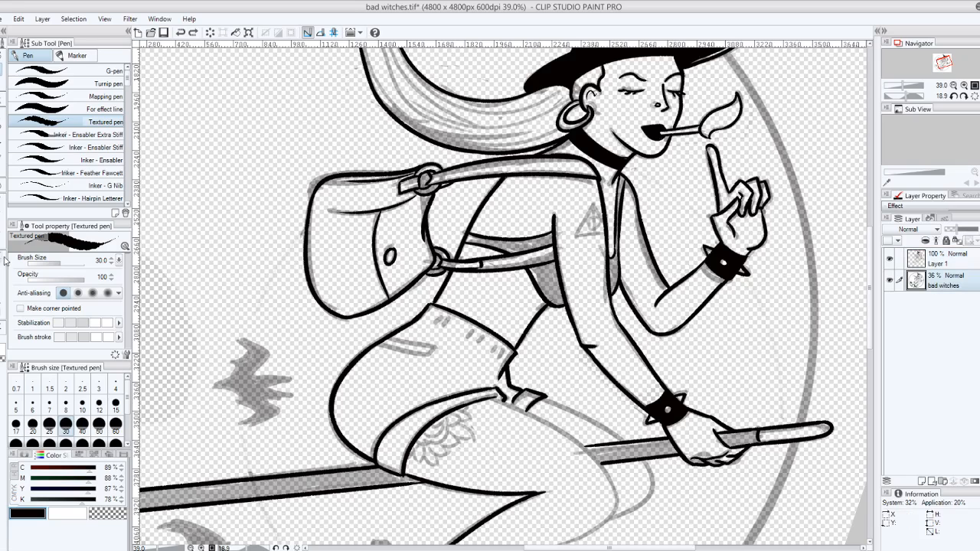
pyautogui.press('p')
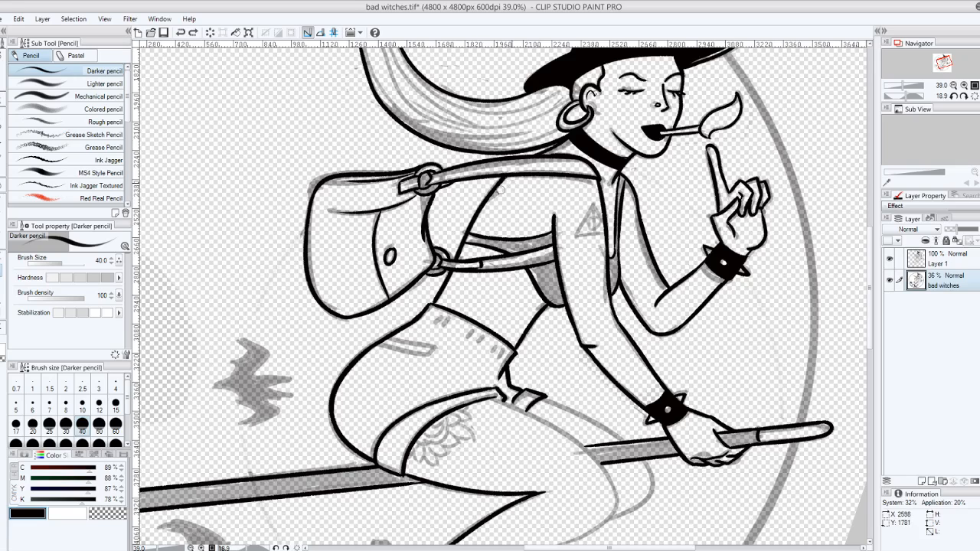
pyautogui.moveTo(499, 188); pyautogui.dragTo(535, 178)
pyautogui.hotkey('ctrl', 'z')
pyautogui.moveTo(464, 226); pyautogui.dragTo(467, 239)
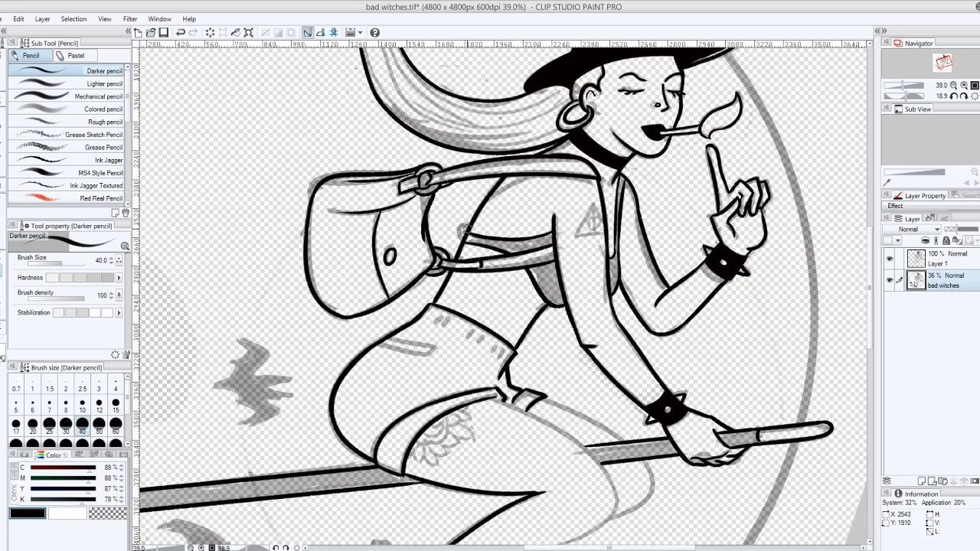
pyautogui.moveTo(449, 217); pyautogui.dragTo(457, 222)
pyautogui.press('p')
pyautogui.click(935, 259)
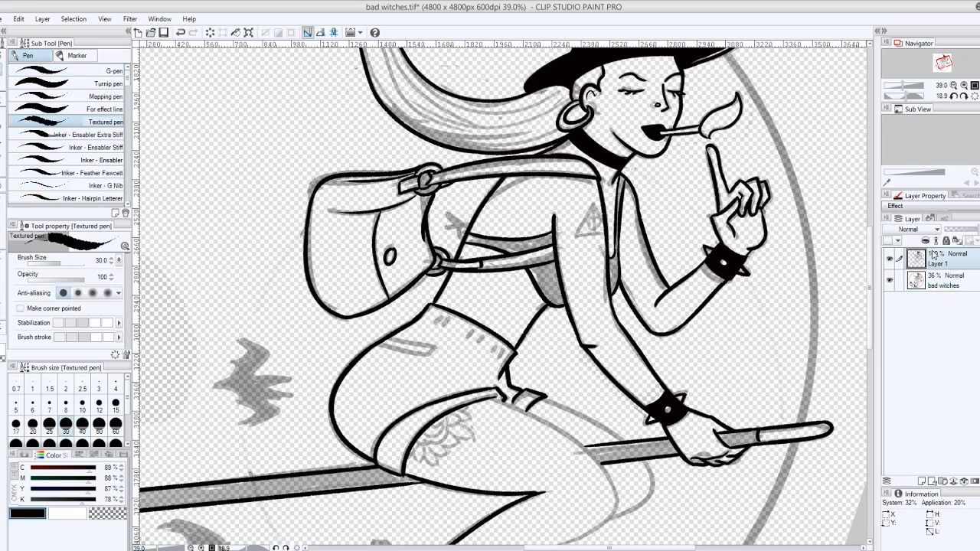
# Ink the short curved edge of the top running from the upper back to beneath the bag's shoulder strap
pyautogui.moveTo(483, 207); pyautogui.dragTo(537, 179)
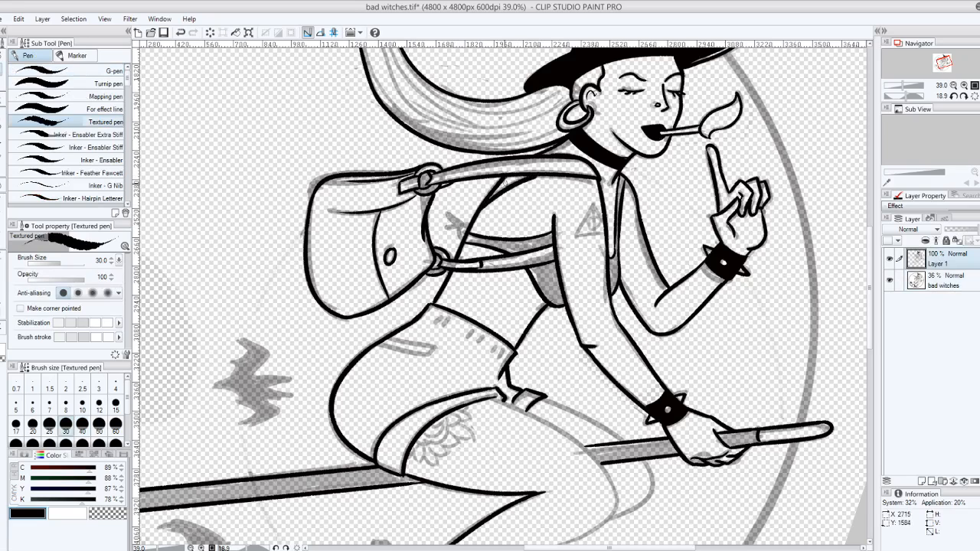
pyautogui.hotkey('ctrl', 'z')
pyautogui.moveTo(483, 207)
pyautogui.mouseDown()
pyautogui.moveTo(548, 171)
pyautogui.moveTo(494, 189)
pyautogui.moveTo(523, 173)
pyautogui.mouseUp()
# Ink the small knot with its loose tie ends at the back of the top in solid black
pyautogui.click(462, 232)
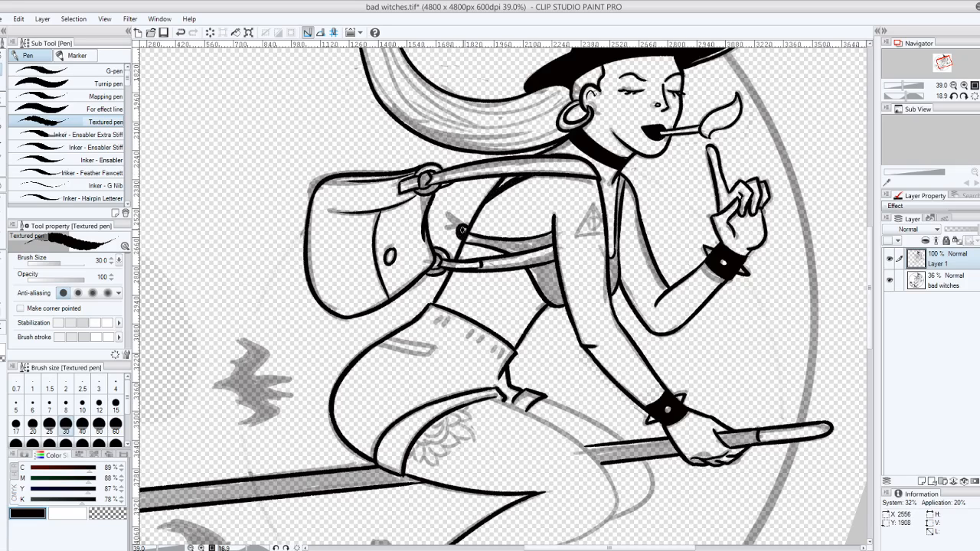
pyautogui.hotkey('ctrl', 'z')
pyautogui.click(462, 232)
pyautogui.moveTo(462, 214); pyautogui.dragTo(448, 236)
# Fill the chest strip, the back band and the section of the top beneath the near arm with solid black
pyautogui.press('g')
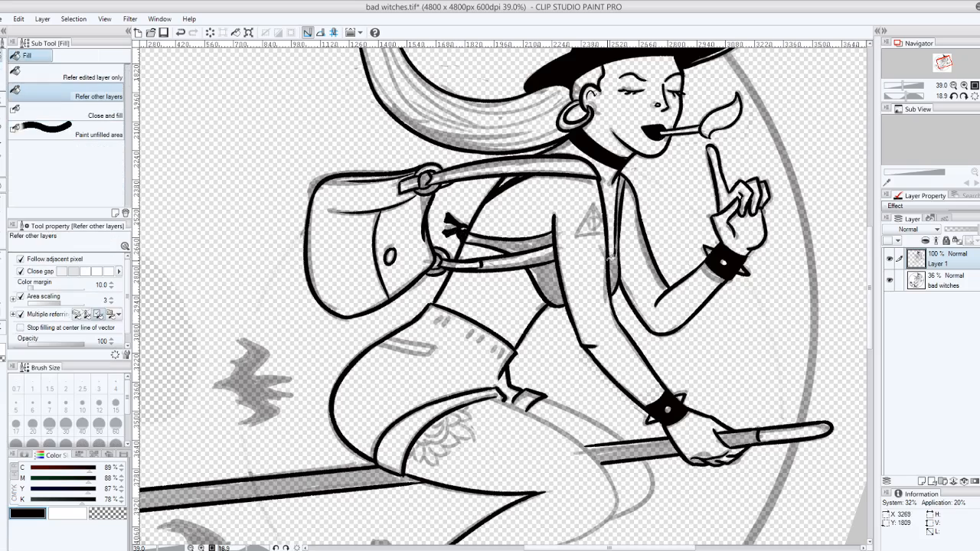
pyautogui.click(616, 260)
pyautogui.click(623, 188)
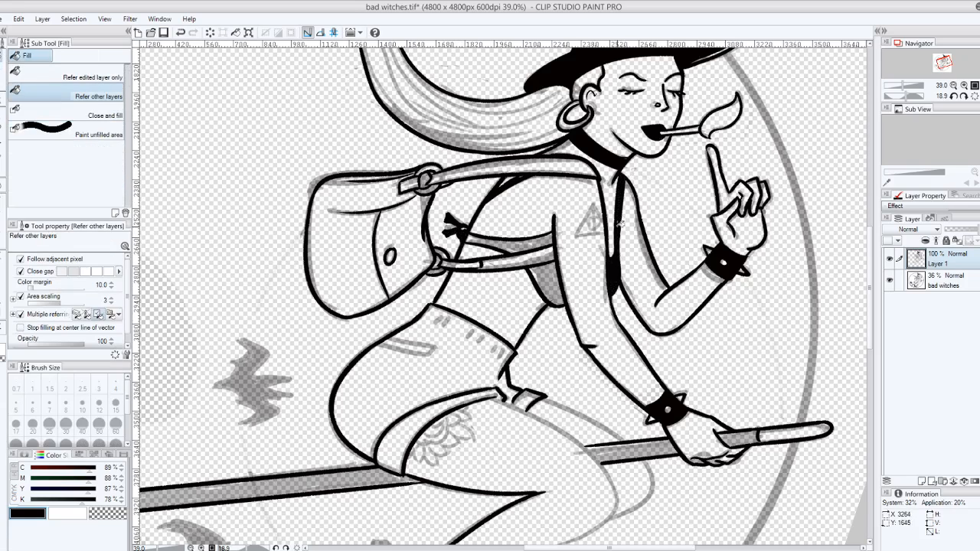
pyautogui.press('p')
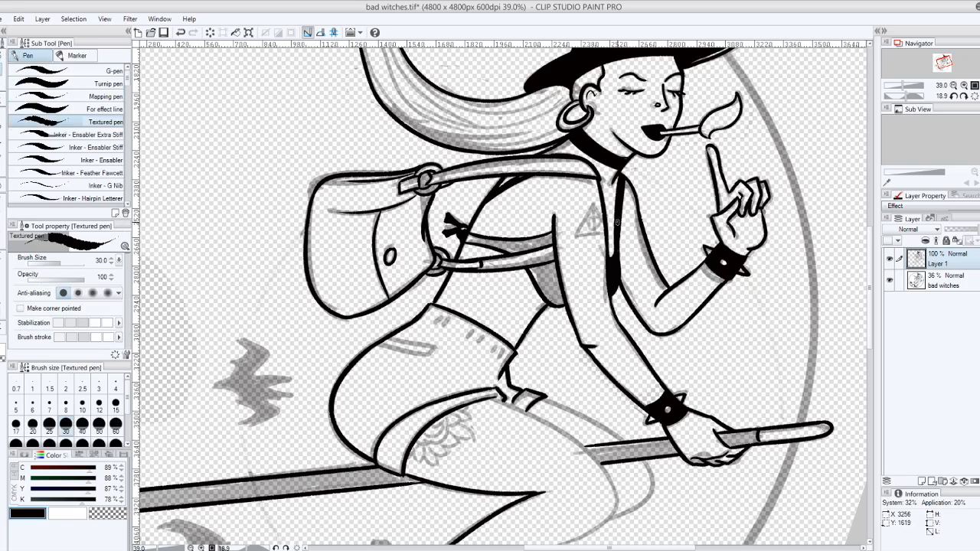
pyautogui.press('g')
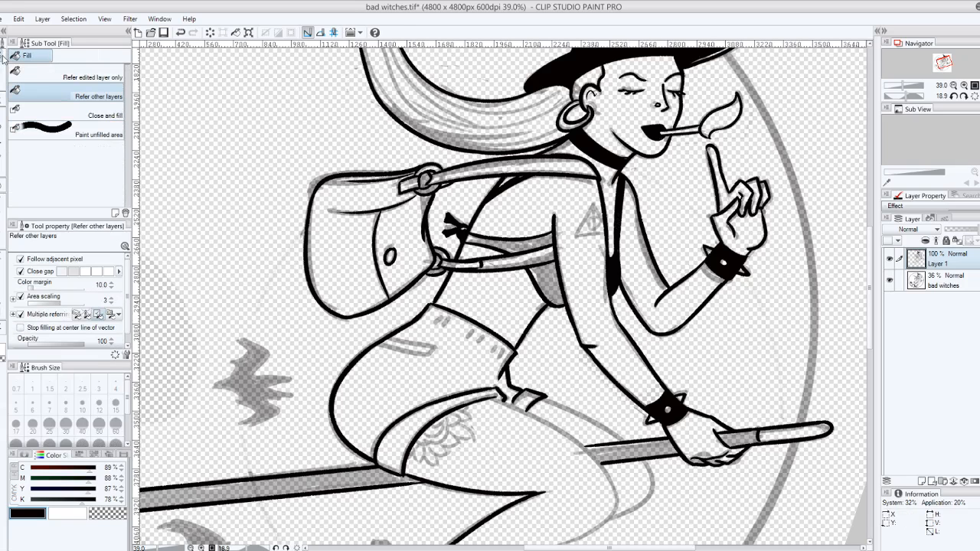
pyautogui.click(546, 281)
pyautogui.click(550, 240)
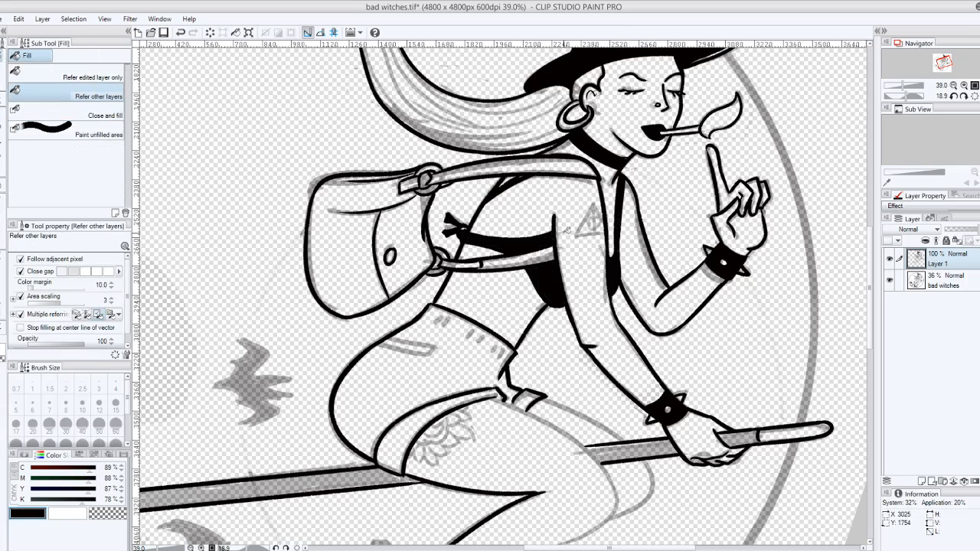
# Ink the triangle tattoo with its inner circle and line on the near shoulder using the Textured pen at size 17
pyautogui.moveTo(597, 176); pyautogui.dragTo(549, 262)
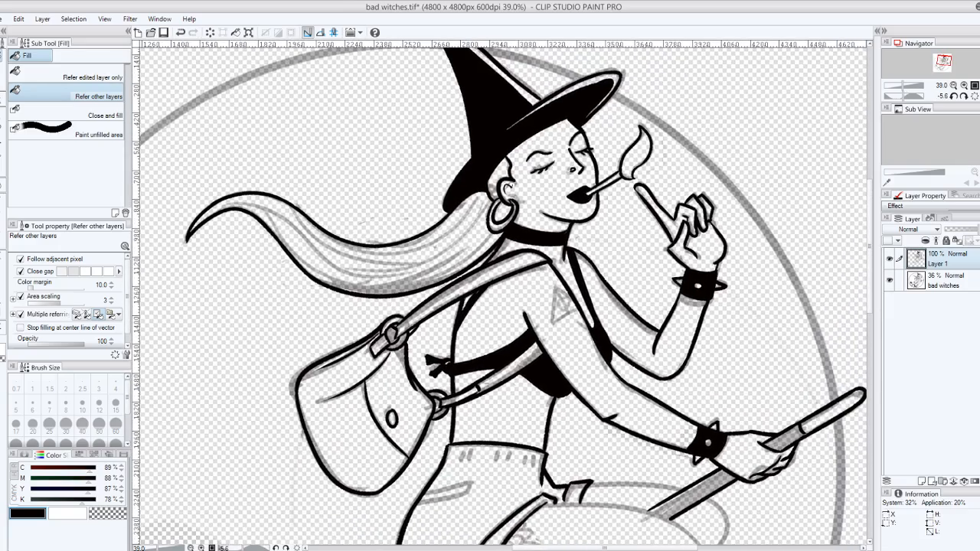
pyautogui.click(3, 70)
pyautogui.click(98, 406)
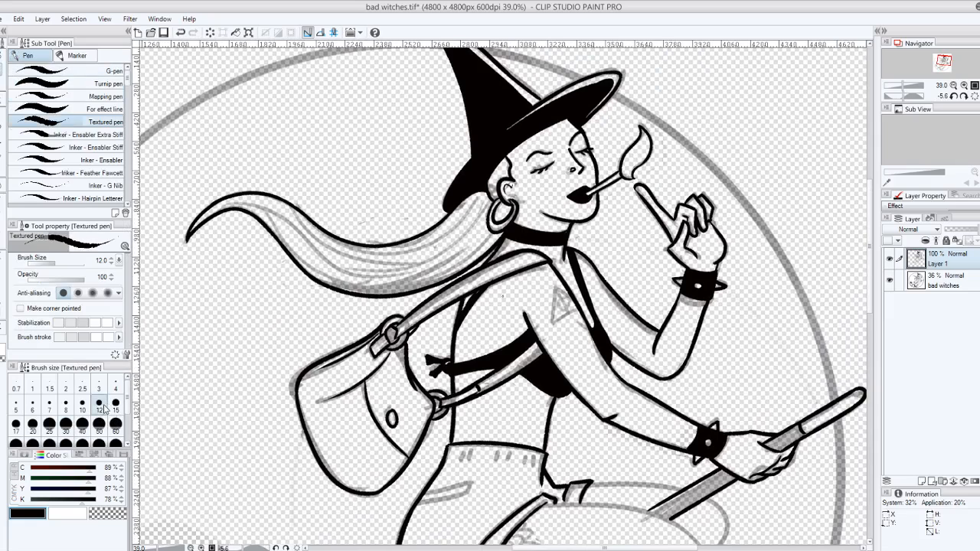
pyautogui.moveTo(555, 288); pyautogui.dragTo(552, 325)
pyautogui.hotkey('ctrl', 'z')
pyautogui.click(116, 405)
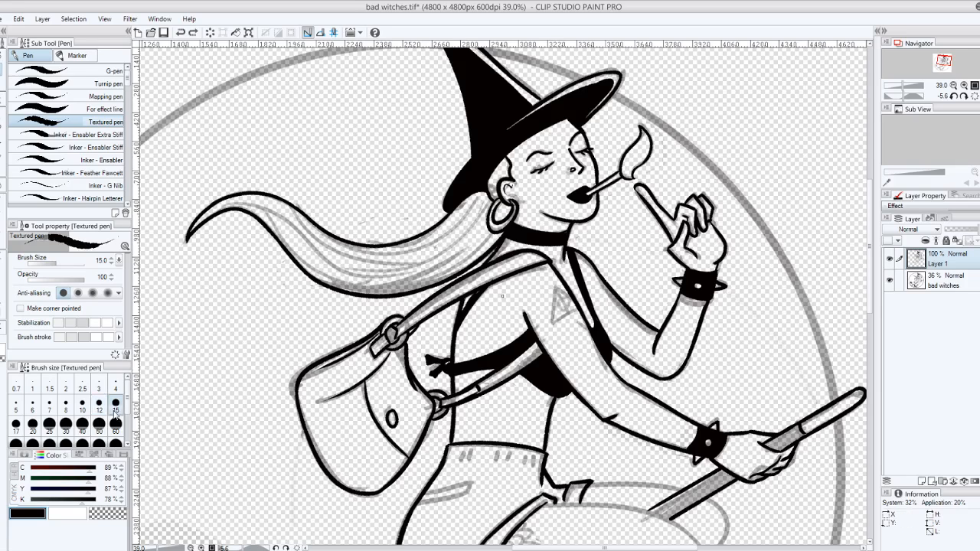
pyautogui.click(16, 424)
pyautogui.moveTo(556, 288)
pyautogui.mouseDown()
pyautogui.moveTo(553, 325)
pyautogui.moveTo(569, 322)
pyautogui.mouseUp()
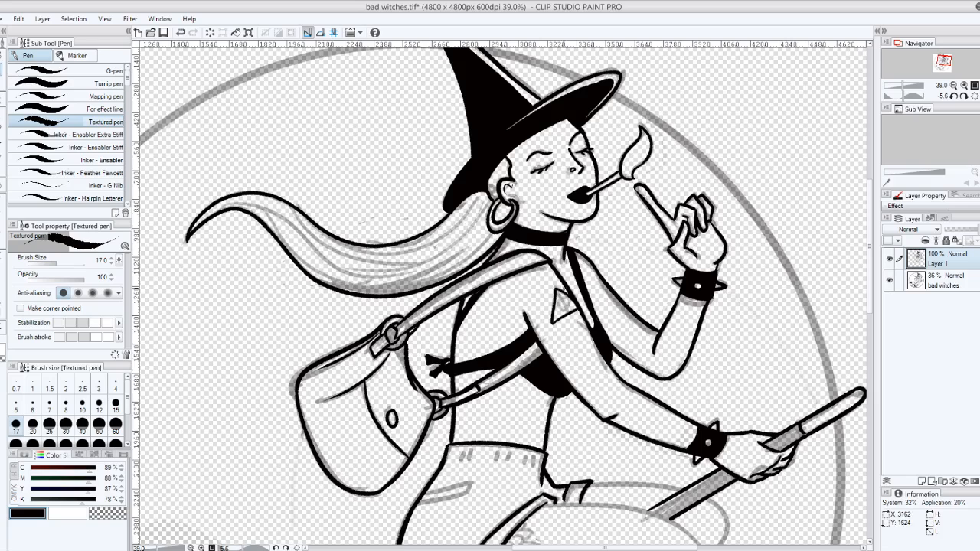
pyautogui.moveTo(559, 293); pyautogui.dragTo(563, 302)
# Ink the short stitch marks along the shorts' waistband and the outline of the narrow hip pocket
pyautogui.scroll(-5, 502, 294)
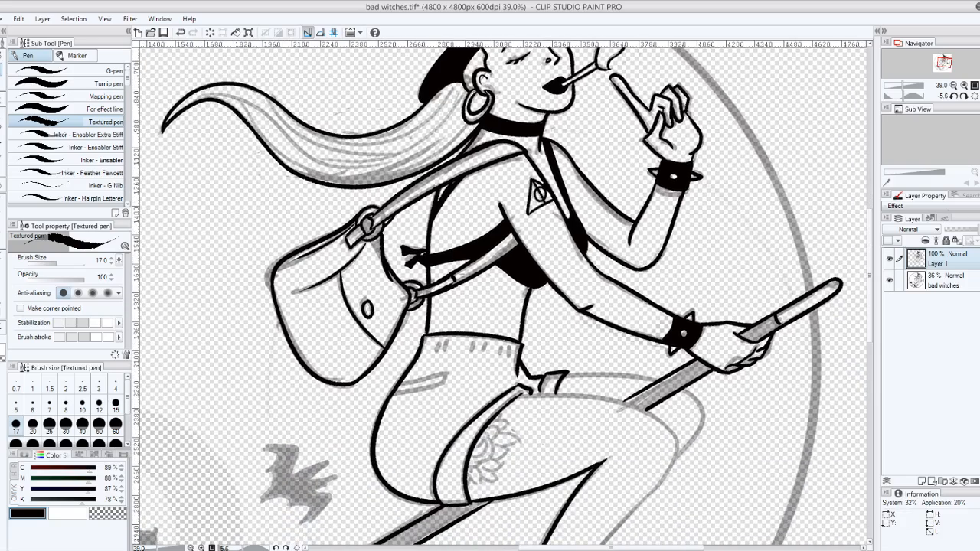
pyautogui.moveTo(503, 345); pyautogui.dragTo(437, 329)
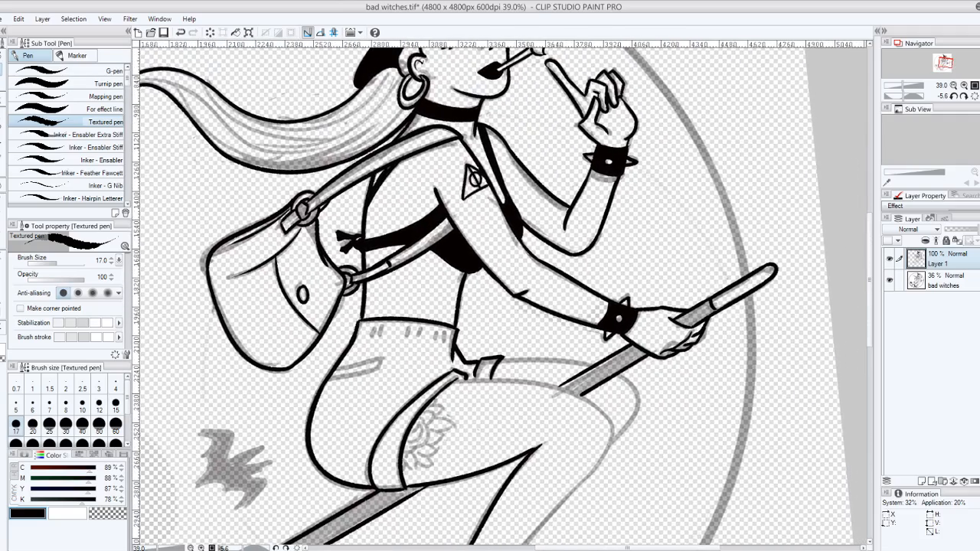
pyautogui.moveTo(459, 367); pyautogui.dragTo(649, 202)
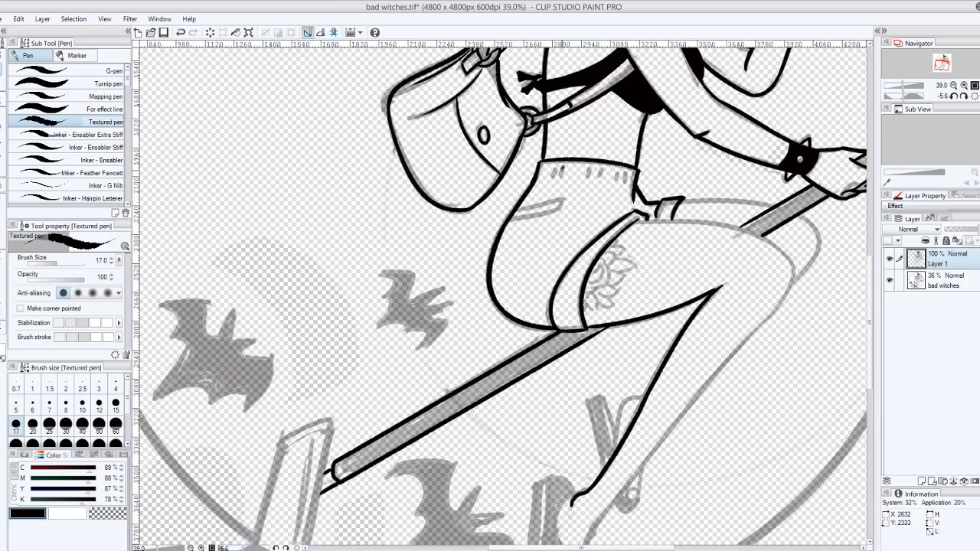
pyautogui.moveTo(561, 166)
pyautogui.mouseDown()
pyautogui.moveTo(553, 178)
pyautogui.moveTo(625, 182)
pyautogui.mouseUp()
pyautogui.moveTo(721, 286); pyautogui.dragTo(645, 215)
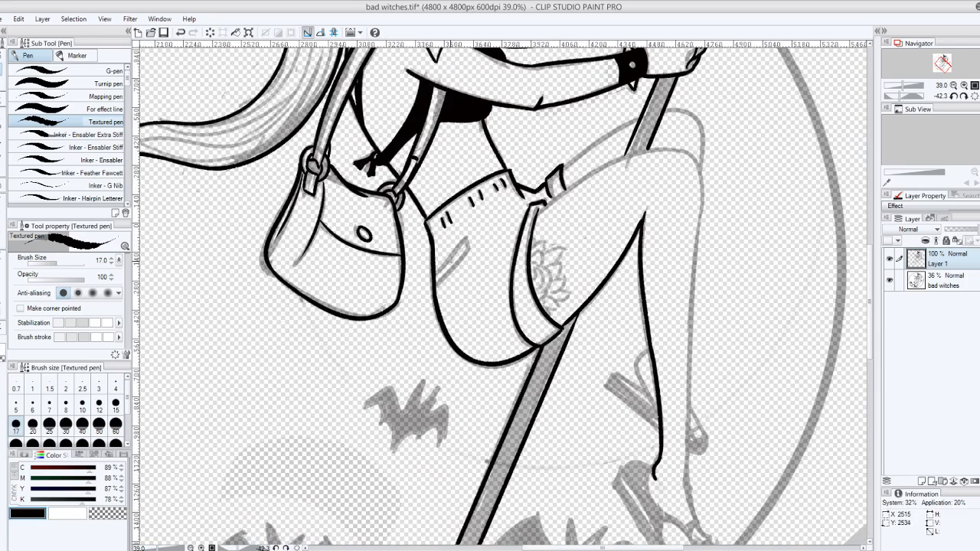
pyautogui.moveTo(468, 242)
pyautogui.mouseDown()
pyautogui.moveTo(436, 274)
pyautogui.moveTo(470, 243)
pyautogui.moveTo(328, 270)
pyautogui.moveTo(282, 248)
pyautogui.moveTo(359, 111)
pyautogui.moveTo(421, 76)
pyautogui.mouseUp()
pyautogui.moveTo(490, 176); pyautogui.dragTo(438, 493)
pyautogui.moveTo(490, 230); pyautogui.dragTo(471, 389)
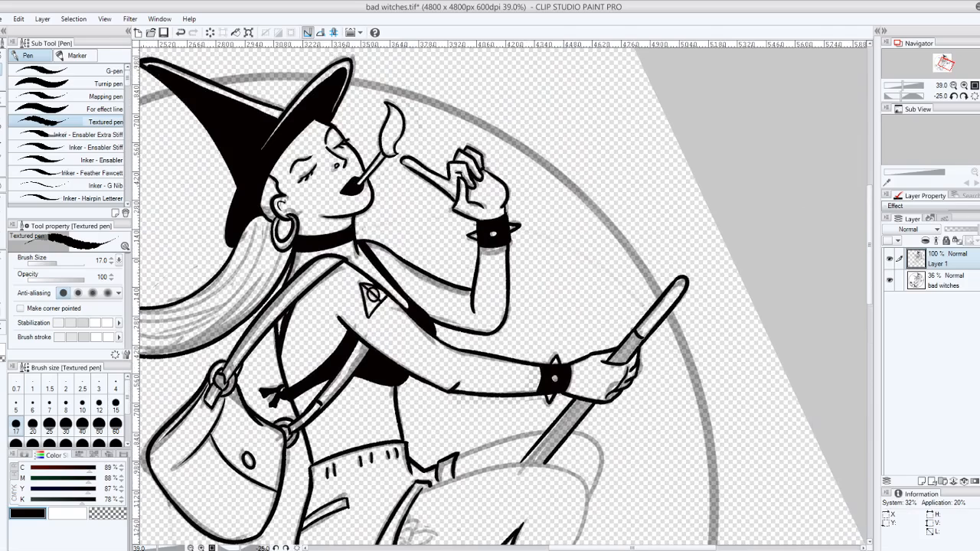
pyautogui.moveTo(490, 322); pyautogui.dragTo(487, 270)
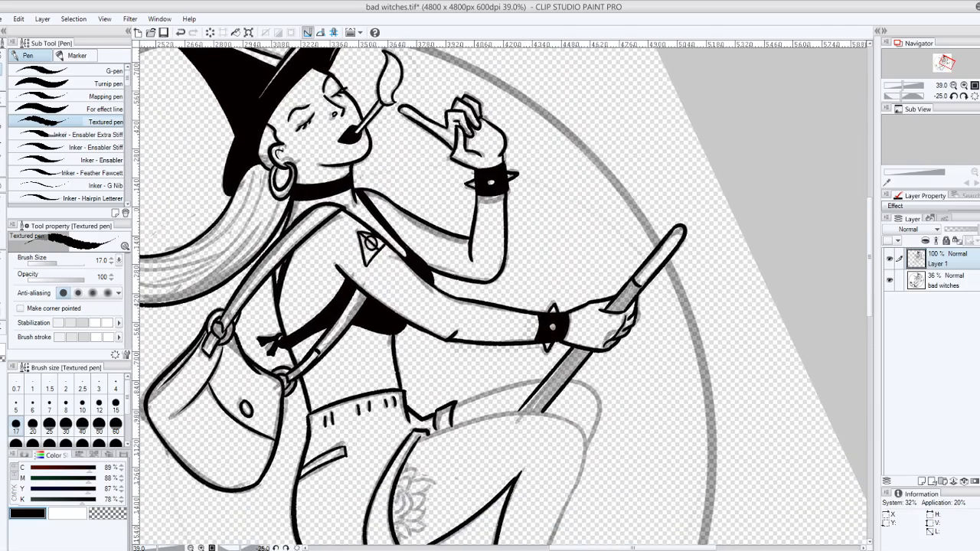
pyautogui.click(2, 214)
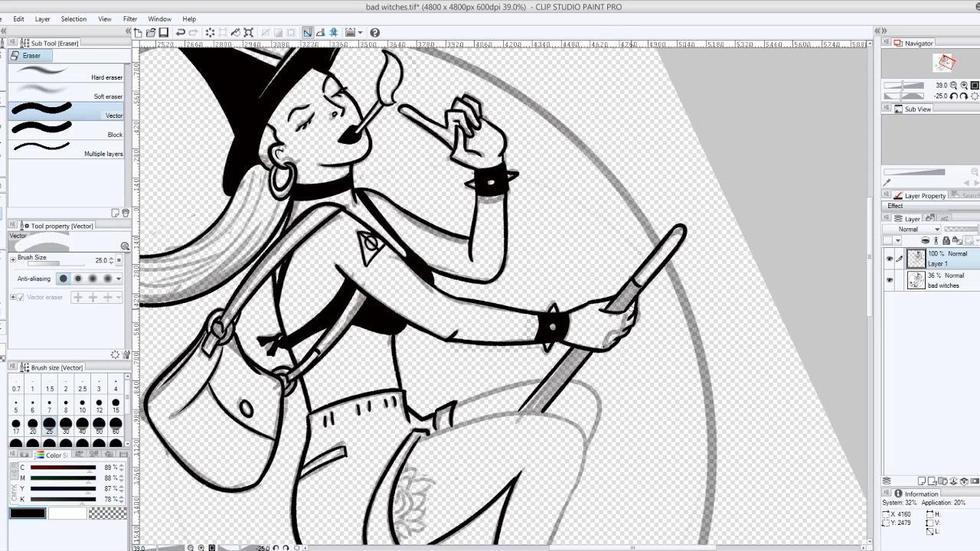
pyautogui.click(10, 66)
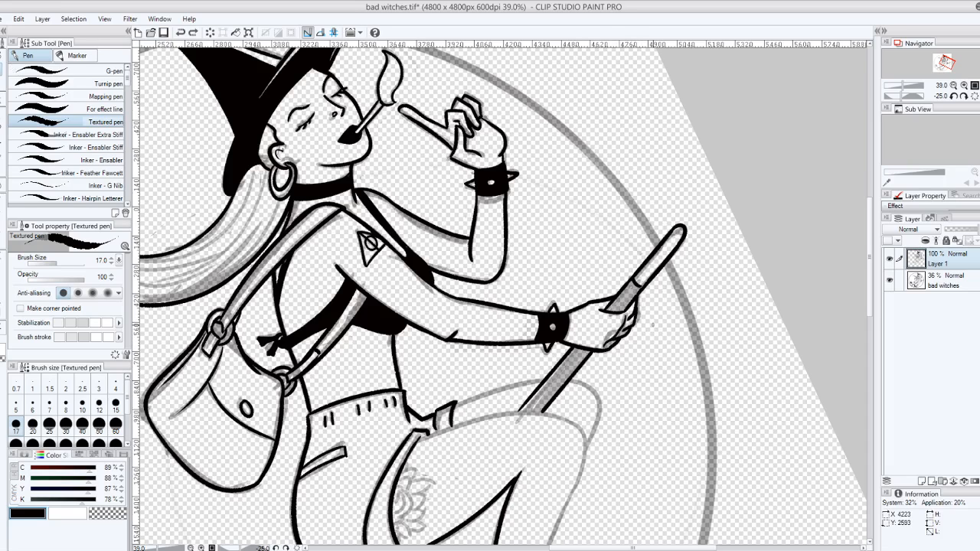
# Ink the near foot's heel, sole, toes and the sandal strap across them with the Textured pen at size 20
pyautogui.hotkey('ctrl', '@')
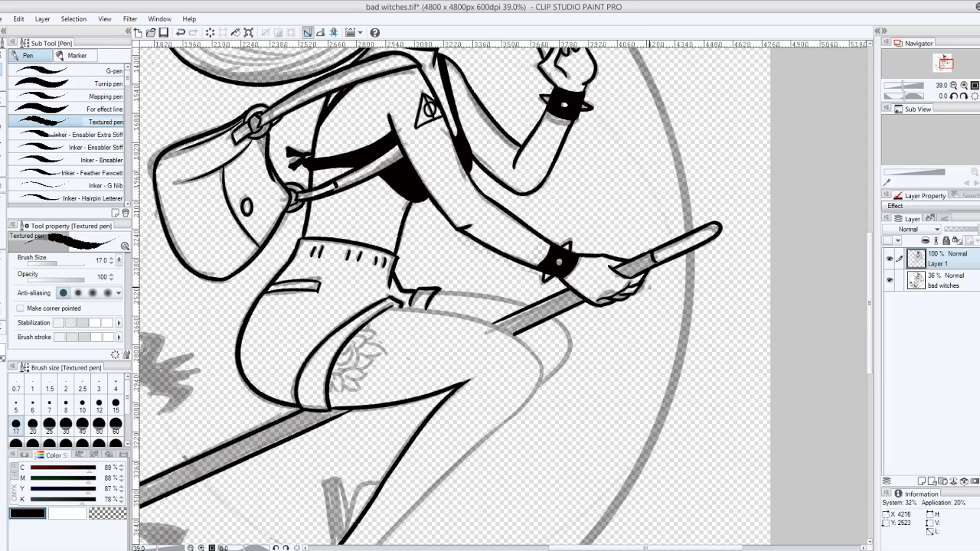
pyautogui.moveTo(650, 287); pyautogui.dragTo(821, 43)
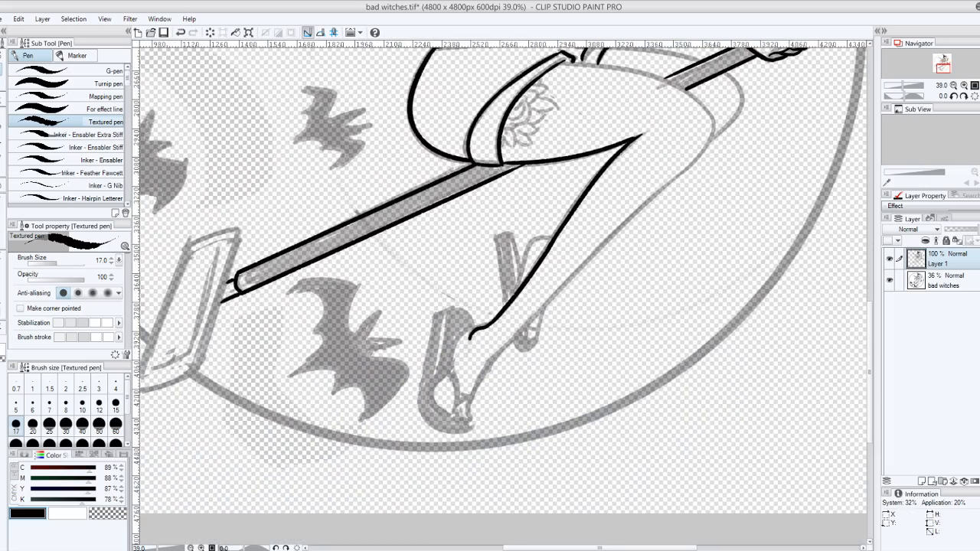
pyautogui.click(34, 422)
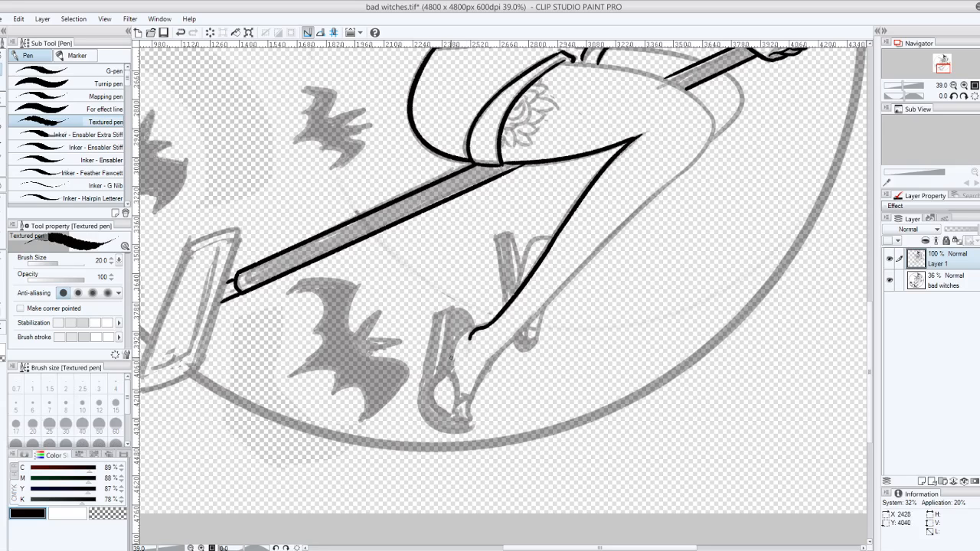
pyautogui.moveTo(453, 360); pyautogui.dragTo(477, 326)
pyautogui.moveTo(448, 373)
pyautogui.mouseDown()
pyautogui.moveTo(444, 414)
pyautogui.moveTo(457, 418)
pyautogui.mouseUp()
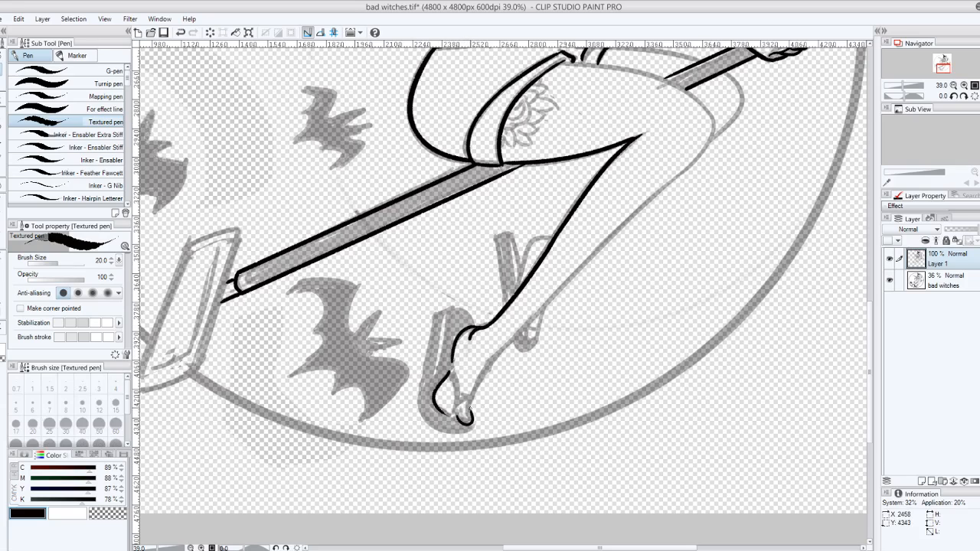
pyautogui.hotkey('ctrl', 'z')
pyautogui.moveTo(434, 411)
pyautogui.mouseDown()
pyautogui.moveTo(467, 397)
pyautogui.moveTo(464, 422)
pyautogui.moveTo(461, 414)
pyautogui.moveTo(472, 408)
pyautogui.moveTo(470, 422)
pyautogui.moveTo(473, 396)
pyautogui.moveTo(444, 402)
pyautogui.mouseUp()
pyautogui.moveTo(448, 372); pyautogui.dragTo(459, 420)
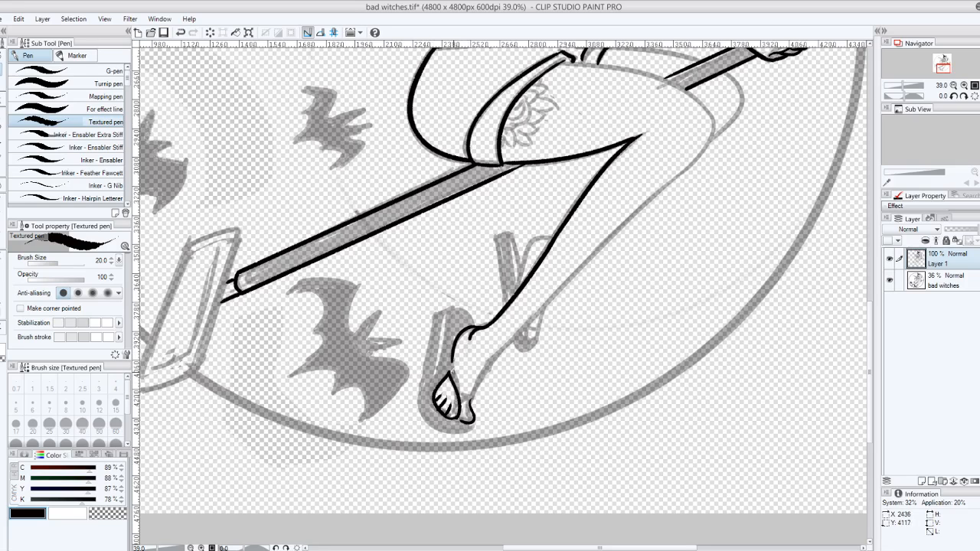
pyautogui.moveTo(448, 365)
pyautogui.mouseDown()
pyautogui.moveTo(460, 411)
pyautogui.moveTo(472, 402)
pyautogui.mouseUp()
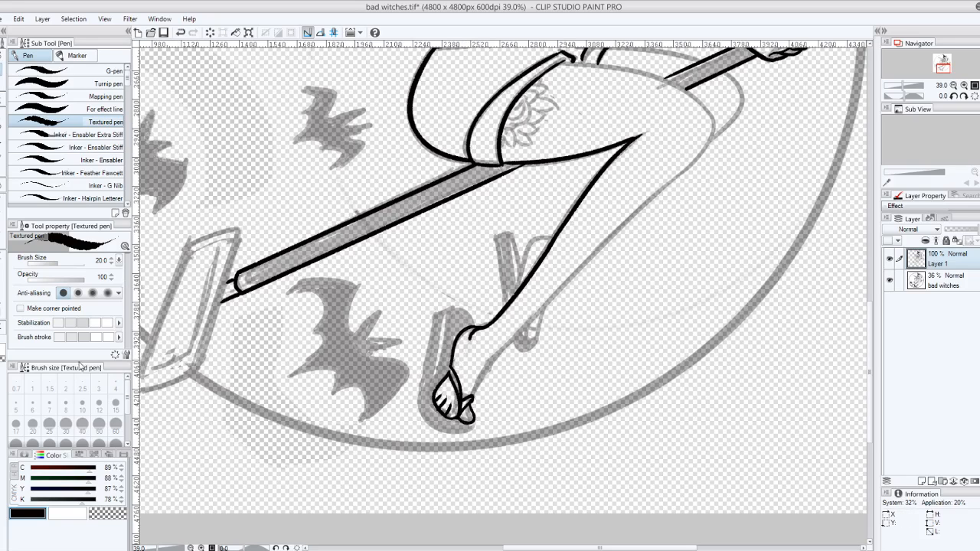
# Set the pen size to 24 and ink the front of the near leg from the toes up to mid-shin
pyautogui.click(111, 259)
pyautogui.click(111, 260)
pyautogui.click(111, 260)
pyautogui.click(111, 260)
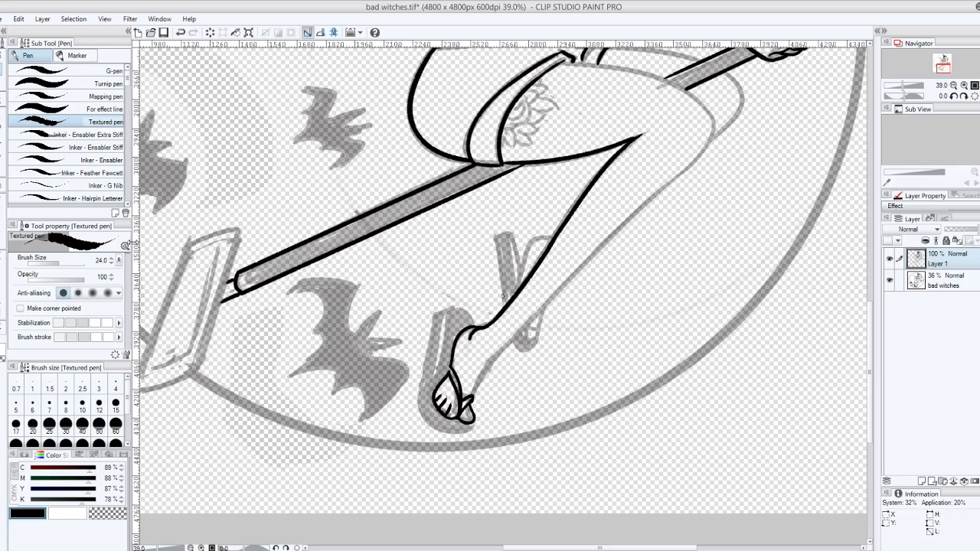
pyautogui.moveTo(470, 397); pyautogui.dragTo(587, 258)
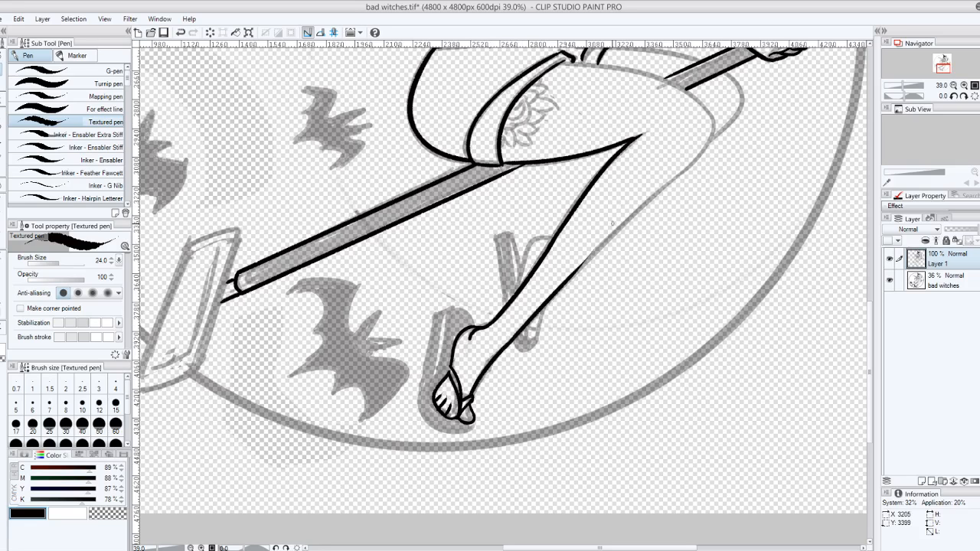
# Extend the near leg's front shin line in one smooth stroke from mid-shin up to the knee
pyautogui.moveTo(613, 224)
pyautogui.mouseDown()
pyautogui.moveTo(604, 243)
pyautogui.moveTo(507, 270)
pyautogui.mouseUp()
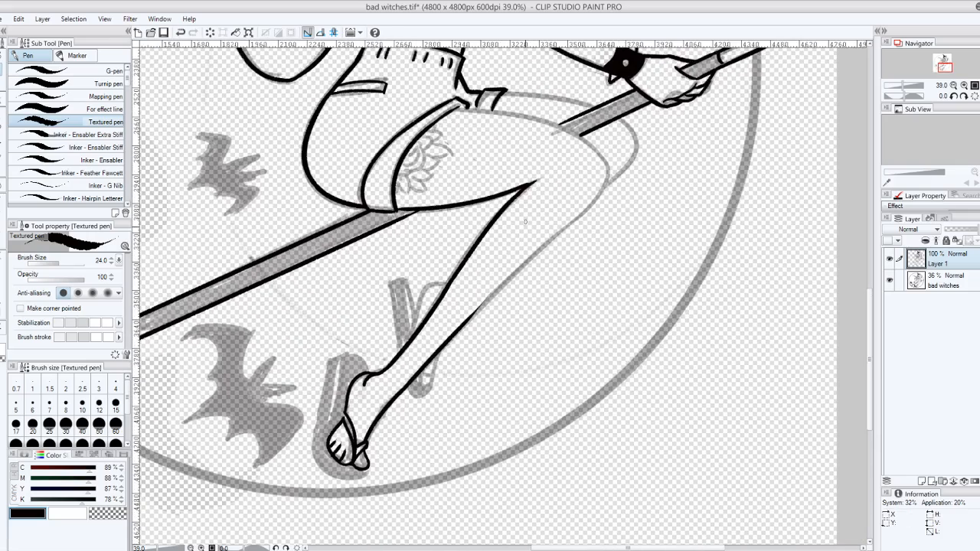
pyautogui.moveTo(460, 330); pyautogui.dragTo(613, 182)
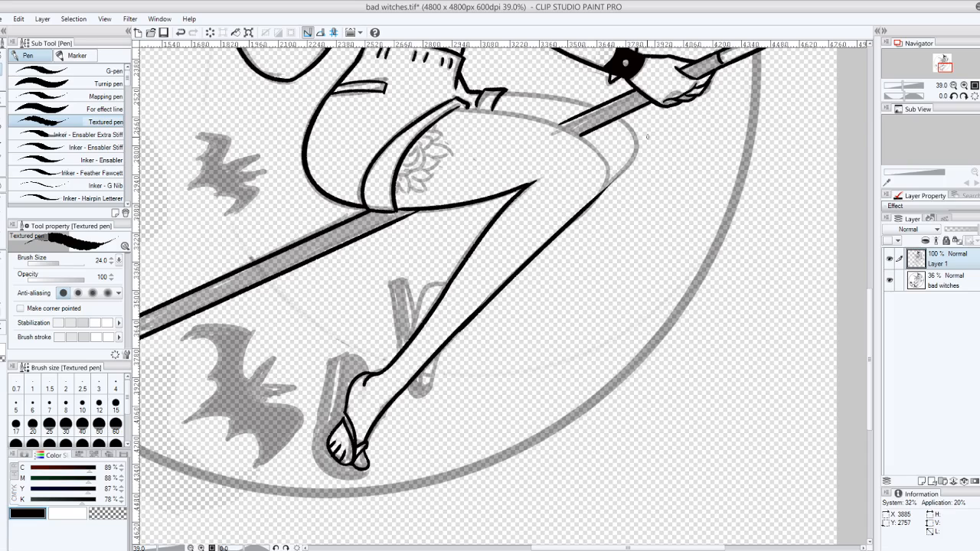
pyautogui.hotkey('ctrl', 'z')
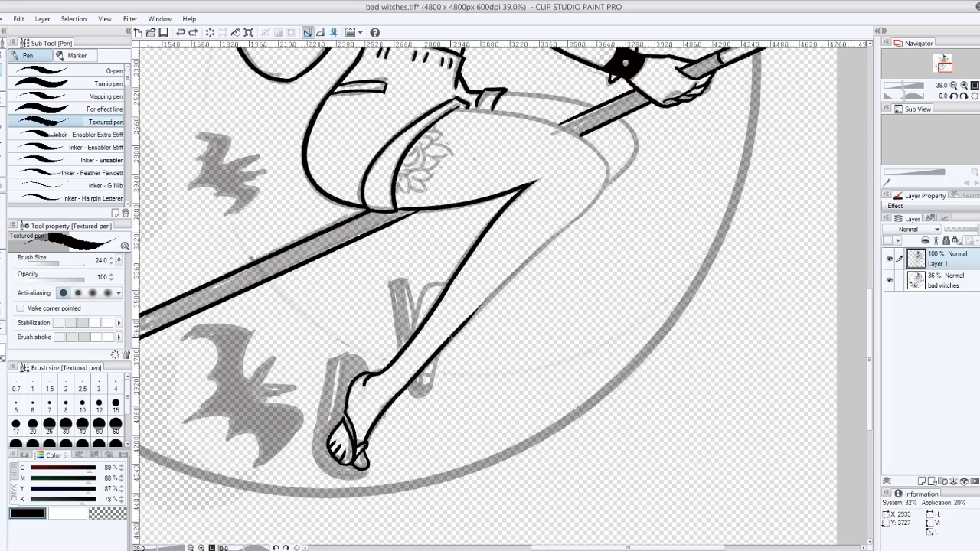
pyautogui.moveTo(458, 334); pyautogui.dragTo(618, 161)
pyautogui.hotkey('ctrl', 'z')
pyautogui.moveTo(460, 329); pyautogui.dragTo(606, 169)
pyautogui.hotkey('ctrl', 'z')
pyautogui.moveTo(457, 334); pyautogui.dragTo(606, 182)
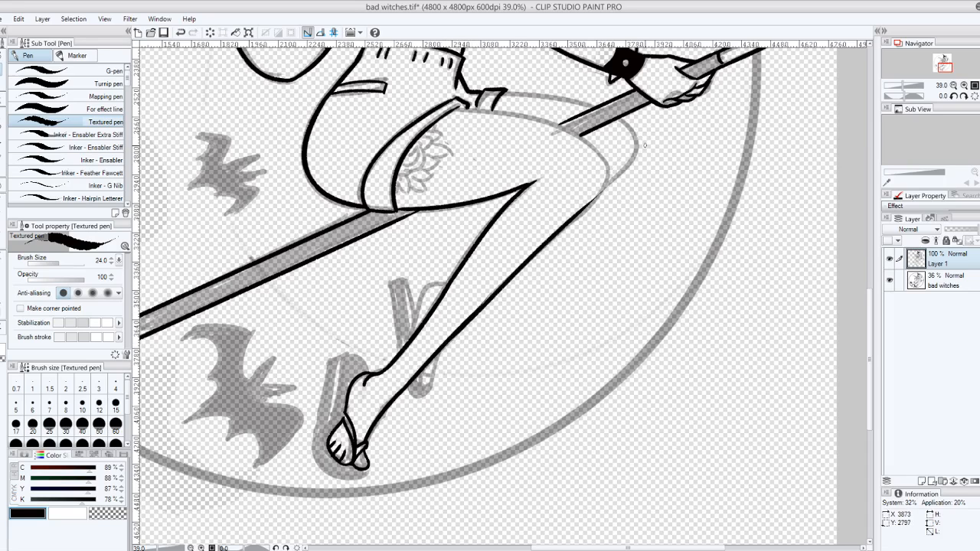
# Try to ink the upper edge of the near thigh from the shorts' hem toward the knee at pen sizes 24 and 25
pyautogui.moveTo(644, 145)
pyautogui.mouseDown()
pyautogui.moveTo(490, 115)
pyautogui.moveTo(523, 77)
pyautogui.moveTo(556, 84)
pyautogui.moveTo(570, 125)
pyautogui.moveTo(471, 126)
pyautogui.moveTo(436, 256)
pyautogui.mouseUp()
pyautogui.moveTo(559, 401); pyautogui.dragTo(536, 276)
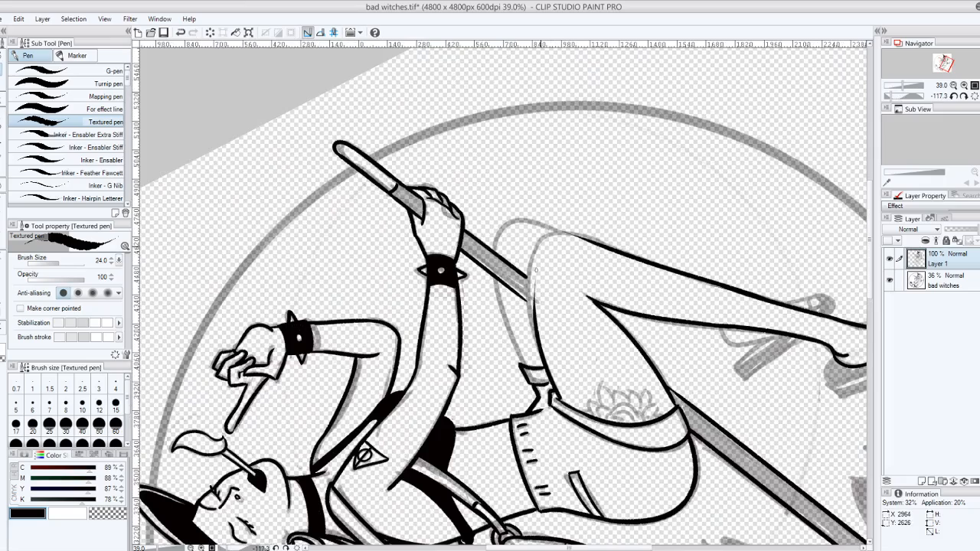
pyautogui.hotkey('ctrl', 'z')
pyautogui.moveTo(550, 226)
pyautogui.mouseDown()
pyautogui.moveTo(586, 203)
pyautogui.moveTo(559, 272)
pyautogui.mouseUp()
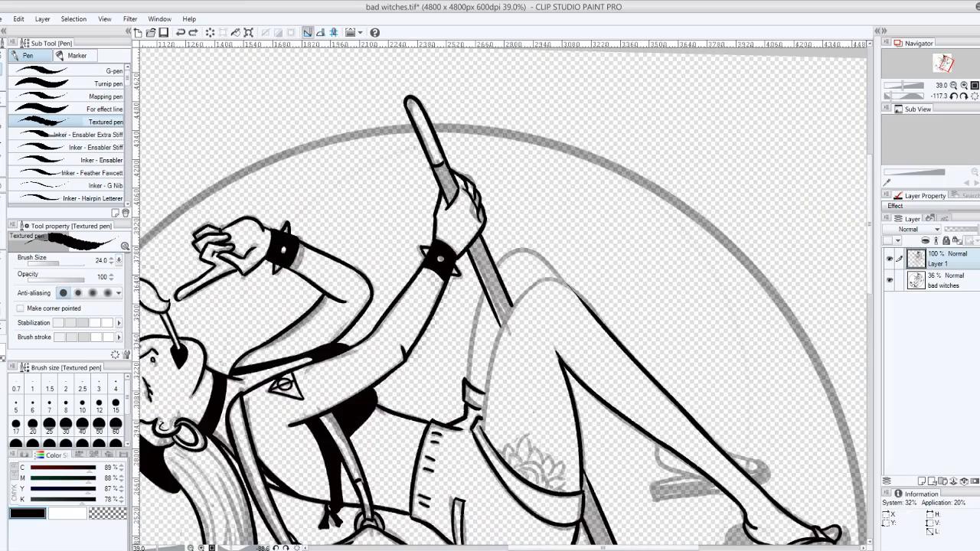
pyautogui.moveTo(483, 432); pyautogui.dragTo(511, 317)
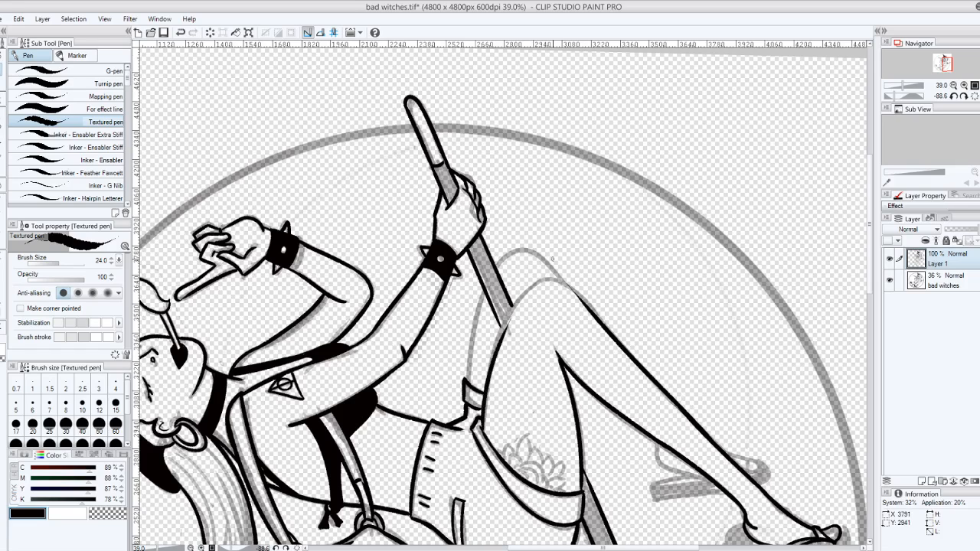
pyautogui.hotkey('ctrl', 'z')
pyautogui.click(49, 425)
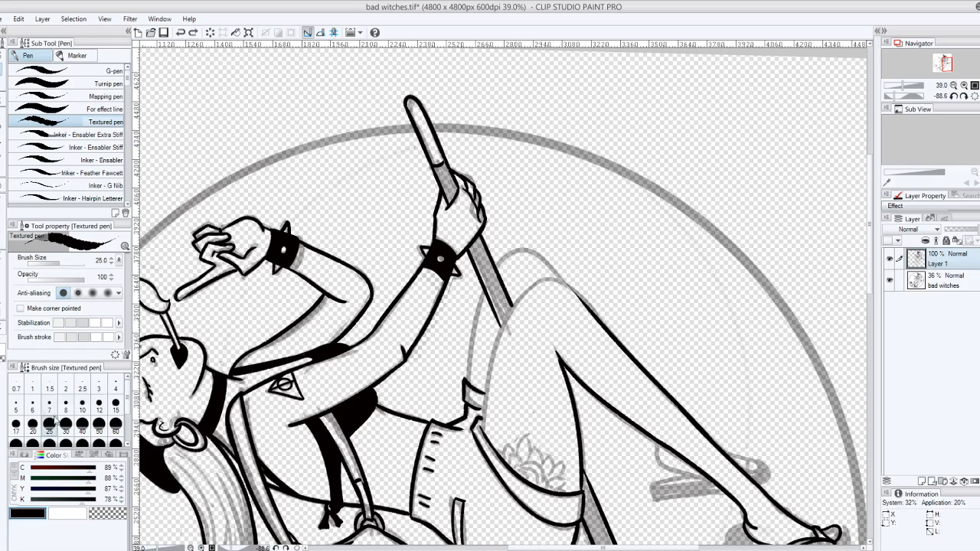
pyautogui.hotkey('ctrl', 'y')
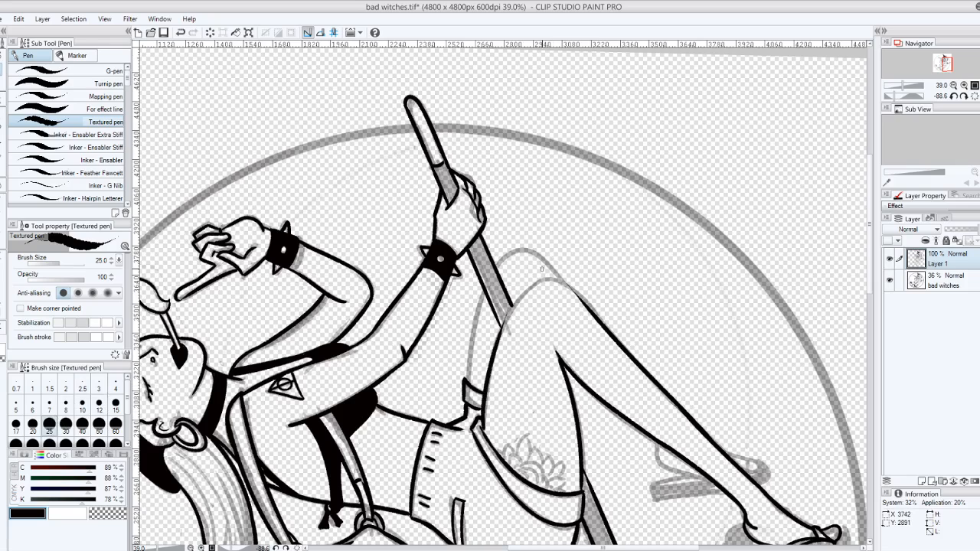
pyautogui.hotkey('ctrl', 'z')
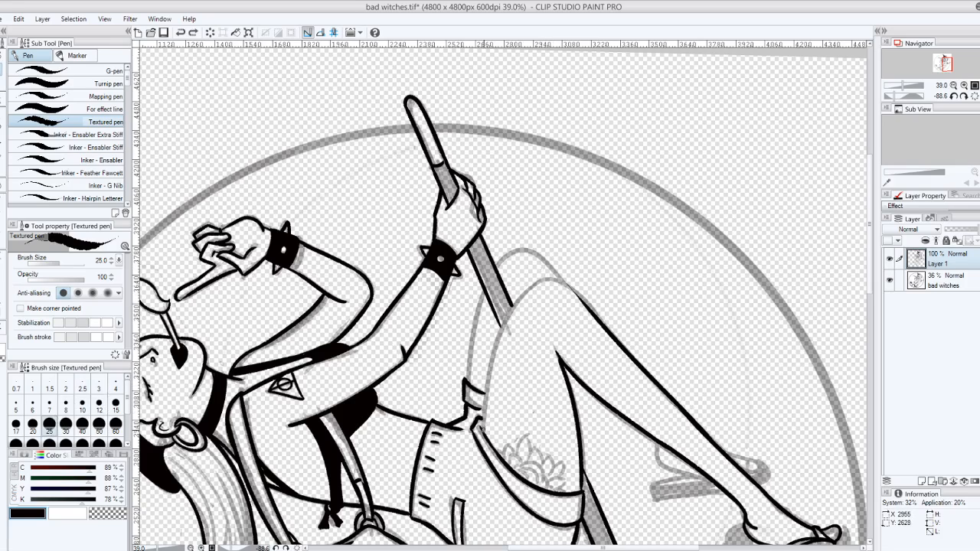
pyautogui.hotkey('ctrl', 'y')
pyautogui.hotkey('ctrl', 'z')
# Set the pen size to 30 and ink the near thigh's upper edge from the shorts' hem across the broomstick toward the knee
pyautogui.click(69, 424)
pyautogui.hotkey('ctrl', 'y')
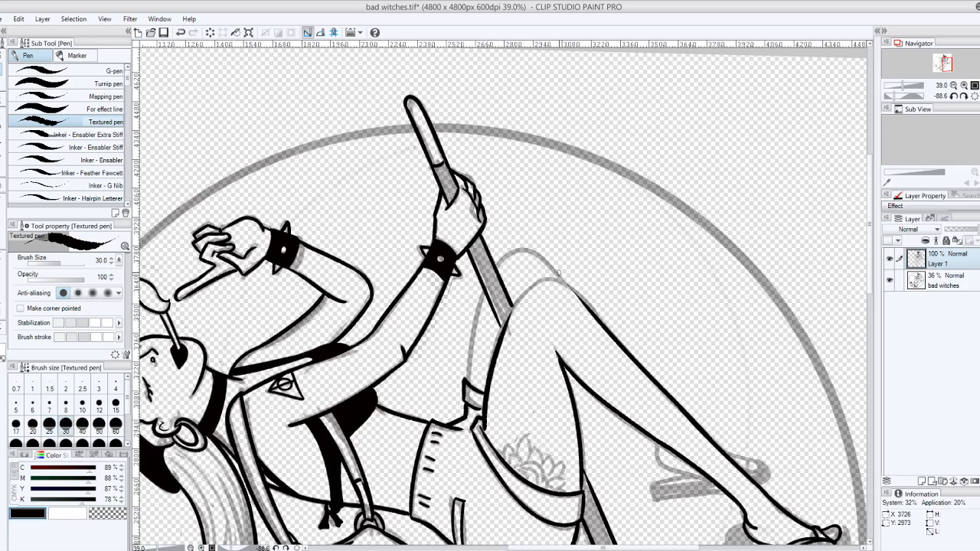
pyautogui.hotkey('ctrl', 'z')
pyautogui.moveTo(484, 431)
pyautogui.mouseDown()
pyautogui.moveTo(487, 369)
pyautogui.moveTo(514, 304)
pyautogui.mouseUp()
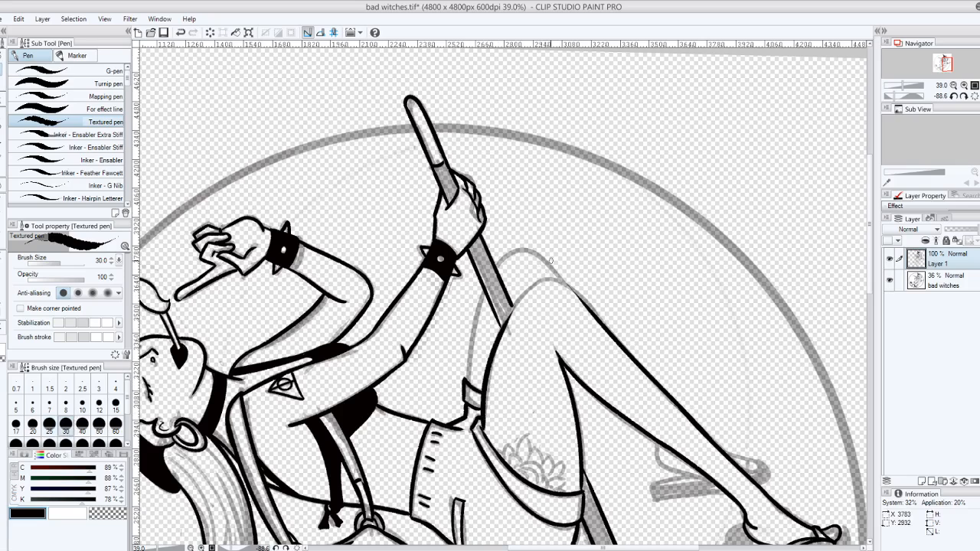
pyautogui.hotkey('ctrl', 'z')
pyautogui.moveTo(481, 430); pyautogui.dragTo(501, 325)
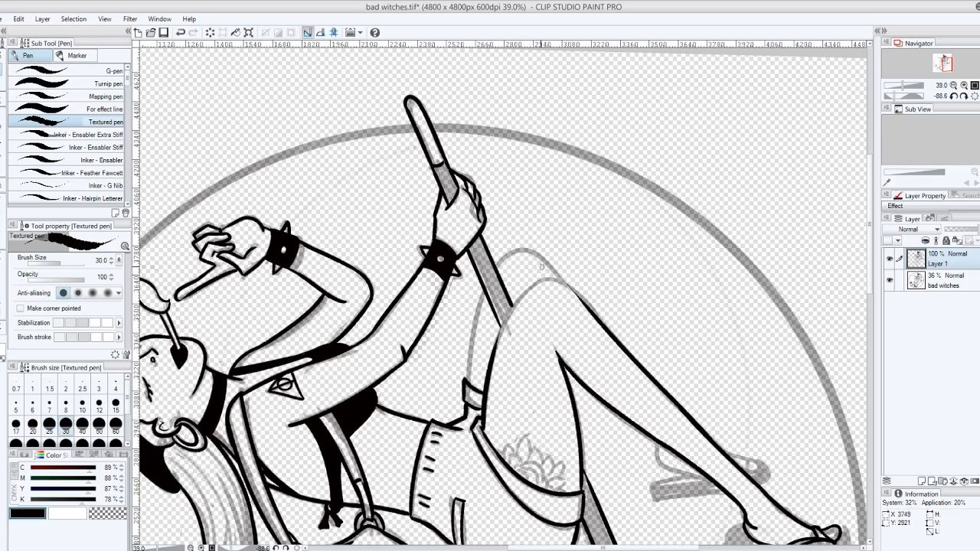
pyautogui.moveTo(491, 365); pyautogui.dragTo(531, 290)
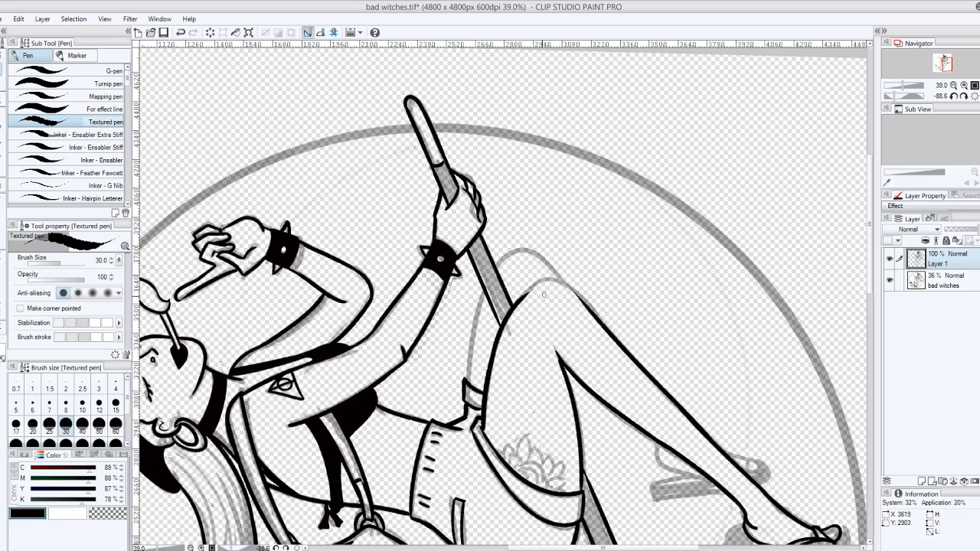
pyautogui.hotkey('ctrl', 'z')
pyautogui.moveTo(491, 365); pyautogui.dragTo(525, 287)
pyautogui.hotkey('ctrl', 'z')
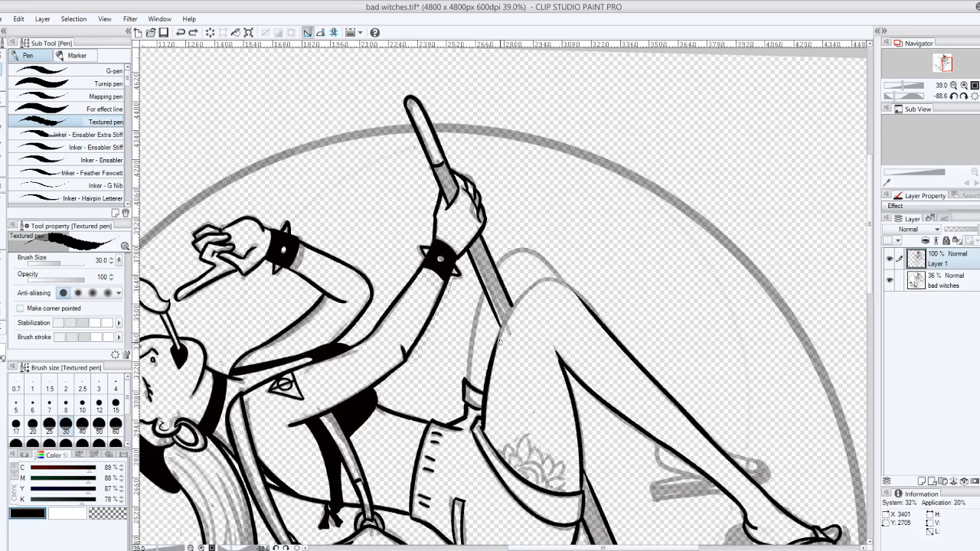
pyautogui.moveTo(492, 356); pyautogui.dragTo(524, 293)
# Ink the rounded front of the near knee, continuing the line from the upper edge of the thigh
pyautogui.moveTo(562, 238); pyautogui.dragTo(494, 214)
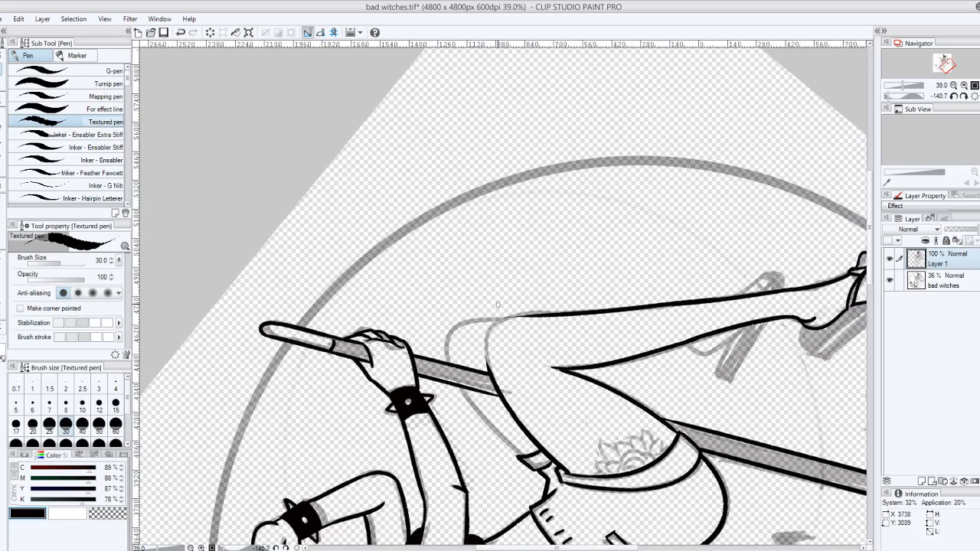
pyautogui.moveTo(488, 329); pyautogui.dragTo(485, 370)
pyautogui.hotkey('ctrl', 'z')
pyautogui.moveTo(488, 330); pyautogui.dragTo(485, 370)
# Join the near knee's curve to the front shin line and blend the line weight just below the knee
pyautogui.moveTo(524, 255); pyautogui.dragTo(482, 229)
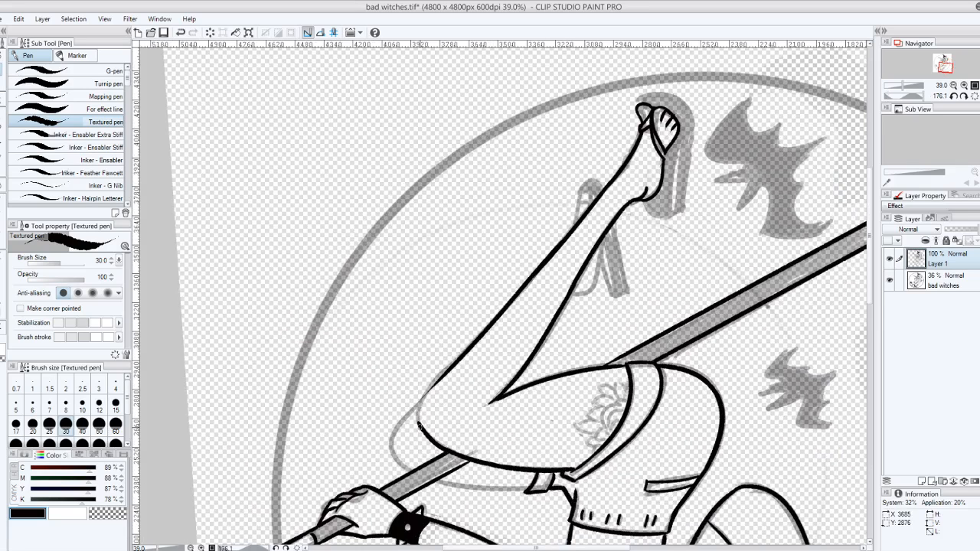
pyautogui.moveTo(421, 430)
pyautogui.mouseDown()
pyautogui.moveTo(430, 391)
pyautogui.moveTo(484, 337)
pyautogui.mouseUp()
pyautogui.hotkey('ctrl', 'z')
pyautogui.moveTo(419, 427)
pyautogui.mouseDown()
pyautogui.moveTo(452, 361)
pyautogui.moveTo(490, 323)
pyautogui.mouseUp()
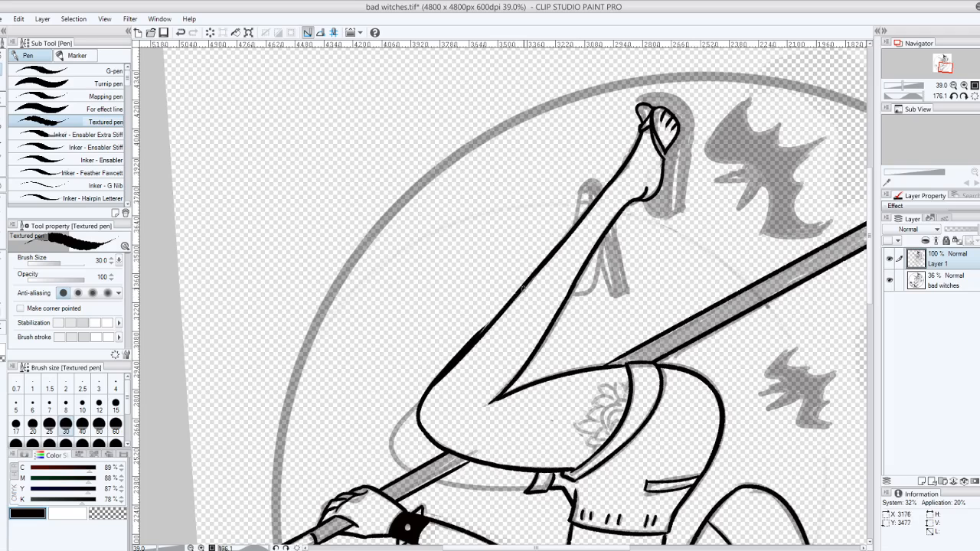
pyautogui.hotkey('ctrl', 'z')
pyautogui.moveTo(426, 393); pyautogui.dragTo(485, 329)
pyautogui.moveTo(424, 398); pyautogui.dragTo(474, 336)
pyautogui.hotkey('ctrl', 'z')
pyautogui.moveTo(438, 377); pyautogui.dragTo(477, 336)
pyautogui.moveTo(527, 273)
pyautogui.mouseDown()
pyautogui.moveTo(516, 366)
pyautogui.moveTo(459, 395)
pyautogui.moveTo(437, 342)
pyautogui.moveTo(509, 411)
pyautogui.moveTo(529, 295)
pyautogui.moveTo(481, 357)
pyautogui.mouseUp()
pyautogui.hotkey('ctrl', 'z')
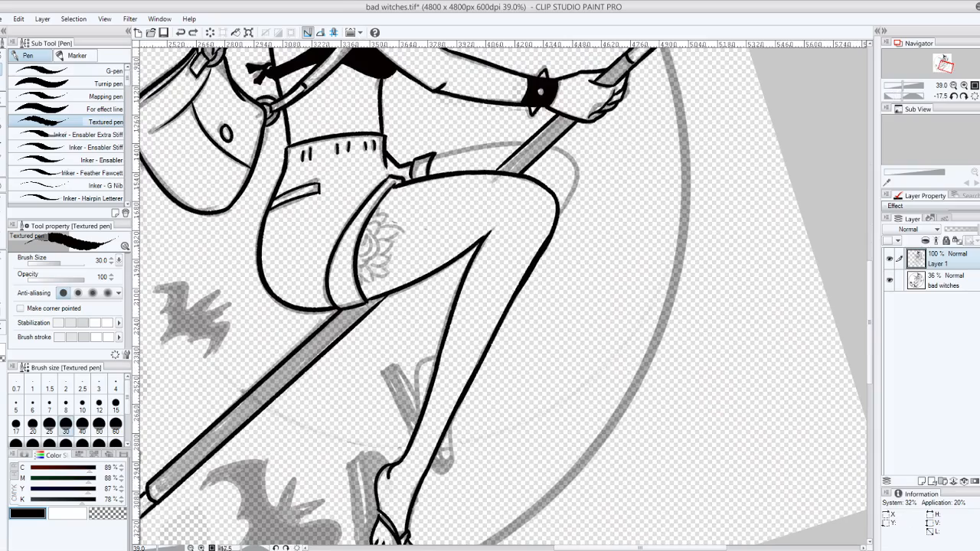
pyautogui.moveTo(605, 341)
pyautogui.mouseDown()
pyautogui.moveTo(512, 396)
pyautogui.moveTo(537, 279)
pyautogui.moveTo(515, 328)
pyautogui.mouseUp()
pyautogui.press('e')
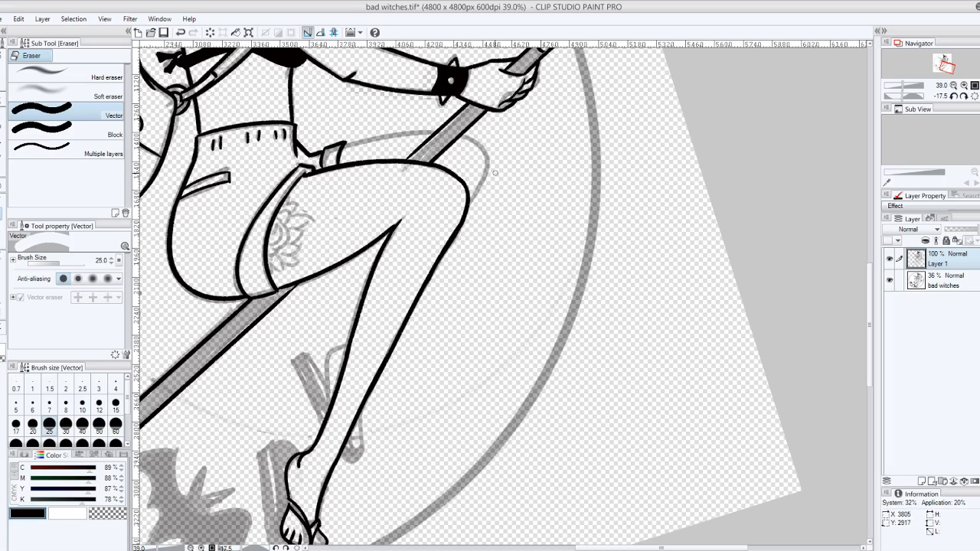
pyautogui.moveTo(494, 173); pyautogui.dragTo(574, 146)
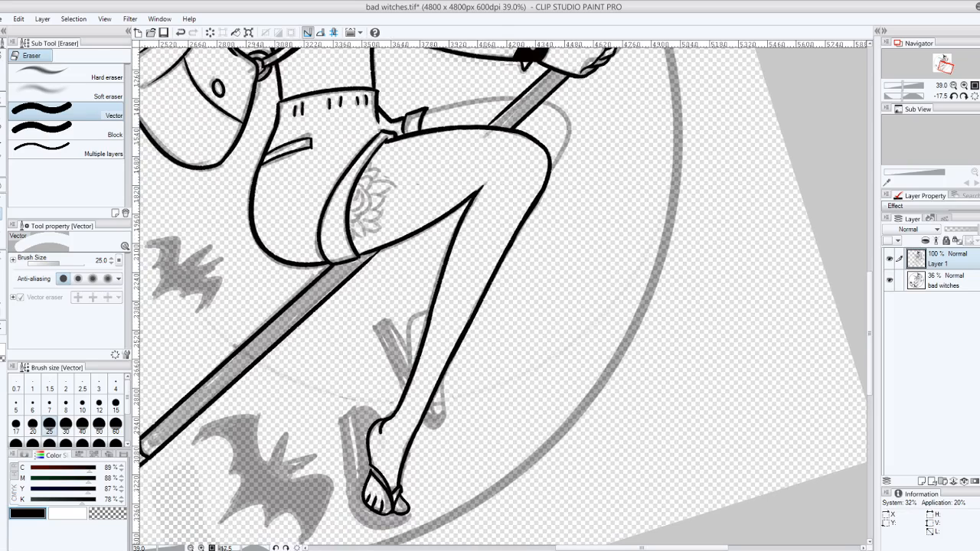
pyautogui.click(3, 69)
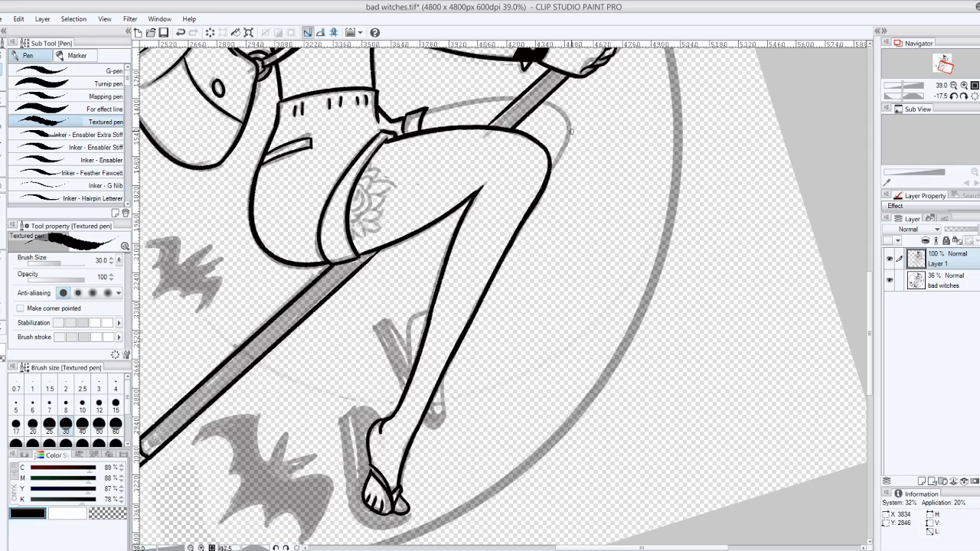
# Ink the rounded heel of the far foot where it shows behind the near leg's calf
pyautogui.moveTo(571, 132); pyautogui.dragTo(730, 121)
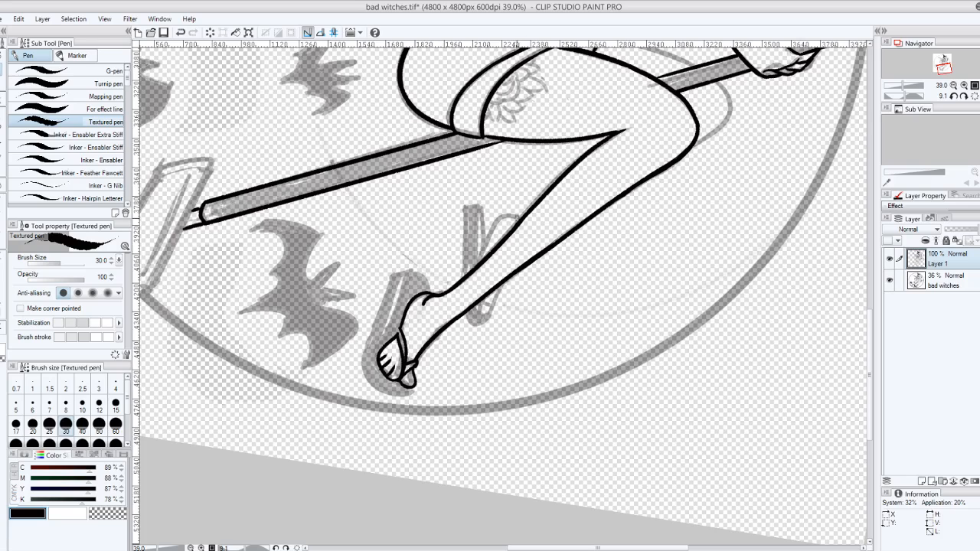
pyautogui.moveTo(490, 243); pyautogui.dragTo(519, 216)
pyautogui.hotkey('ctrl', 'z')
pyautogui.hotkey('ctrl', 'z')
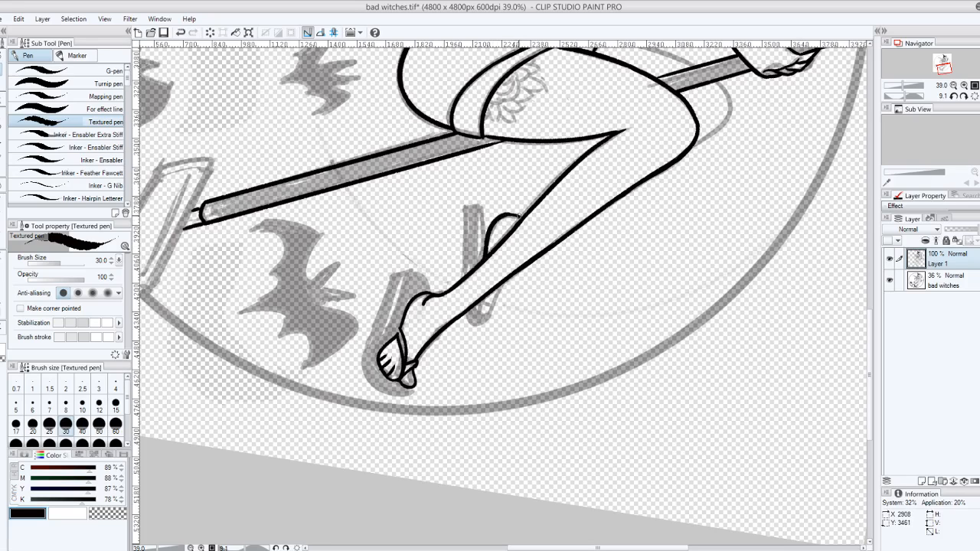
pyautogui.hotkey('ctrl', 'z')
pyautogui.moveTo(511, 220)
pyautogui.mouseDown()
pyautogui.moveTo(525, 216)
pyautogui.moveTo(533, 192)
pyautogui.moveTo(522, 215)
pyautogui.mouseUp()
pyautogui.hotkey('ctrl', 'z')
pyautogui.hotkey('ctrl', 'z')
# Examine the inked near leg up close and against the whole figure to judge line weight and proportions
pyautogui.click(894, 86)
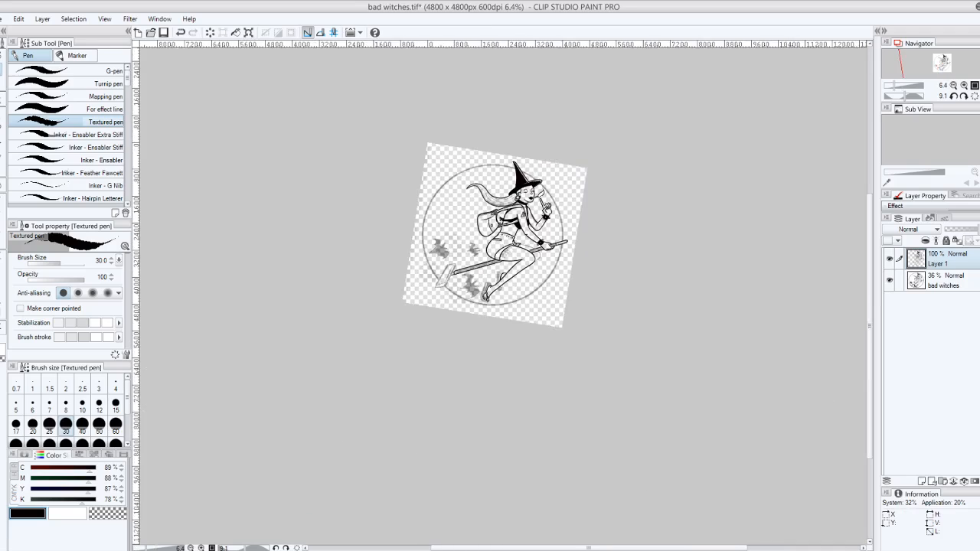
pyautogui.moveTo(494, 235); pyautogui.dragTo(441, 299)
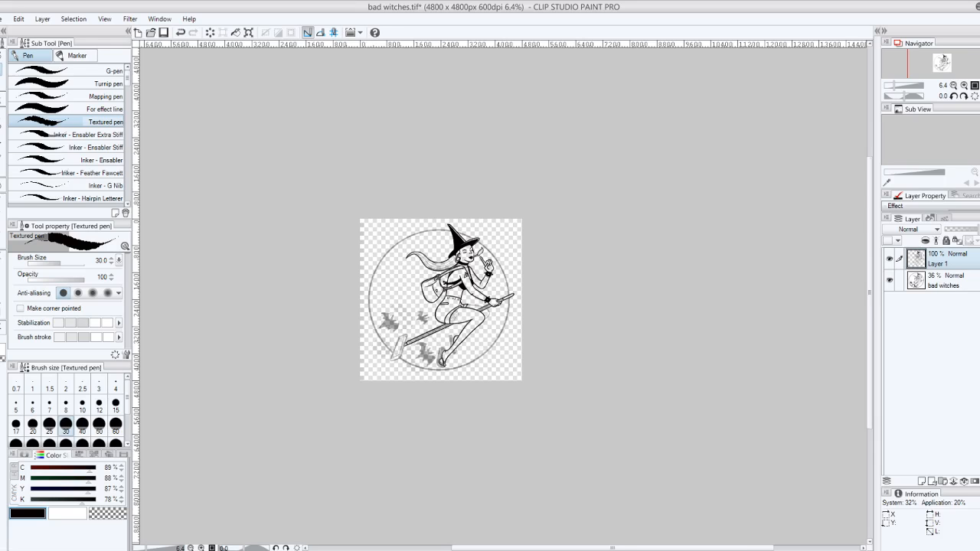
pyautogui.scroll(6, 460, 332)
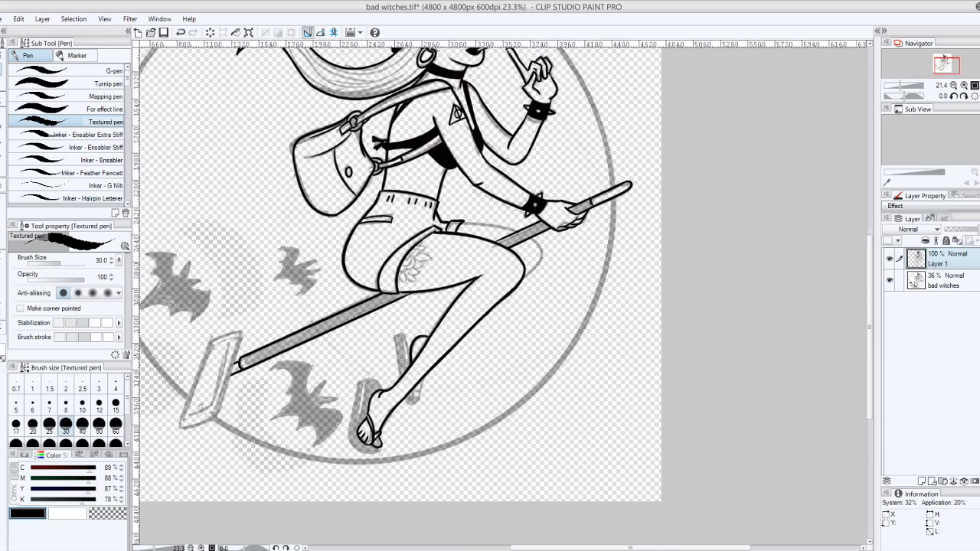
pyautogui.scroll(3, 397, 355)
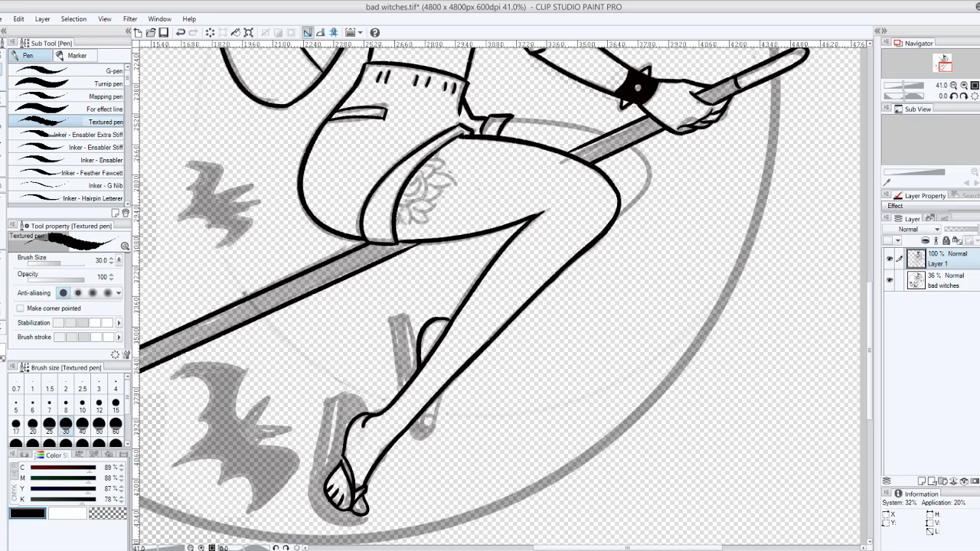
pyautogui.moveTo(396, 355); pyautogui.dragTo(363, 368)
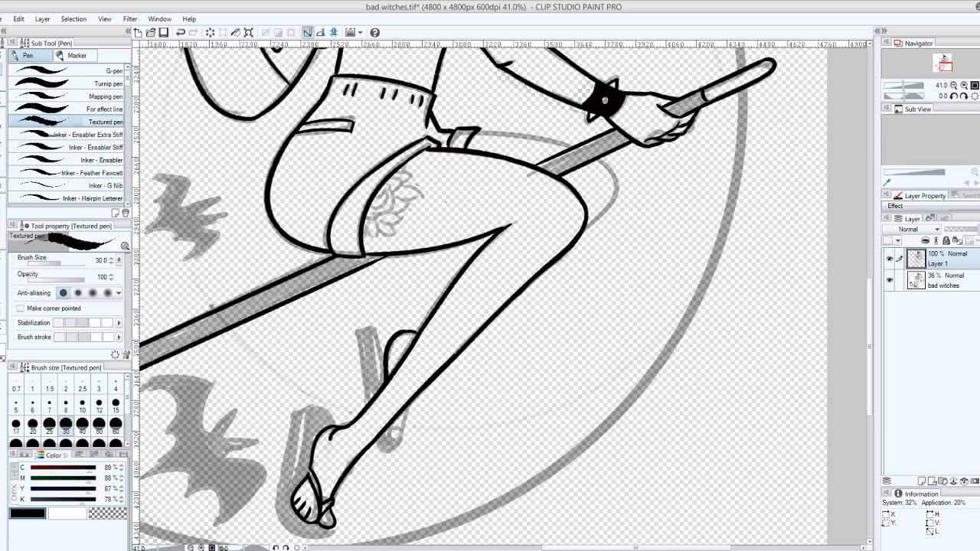
pyautogui.scroll(-5, 630, 284)
pyautogui.moveTo(630, 284); pyautogui.dragTo(573, 310)
pyautogui.scroll(-1, 643, 286)
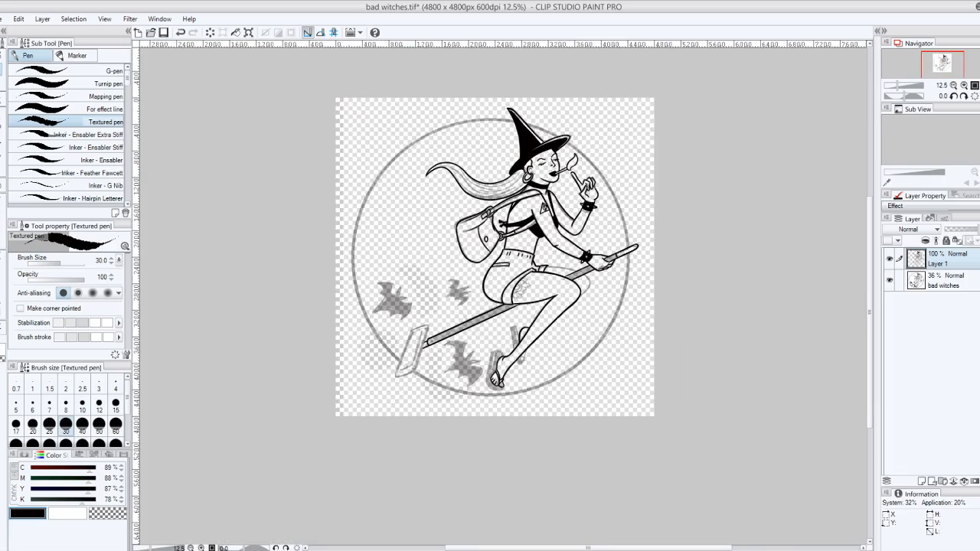
pyautogui.scroll(6, 600, 334)
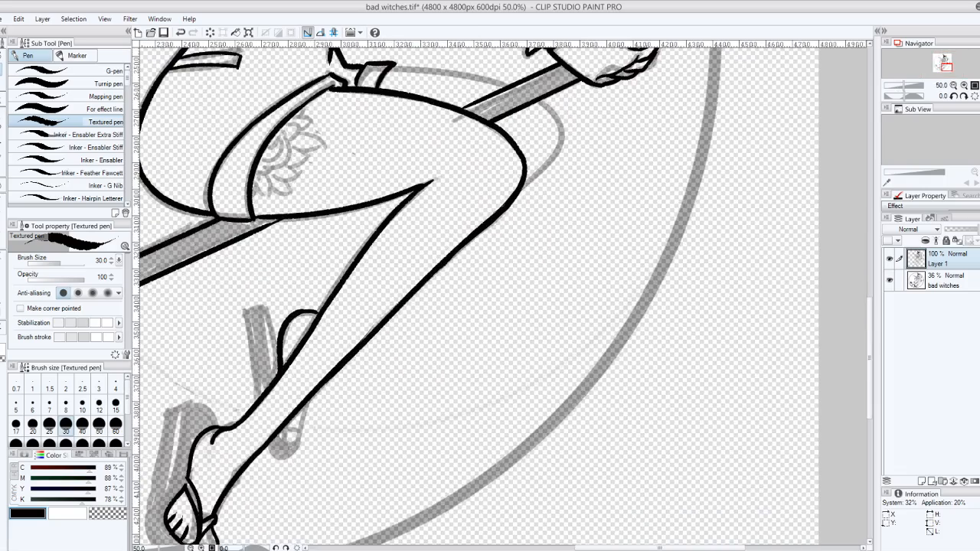
pyautogui.moveTo(599, 334); pyautogui.dragTo(691, 241)
pyautogui.scroll(-5, 503, 295)
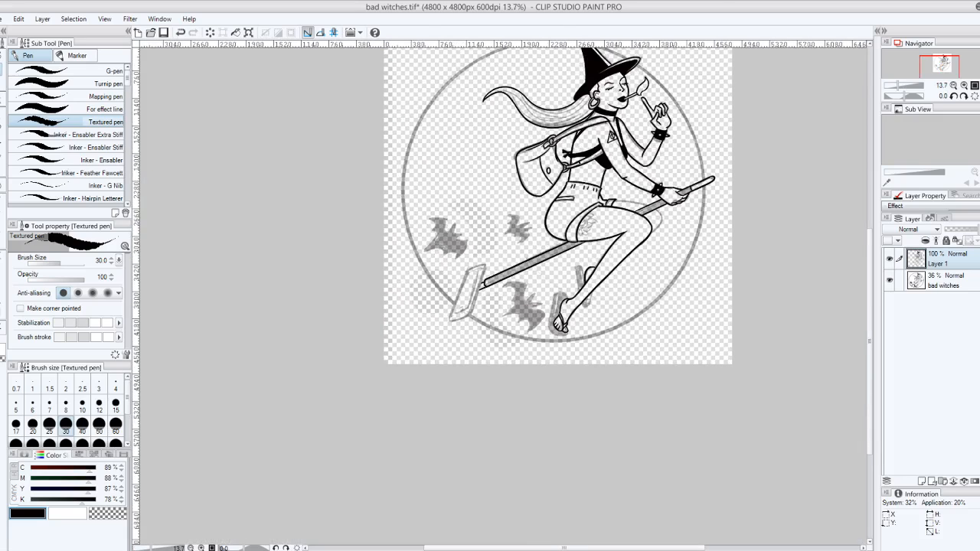
pyautogui.scroll(4, 589, 200)
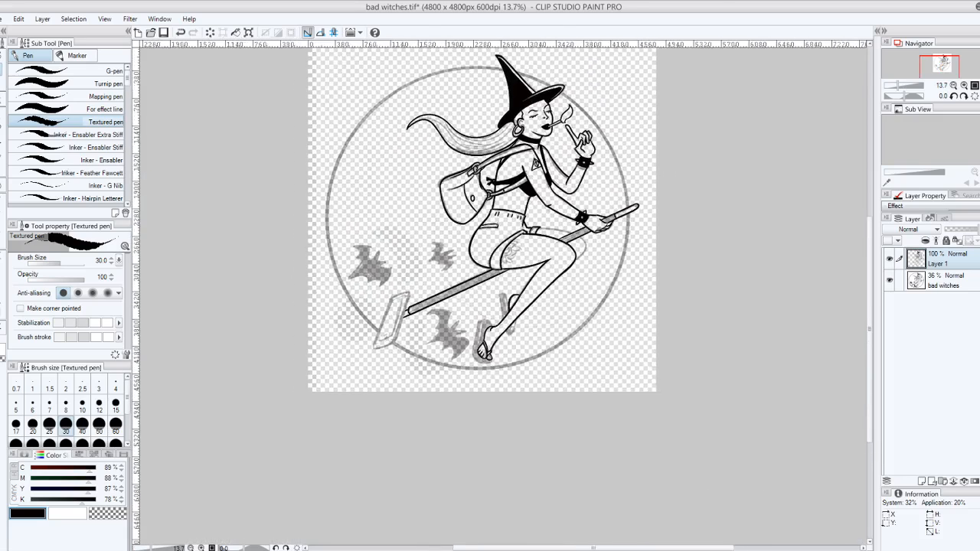
# Erase the near foot's heel outline and redraw it thicker with the Textured pen at size 30, from the sandal strap to the ankle
pyautogui.scroll(4, 394, 322)
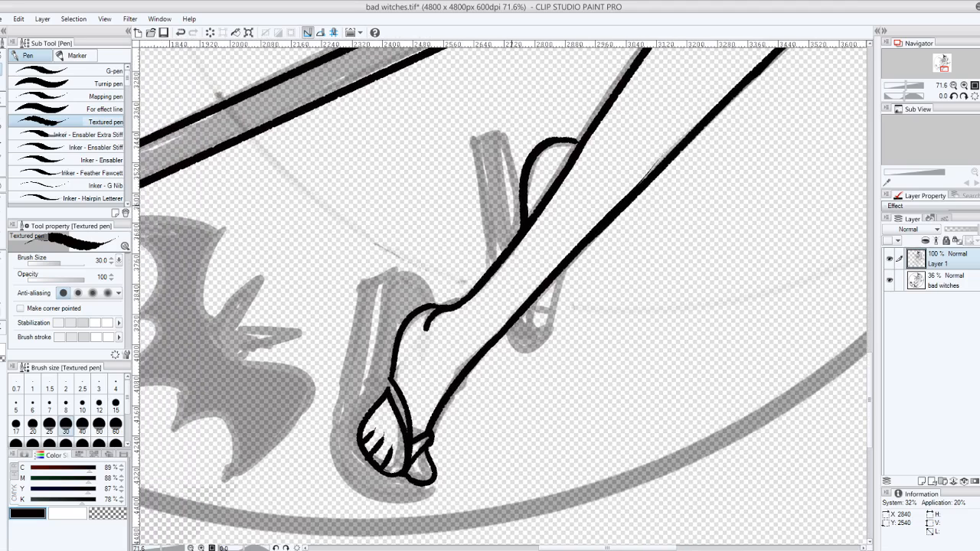
pyautogui.press('e')
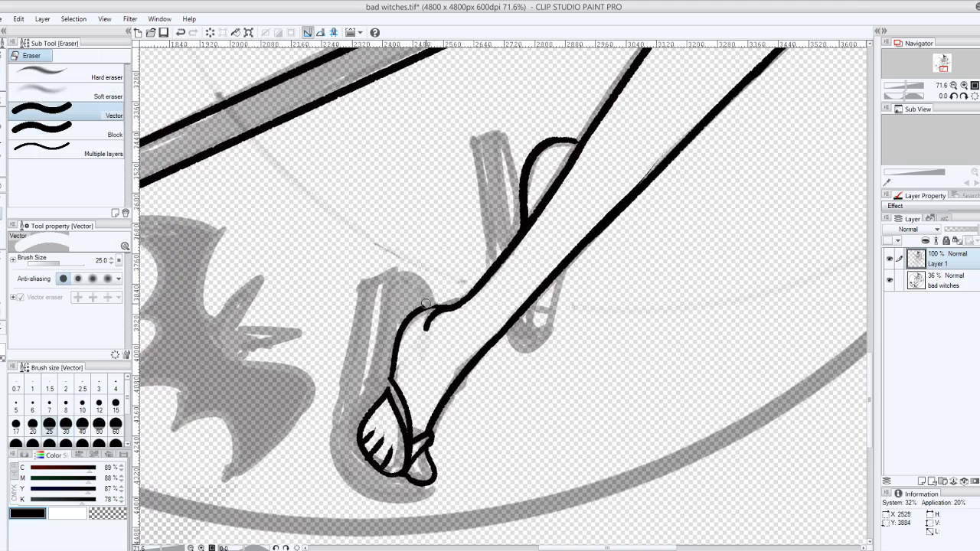
pyautogui.moveTo(430, 302)
pyautogui.mouseDown()
pyautogui.moveTo(399, 337)
pyautogui.moveTo(413, 306)
pyautogui.mouseUp()
pyautogui.press('p')
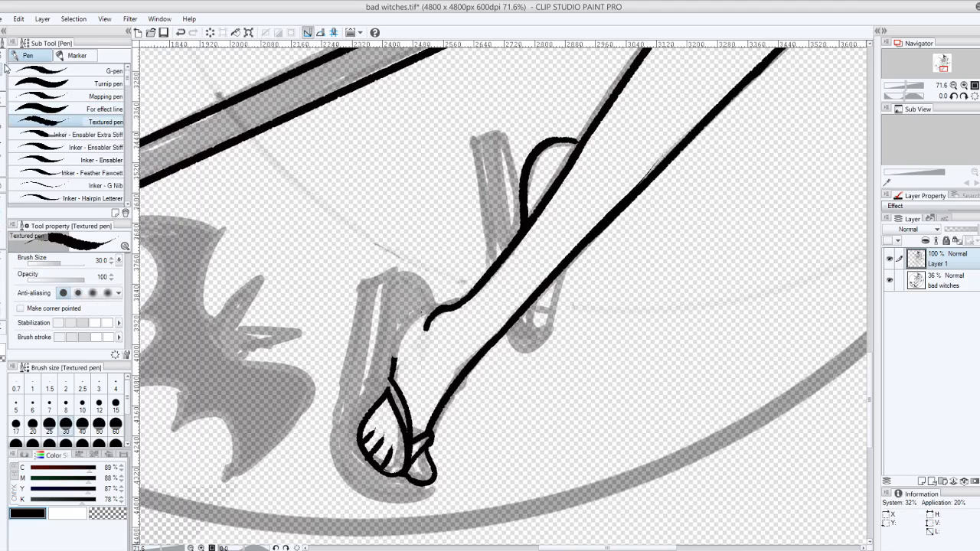
pyautogui.moveTo(404, 305)
pyautogui.mouseDown()
pyautogui.moveTo(469, 274)
pyautogui.moveTo(456, 307)
pyautogui.mouseUp()
pyautogui.hotkey('ctrl', 'z')
pyautogui.moveTo(393, 372); pyautogui.dragTo(417, 306)
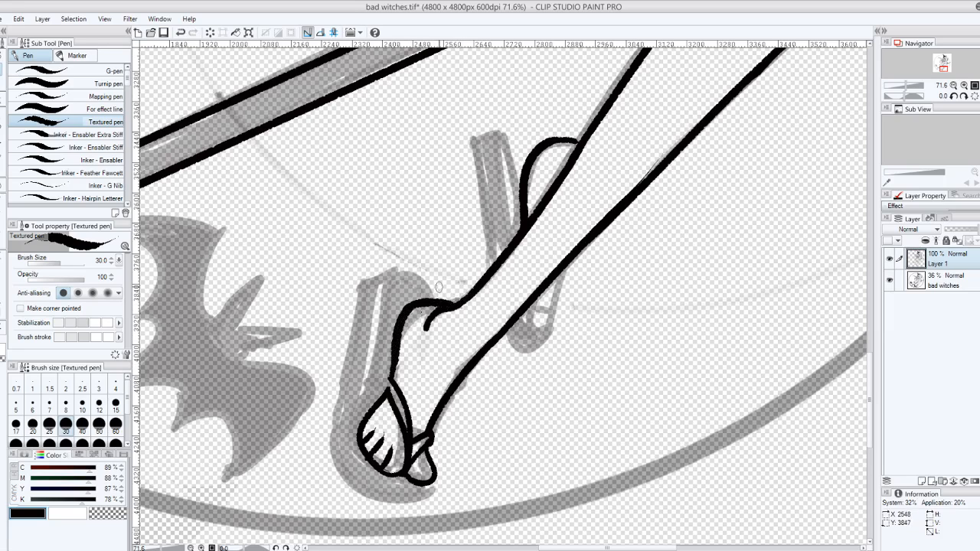
pyautogui.scroll(-8, 439, 287)
pyautogui.scroll(5, 719, 276)
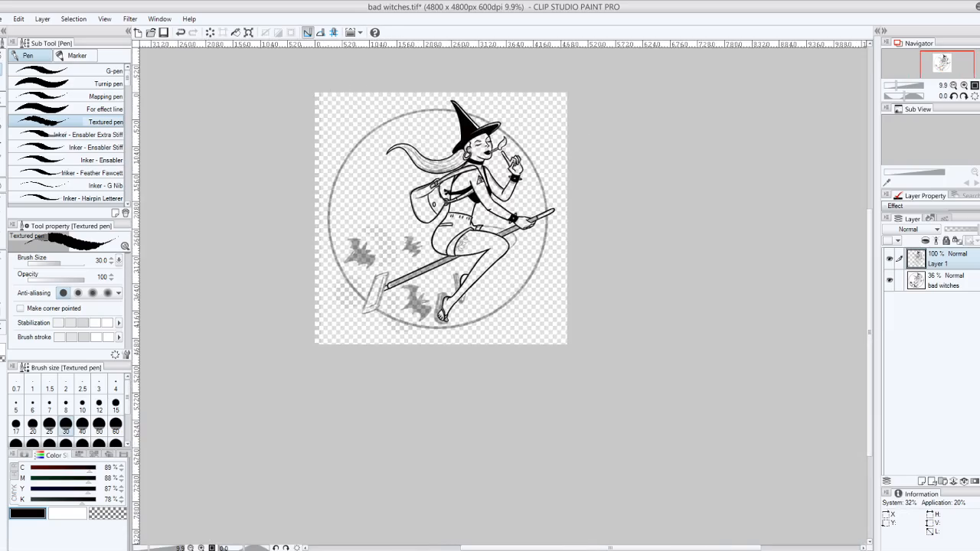
pyautogui.scroll(4, 574, 306)
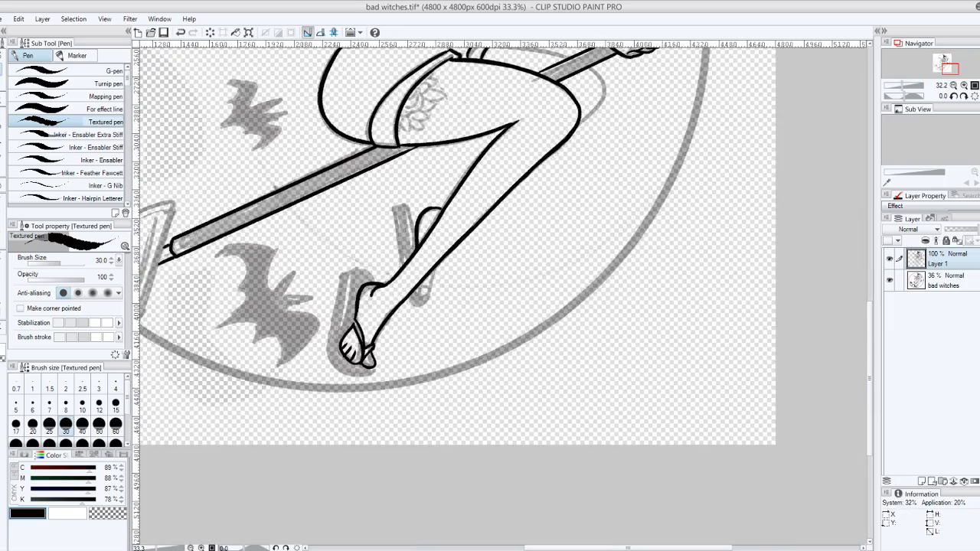
# Ink the far foot's toes and the tip of its sandal below the near shin with the Textured pen at size 17
pyautogui.moveTo(414, 294); pyautogui.dragTo(707, 422)
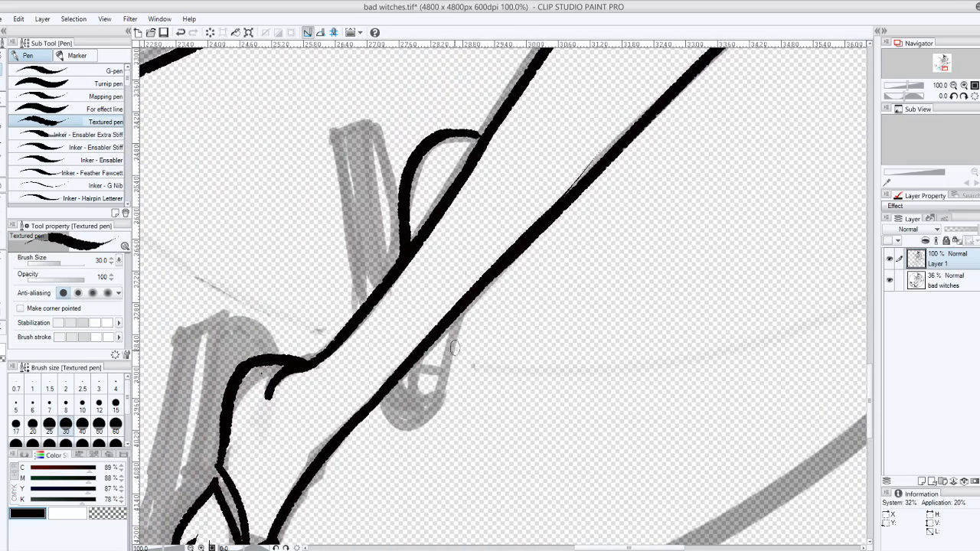
pyautogui.moveTo(405, 375); pyautogui.dragTo(426, 371)
pyautogui.hotkey('ctrl', 'z')
pyautogui.click(17, 424)
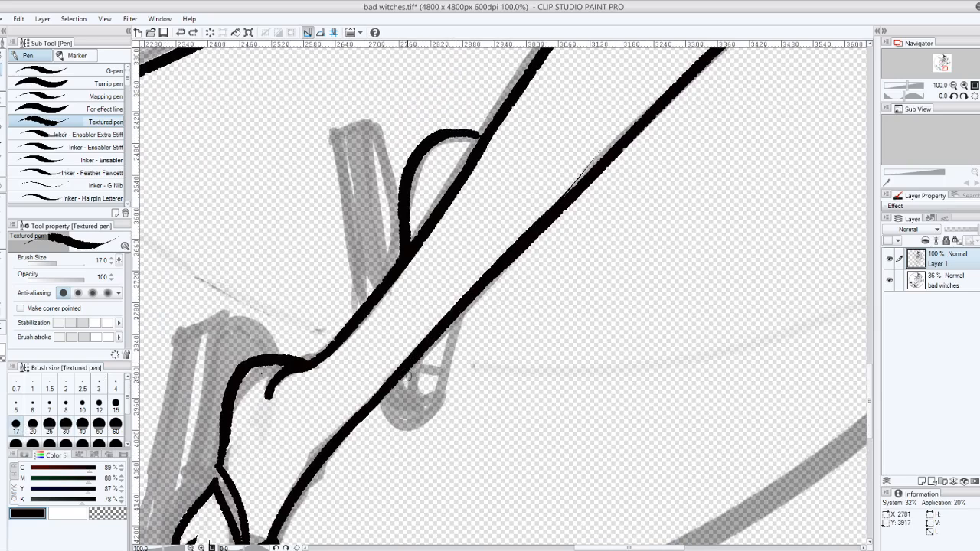
pyautogui.moveTo(407, 375)
pyautogui.mouseDown()
pyautogui.moveTo(431, 380)
pyautogui.moveTo(447, 365)
pyautogui.mouseUp()
pyautogui.moveTo(427, 402); pyautogui.dragTo(451, 365)
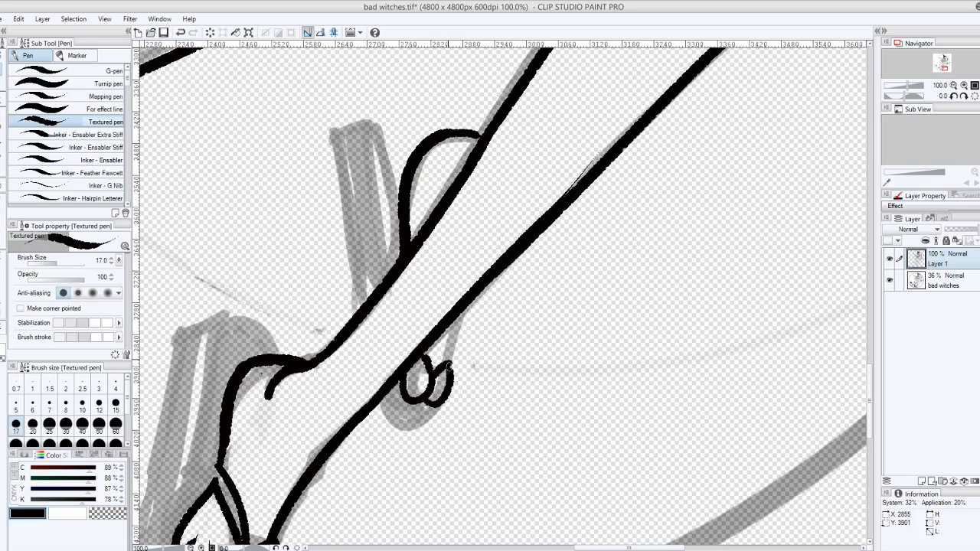
pyautogui.hotkey('ctrl', 'z')
pyautogui.moveTo(465, 315)
pyautogui.mouseDown()
pyautogui.moveTo(458, 393)
pyautogui.moveTo(438, 410)
pyautogui.moveTo(452, 374)
pyautogui.mouseUp()
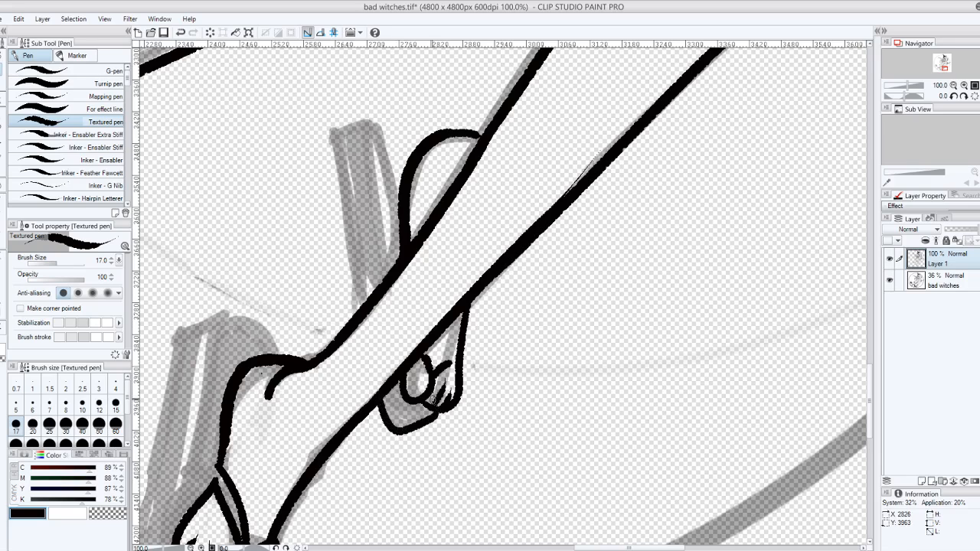
pyautogui.moveTo(384, 403); pyautogui.dragTo(434, 408)
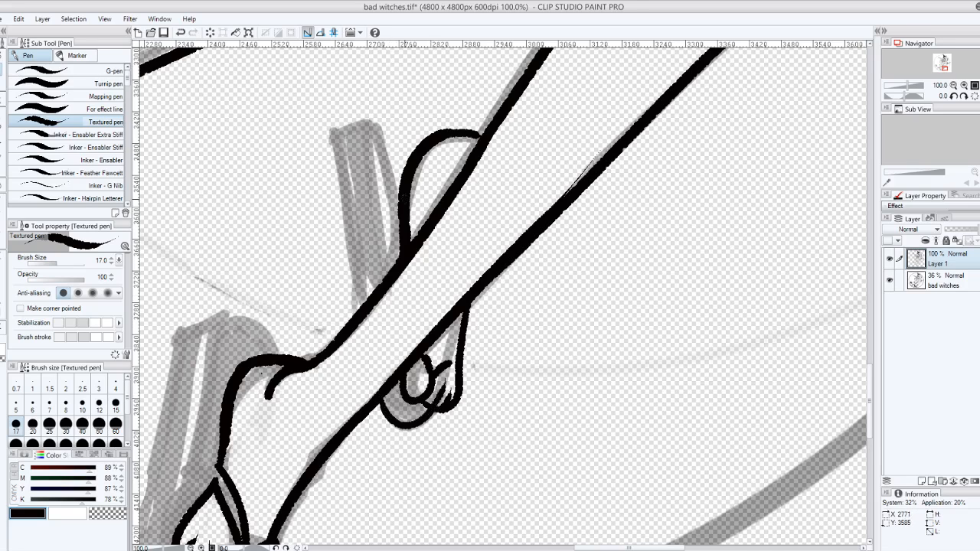
# Ink the rear part of the far sandal's sole behind the near calf, including its two inner edge lines
pyautogui.moveTo(405, 200); pyautogui.dragTo(543, 182)
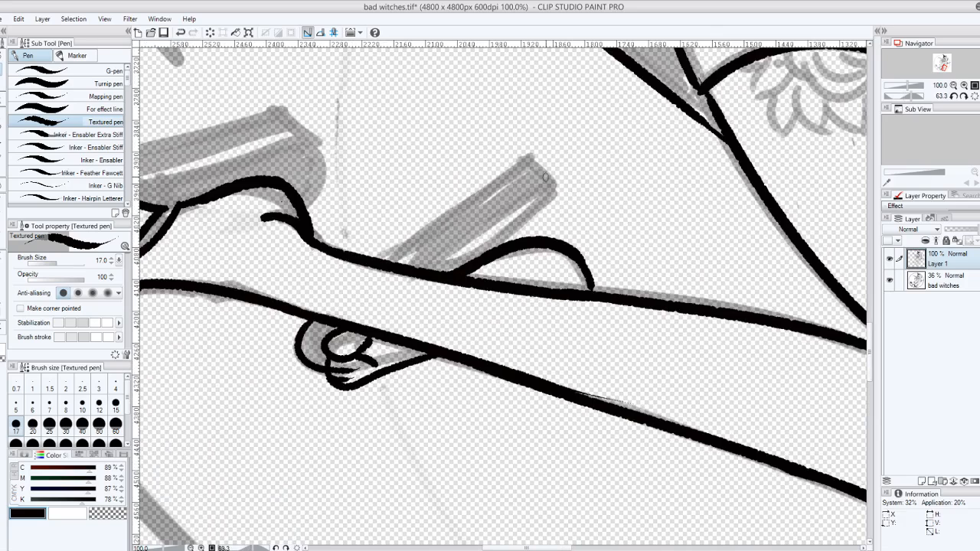
pyautogui.moveTo(377, 259)
pyautogui.mouseDown()
pyautogui.moveTo(522, 156)
pyautogui.moveTo(550, 191)
pyautogui.moveTo(496, 248)
pyautogui.mouseUp()
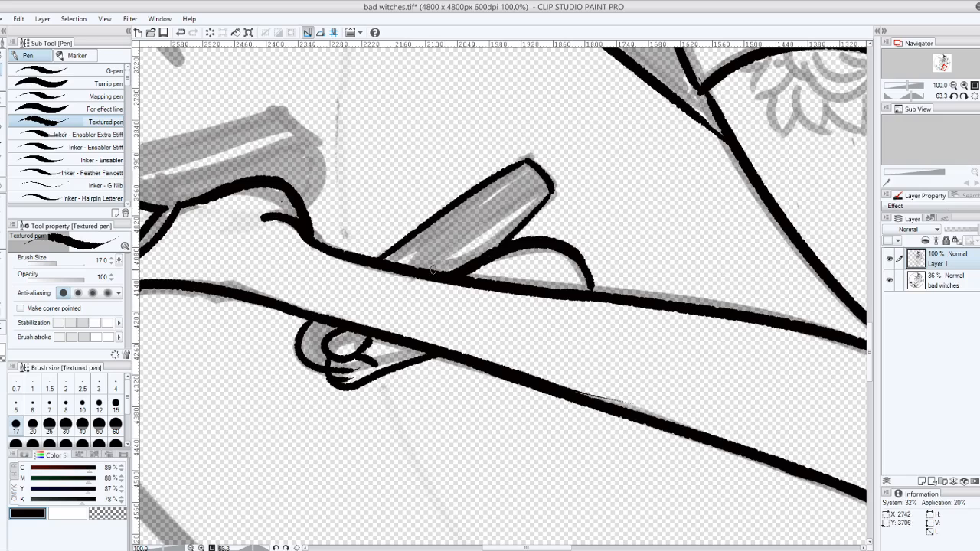
pyautogui.moveTo(432, 269); pyautogui.dragTo(540, 182)
pyautogui.moveTo(441, 271)
pyautogui.mouseDown()
pyautogui.moveTo(536, 193)
pyautogui.moveTo(514, 201)
pyautogui.moveTo(550, 190)
pyautogui.mouseUp()
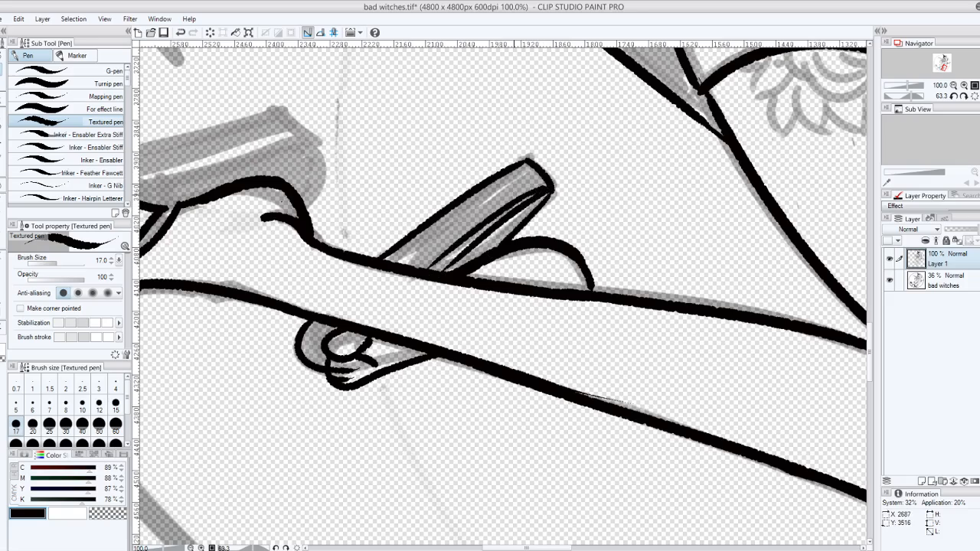
pyautogui.moveTo(413, 275); pyautogui.dragTo(597, 273)
pyautogui.moveTo(494, 233)
pyautogui.mouseDown()
pyautogui.moveTo(462, 252)
pyautogui.moveTo(552, 262)
pyautogui.moveTo(570, 163)
pyautogui.mouseUp()
pyautogui.moveTo(420, 367)
pyautogui.mouseDown()
pyautogui.moveTo(342, 353)
pyautogui.moveTo(324, 333)
pyautogui.mouseUp()
pyautogui.hotkey('ctrl', 'z')
pyautogui.moveTo(334, 236); pyautogui.dragTo(365, 384)
pyautogui.hotkey('ctrl', 'z')
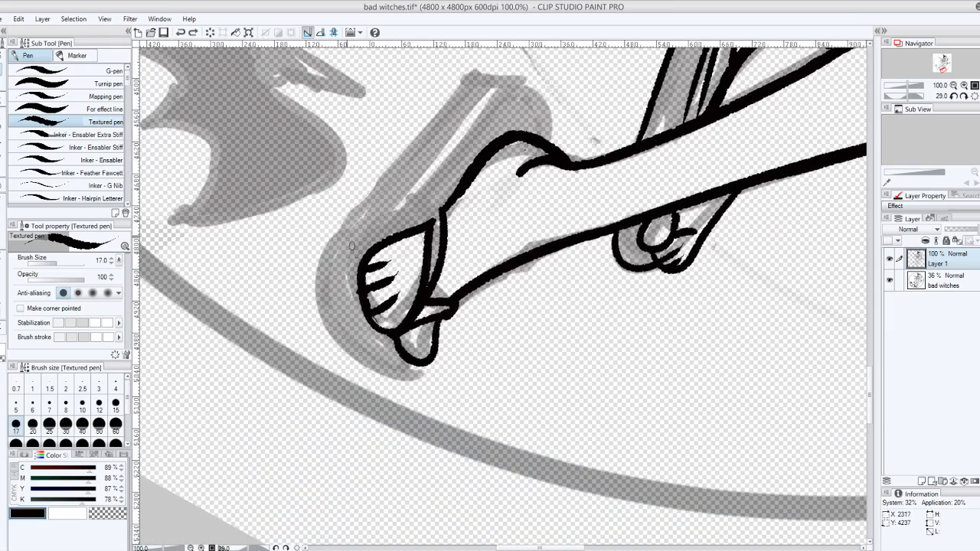
pyautogui.moveTo(343, 222)
pyautogui.mouseDown()
pyautogui.moveTo(326, 308)
pyautogui.moveTo(368, 341)
pyautogui.moveTo(343, 232)
pyautogui.mouseUp()
pyautogui.hotkey('ctrl', 'z')
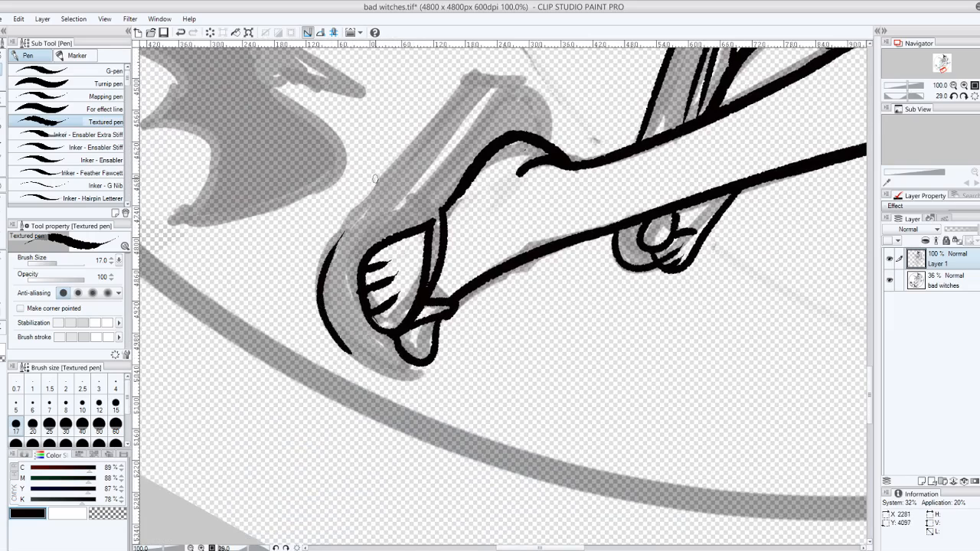
pyautogui.hotkey('ctrl', 'z')
# Ink the outer petals of the flower tattoo on the near thigh with the Textured pen at size 15
pyautogui.scroll(-5, 630, 281)
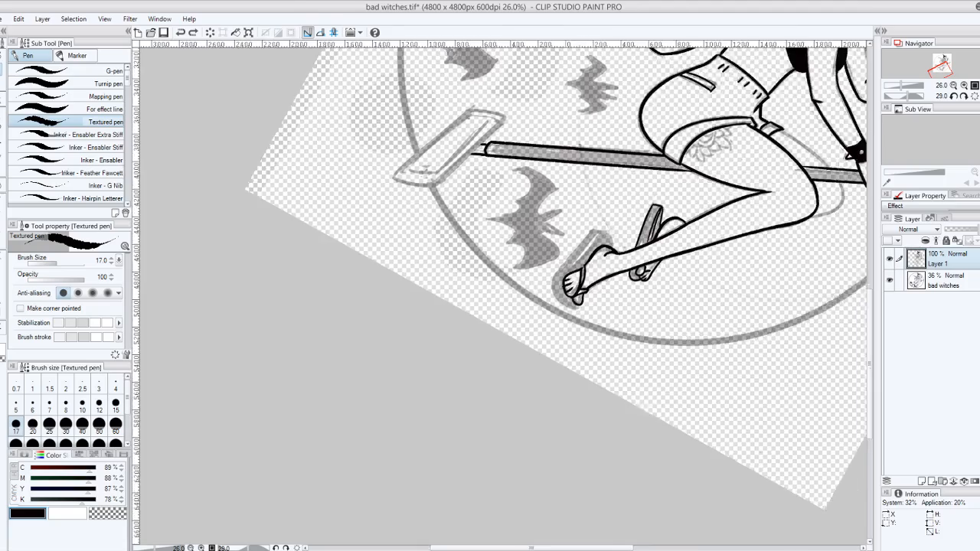
pyautogui.moveTo(574, 248); pyautogui.dragTo(428, 344)
pyautogui.moveTo(739, 276); pyautogui.dragTo(662, 289)
pyautogui.scroll(1, 501, 295)
pyautogui.scroll(3, 625, 304)
pyautogui.moveTo(502, 295); pyautogui.dragTo(562, 219)
pyautogui.moveTo(547, 297); pyautogui.dragTo(562, 267)
pyautogui.scroll(1, 532, 210)
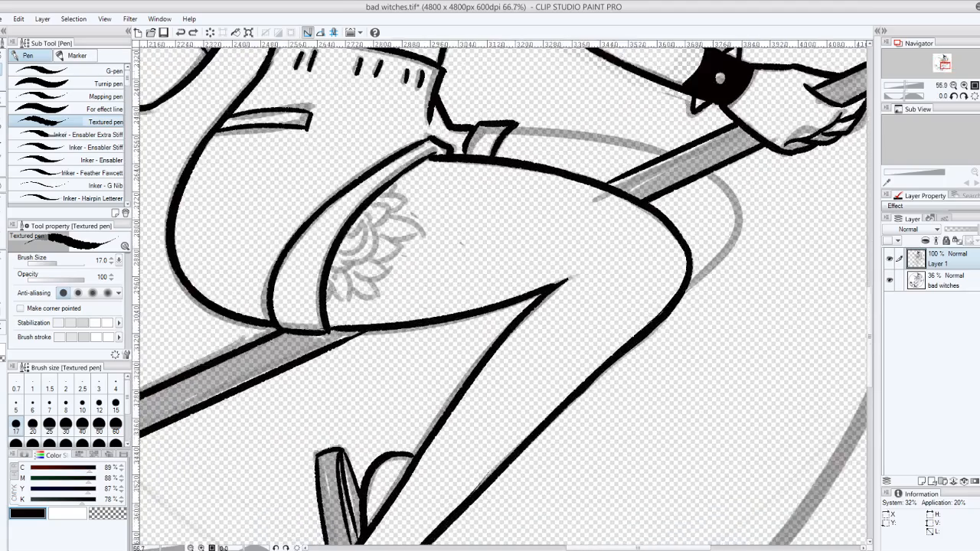
pyautogui.moveTo(689, 256); pyautogui.dragTo(695, 186)
pyautogui.scroll(1, 502, 295)
pyautogui.moveTo(547, 258); pyautogui.dragTo(705, 214)
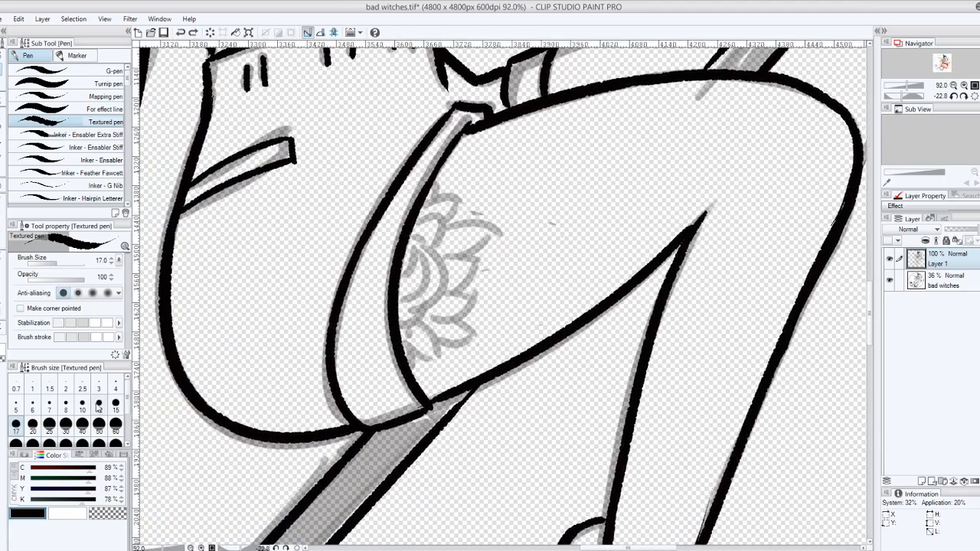
pyautogui.click(98, 407)
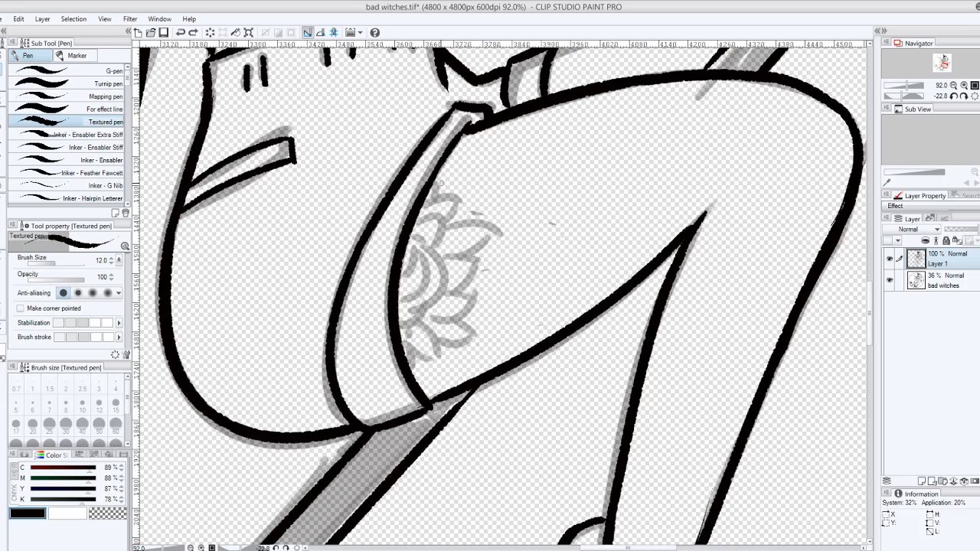
pyautogui.moveTo(435, 181); pyautogui.dragTo(433, 196)
pyautogui.hotkey('ctrl', 'z')
pyautogui.click(111, 258)
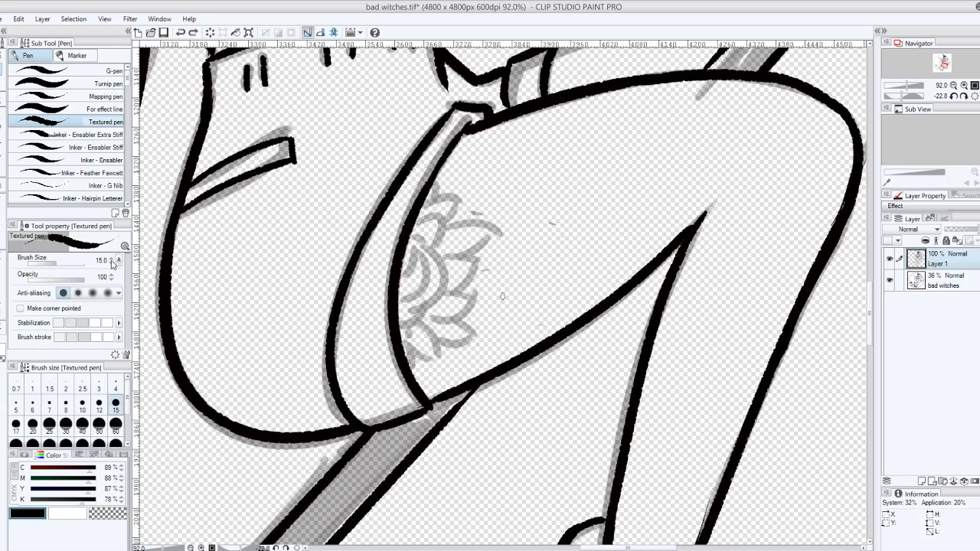
pyautogui.moveTo(425, 207)
pyautogui.mouseDown()
pyautogui.moveTo(453, 200)
pyautogui.moveTo(434, 247)
pyautogui.moveTo(494, 239)
pyautogui.moveTo(446, 256)
pyautogui.moveTo(477, 268)
pyautogui.moveTo(456, 291)
pyautogui.moveTo(470, 298)
pyautogui.mouseUp()
pyautogui.moveTo(422, 319)
pyautogui.mouseDown()
pyautogui.moveTo(473, 297)
pyautogui.moveTo(473, 334)
pyautogui.moveTo(409, 368)
pyautogui.mouseUp()
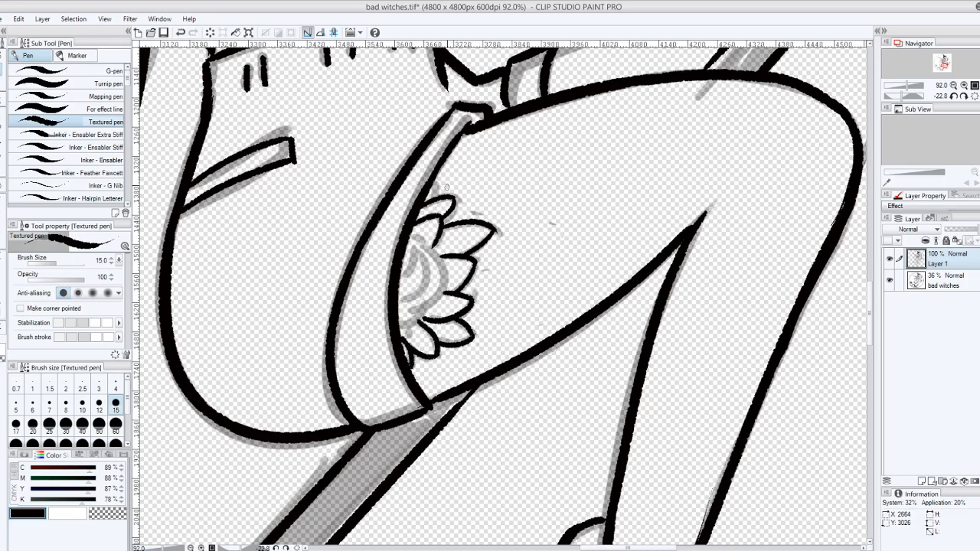
# Ink the curved inner rings at the centre of the flower tattoo beside the shorts' hem
pyautogui.moveTo(418, 247); pyautogui.dragTo(404, 297)
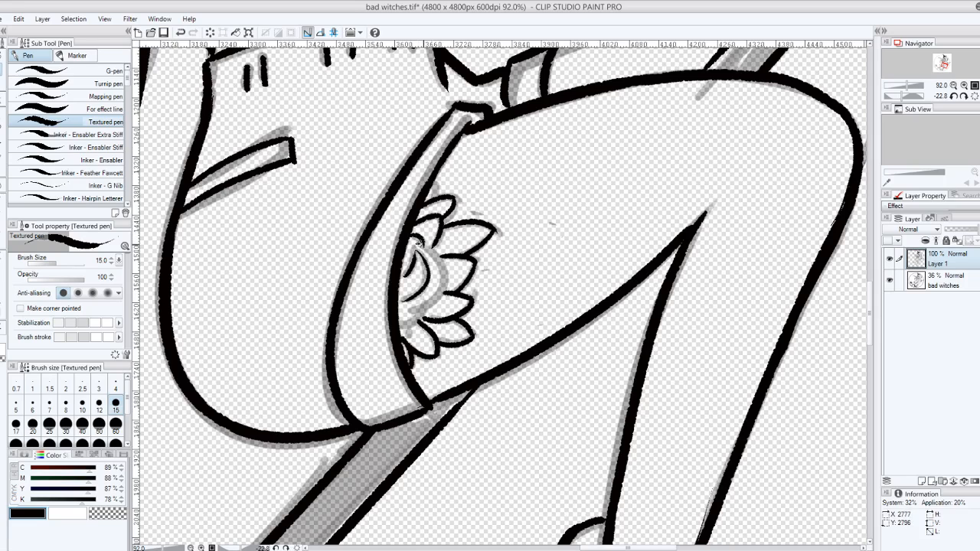
pyautogui.moveTo(421, 241); pyautogui.dragTo(414, 299)
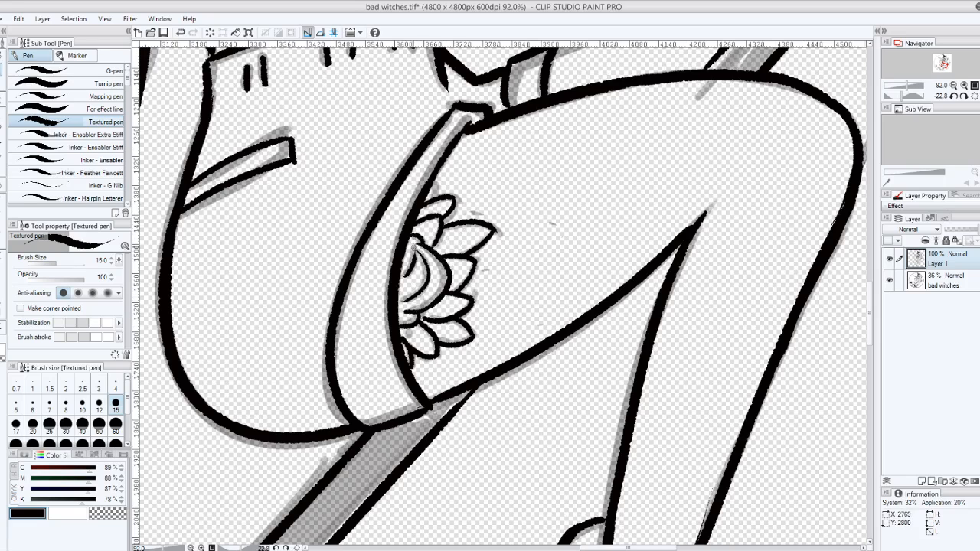
pyautogui.moveTo(407, 270); pyautogui.dragTo(401, 289)
pyautogui.moveTo(457, 175); pyautogui.dragTo(134, 337)
pyautogui.moveTo(306, 345)
pyautogui.mouseDown()
pyautogui.moveTo(483, 297)
pyautogui.moveTo(605, 146)
pyautogui.moveTo(434, 331)
pyautogui.moveTo(548, 470)
pyautogui.mouseUp()
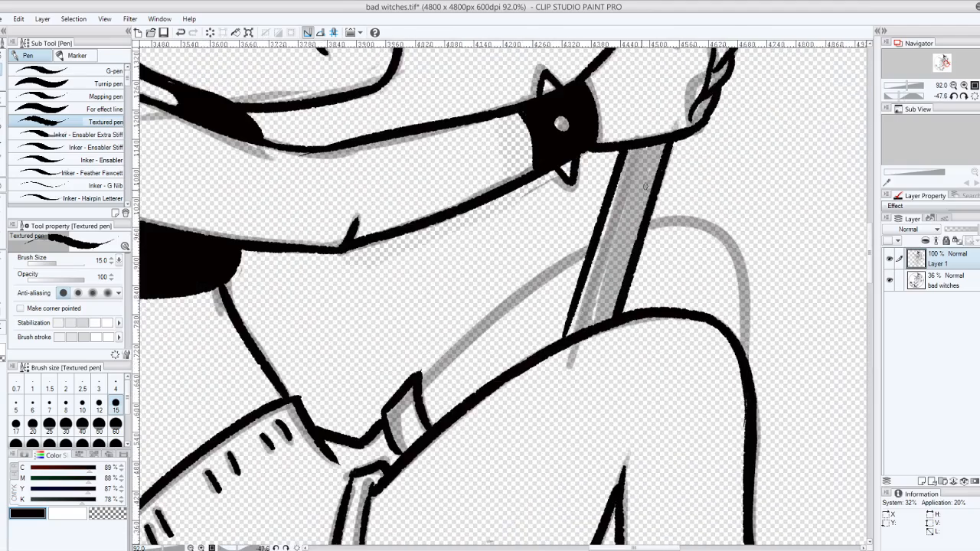
pyautogui.moveTo(422, 387); pyautogui.dragTo(590, 241)
pyautogui.hotkey('ctrl', 'z')
pyautogui.click(32, 424)
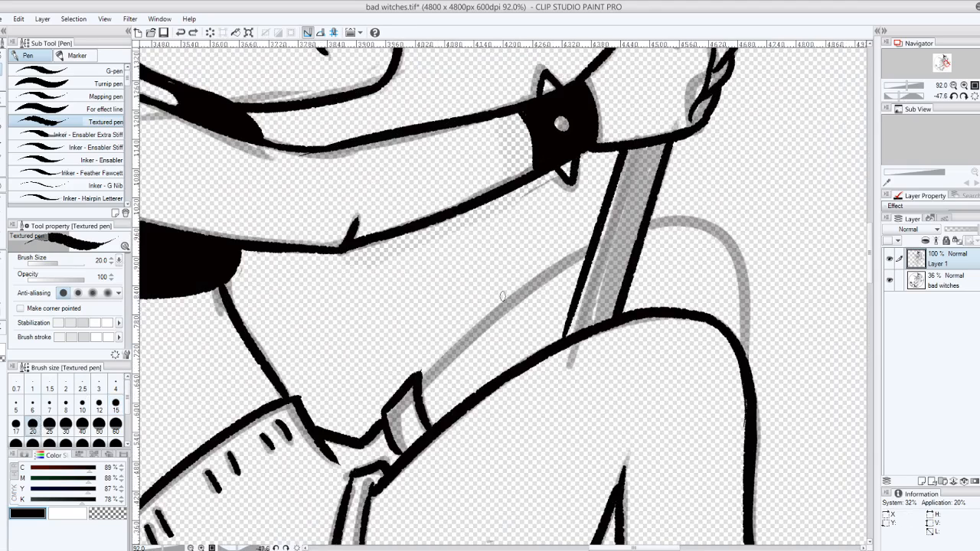
pyautogui.moveTo(419, 389); pyautogui.dragTo(590, 242)
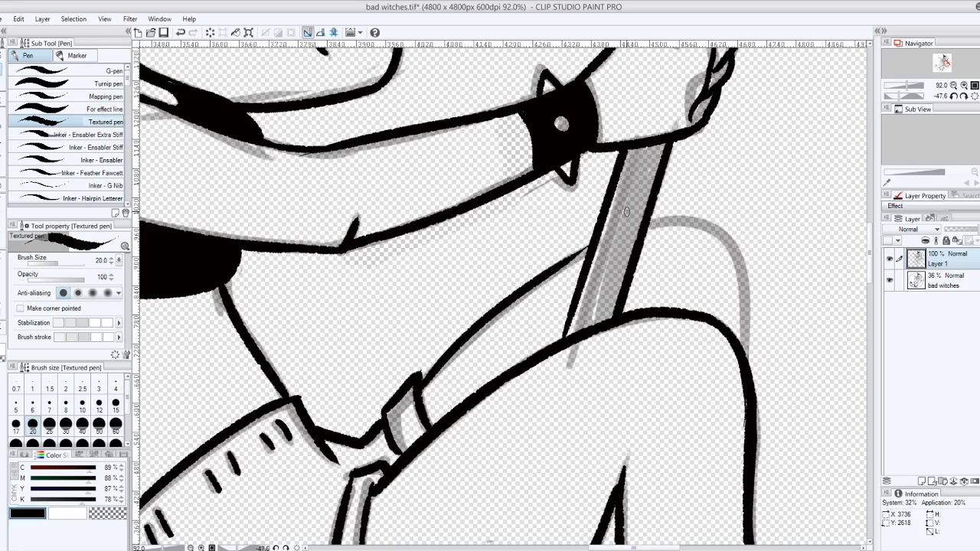
pyautogui.hotkey('ctrl', 'z')
pyautogui.moveTo(420, 390); pyautogui.dragTo(589, 243)
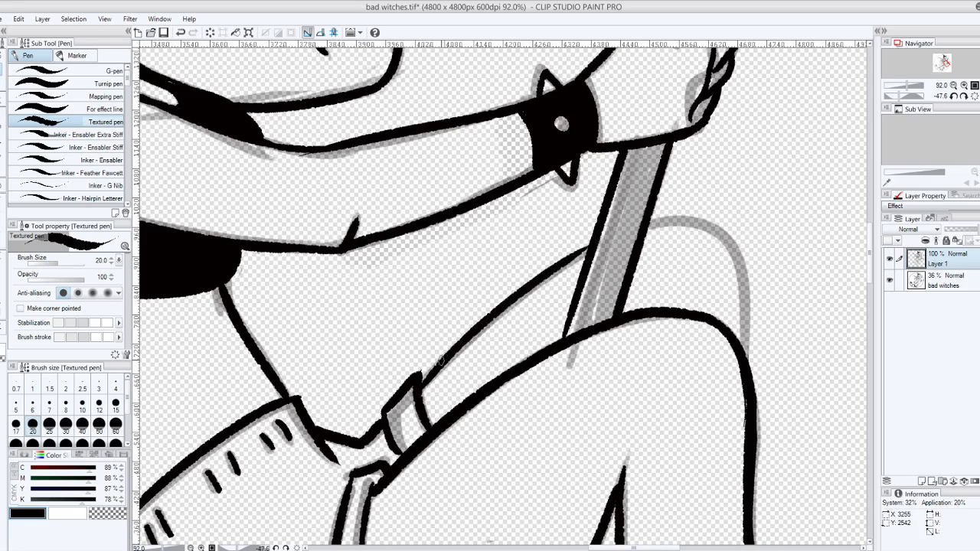
pyautogui.hotkey('ctrl', 'z')
# Ink the far thigh's upper line from the belt end to the broom handle with the Textured pen at size 25
pyautogui.click(49, 423)
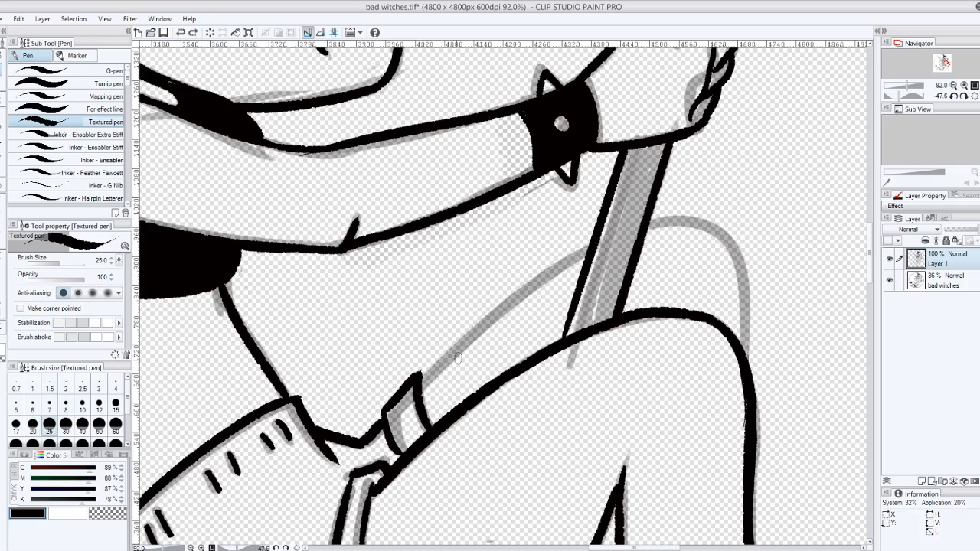
pyautogui.moveTo(419, 389); pyautogui.dragTo(604, 233)
pyautogui.hotkey('ctrl', 'z')
pyautogui.moveTo(421, 386); pyautogui.dragTo(605, 233)
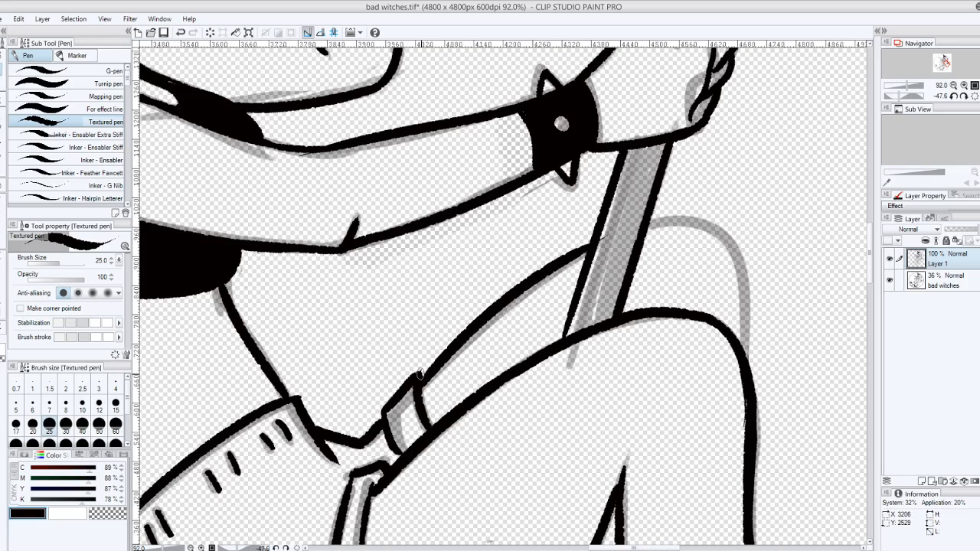
pyautogui.moveTo(426, 373); pyautogui.dragTo(284, 407)
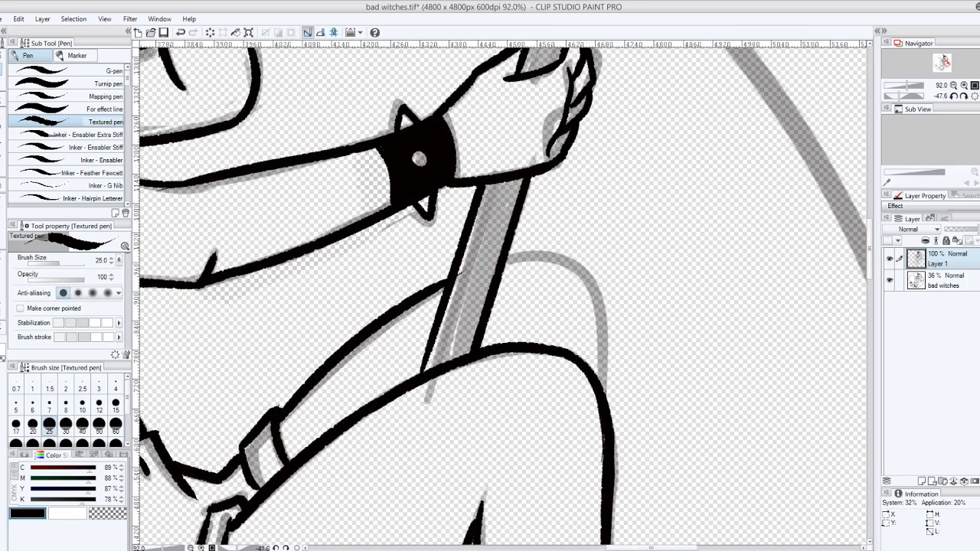
pyautogui.moveTo(503, 297); pyautogui.dragTo(542, 209)
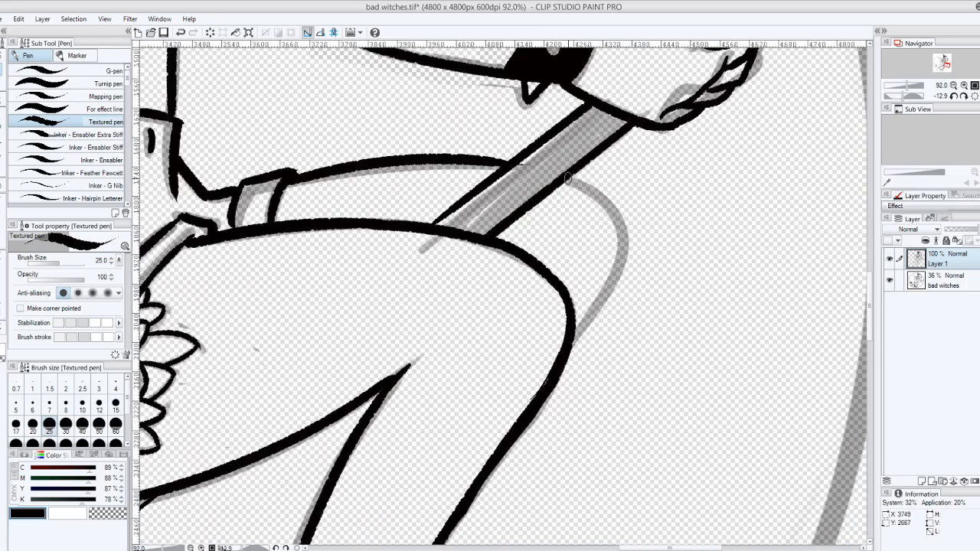
pyautogui.moveTo(568, 179); pyautogui.dragTo(574, 334)
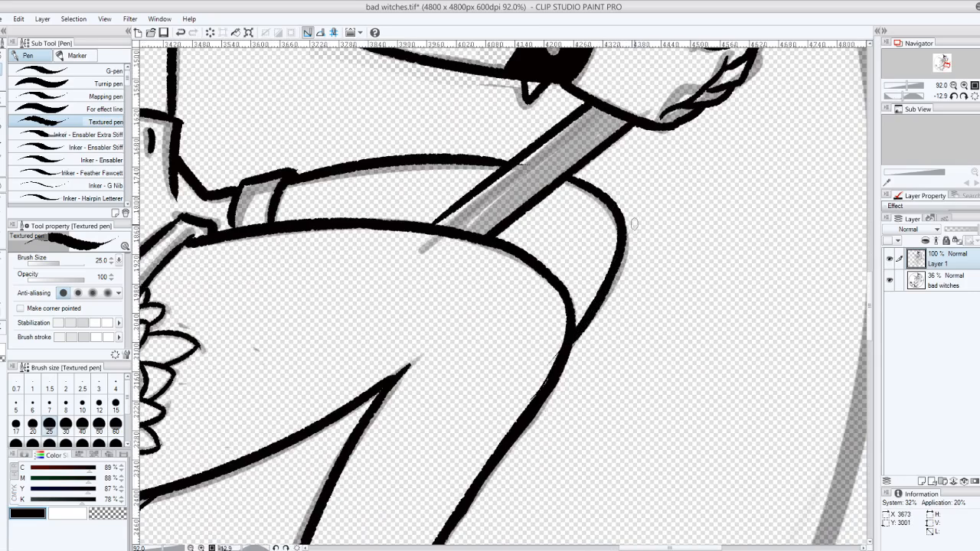
pyautogui.hotkey('ctrl', 'z')
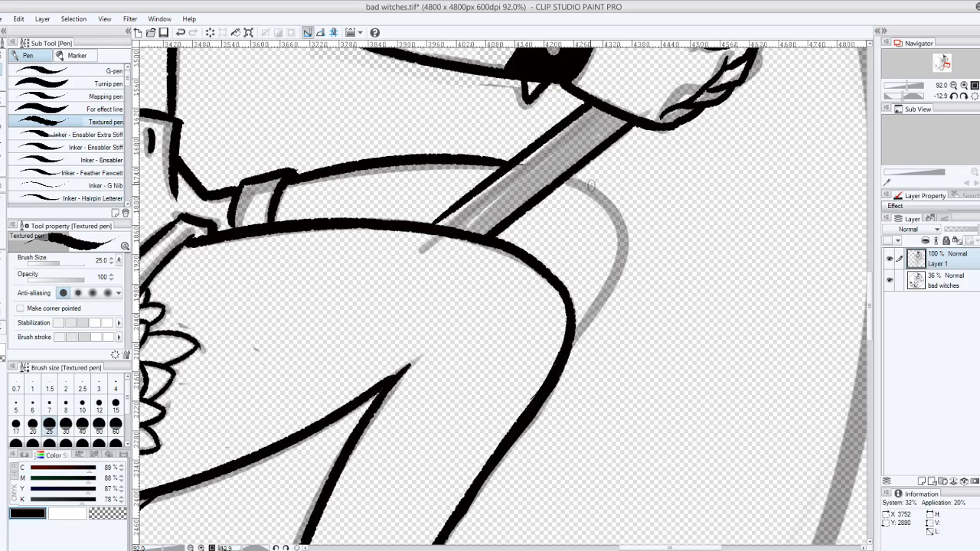
pyautogui.moveTo(573, 182); pyautogui.dragTo(575, 314)
pyautogui.hotkey('ctrl', 'z')
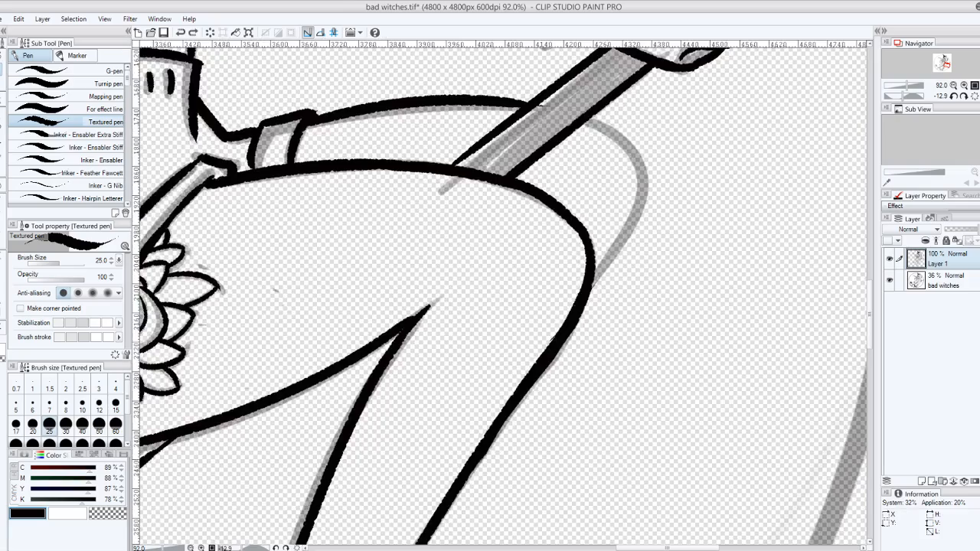
# Rotate the canvas and ink the far knee's curve from the near knee round to the broom handle, redrawing the end that meets the handle
pyautogui.press('-')
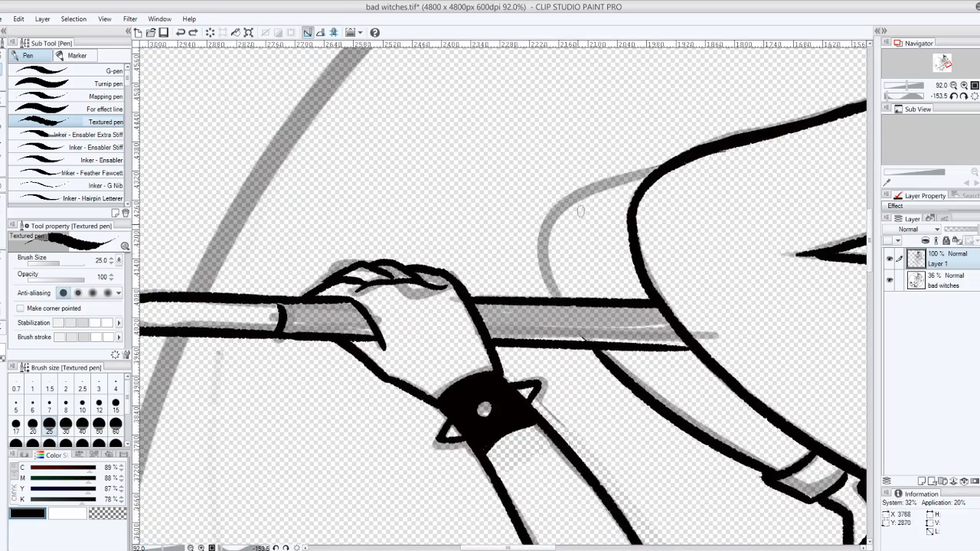
pyautogui.moveTo(555, 303); pyautogui.dragTo(595, 170)
pyautogui.hotkey('ctrl', 'z')
pyautogui.moveTo(657, 164); pyautogui.dragTo(576, 297)
pyautogui.hotkey('ctrl', 'z')
pyautogui.moveTo(657, 164)
pyautogui.mouseDown()
pyautogui.moveTo(549, 268)
pyautogui.moveTo(572, 308)
pyautogui.mouseUp()
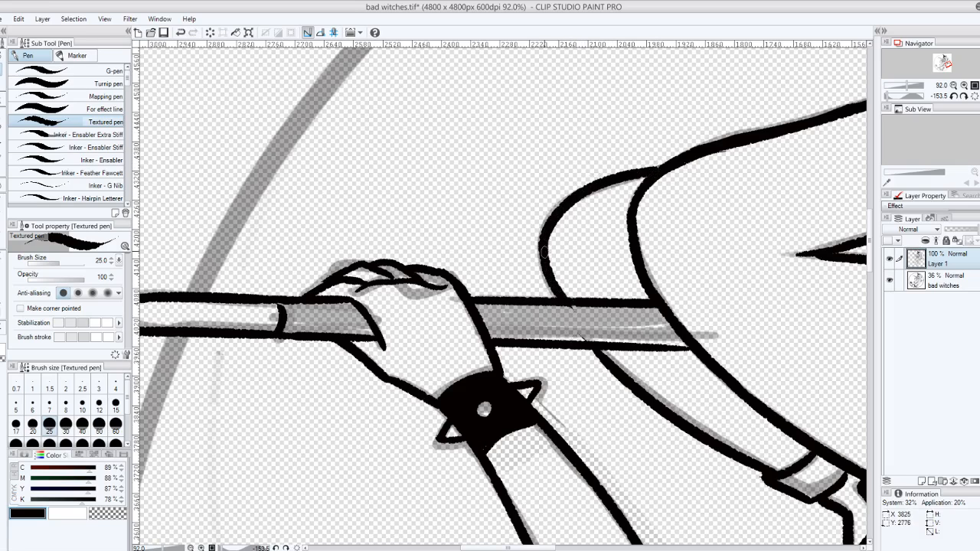
pyautogui.hotkey('ctrl', 'z')
pyautogui.moveTo(545, 237); pyautogui.dragTo(572, 310)
pyautogui.hotkey('ctrl', 'z')
pyautogui.moveTo(543, 252); pyautogui.dragTo(572, 311)
pyautogui.hotkey('ctrl', 'z')
pyautogui.moveTo(558, 289); pyautogui.dragTo(611, 181)
pyautogui.press('^')
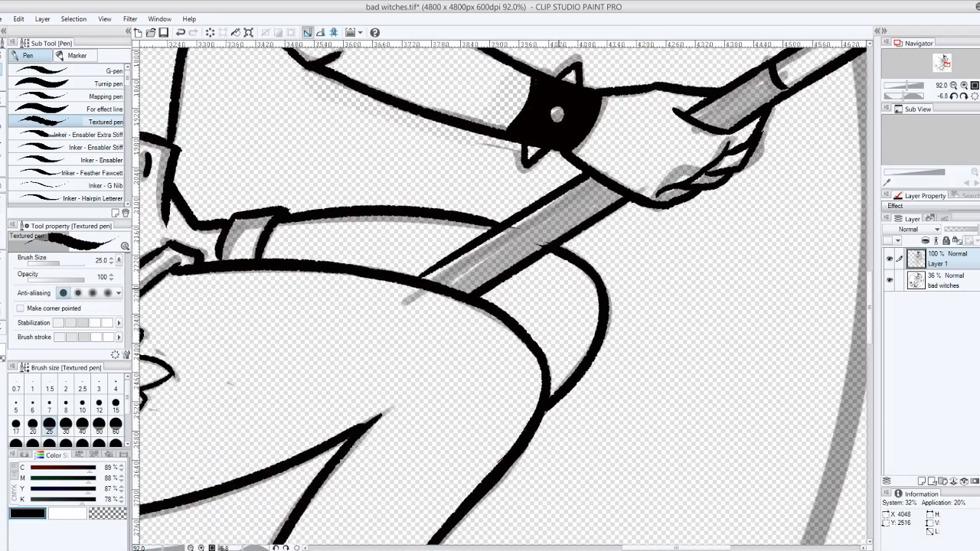
# Examine the inked far leg and thigh tattoo against the whole figure
pyautogui.scroll(-3, 659, 274)
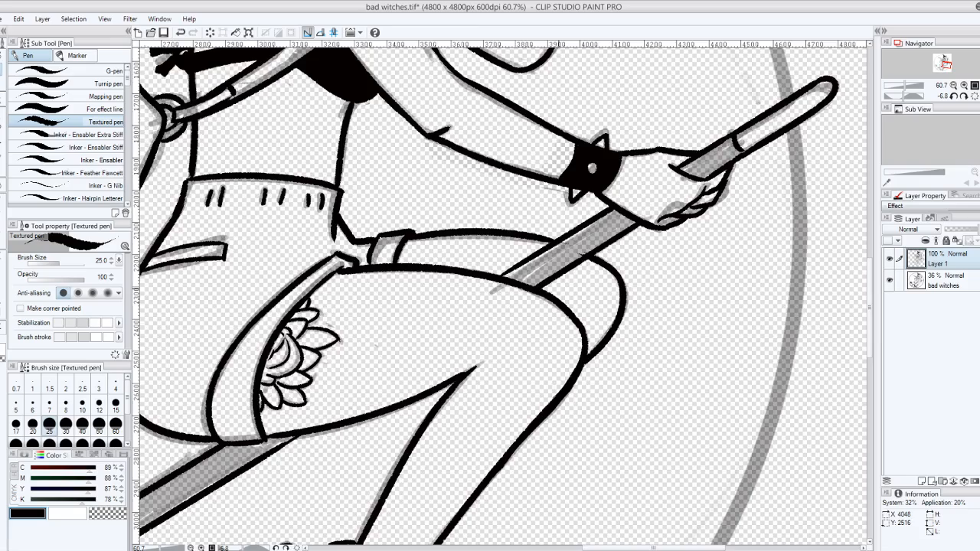
pyautogui.scroll(-7, 676, 285)
pyautogui.moveTo(558, 289); pyautogui.dragTo(548, 238)
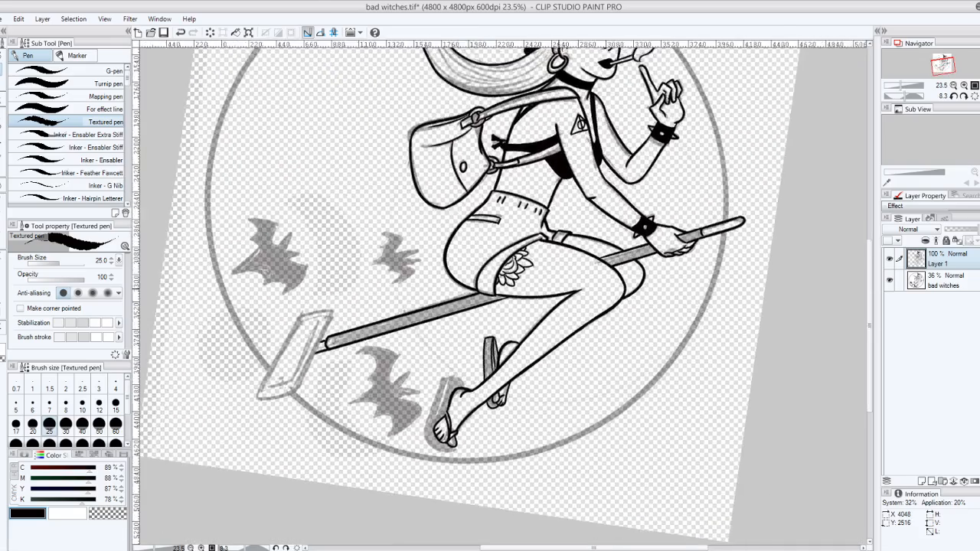
pyautogui.moveTo(503, 295); pyautogui.dragTo(441, 352)
pyautogui.scroll(-3, 642, 291)
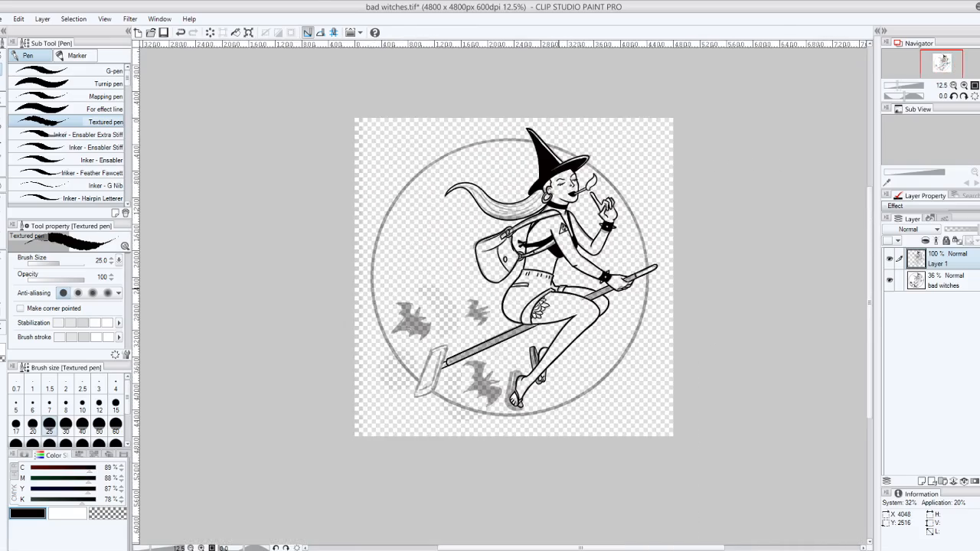